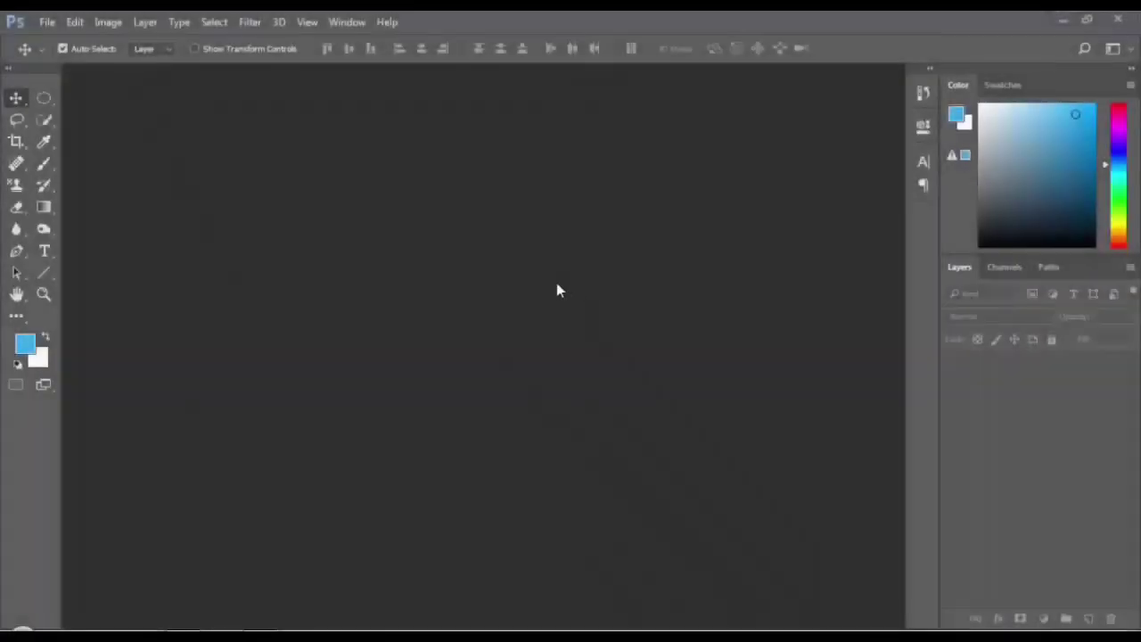
- Create a blank white 850 × 600 px document at 72 ppi
left_click(46, 21)
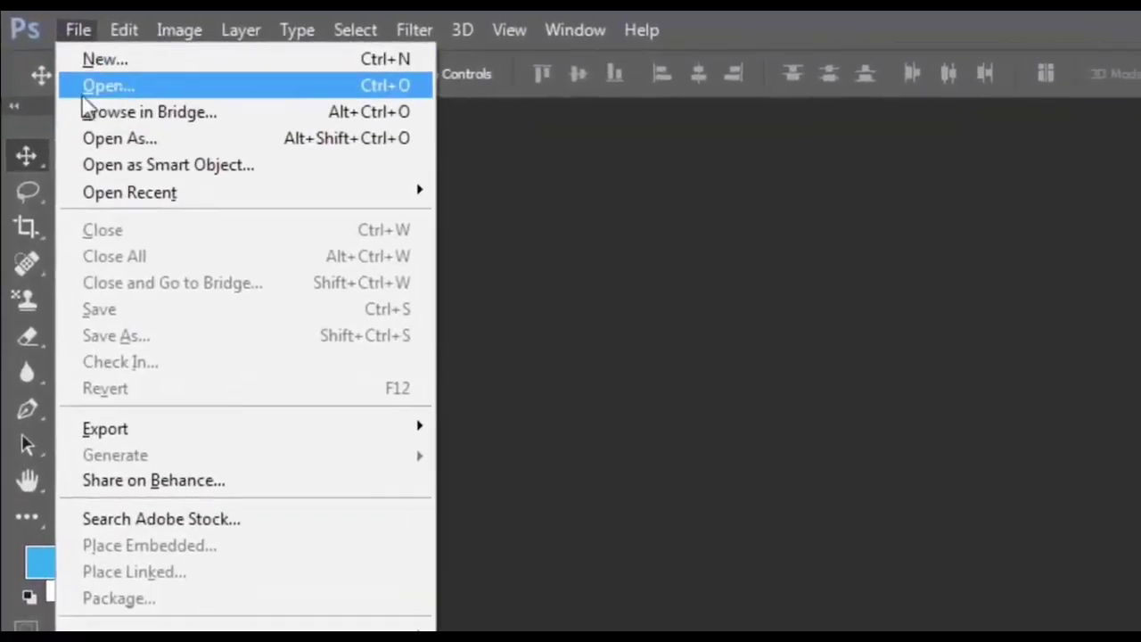
left_click(193, 68)
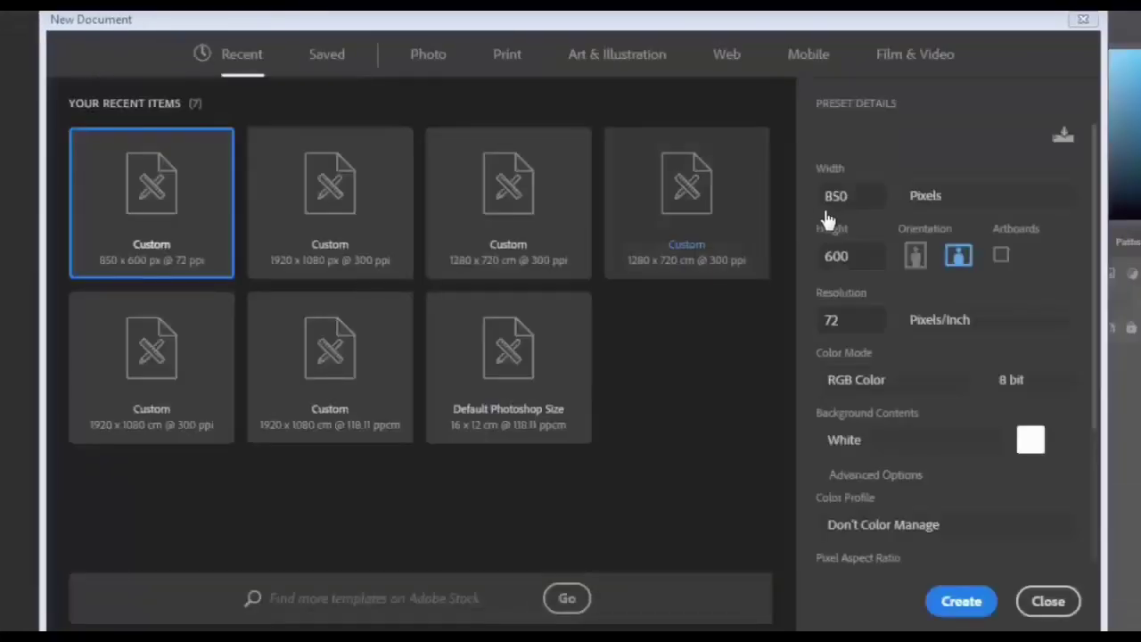
left_click(874, 257)
left_click(869, 328)
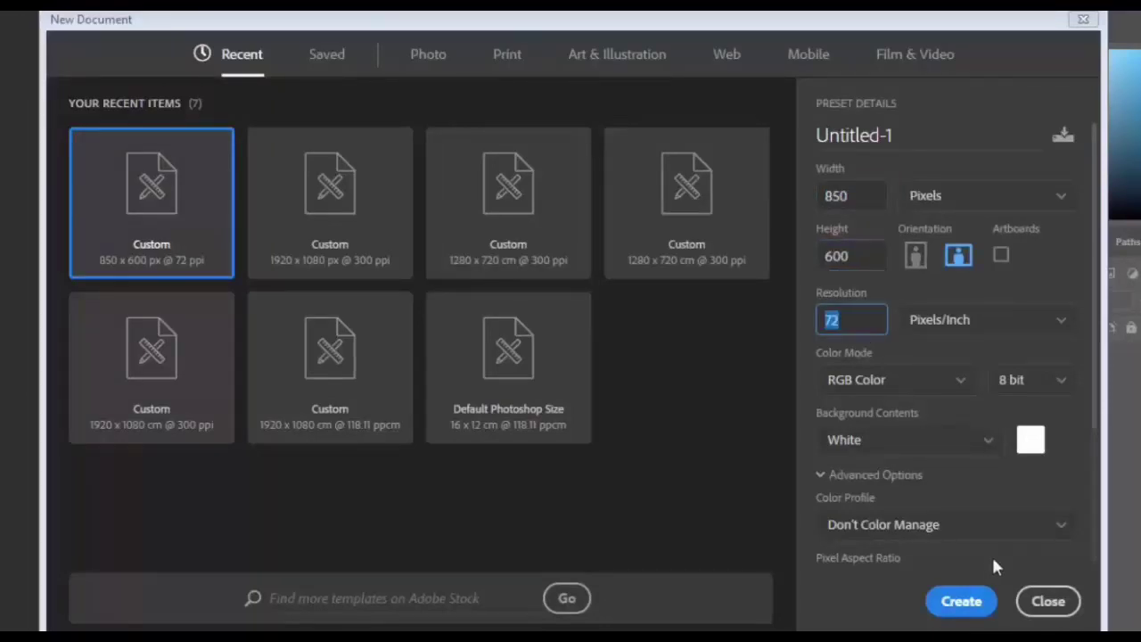
left_click(961, 601)
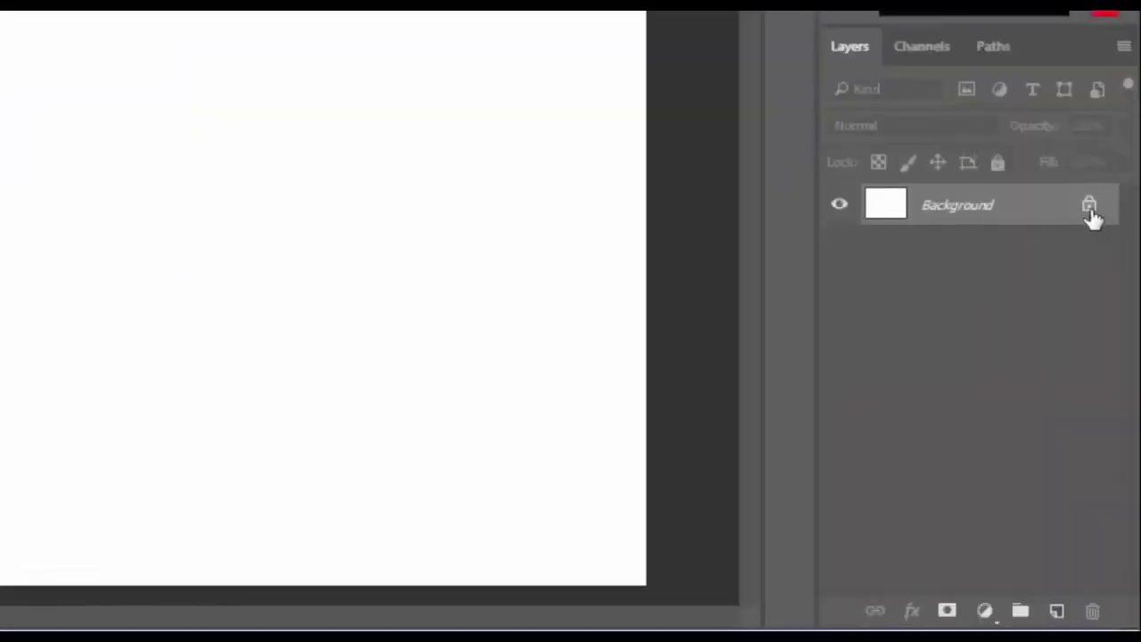
- Unlock the Background layer and rename it 'felt background'
left_click(1108, 366)
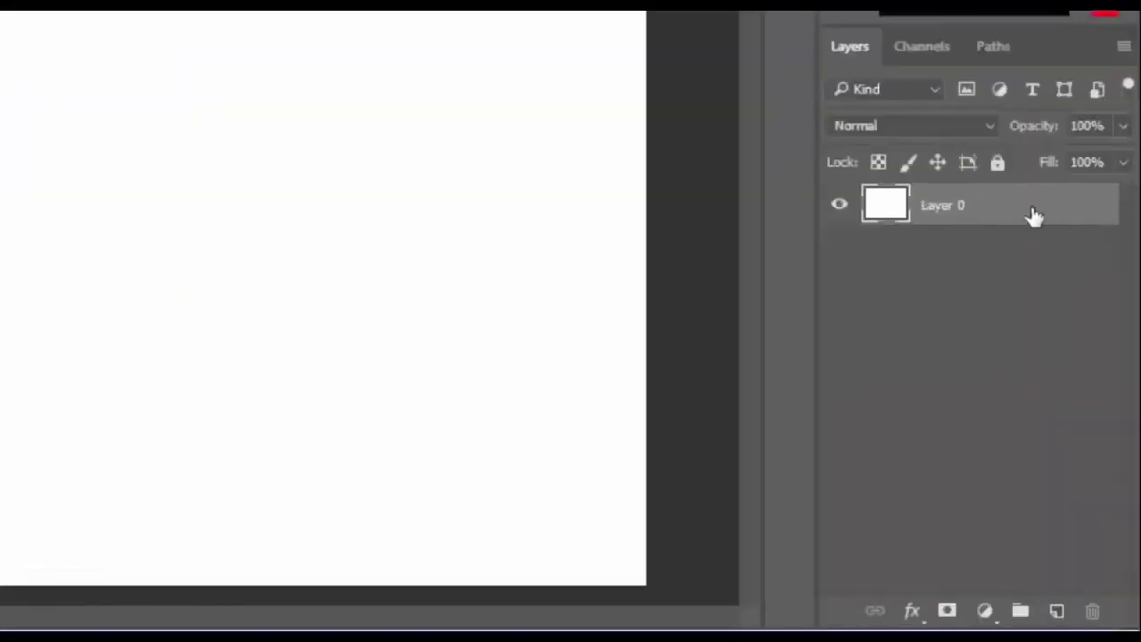
double_click(950, 207)
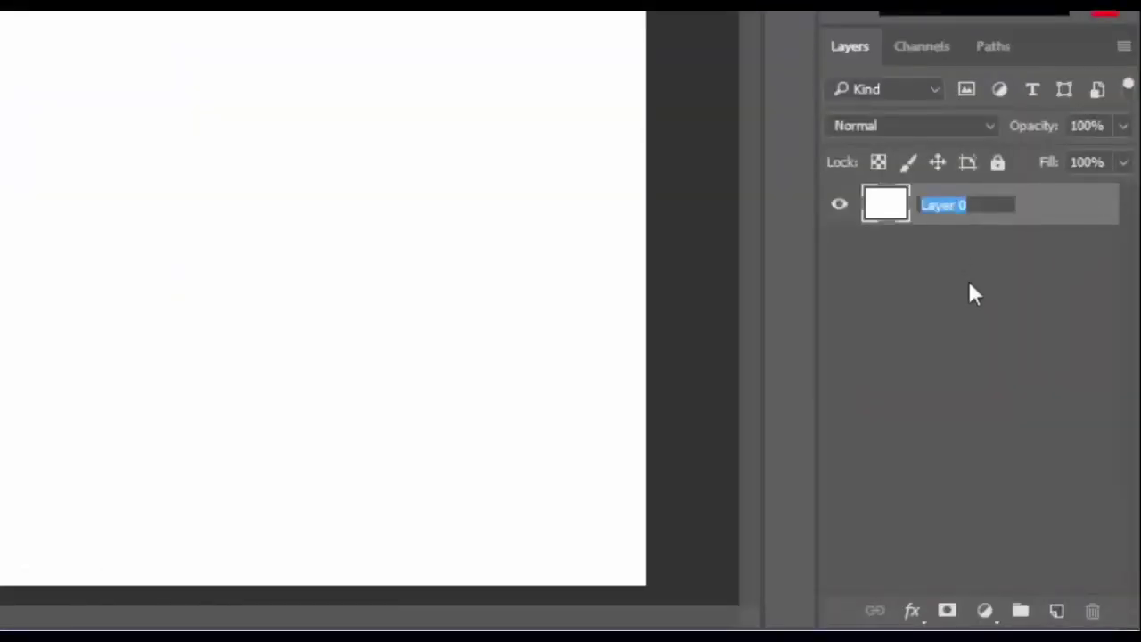
type("fel")
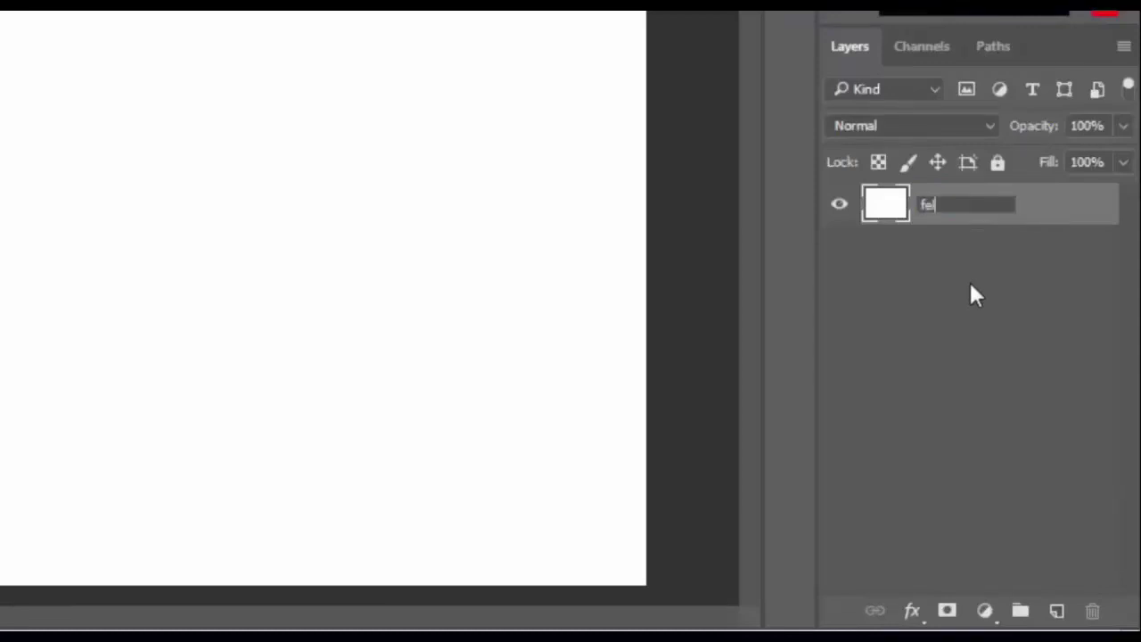
type("t bac")
type("kgrou")
type("nd")
key("Return")
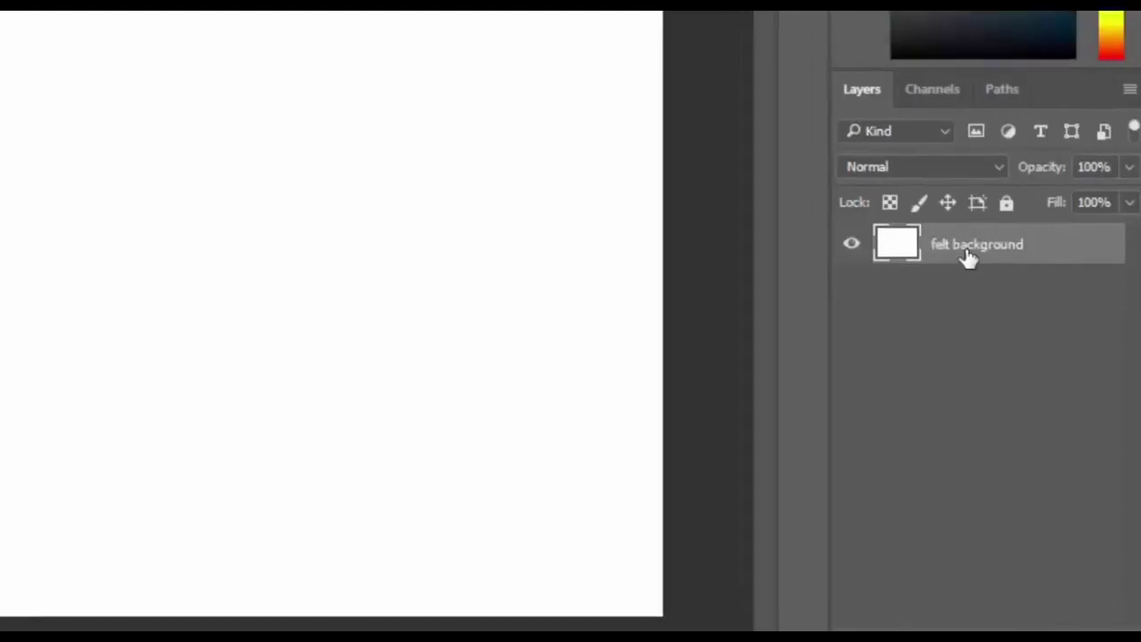
- Add a Pattern Overlay effect to the felt background layer through its Blending Options
right_click(958, 214)
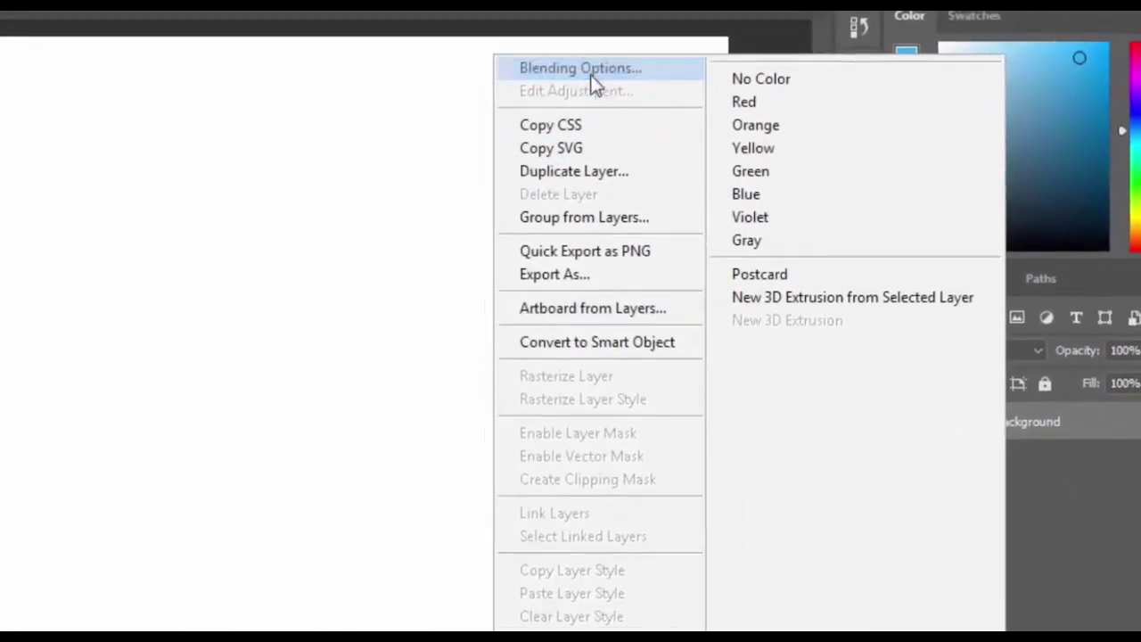
left_click(593, 76)
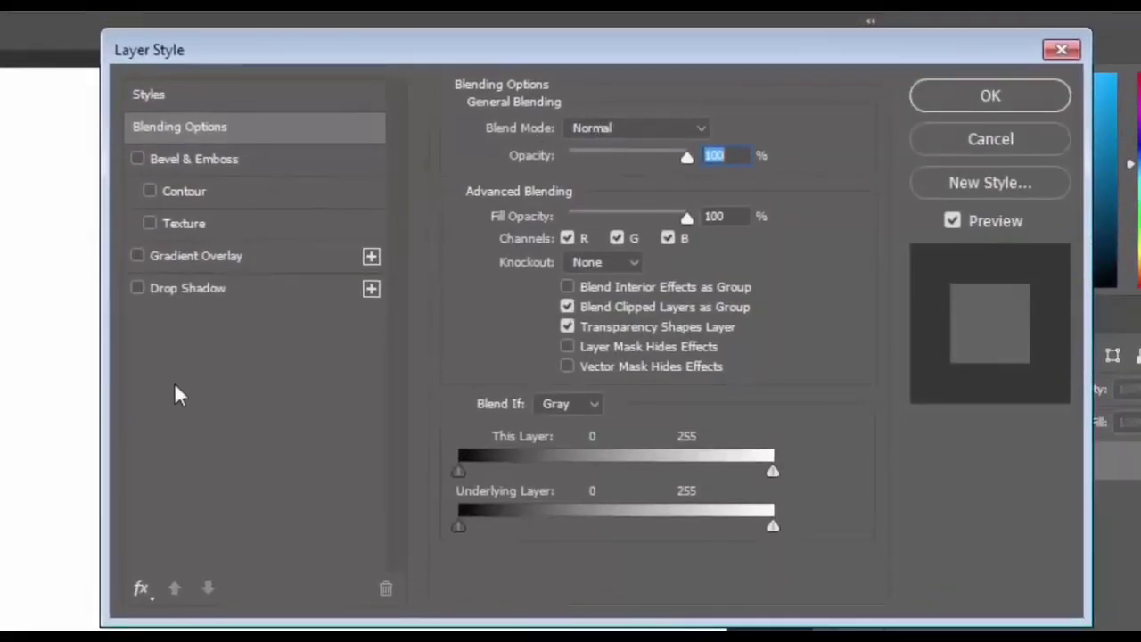
left_click(143, 590)
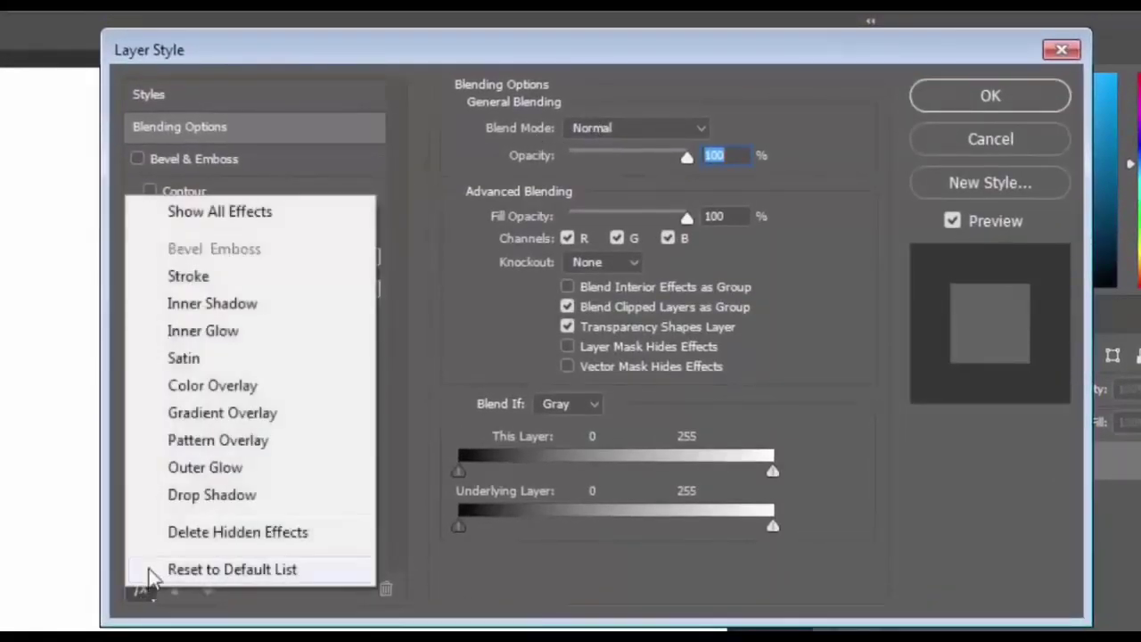
left_click(194, 442)
- Load the felt-pattern file and apply its grey felt swatch as the overlay pattern
left_click(629, 214)
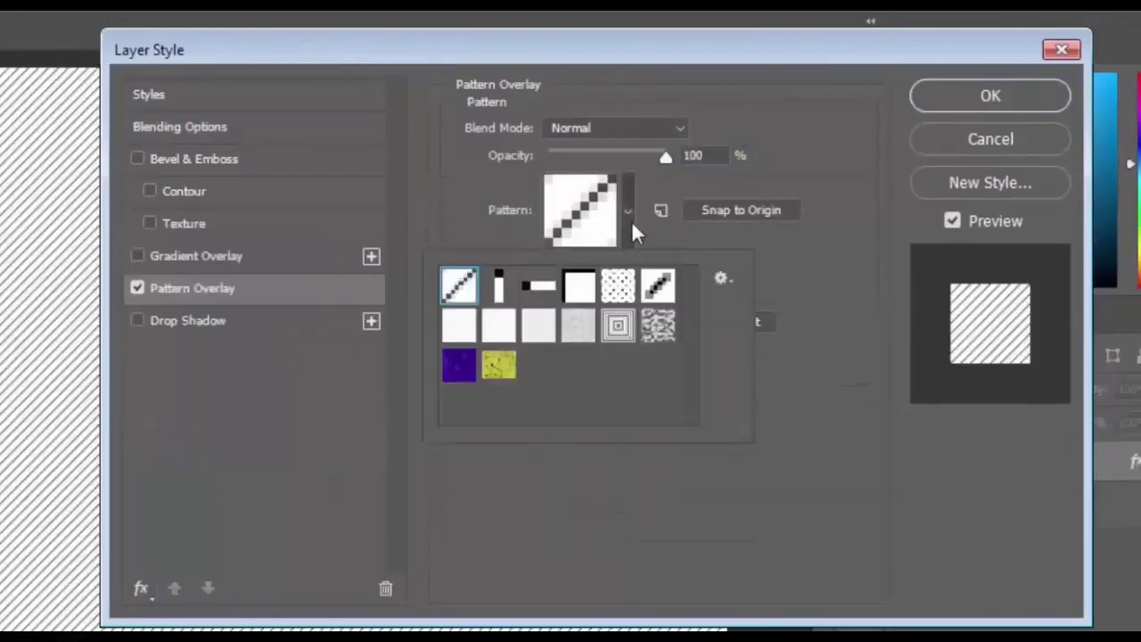
left_click(722, 280)
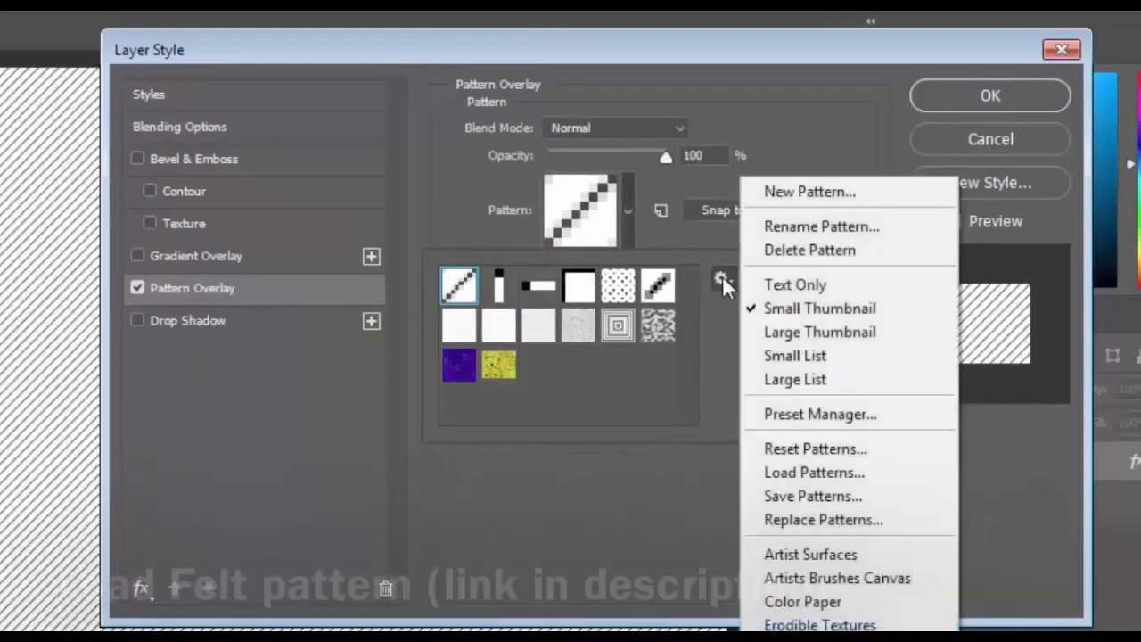
left_click(802, 473)
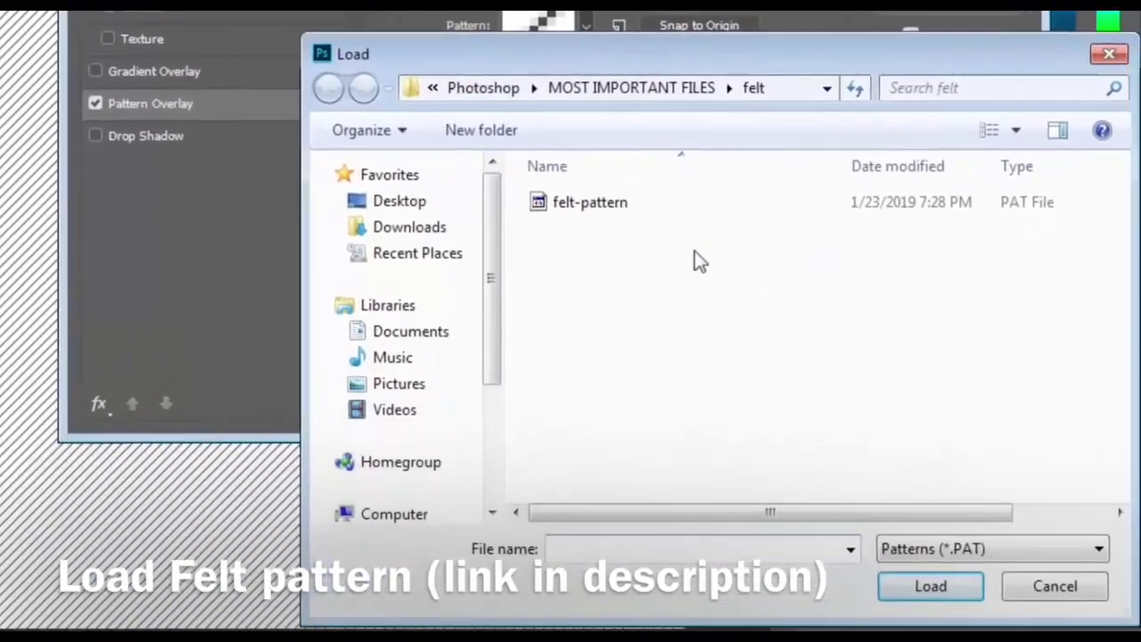
double_click(611, 295)
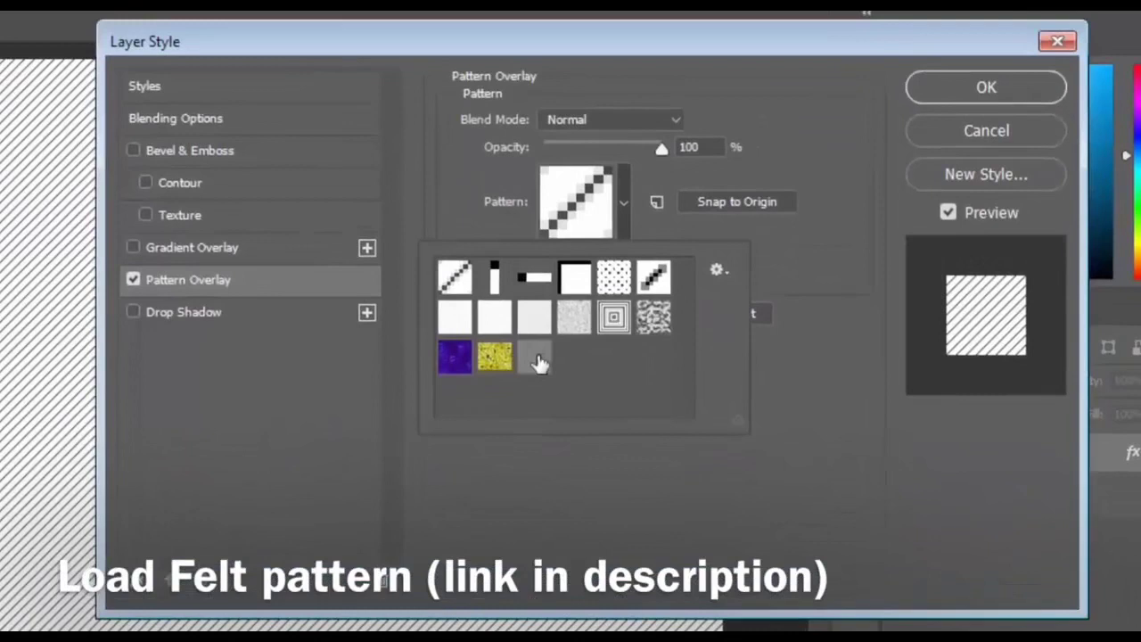
left_click(534, 357)
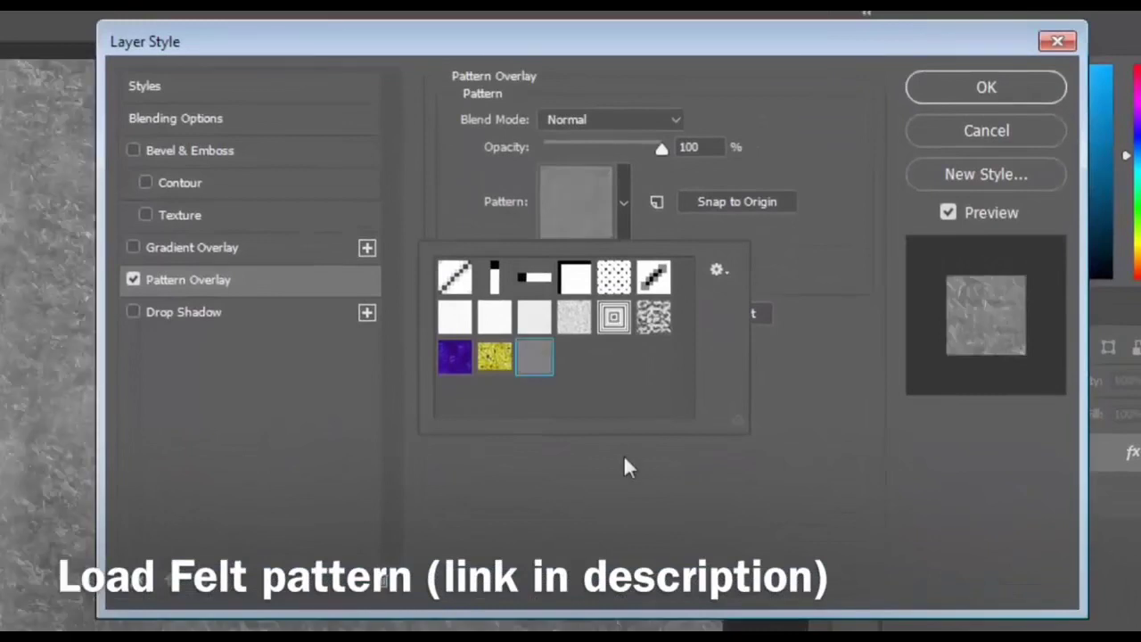
left_click(635, 477)
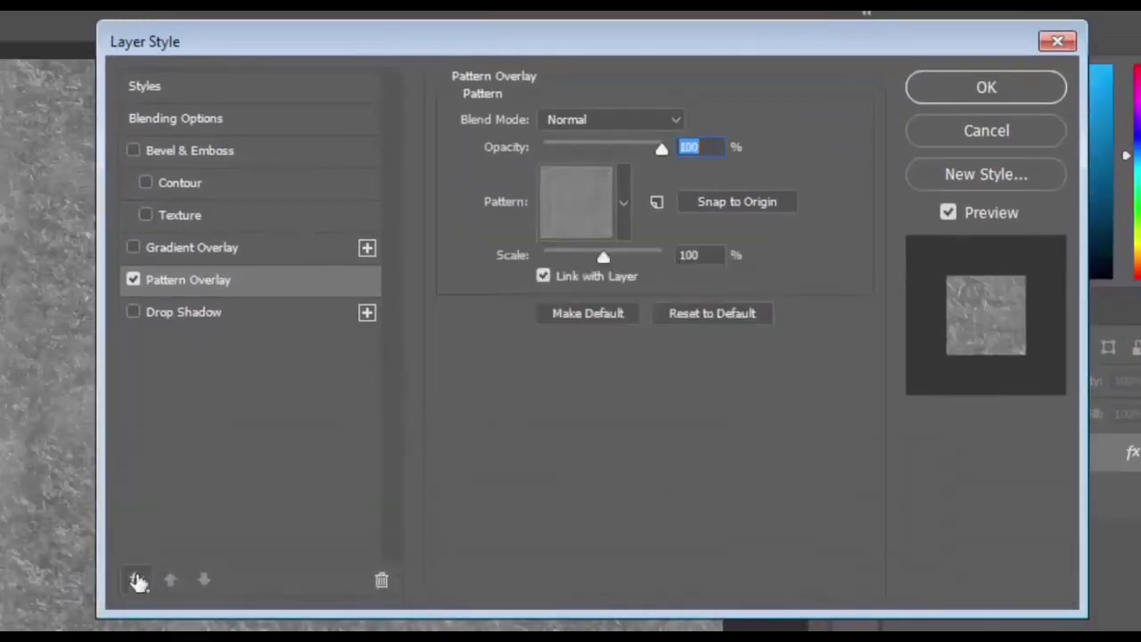
left_click(136, 581)
- Add an Overlay-blended Color Overlay of #428fc7 and apply the layer style
left_click(233, 372)
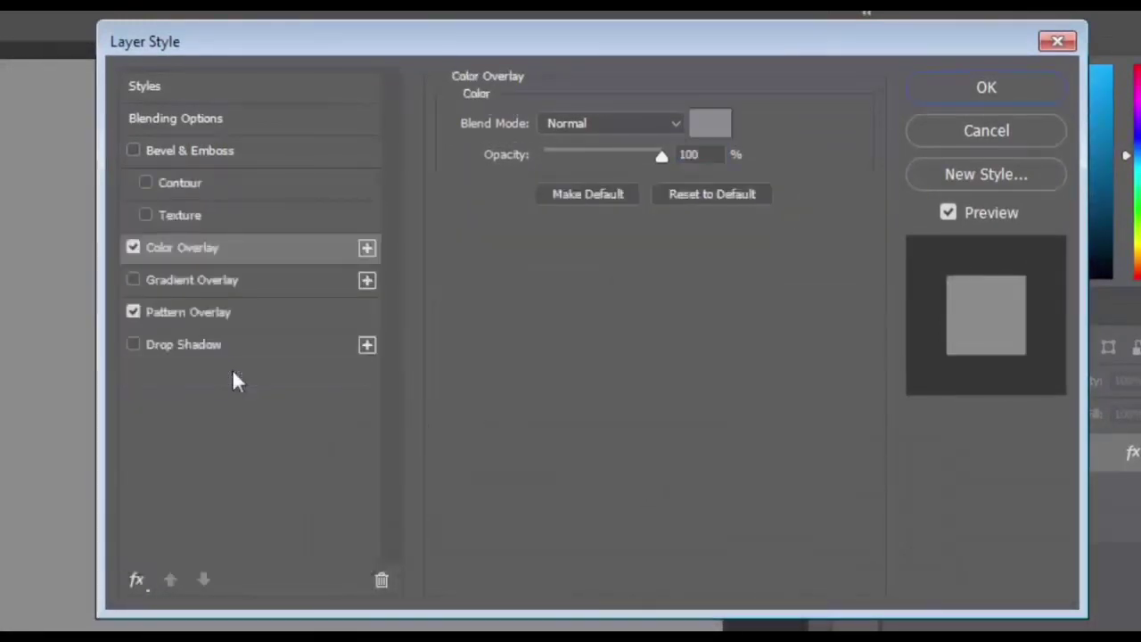
left_click(677, 123)
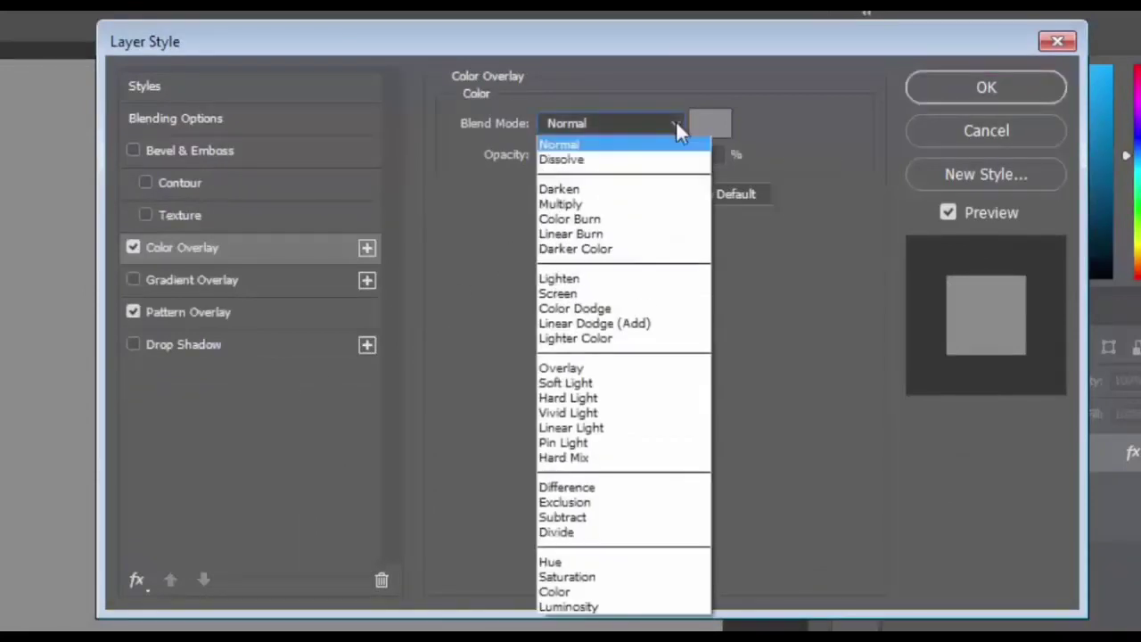
left_click(571, 367)
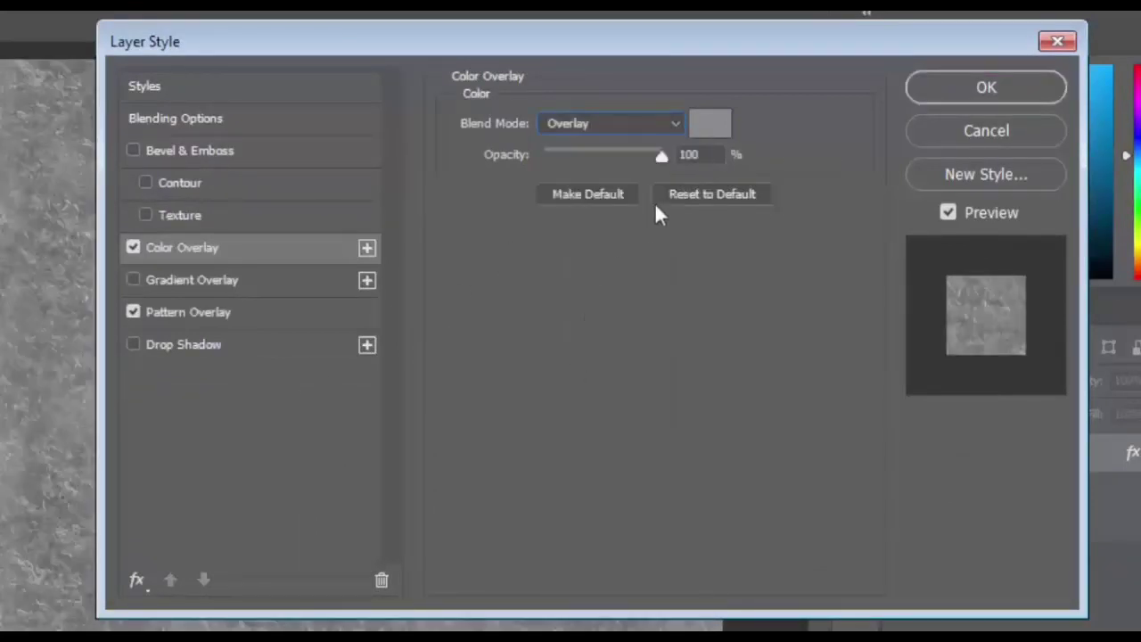
left_click(711, 124)
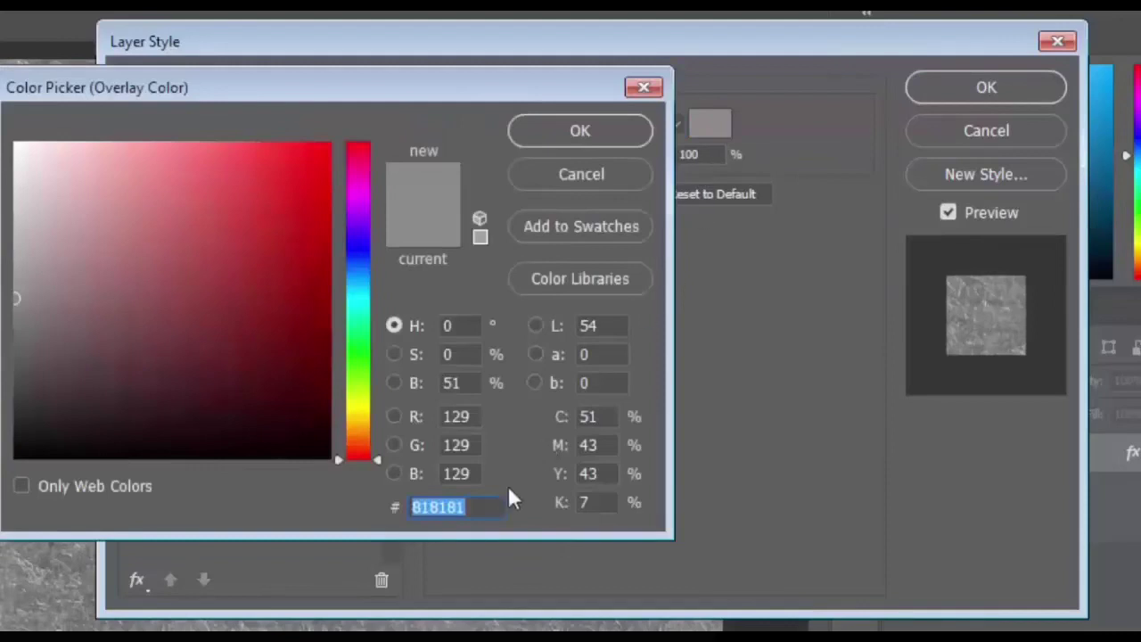
type("428")
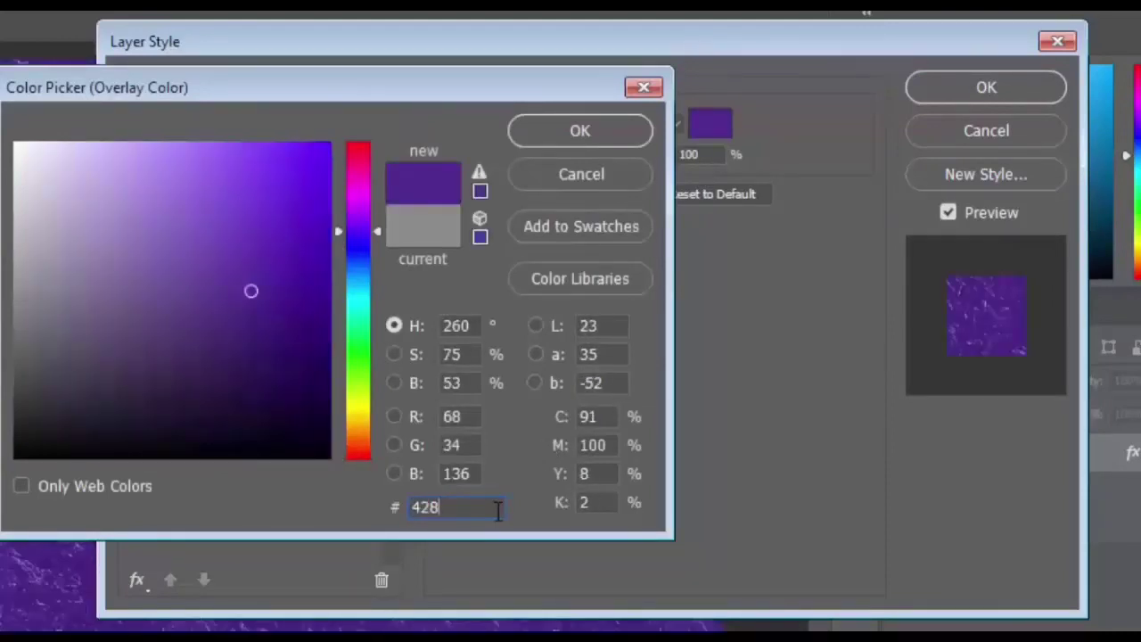
type("fc")
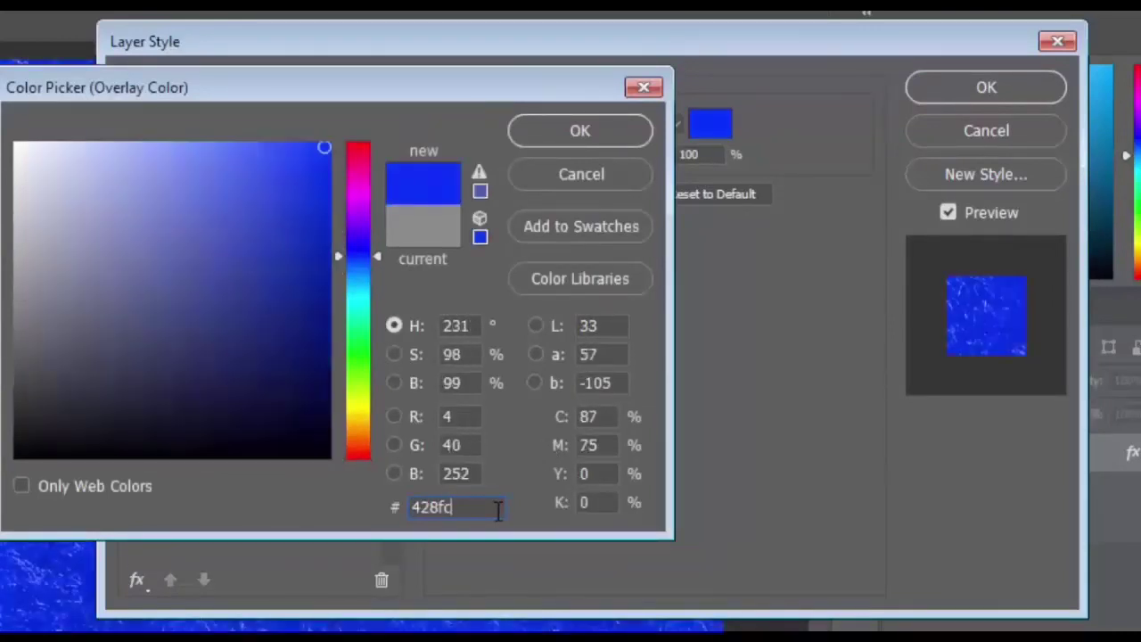
type("7")
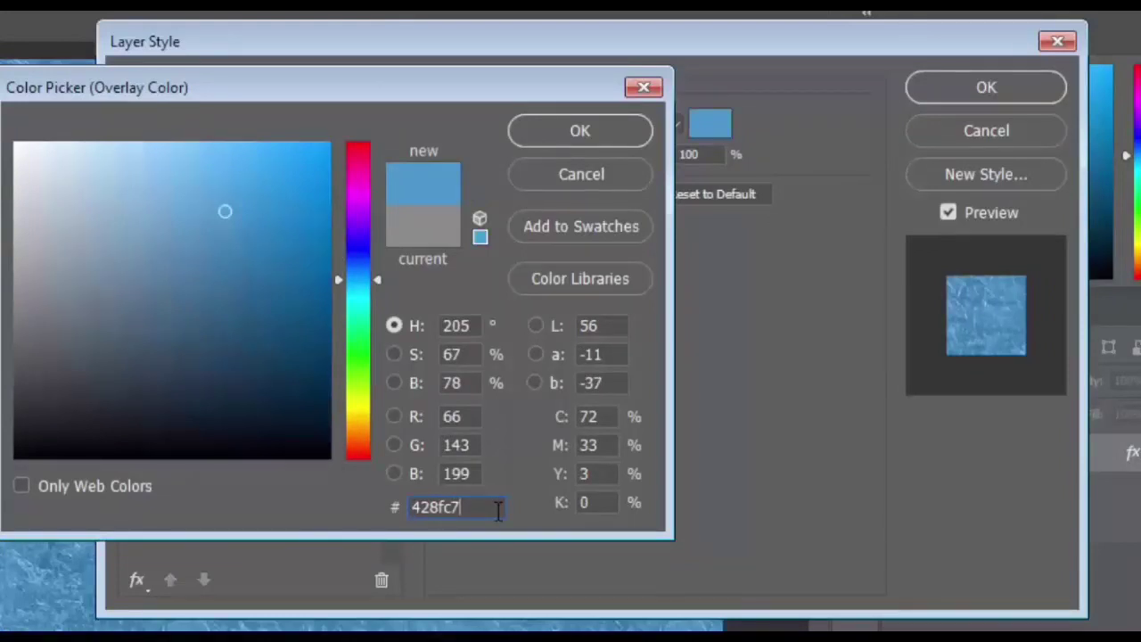
left_click(567, 134)
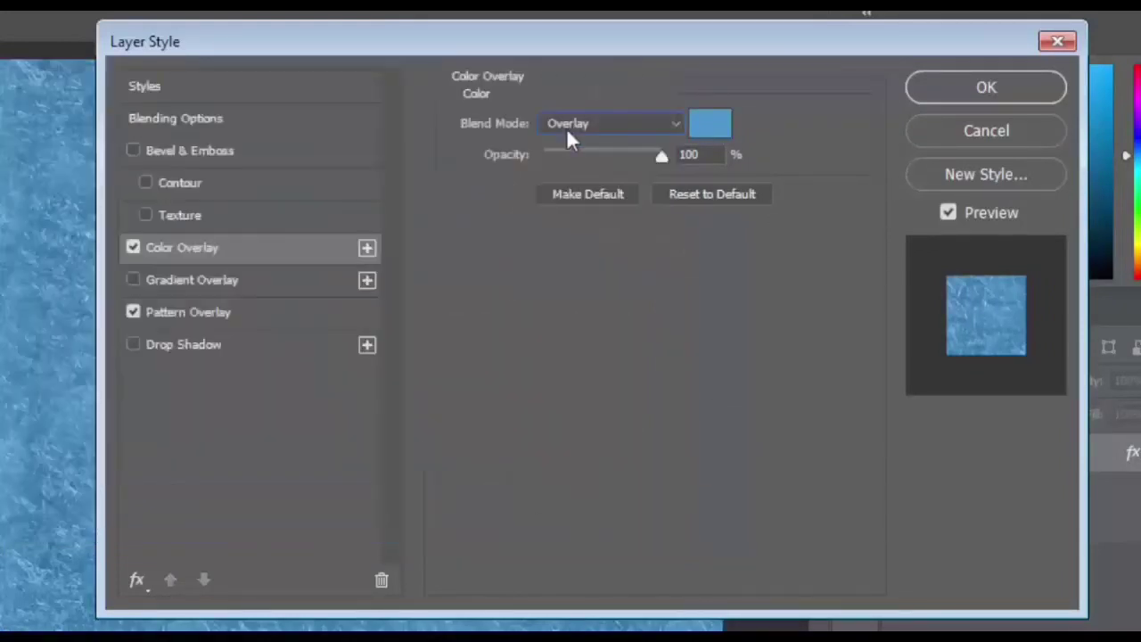
left_click(989, 87)
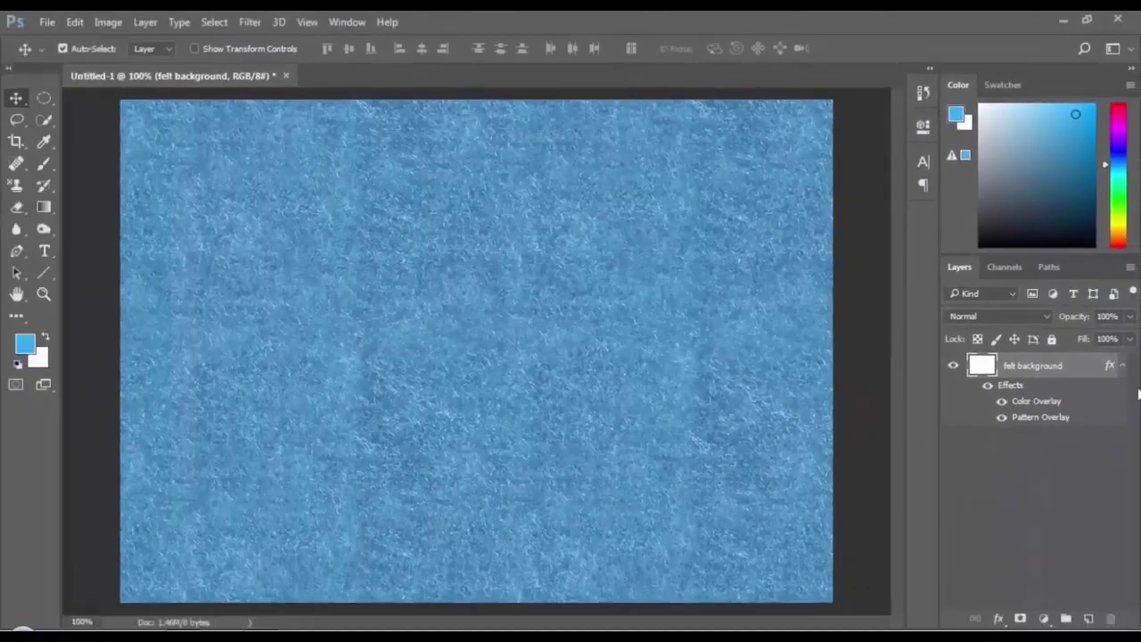
- Collapse the layer's effects and create a second blank 850 × 600 px document
left_click(1123, 365)
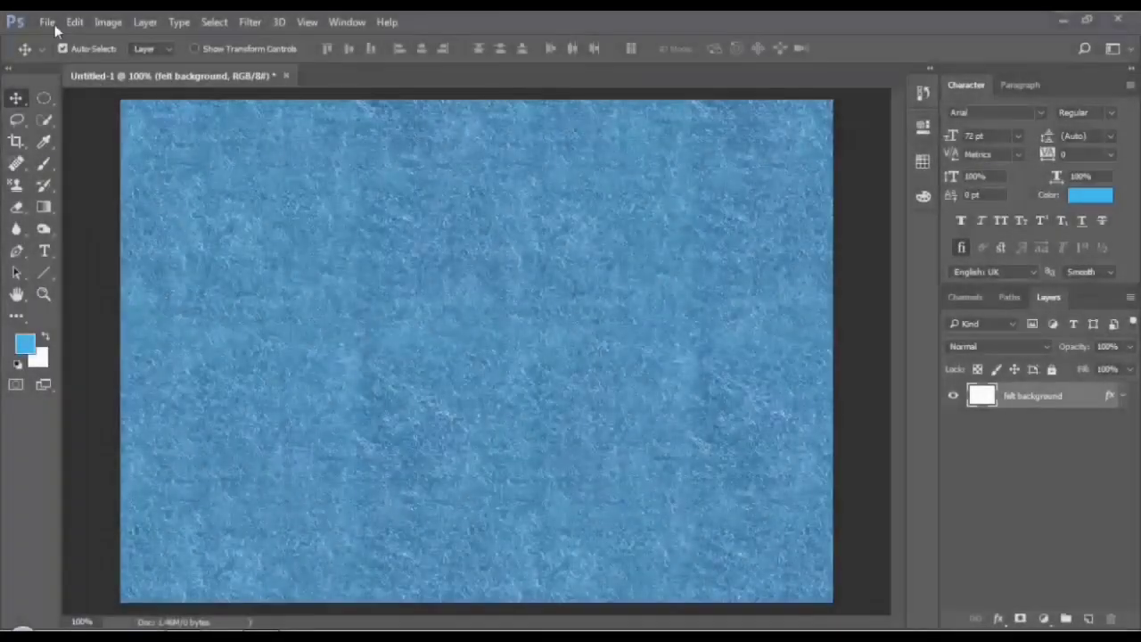
left_click(49, 22)
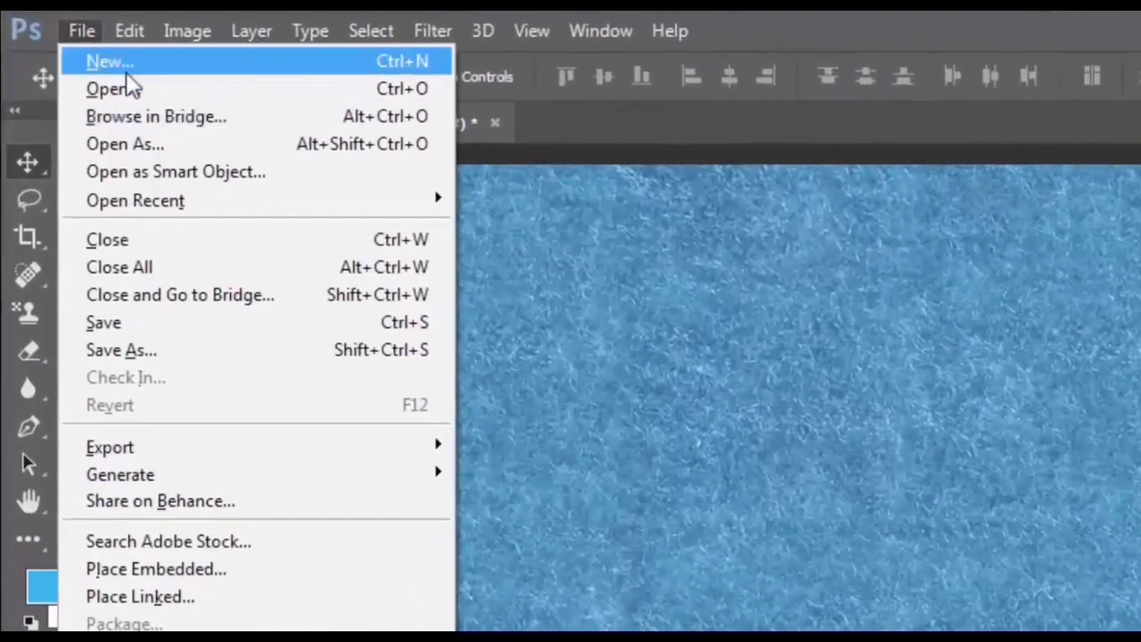
left_click(128, 73)
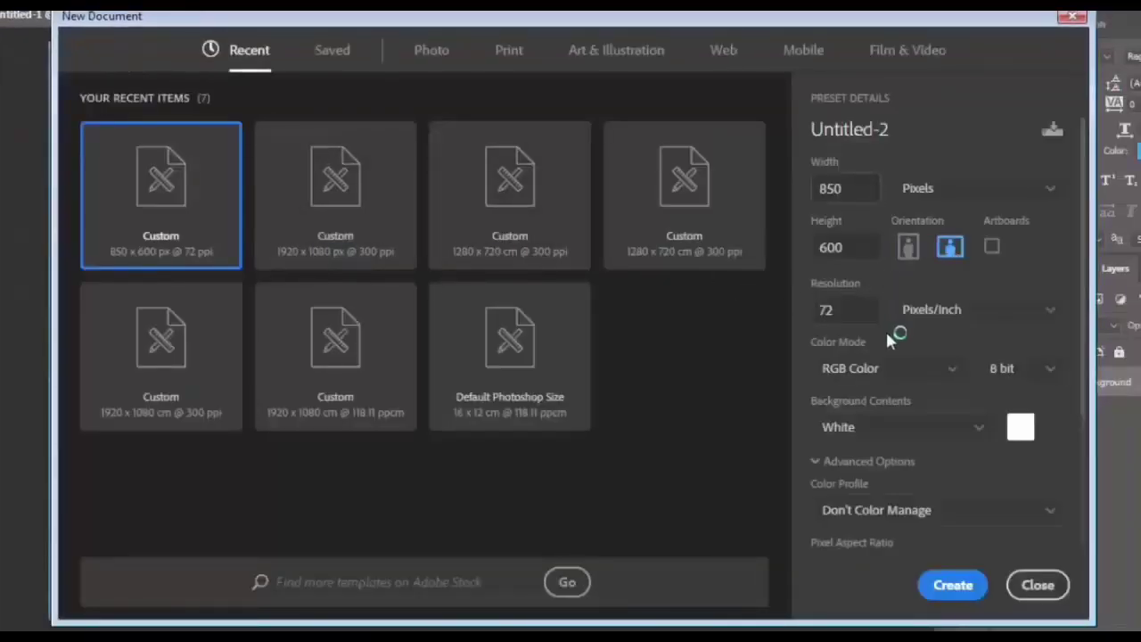
left_click(951, 586)
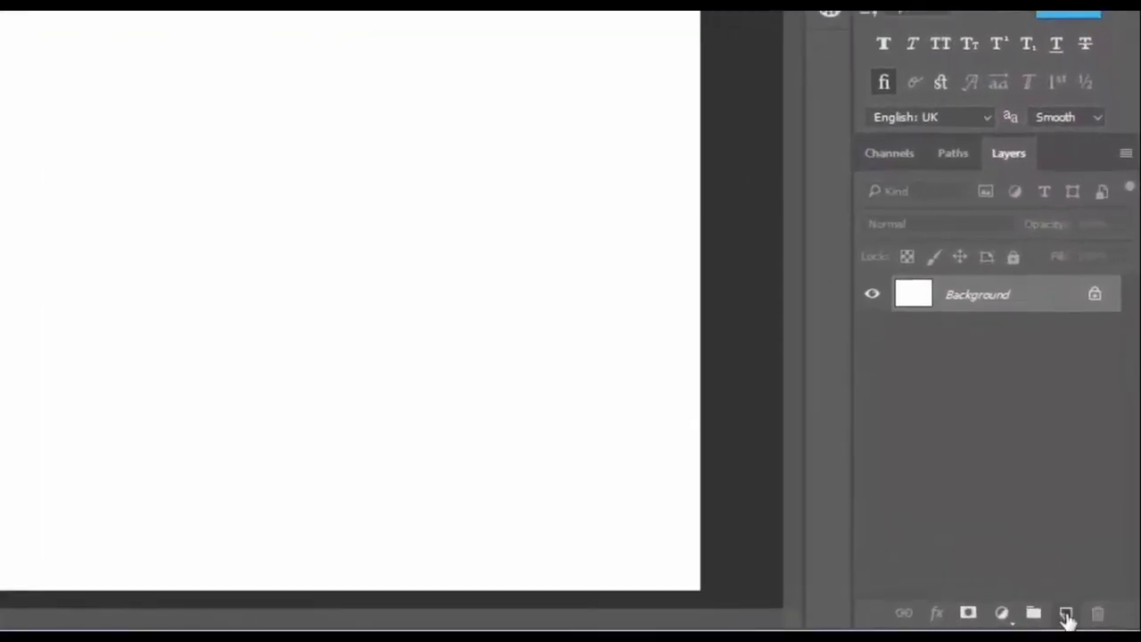
- Add a new layer and set the Type tool to League Spartan at 320 pt
left_click(1088, 618)
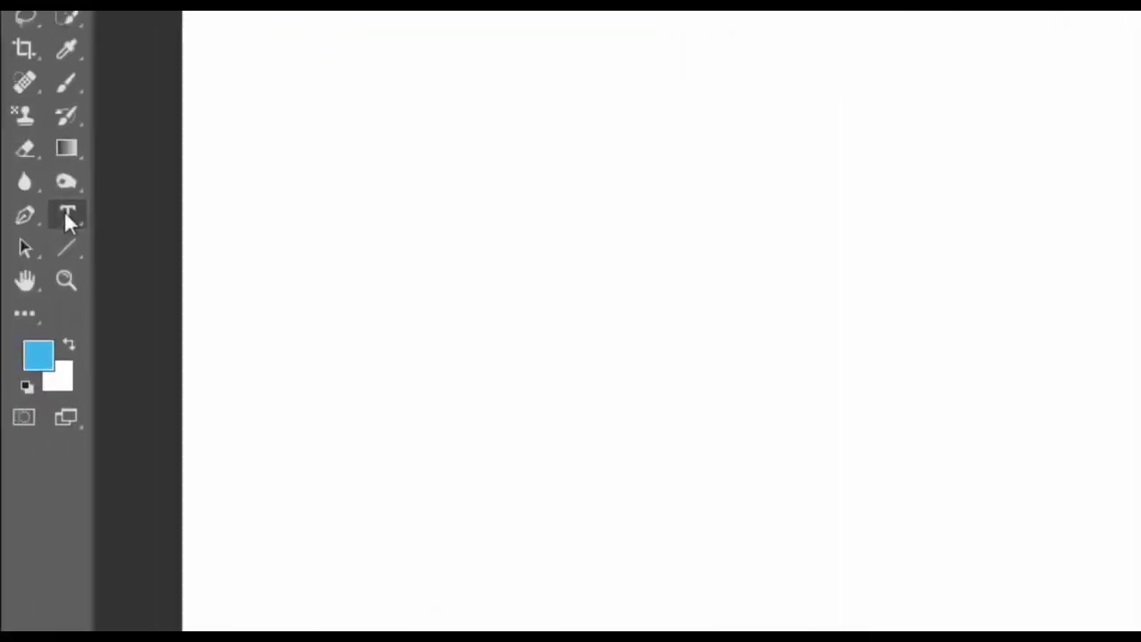
left_click(66, 216)
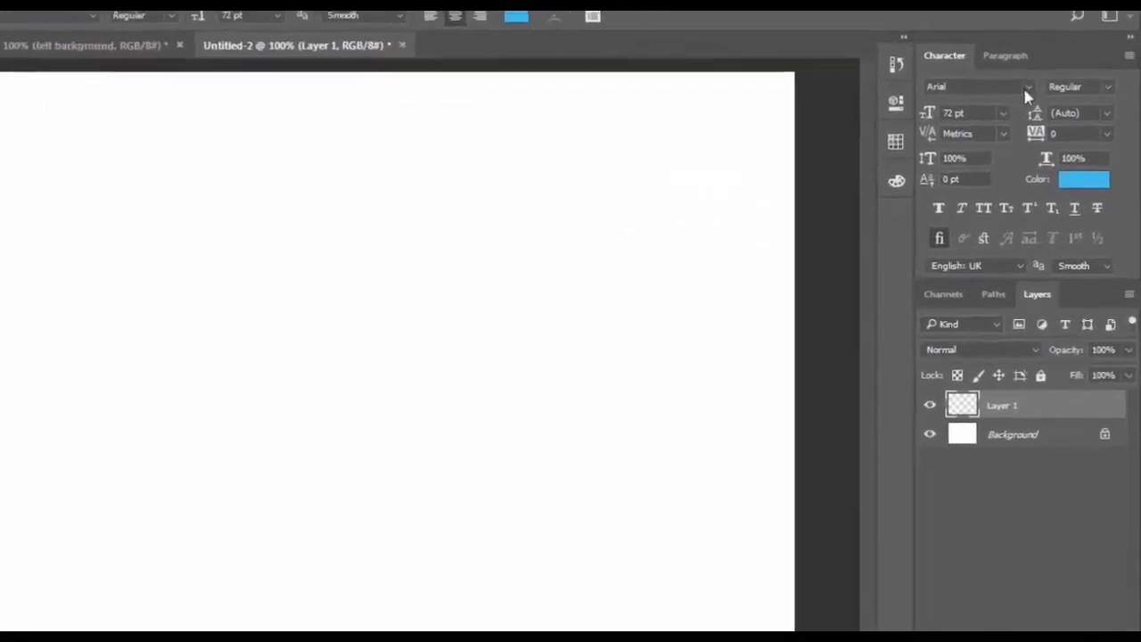
left_click(1027, 89)
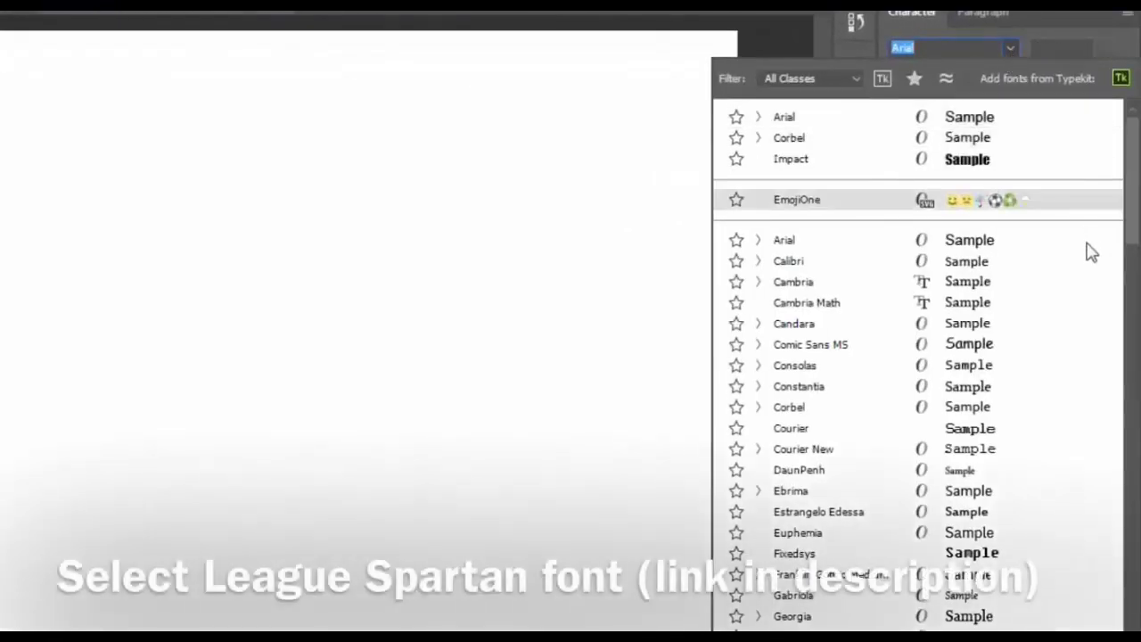
left_click_drag(1132, 229, 1138, 282)
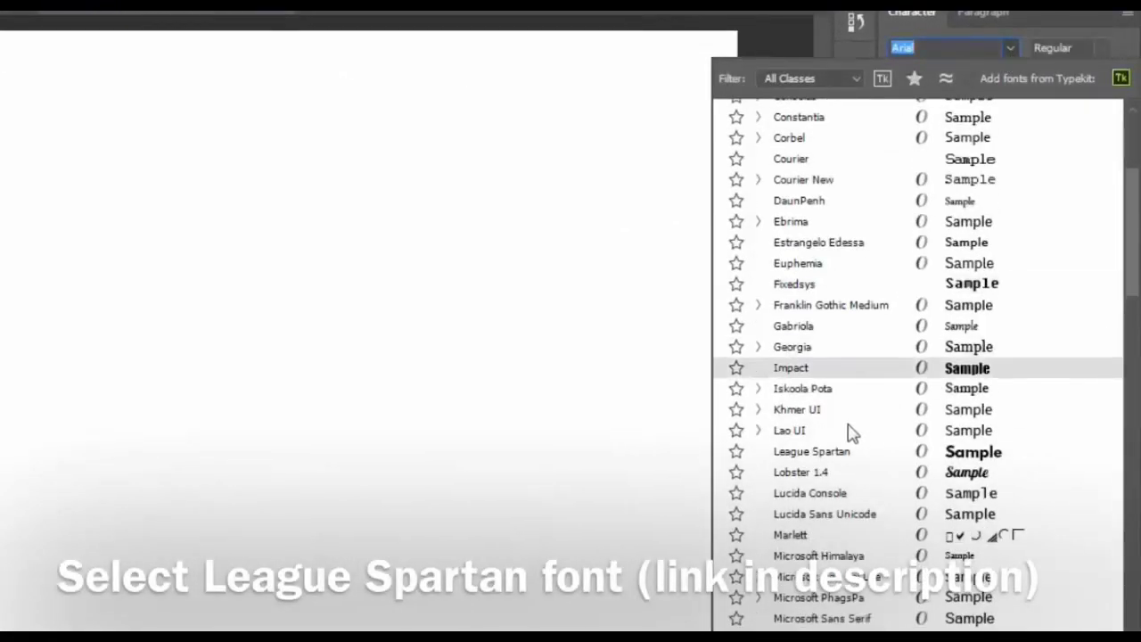
left_click(841, 457)
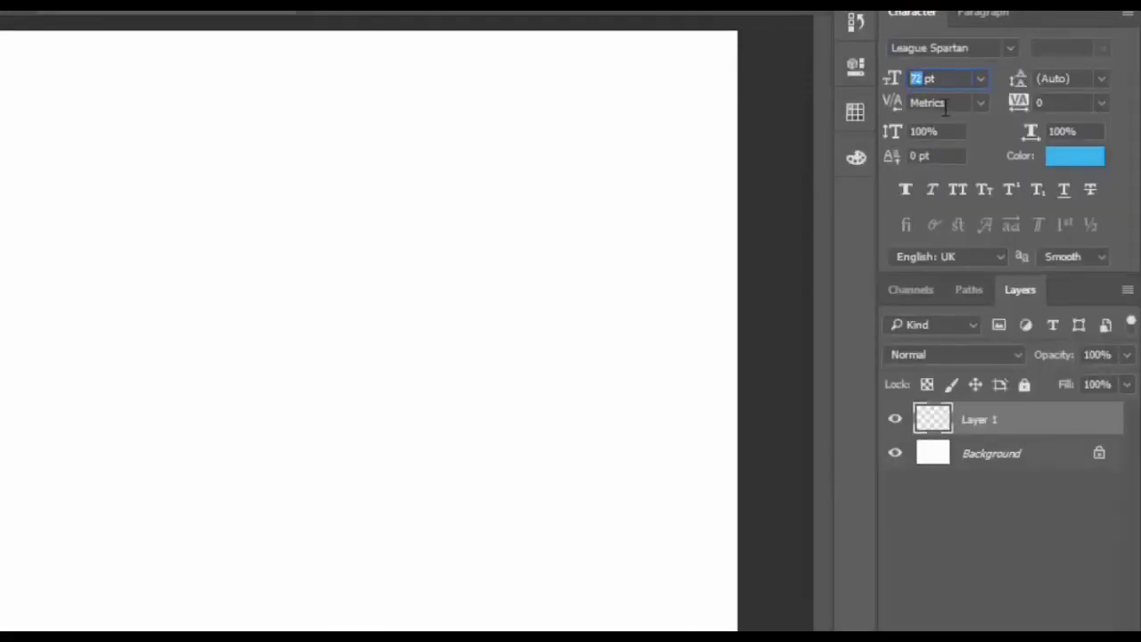
type("320")
- Set the text colour to dark grey #3d4041 and enable Faux Bold
left_click(1063, 162)
left_click(160, 351)
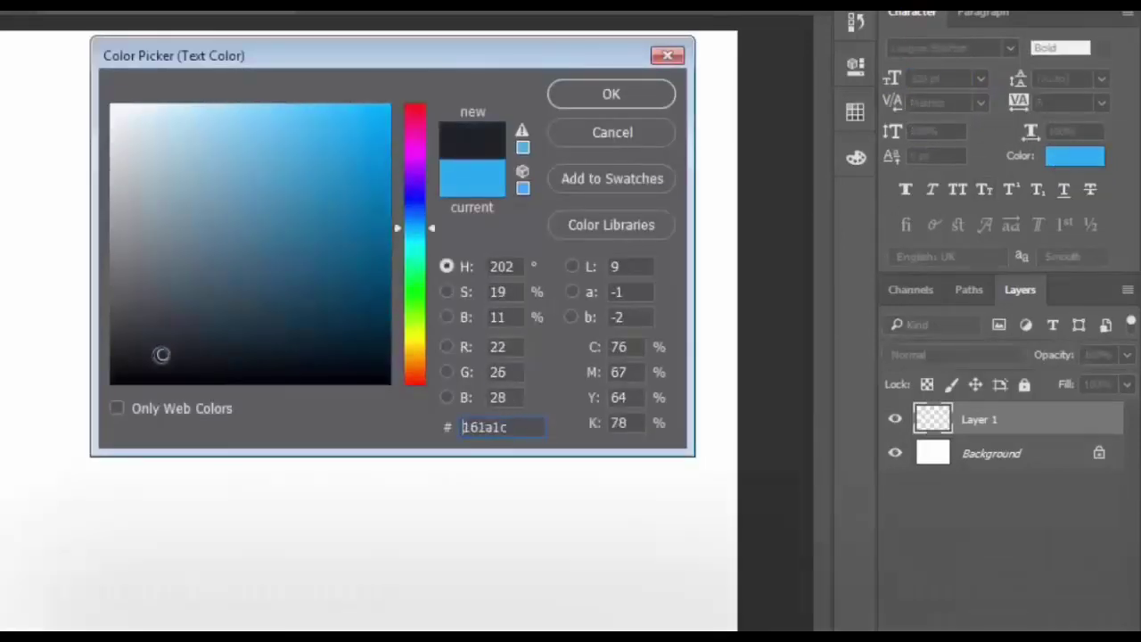
mouse_move(160, 351)
left_mouse_down()
mouse_move(133, 349)
mouse_move(125, 311)
left_mouse_up()
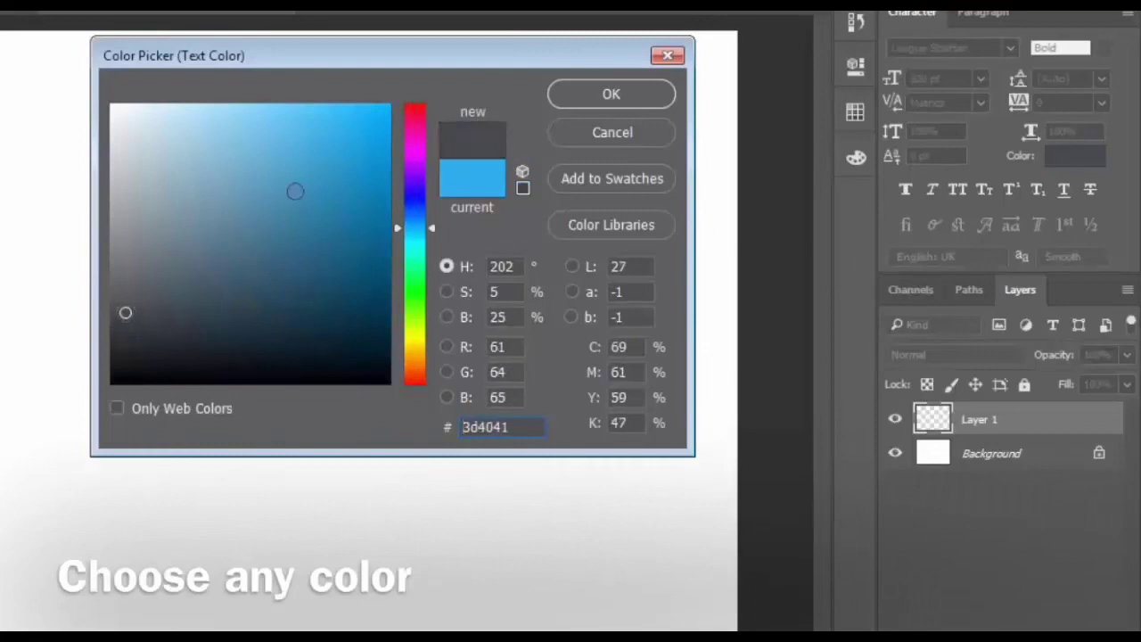
left_click(598, 83)
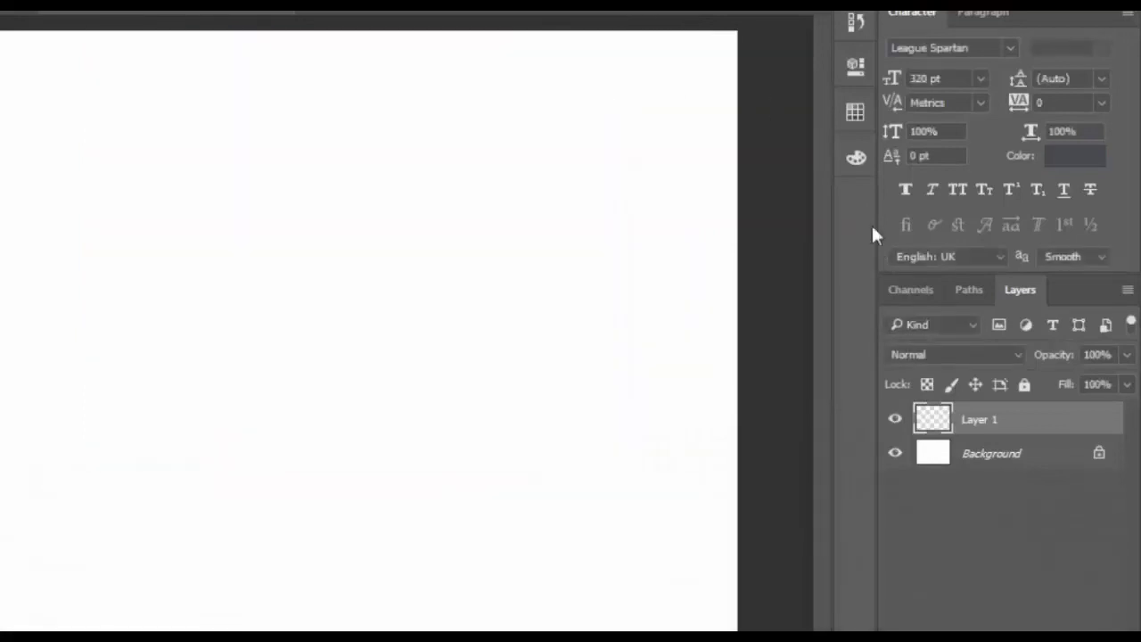
left_click(906, 189)
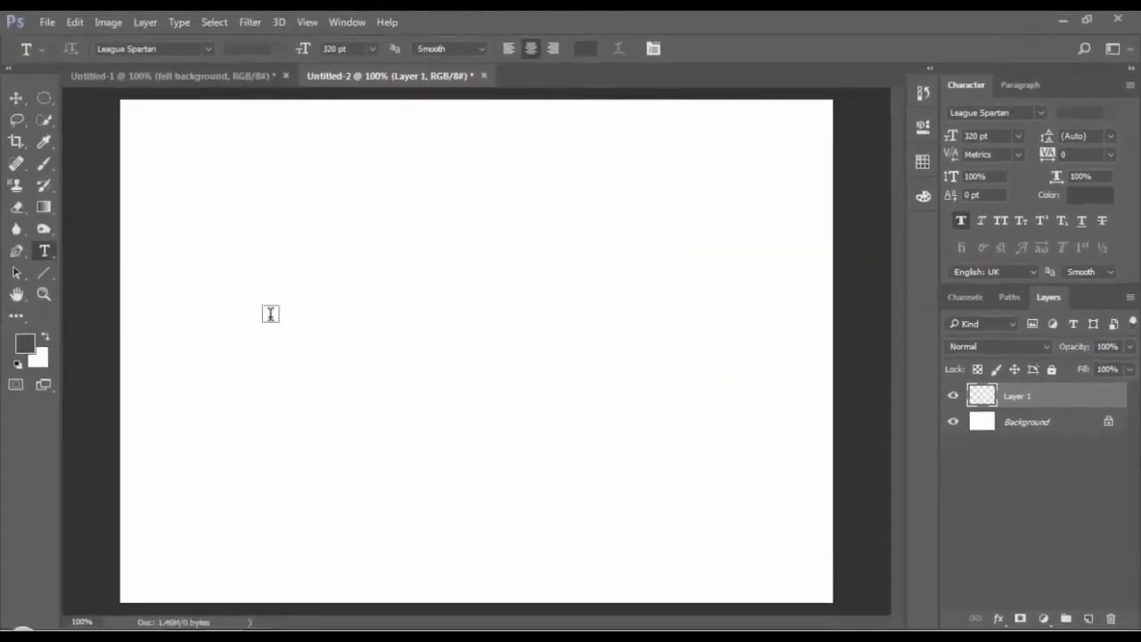
- Type the word FELT and move it toward the page centre
left_click(424, 295)
type("F")
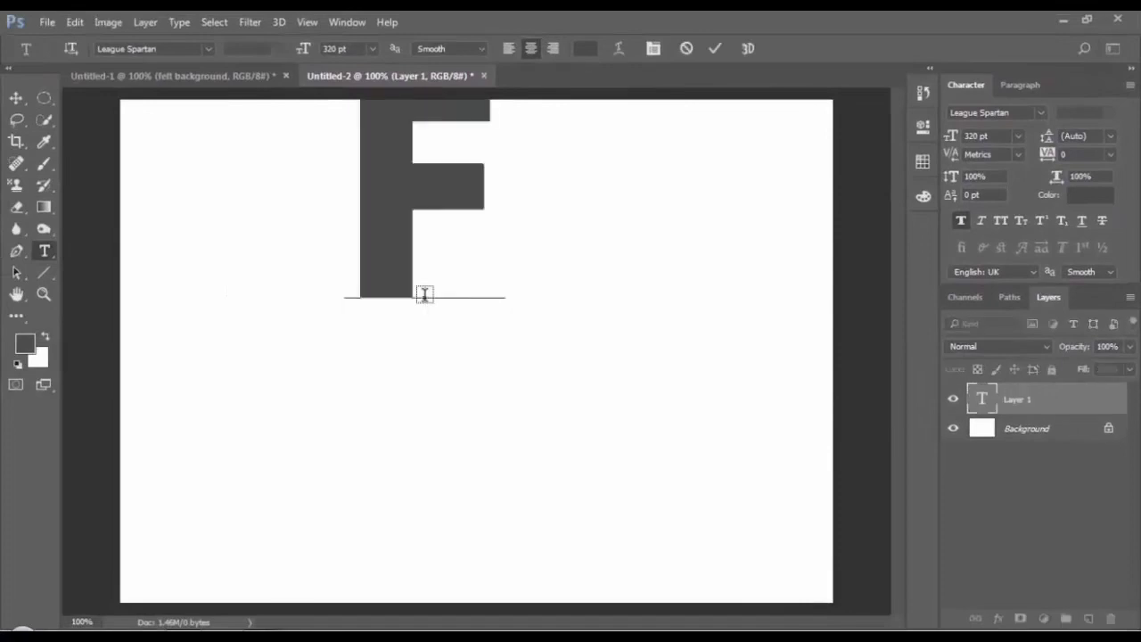
type("EL")
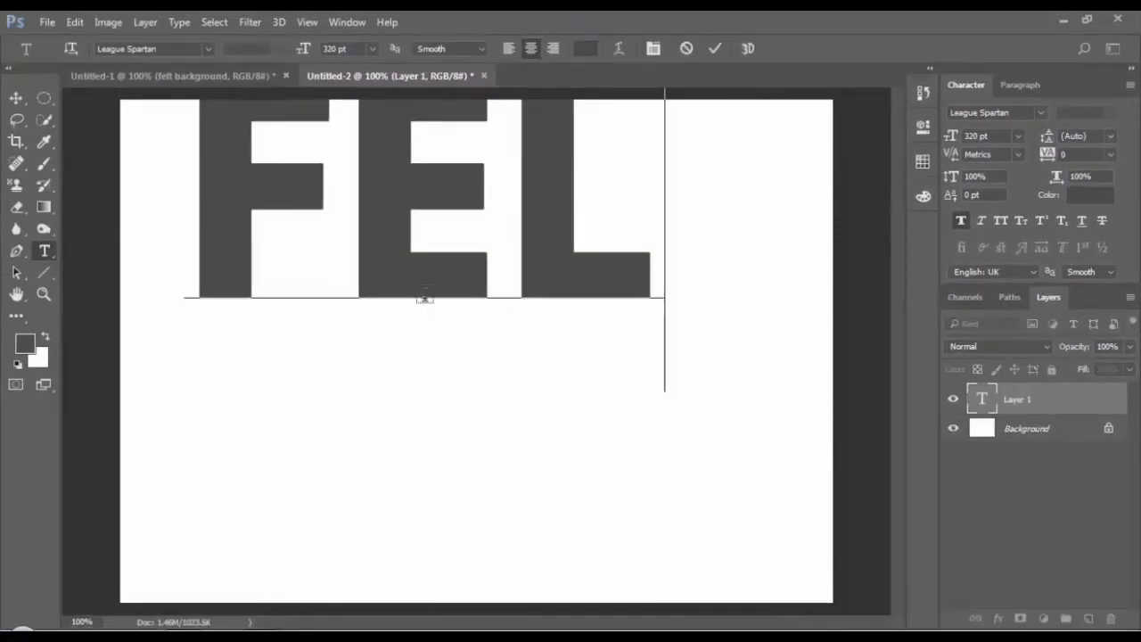
type("T")
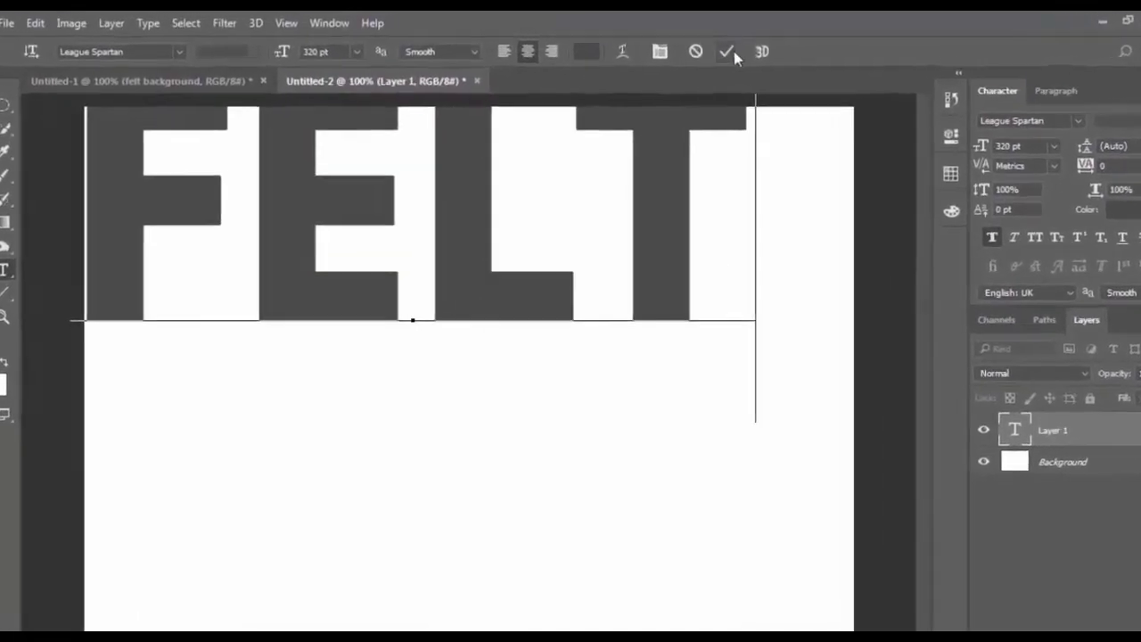
left_click(736, 54)
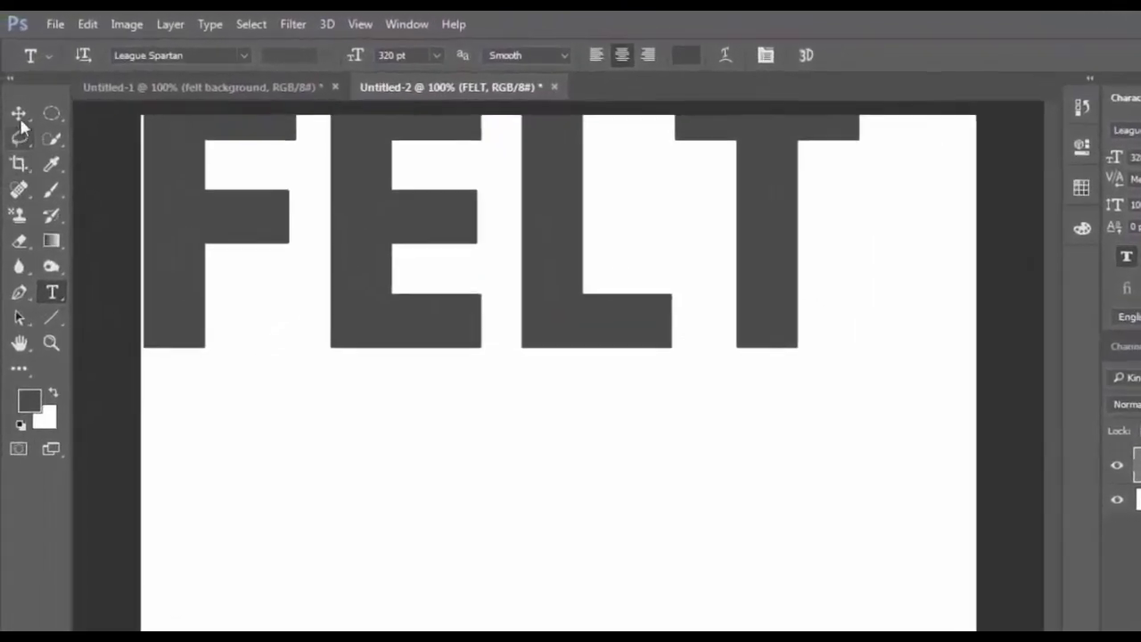
key("v")
left_click_drag(369, 208, 409, 344)
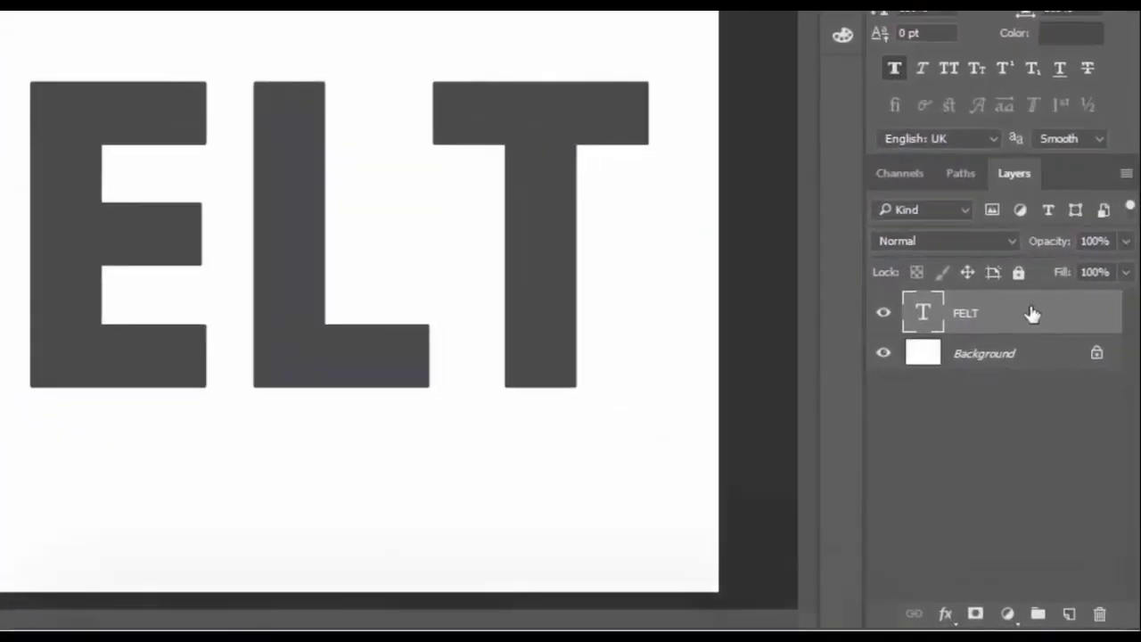
- Duplicate the FELT layer twice and name the three layers FELT 1, FELT 2 and FELT 3
key("ctrl+j")
key("ctrl+j")
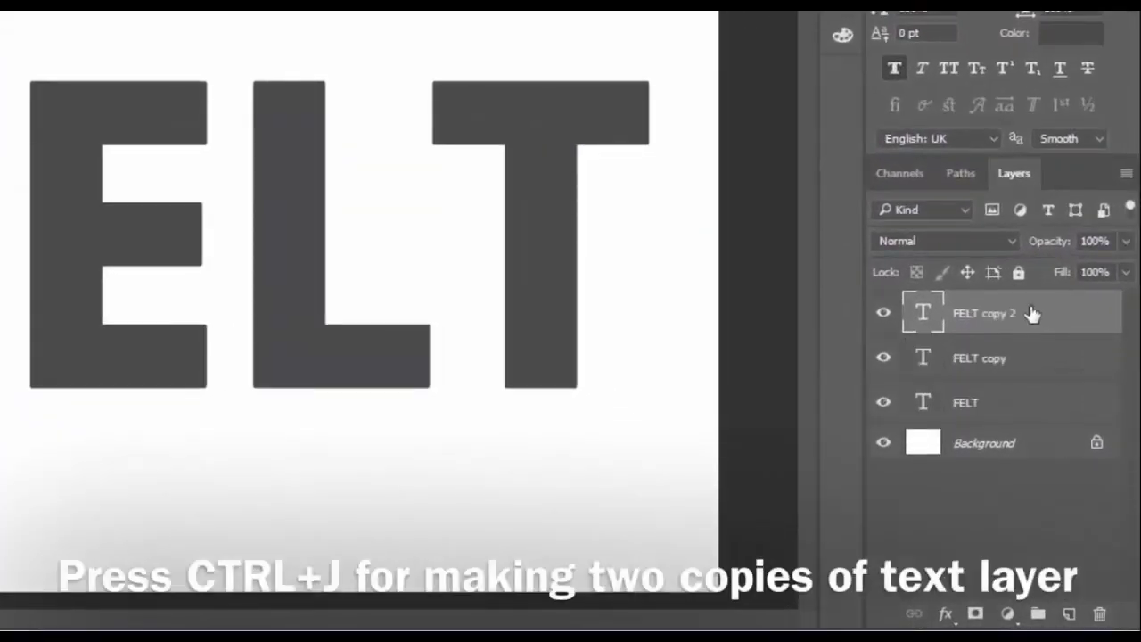
left_click(995, 403)
double_click(975, 405)
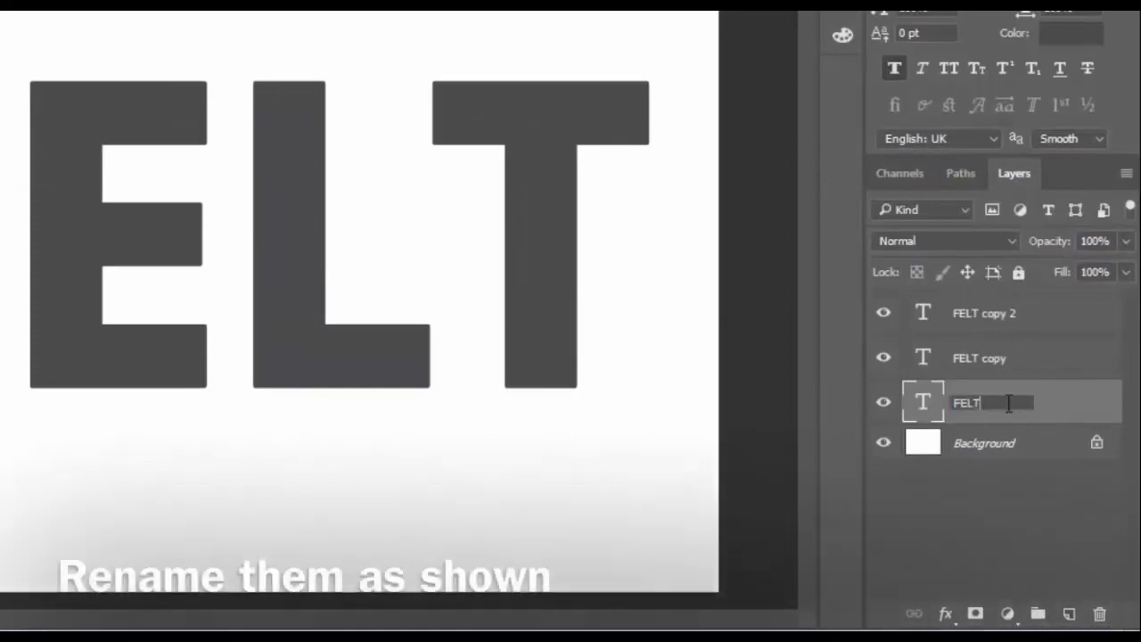
type("1")
double_click(1016, 358)
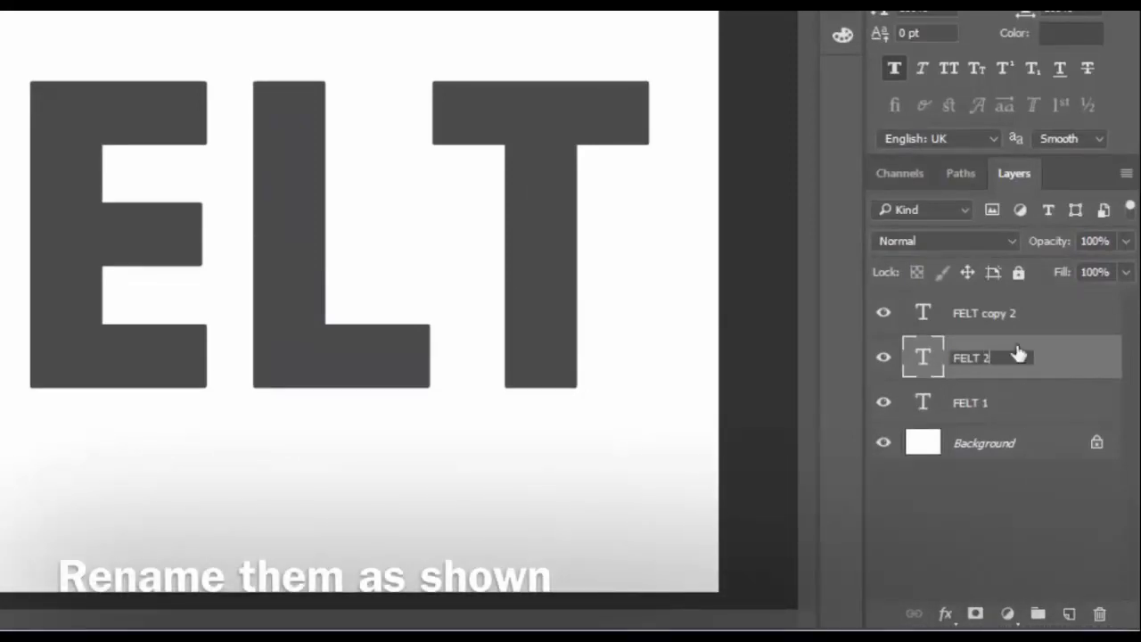
double_click(1011, 317)
key("BackSpace")
type("FELT 3")
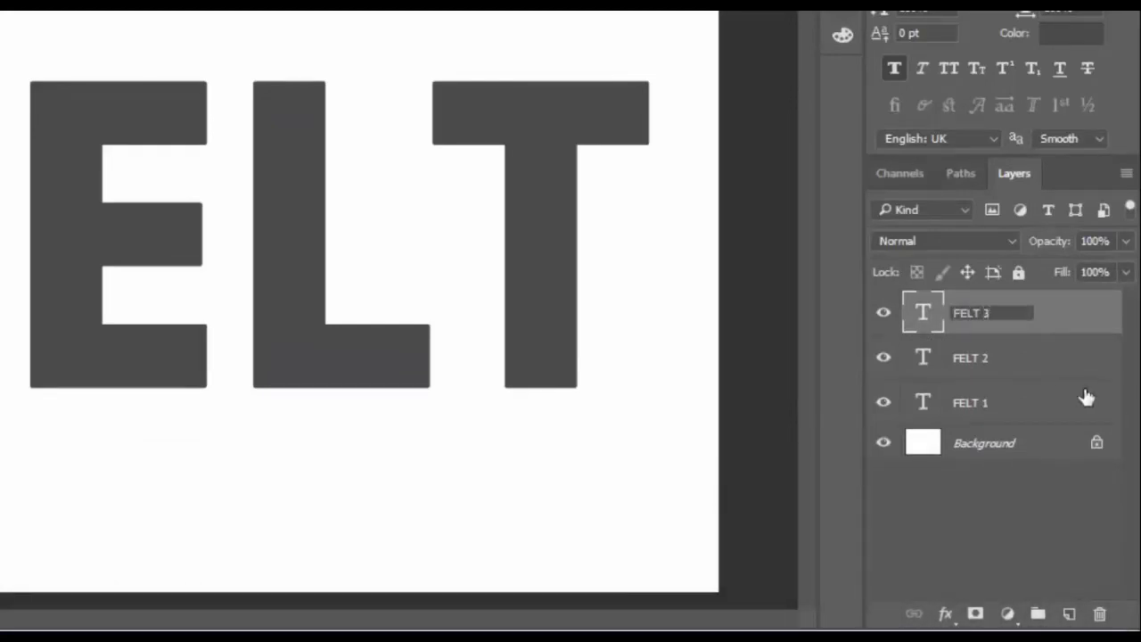
key("Return")
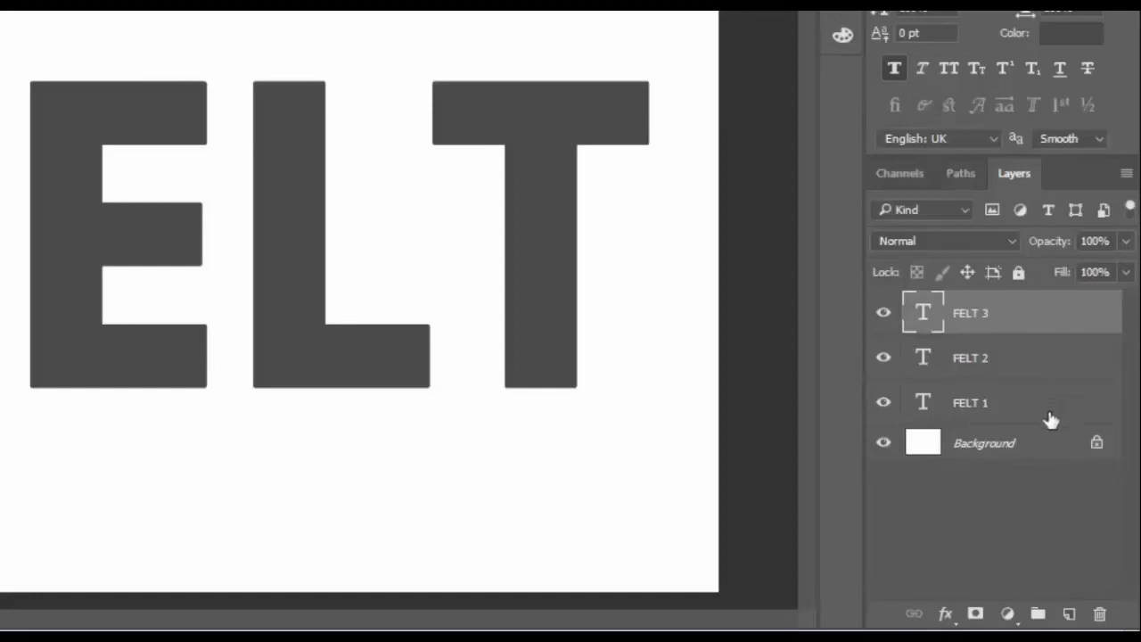
left_click(987, 406)
- Add a 15 px black Stroke positioned outside the FELT 1 letters
right_click(987, 406)
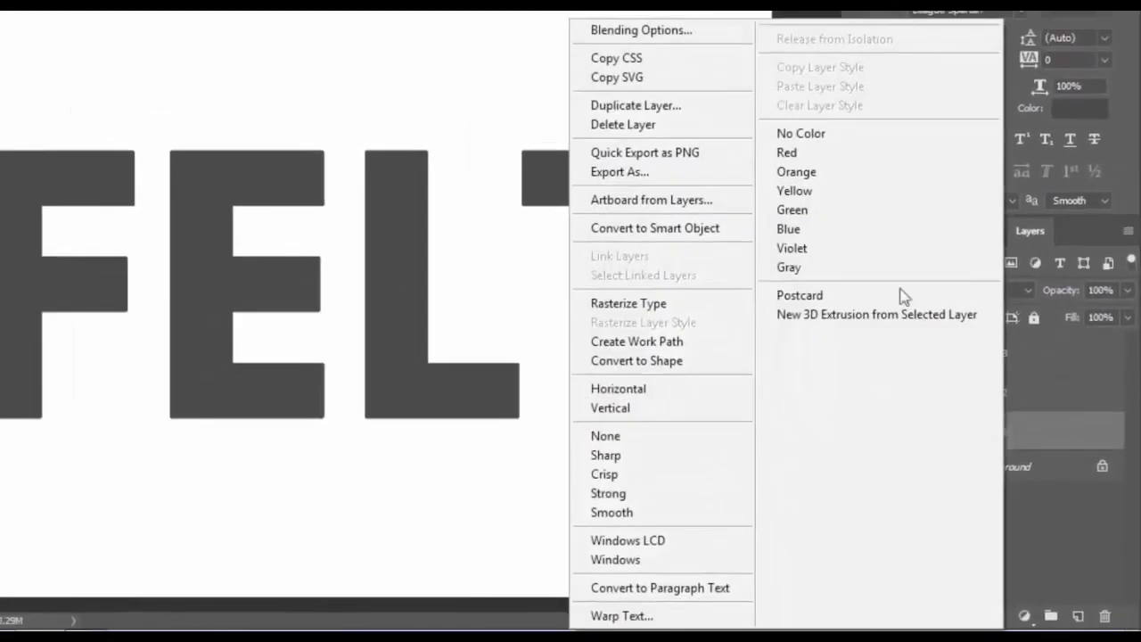
left_click(655, 30)
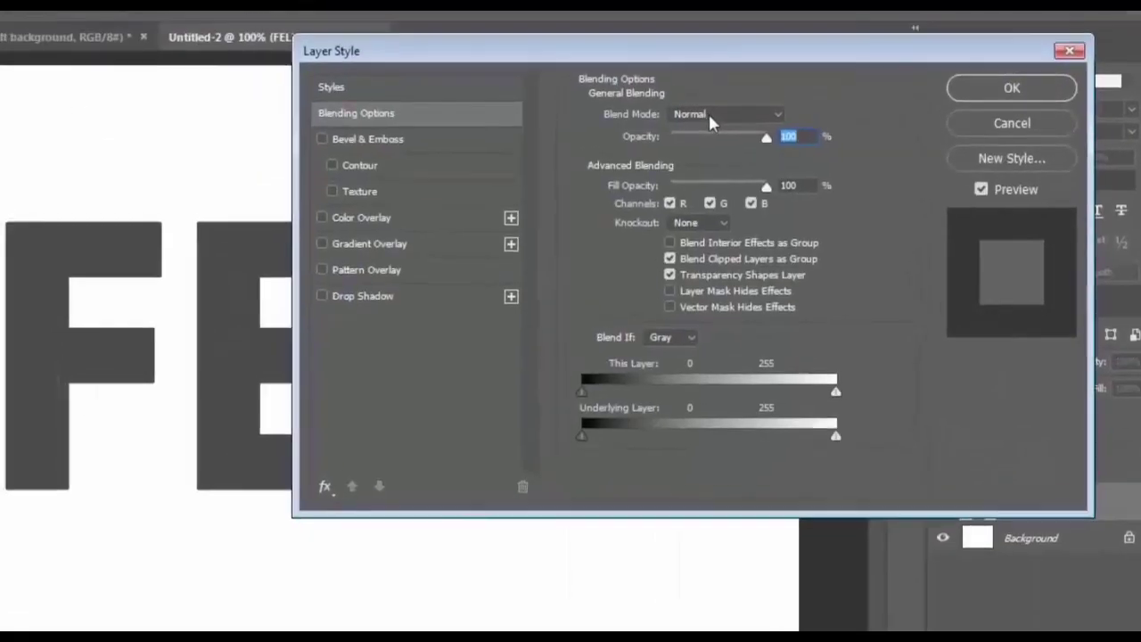
left_click(327, 487)
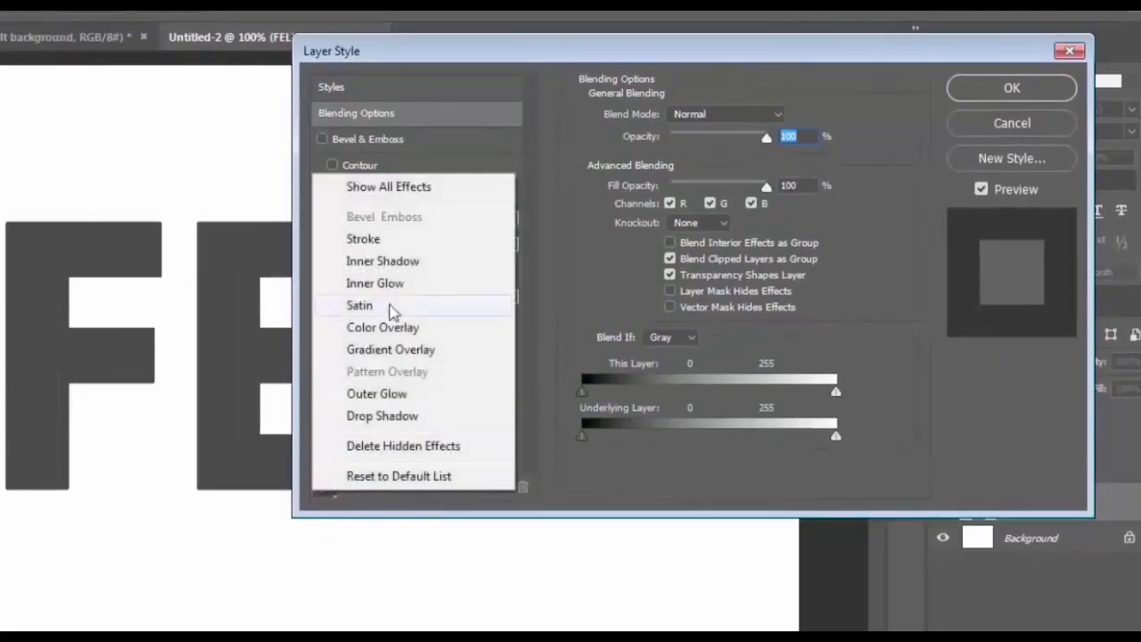
left_click(391, 238)
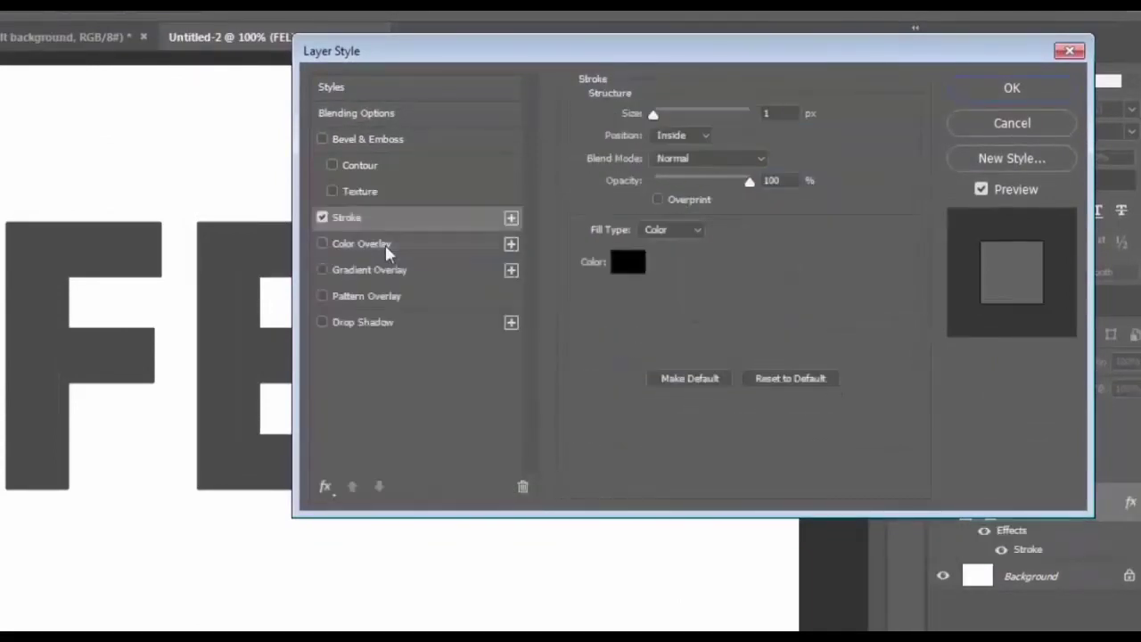
double_click(785, 112)
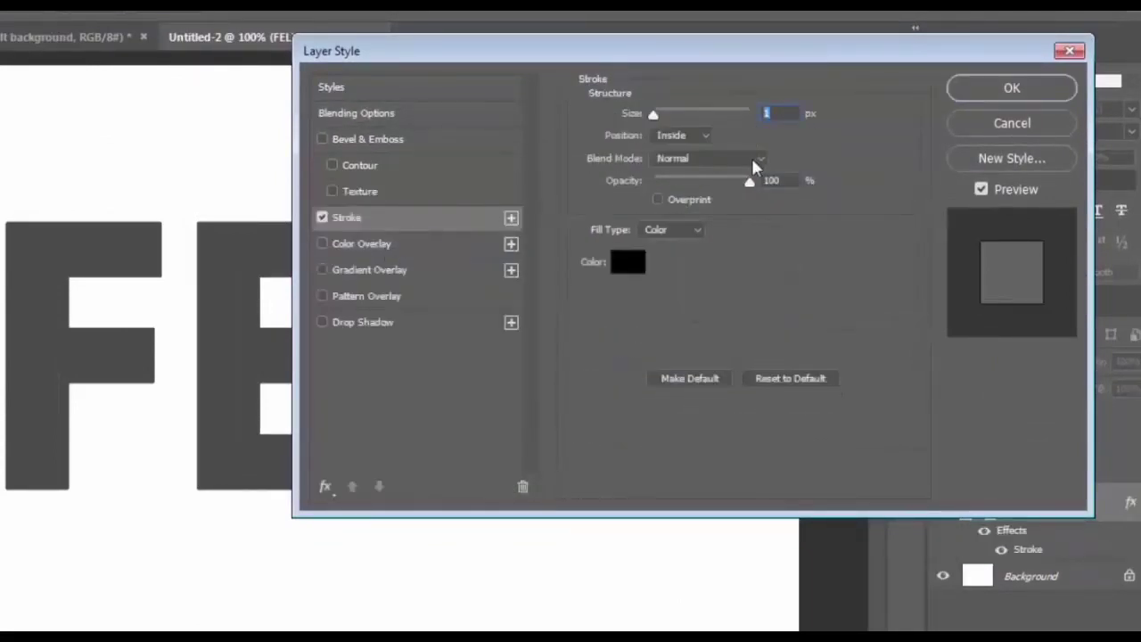
type("15")
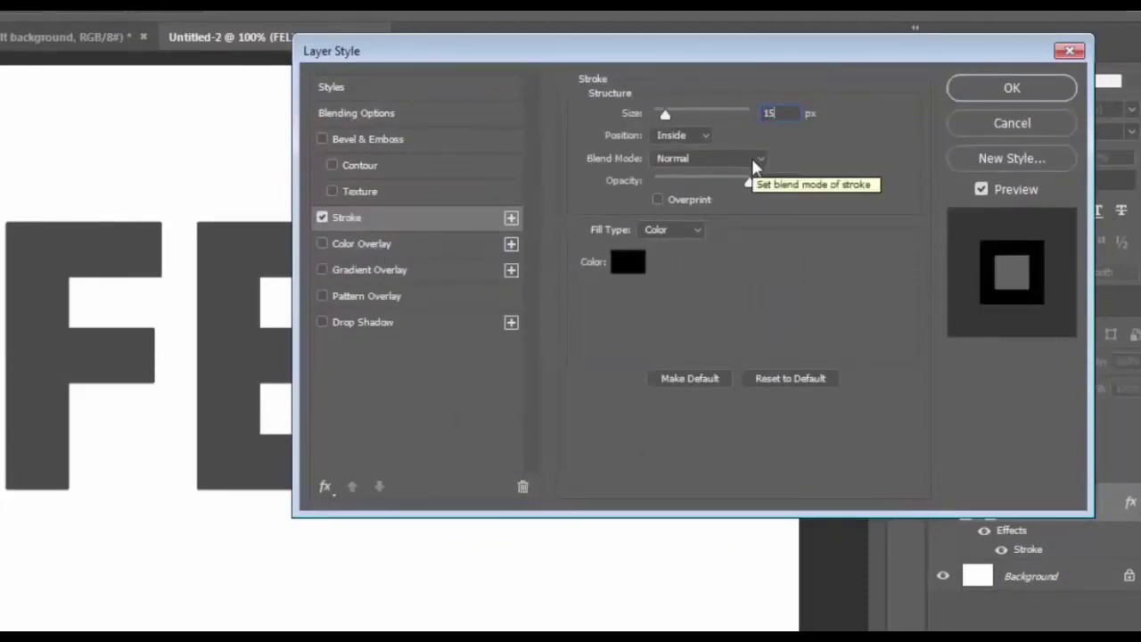
left_click(683, 138)
left_click(683, 150)
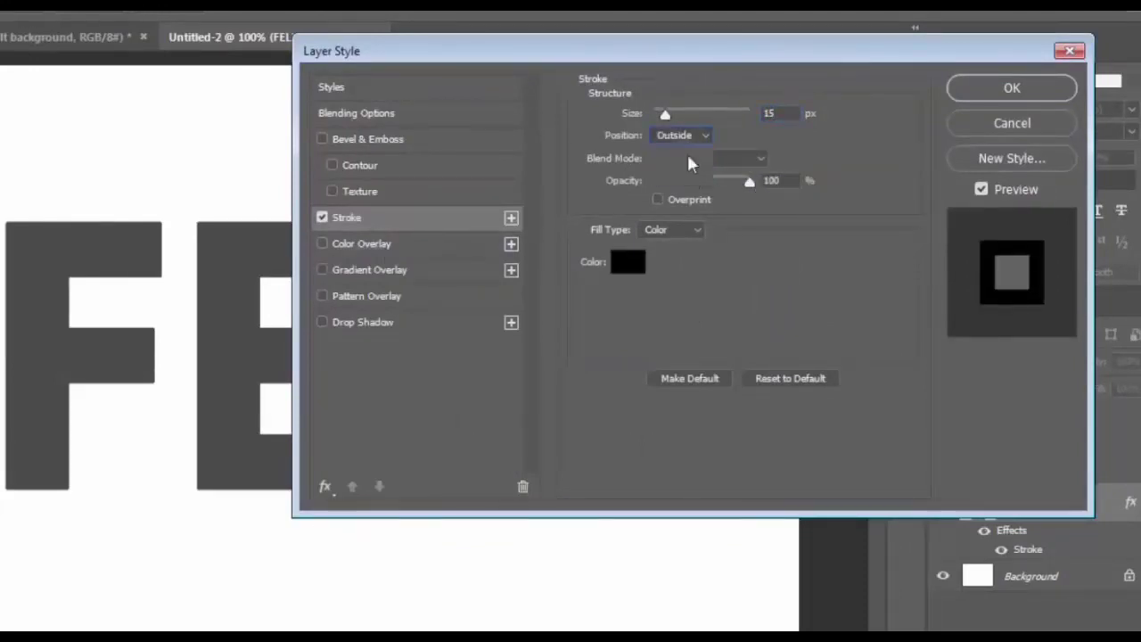
left_click(1003, 89)
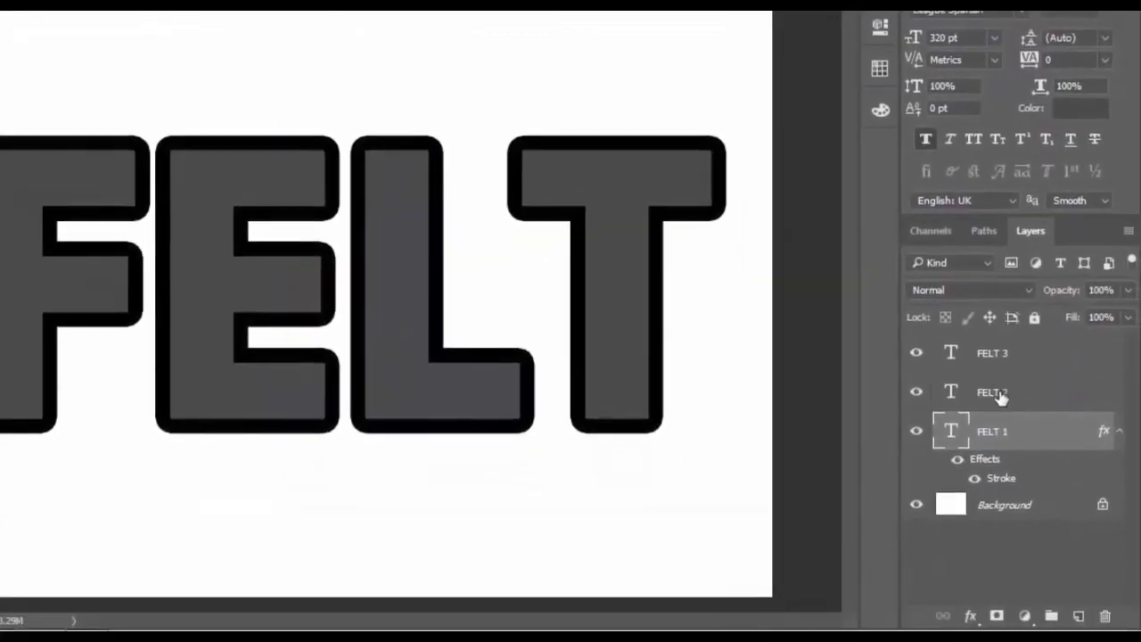
- Add a 10 px black Stroke positioned outside the FELT 2 letters
left_click(1003, 397)
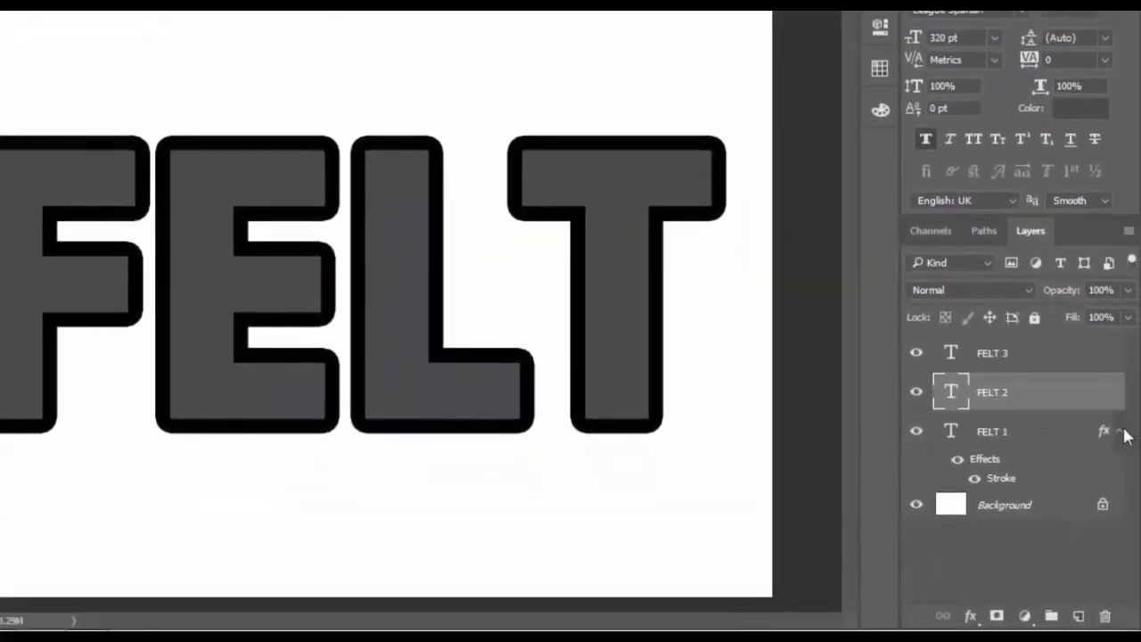
left_click(1121, 432)
right_click(994, 394)
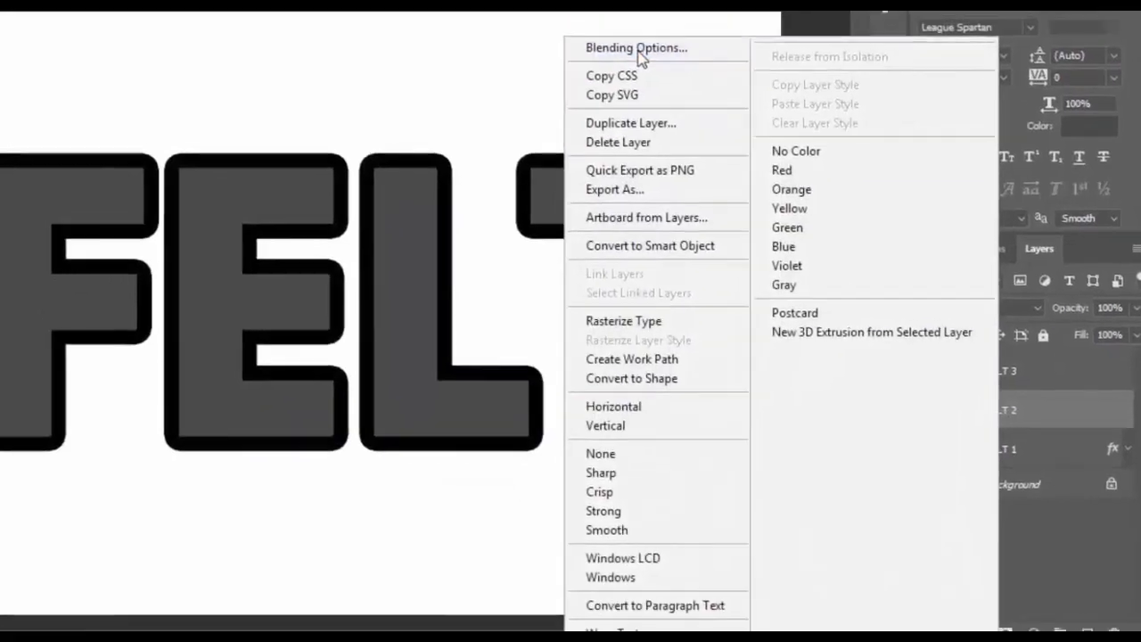
left_click(637, 49)
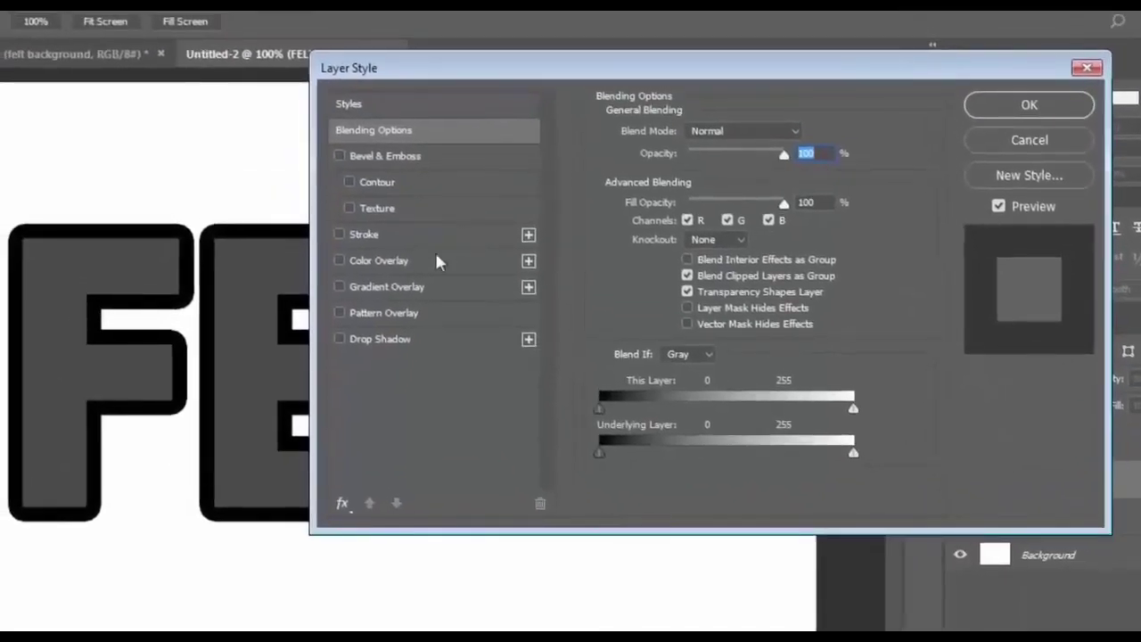
left_click(341, 504)
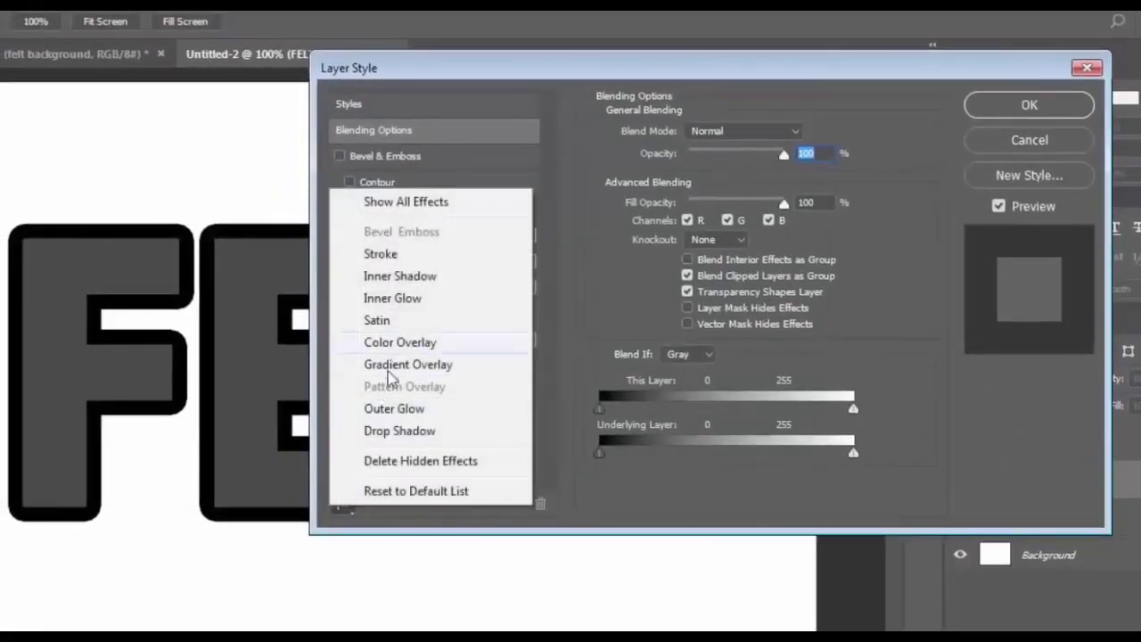
left_click(392, 255)
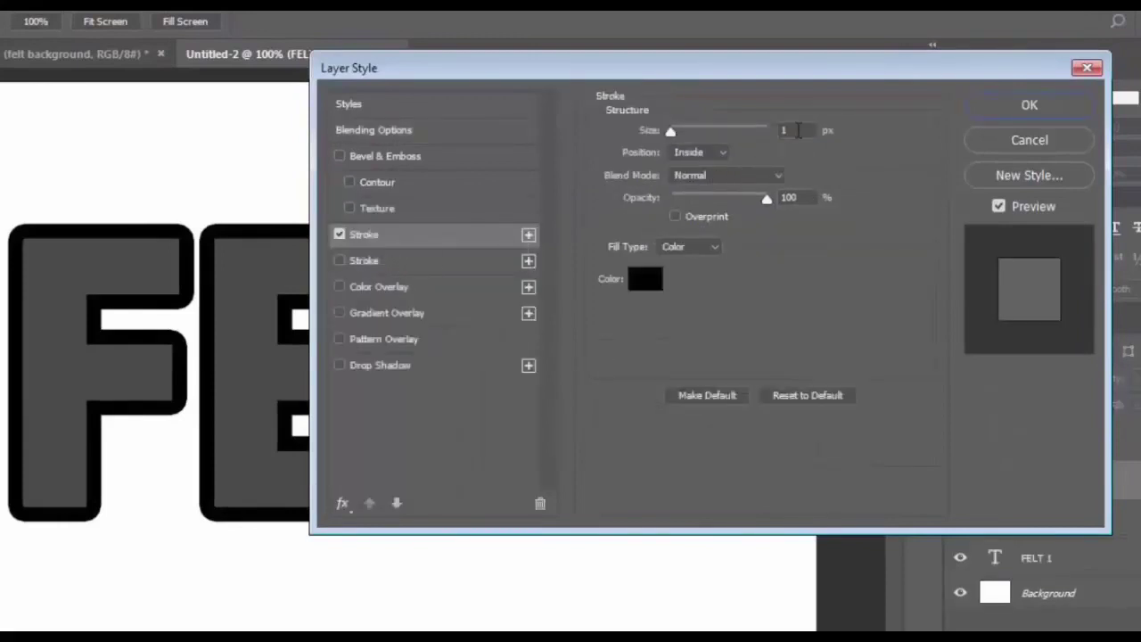
left_click_drag(799, 130, 774, 132)
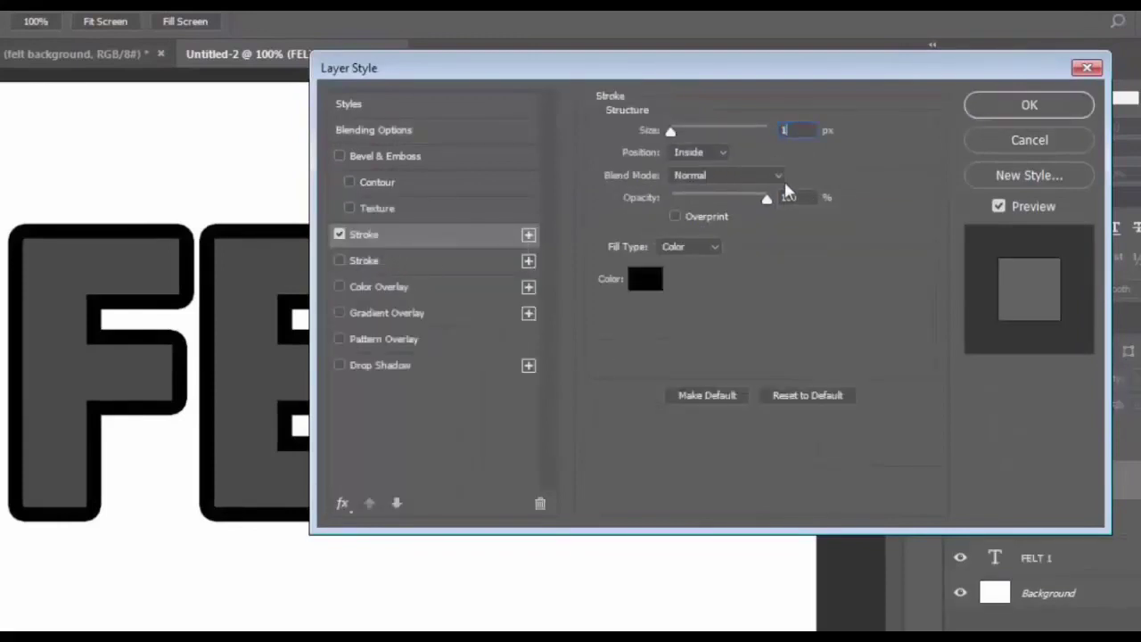
type("10")
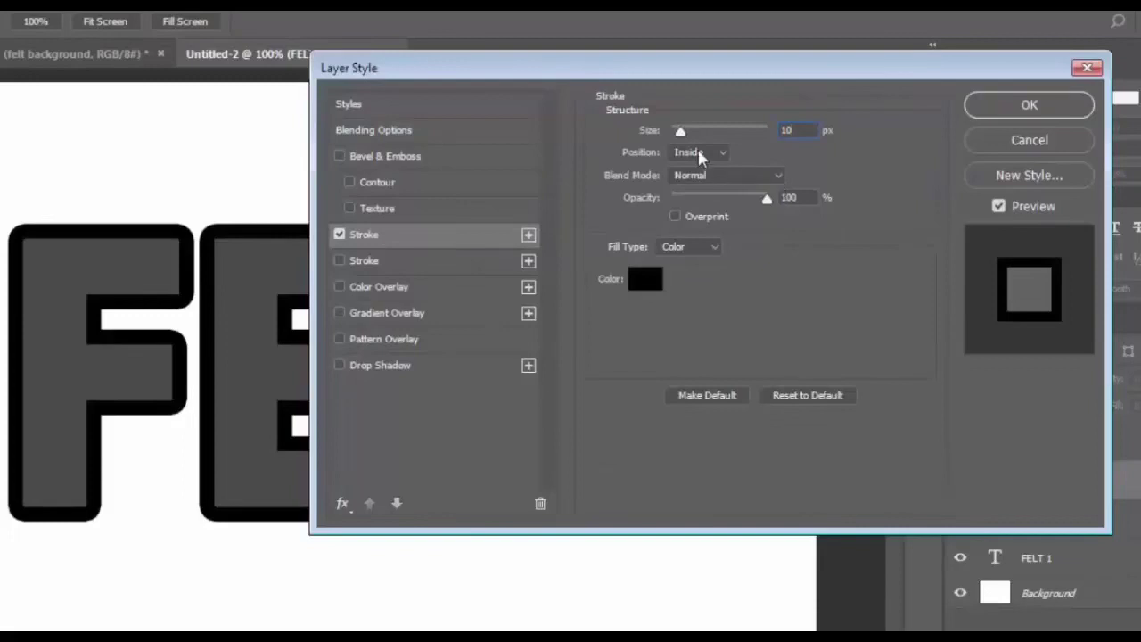
left_click(697, 152)
left_click(705, 166)
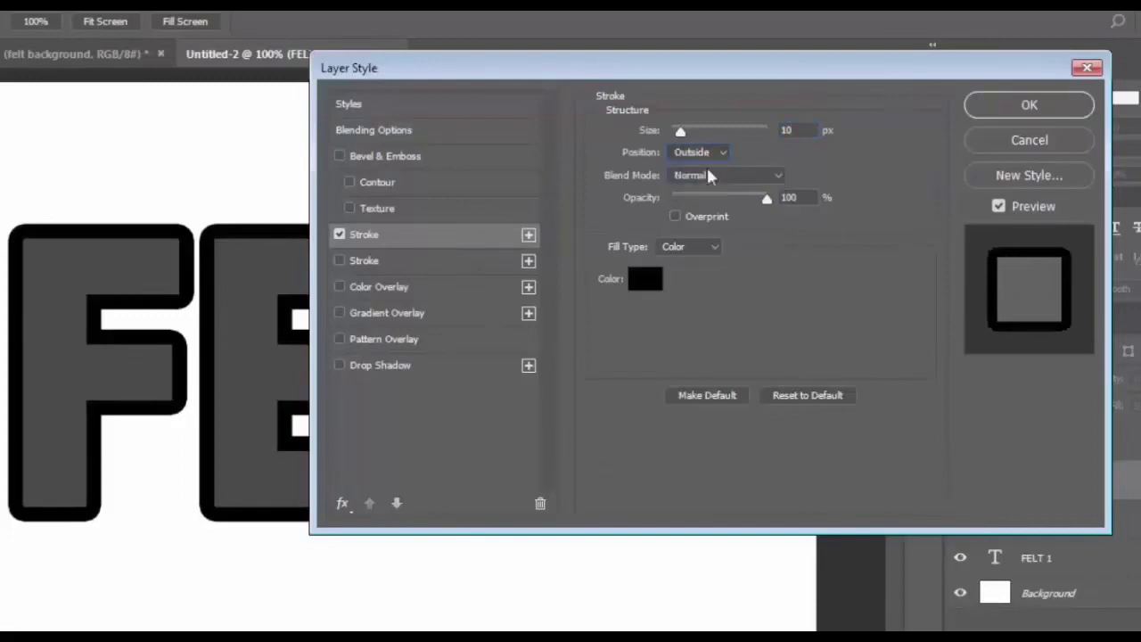
left_click(995, 102)
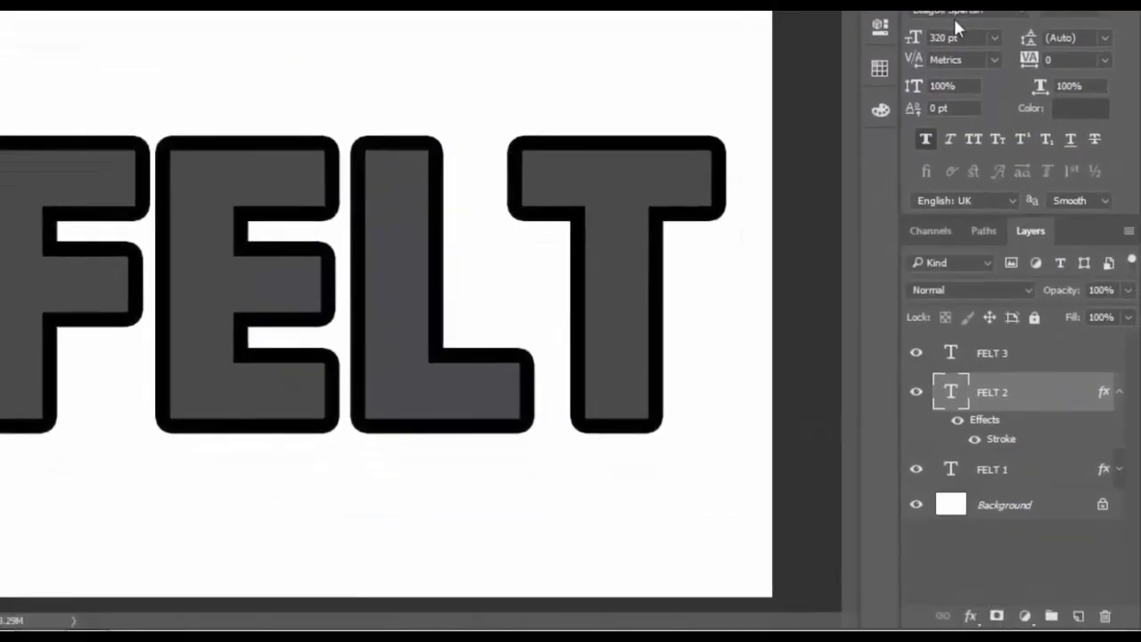
- Lower the FELT 3 layer's Fill to 0%
left_click(1120, 393)
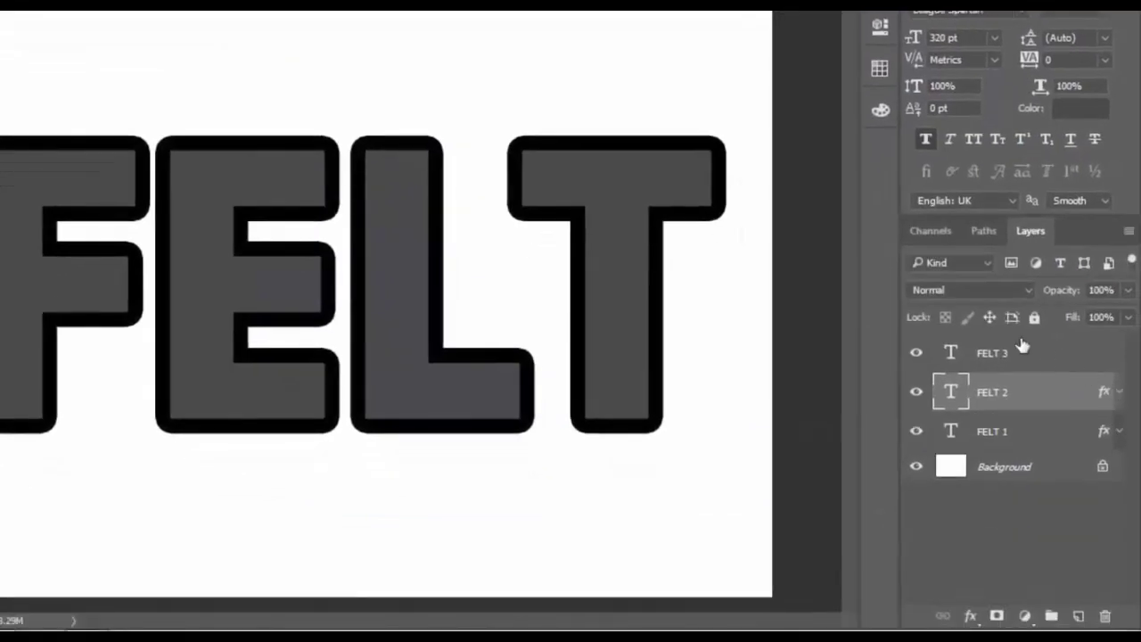
left_click(1024, 347)
left_click(1128, 318)
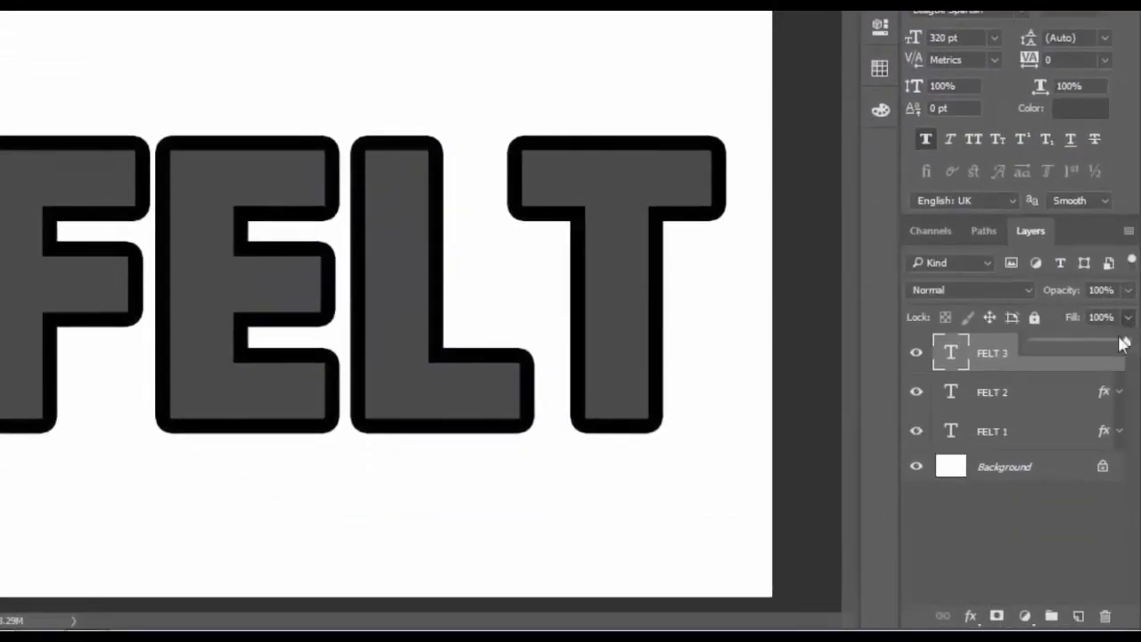
left_click_drag(1123, 344, 1120, 350)
left_click_drag(1033, 353, 986, 354)
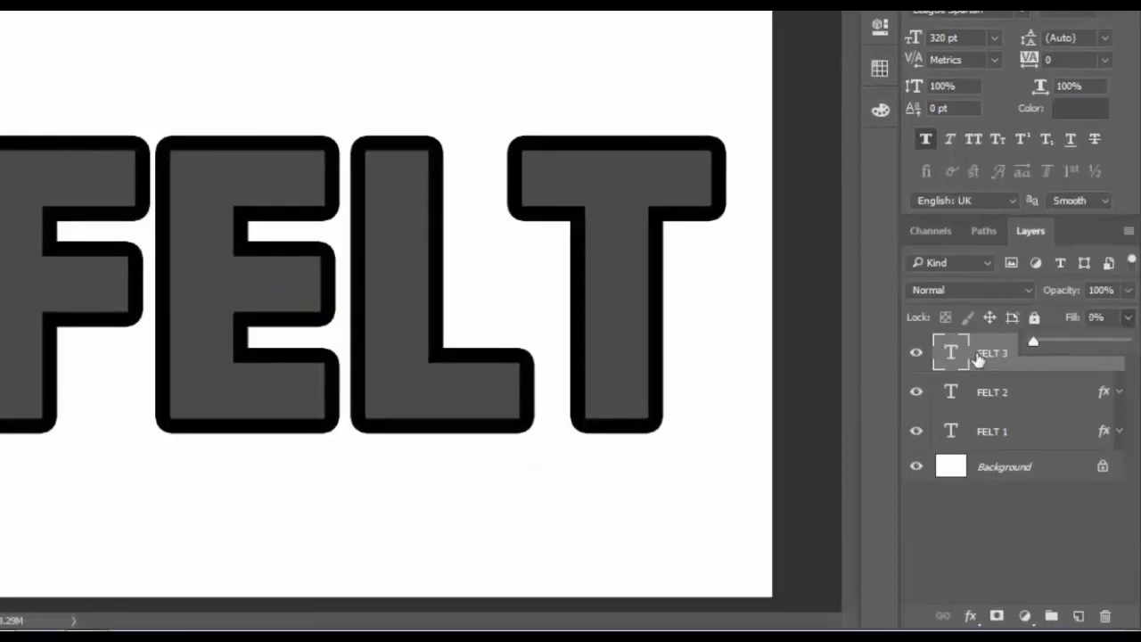
- Add a Bevel & Emboss to FELT 3 with depth 100, size 18 and angle 120°
right_click(990, 357)
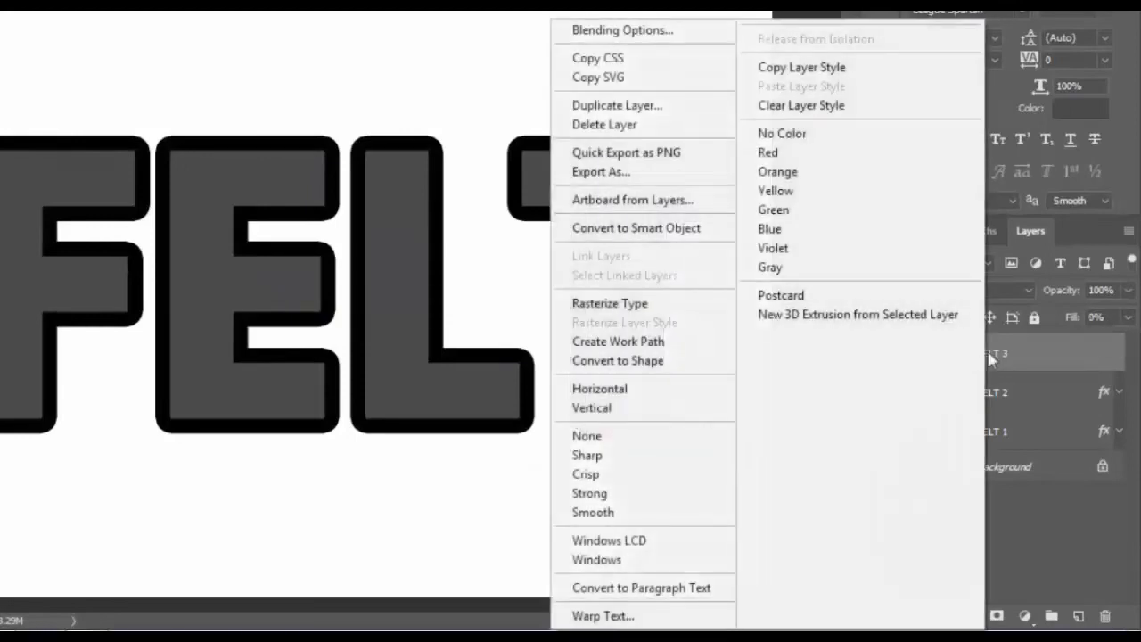
left_click(677, 32)
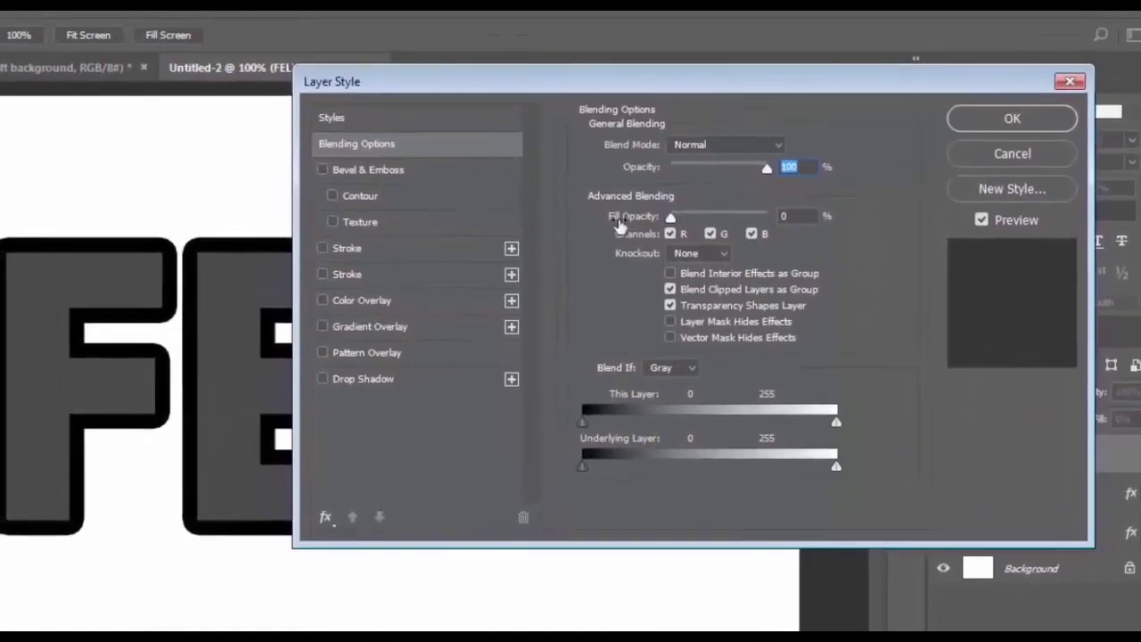
left_click(421, 169)
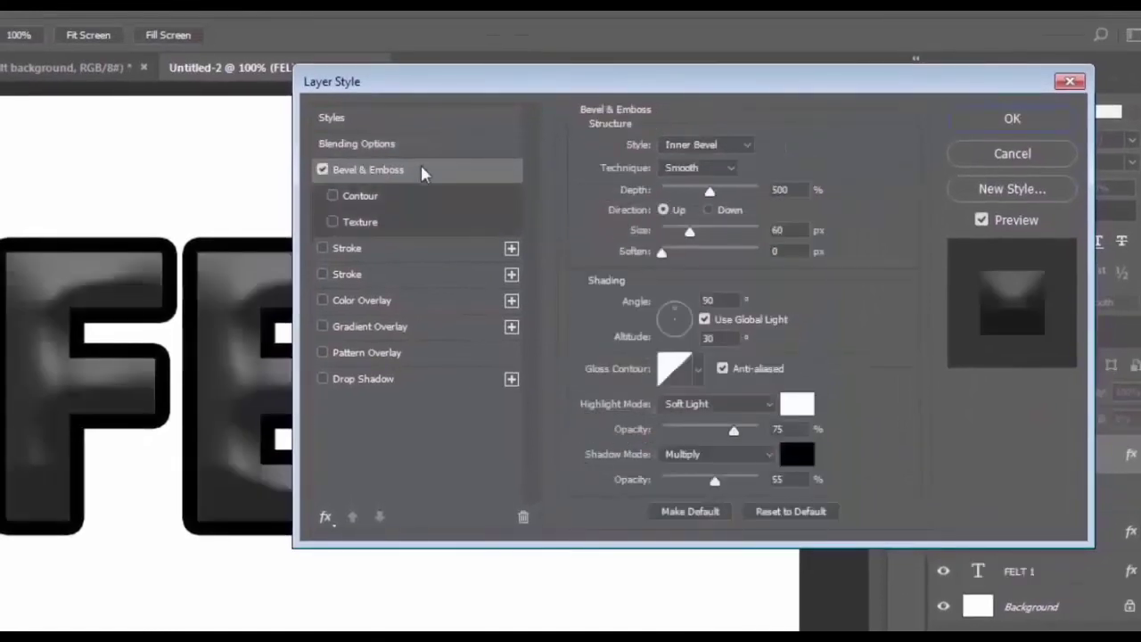
left_click(796, 189)
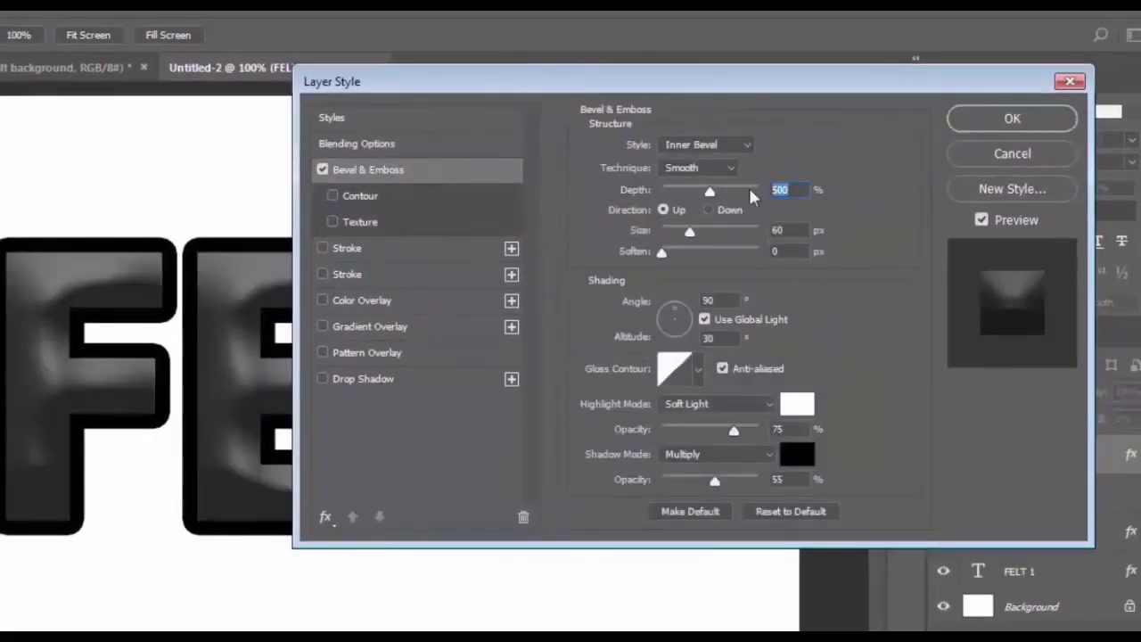
type("100")
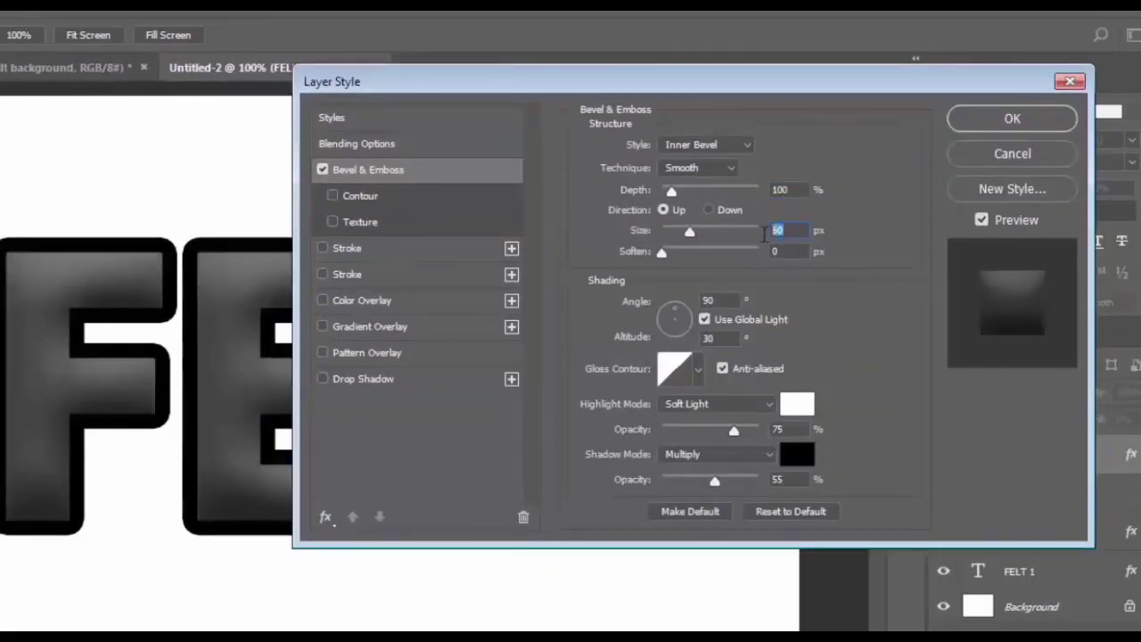
type("18")
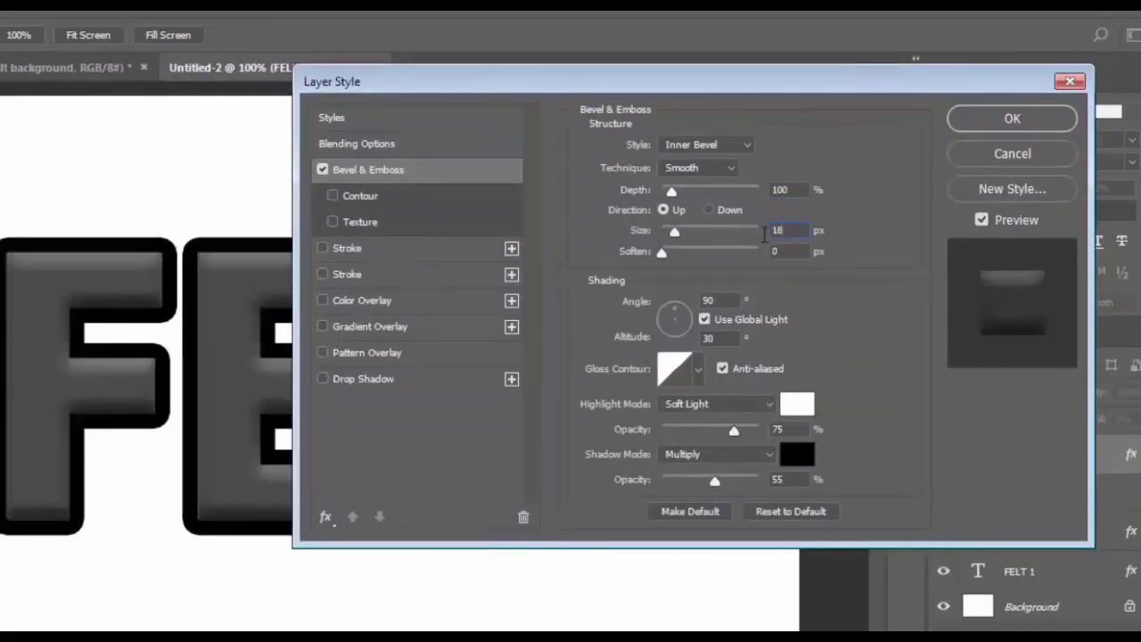
left_click(719, 300)
type("120")
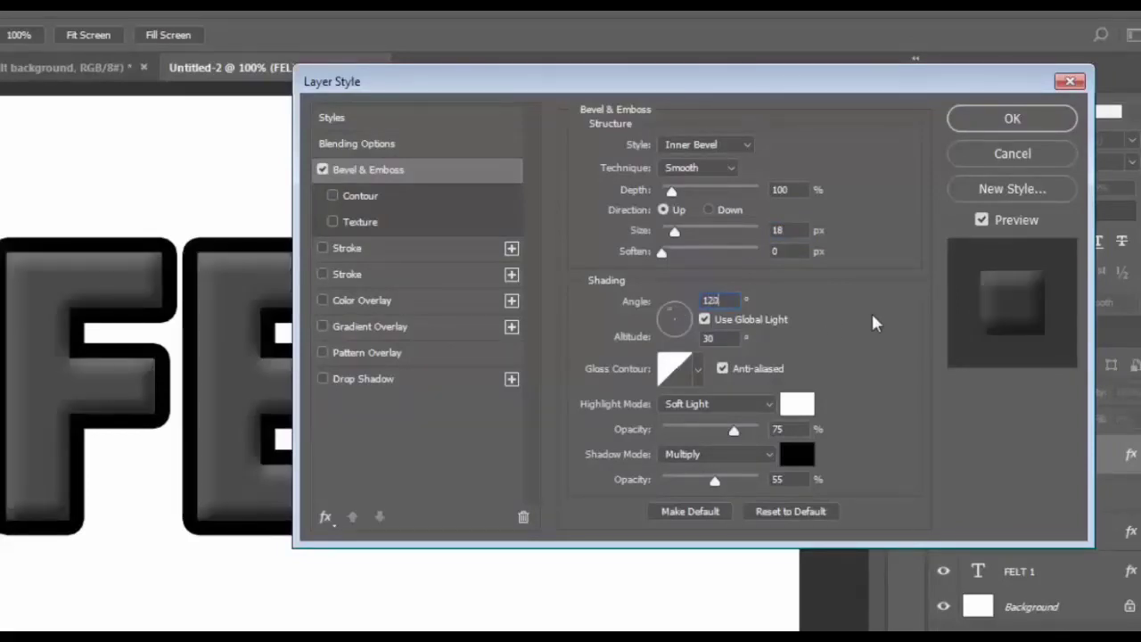
- Turn off contour anti-aliasing, set Overlay highlights to 79% and shadows to 88%, then apply
left_click(723, 369)
left_click(718, 404)
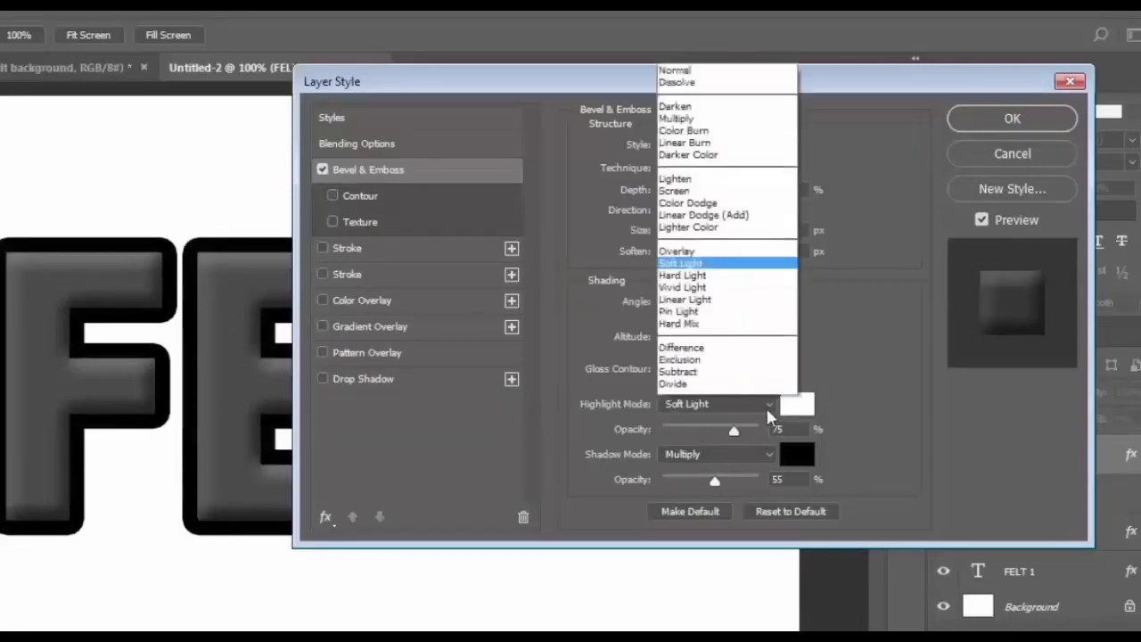
left_click(687, 195)
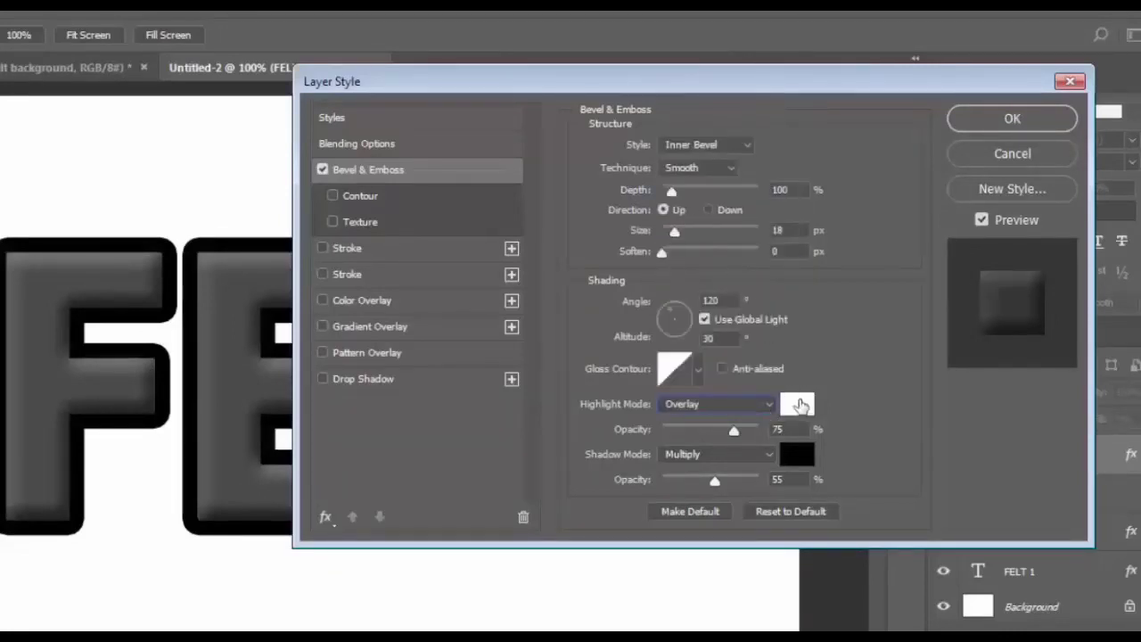
double_click(788, 430)
type("79")
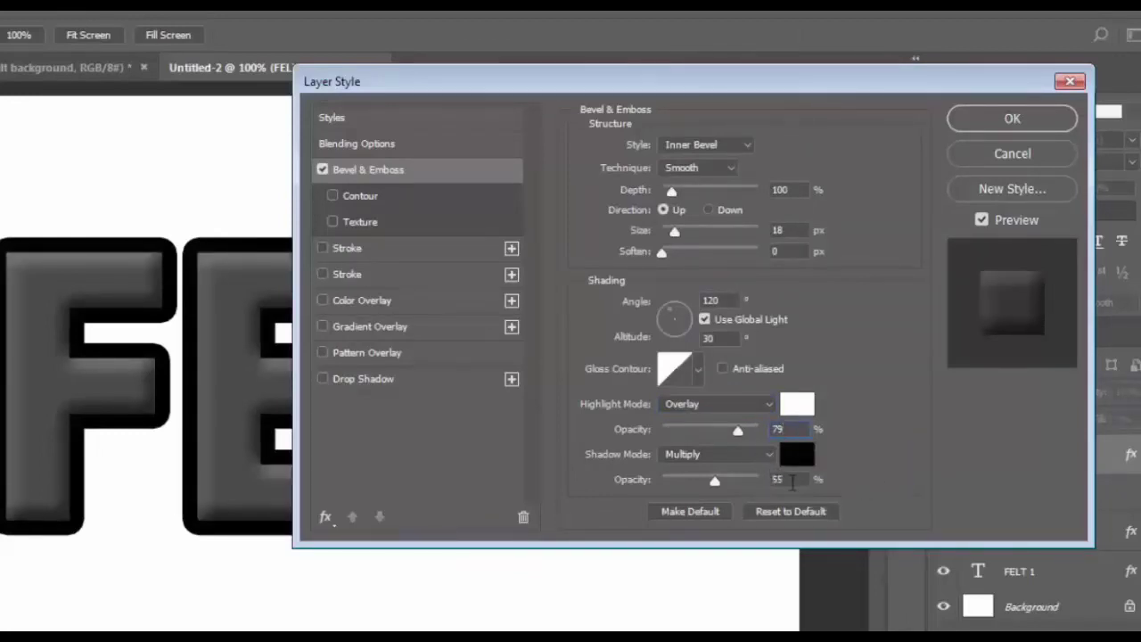
double_click(781, 479)
type("88")
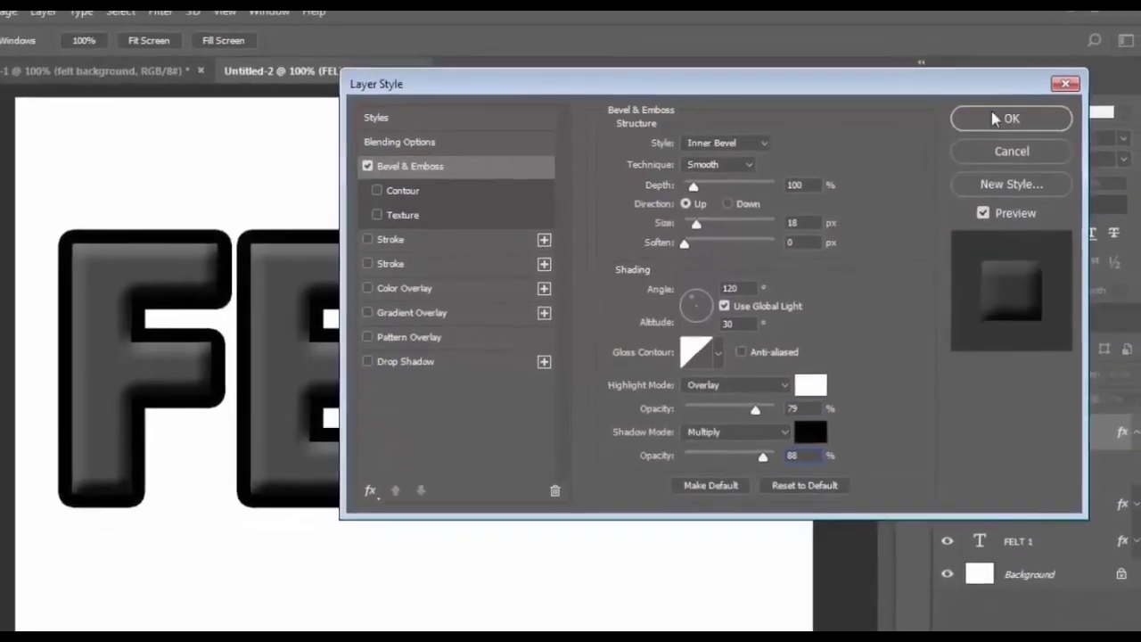
left_click(991, 114)
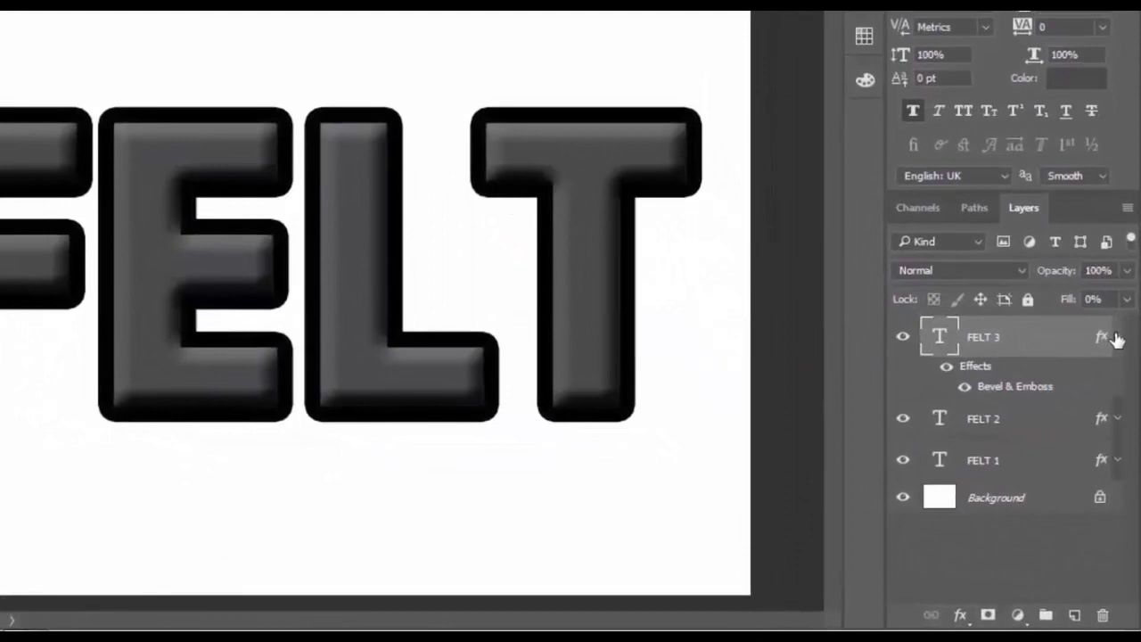
- Convert the FELT 1, FELT 2 and FELT 3 layers into smart objects
left_click(1115, 337)
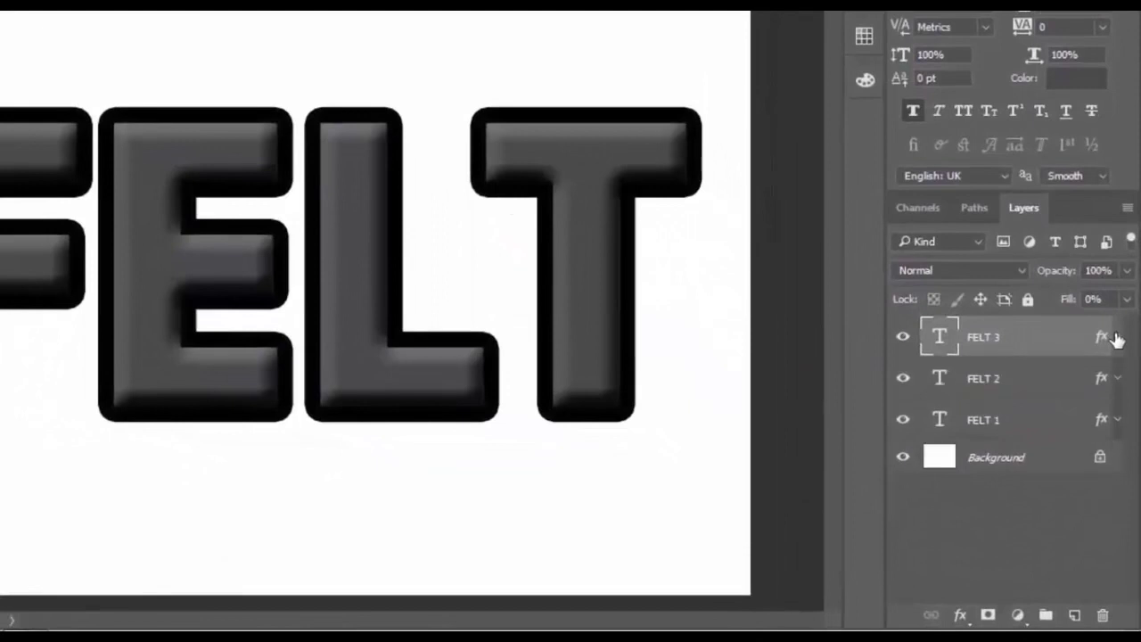
right_click(983, 430)
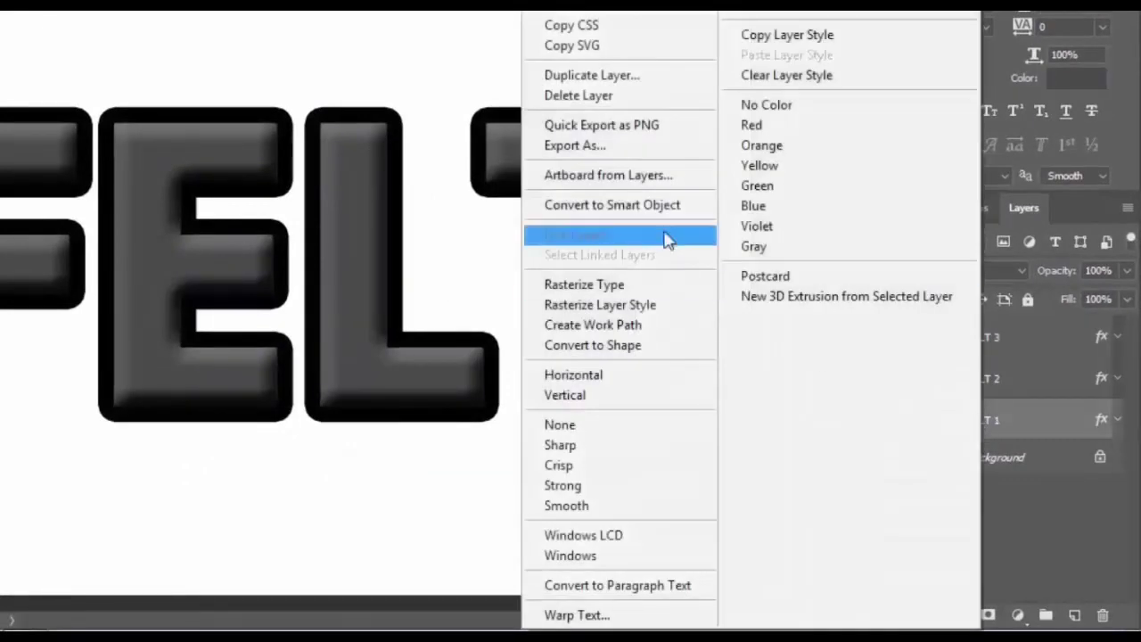
left_click(660, 223)
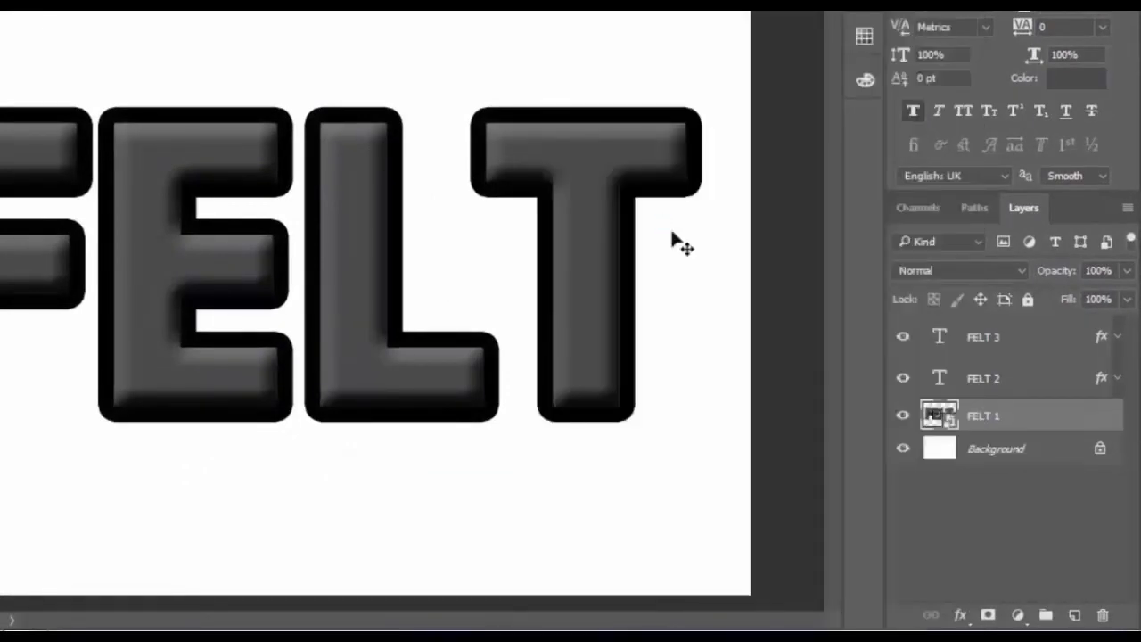
right_click(943, 377)
left_click(662, 222)
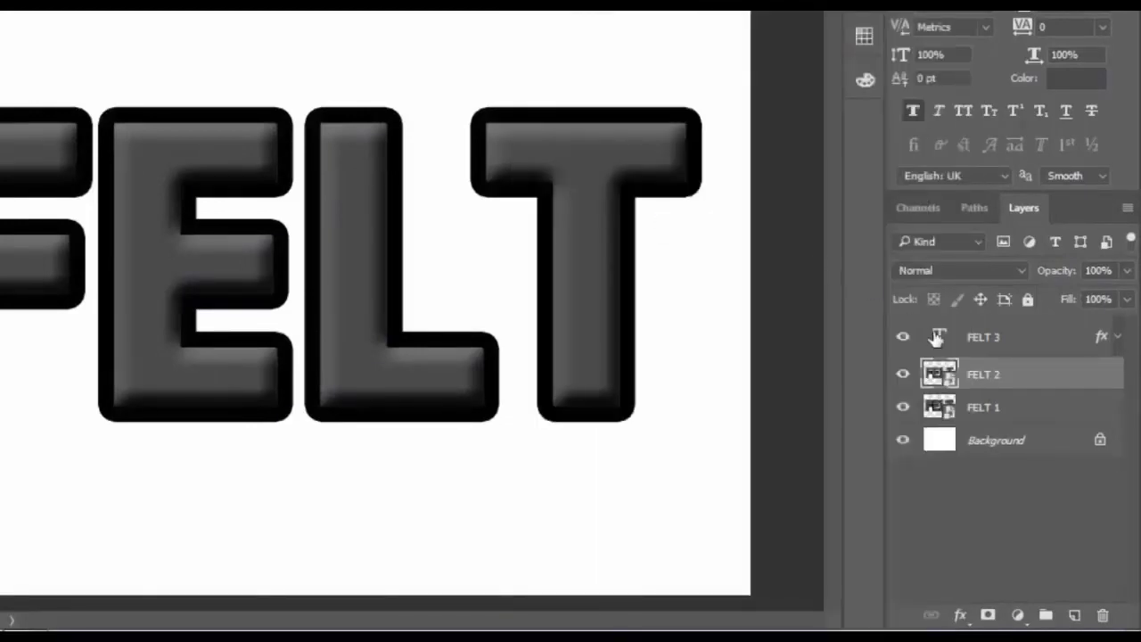
right_click(995, 338)
left_click(630, 208)
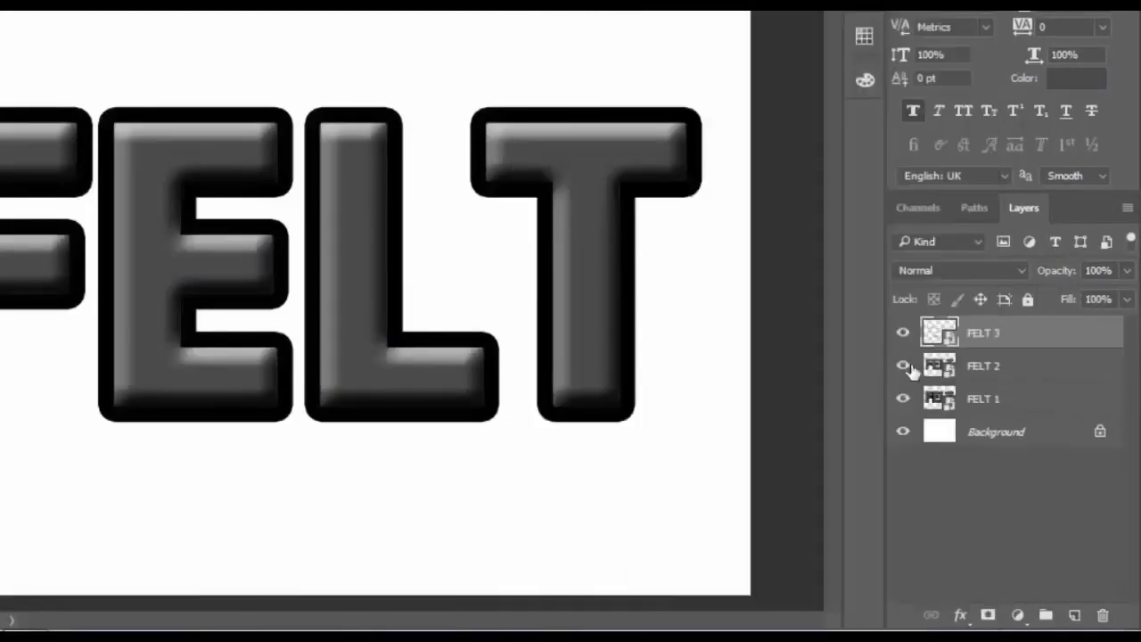
- Hide FELT 2 and FELT 3, leaving FELT 1 selected
left_click(902, 333)
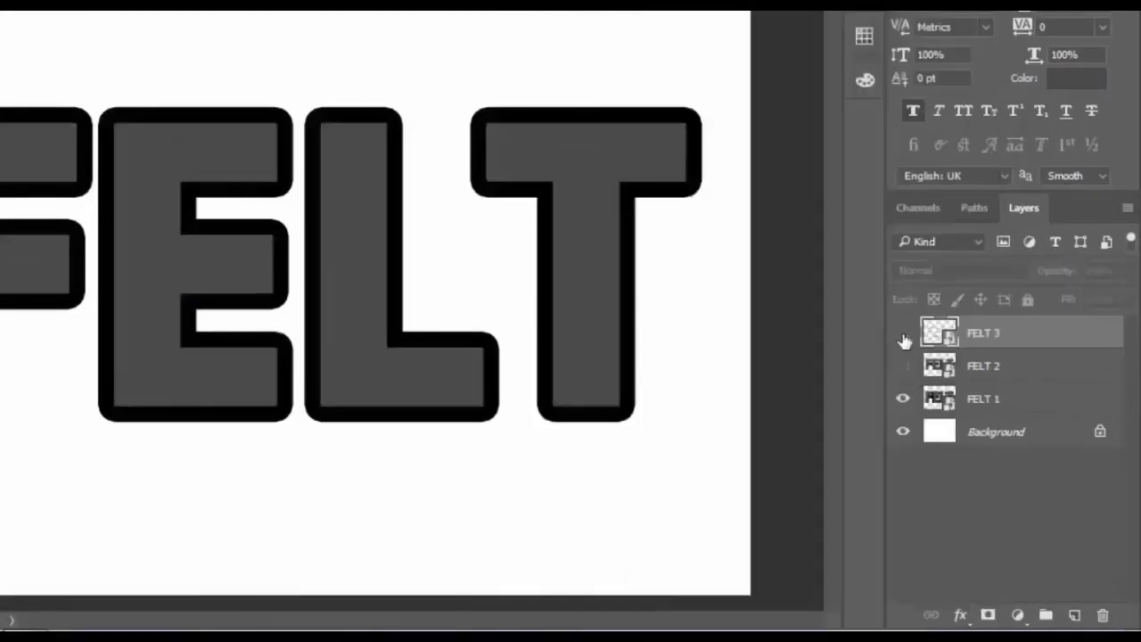
left_click(1002, 412)
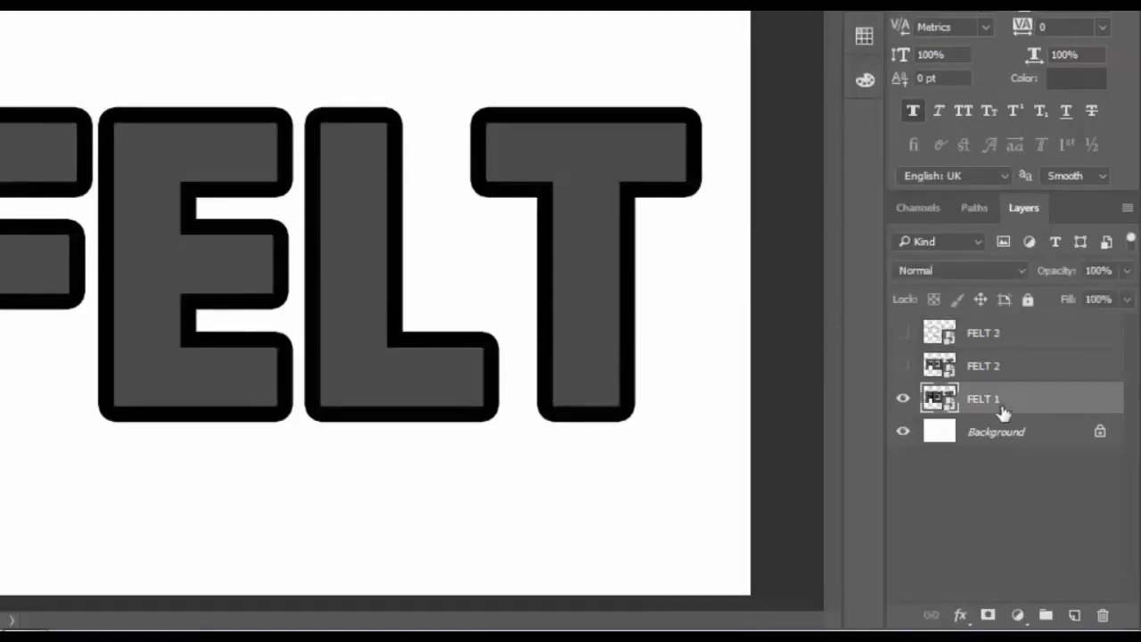
right_click(1003, 411)
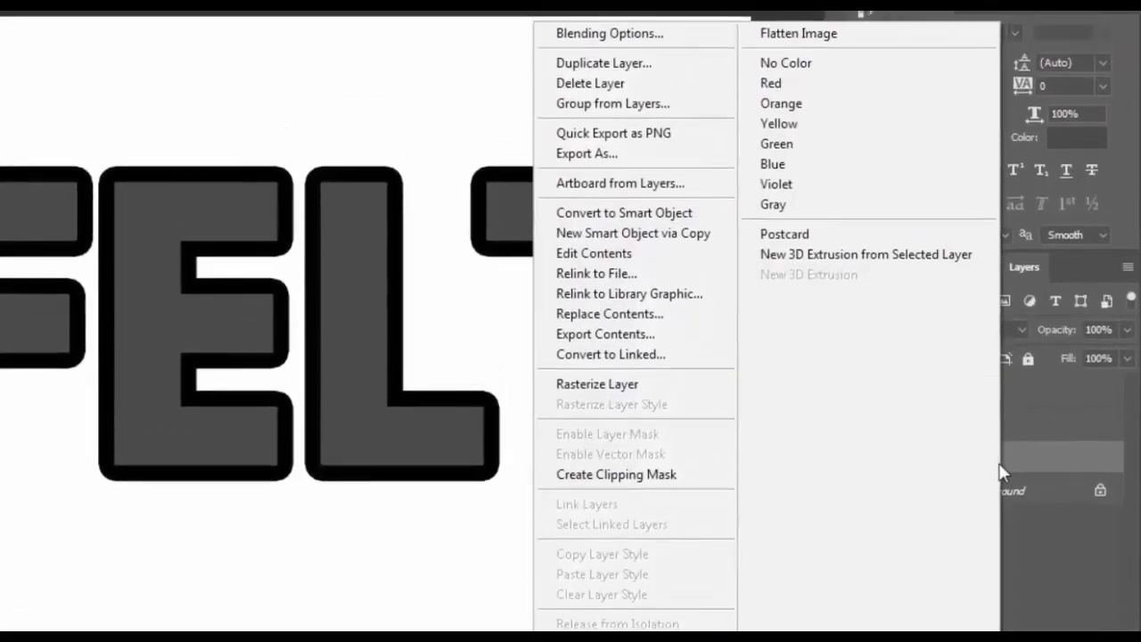
- Give FELT 1 a light black drop shadow in Layer Style
left_click(664, 44)
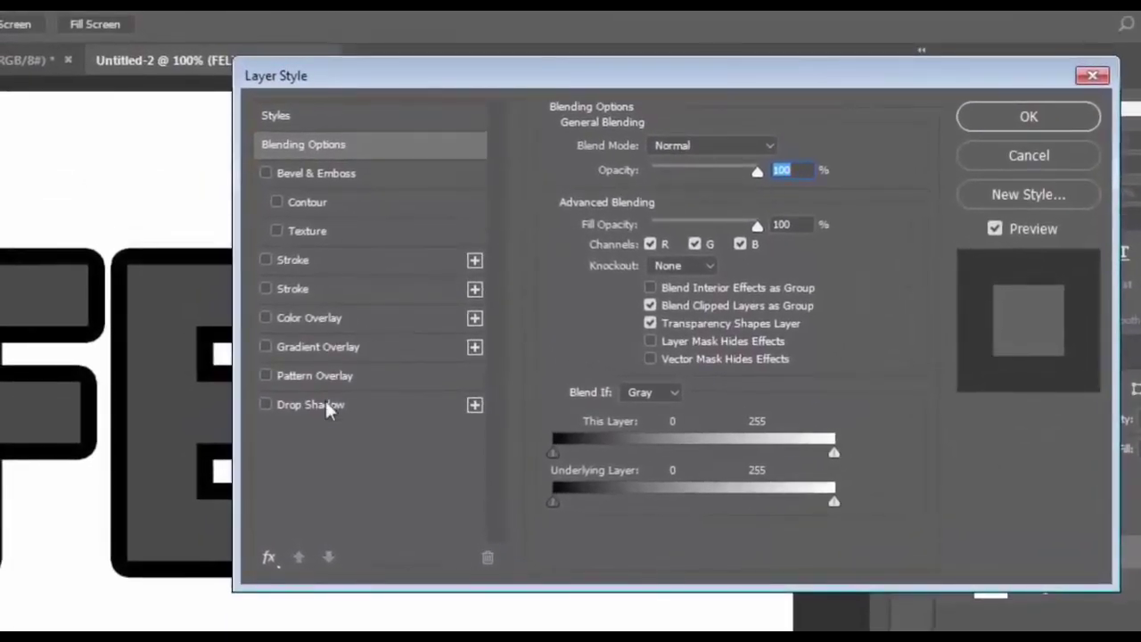
left_click(326, 405)
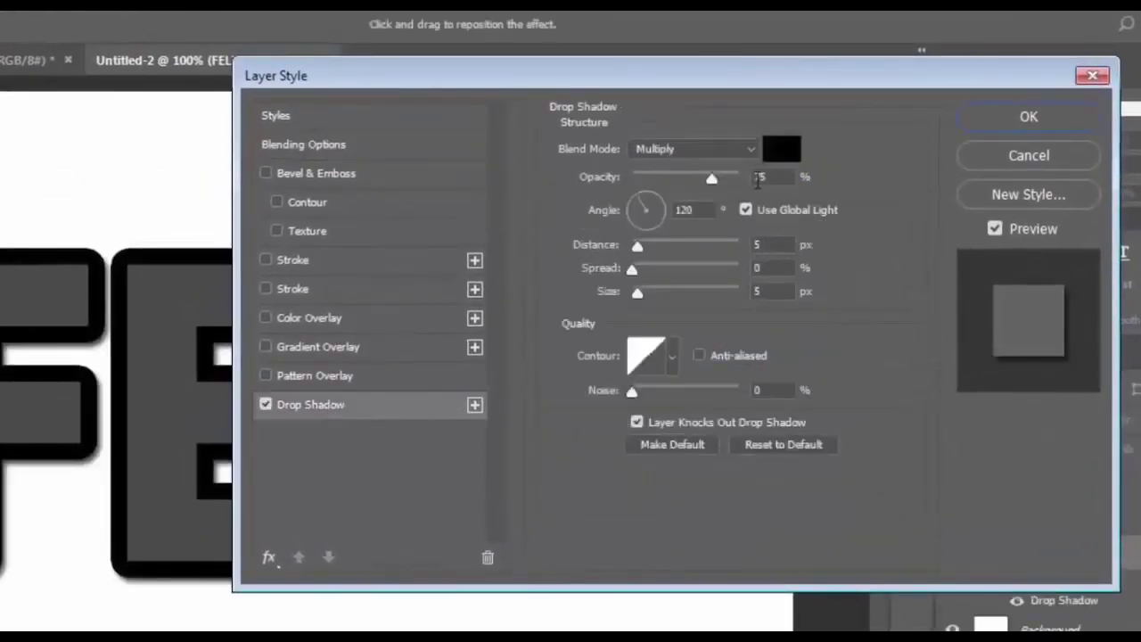
left_click(781, 149)
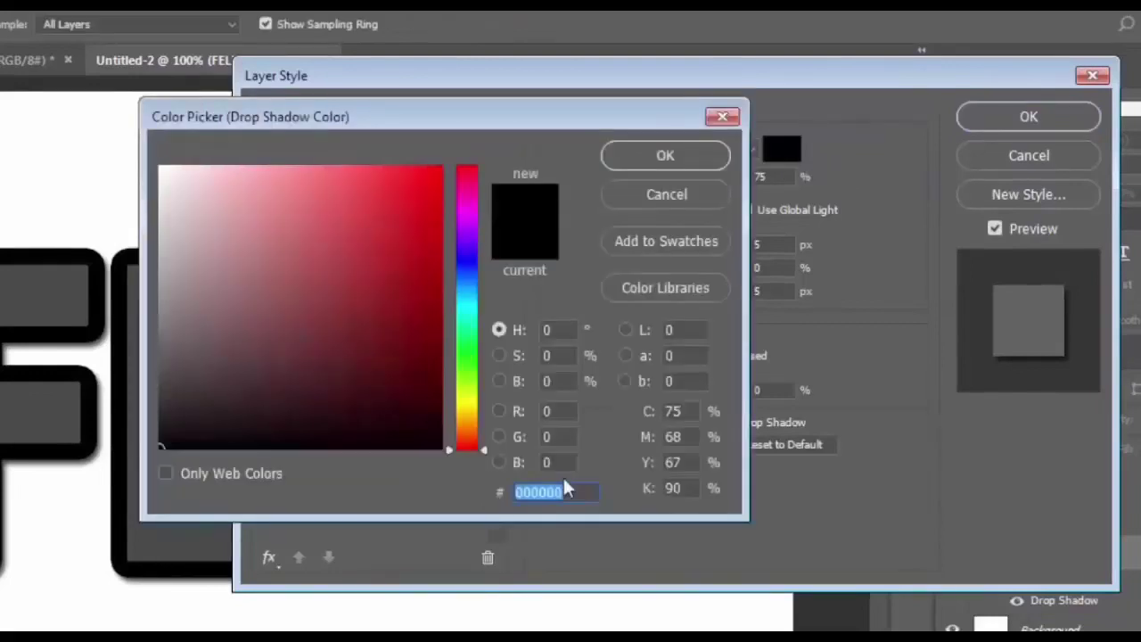
left_click(665, 155)
double_click(770, 178)
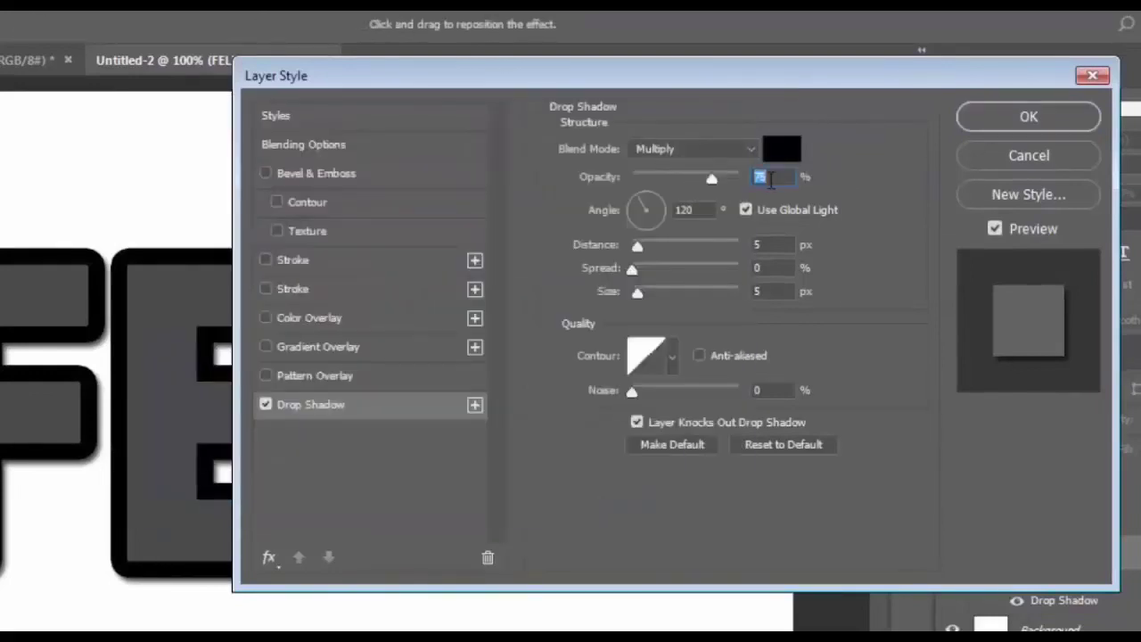
type("42")
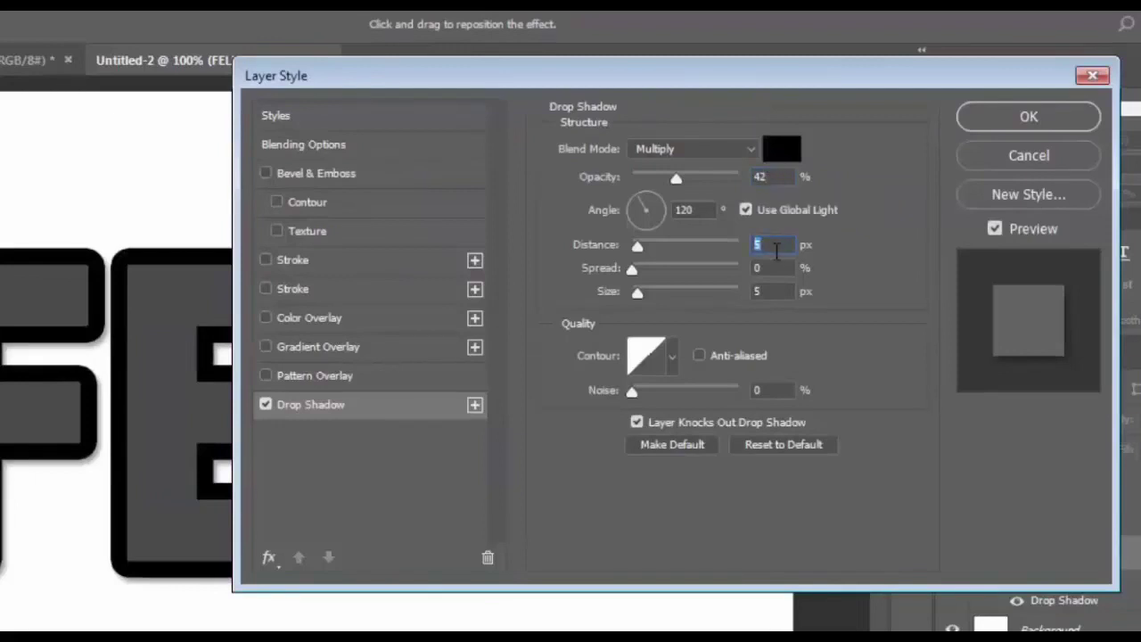
type("2")
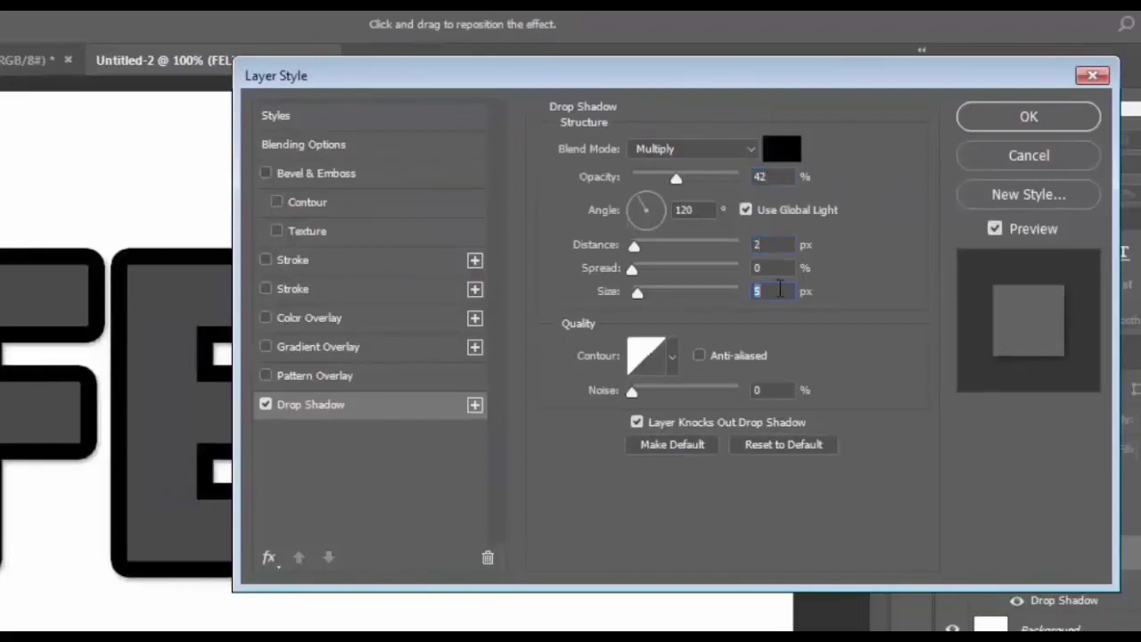
type("2")
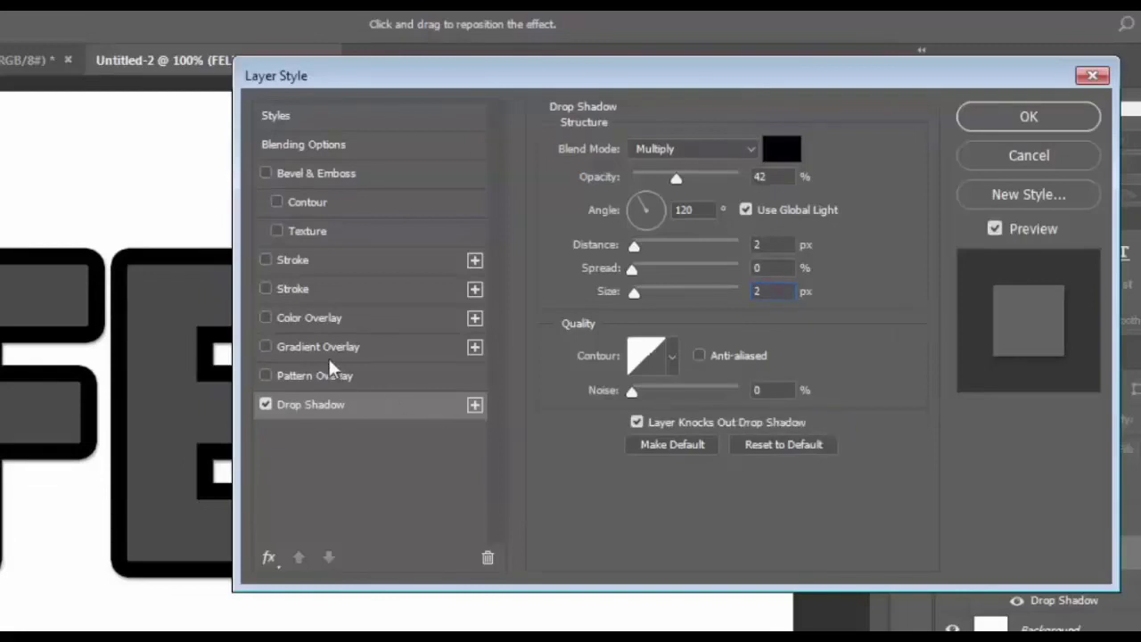
- Add a #328f1f green Color Overlay and a felt Pattern Overlay to FELT 1
left_click(308, 318)
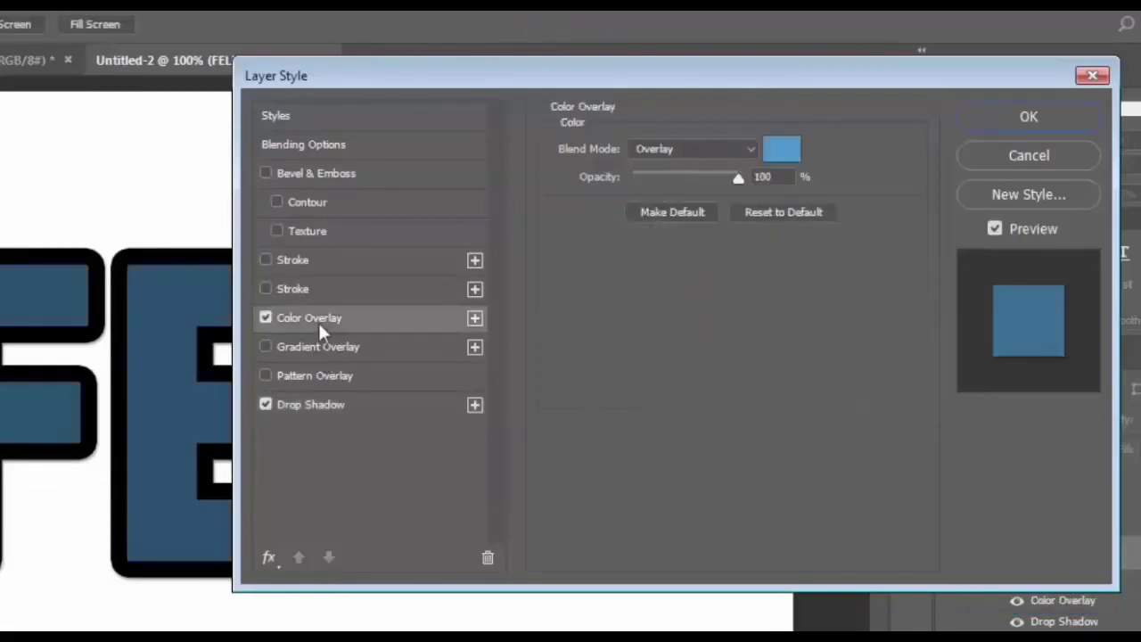
left_click(764, 148)
type("32")
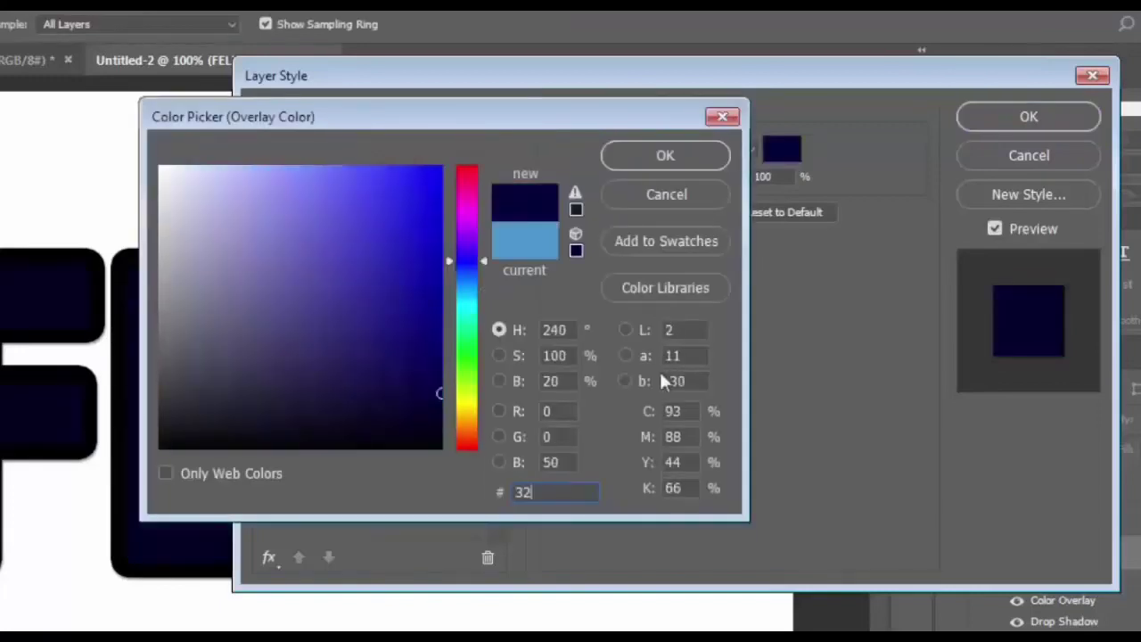
type("8")
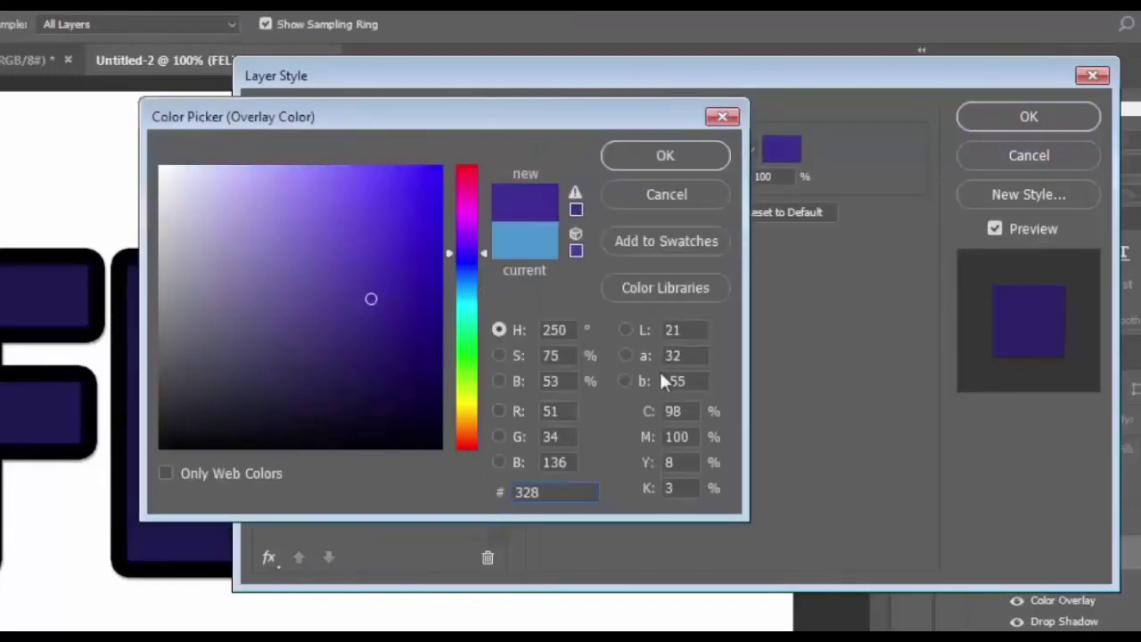
type("f1f")
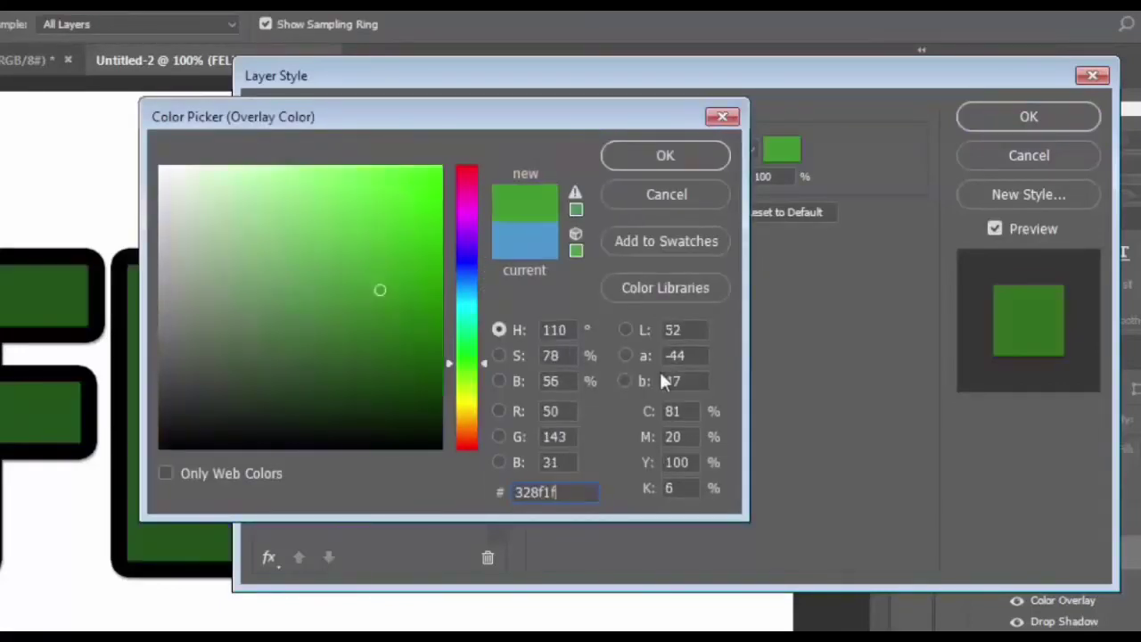
left_click(651, 155)
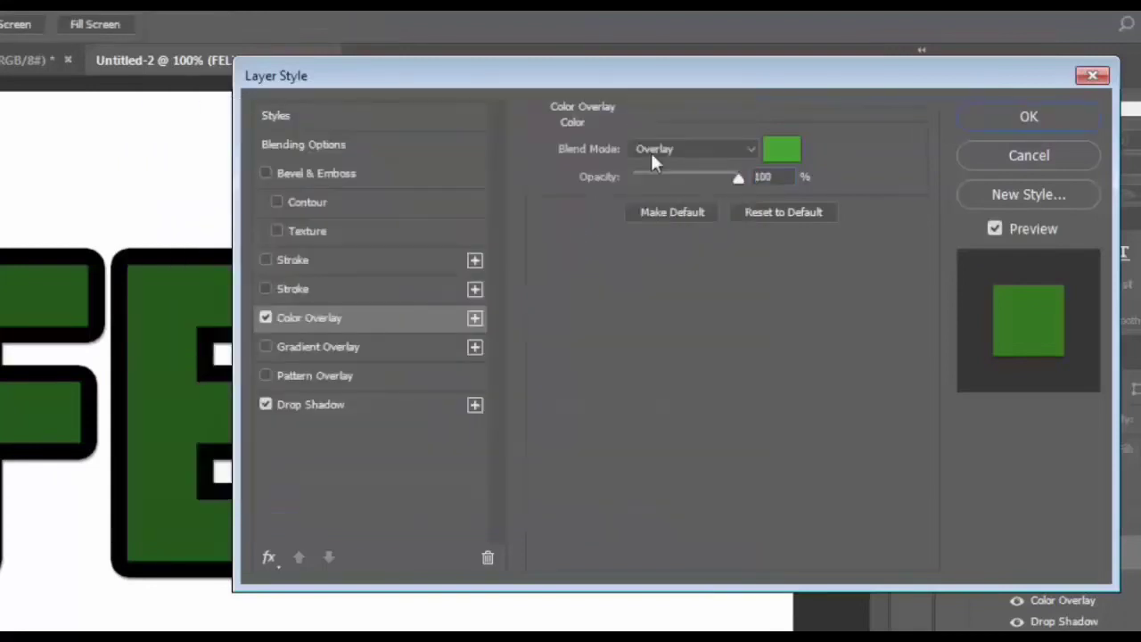
left_click(361, 372)
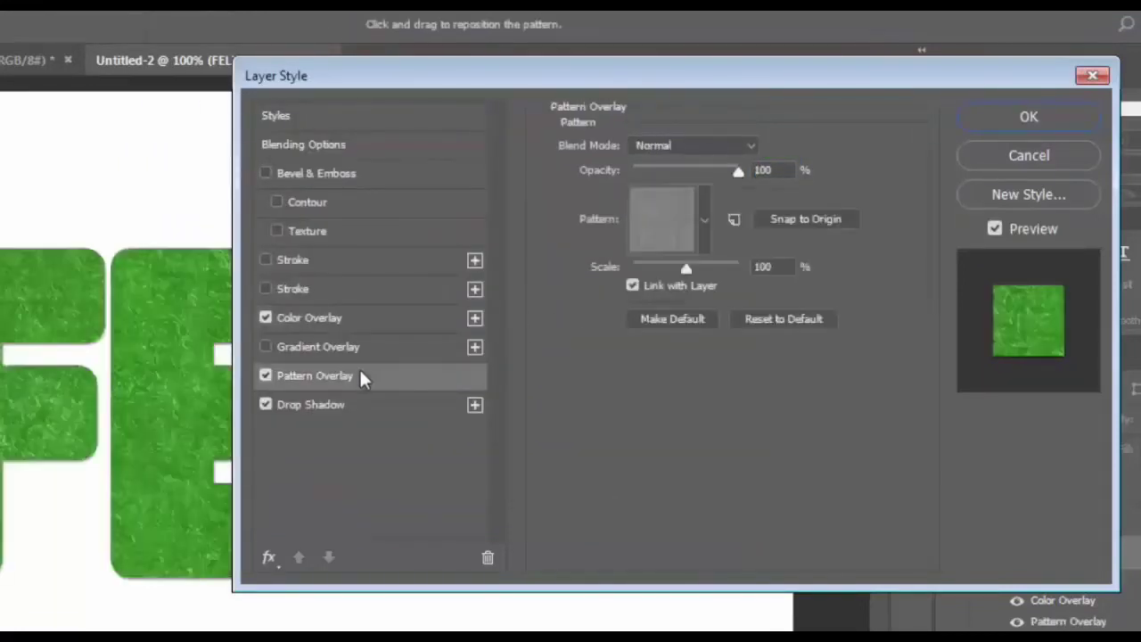
- Add a 2 px Bevel & Emboss with 75% highlight and 19% shadow, then apply the style
left_click(360, 173)
left_click(789, 242)
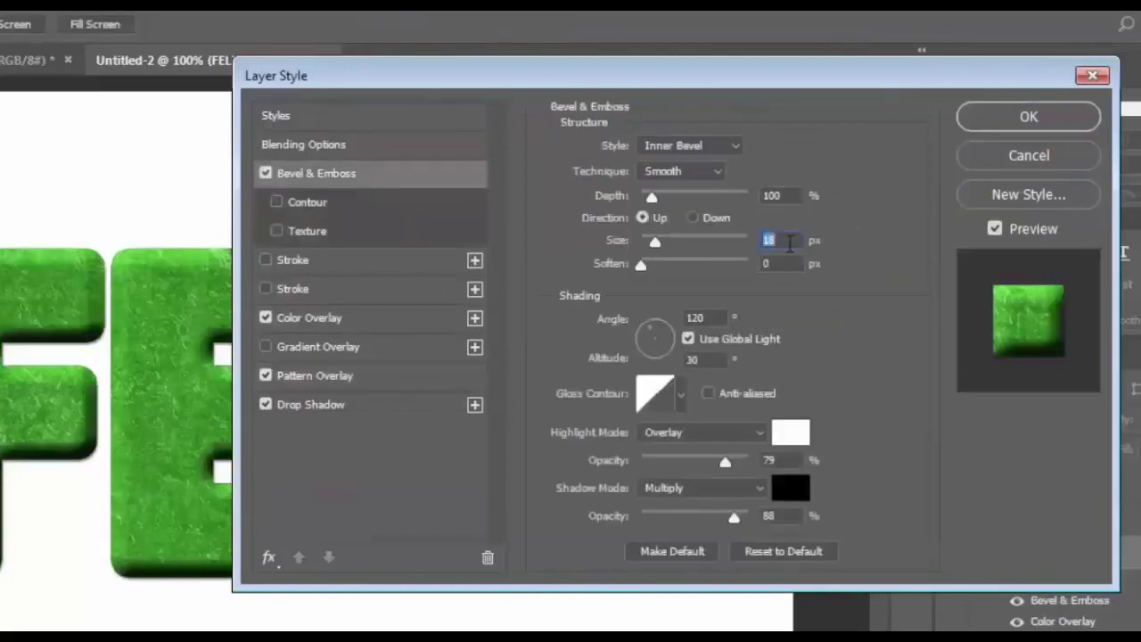
type("2")
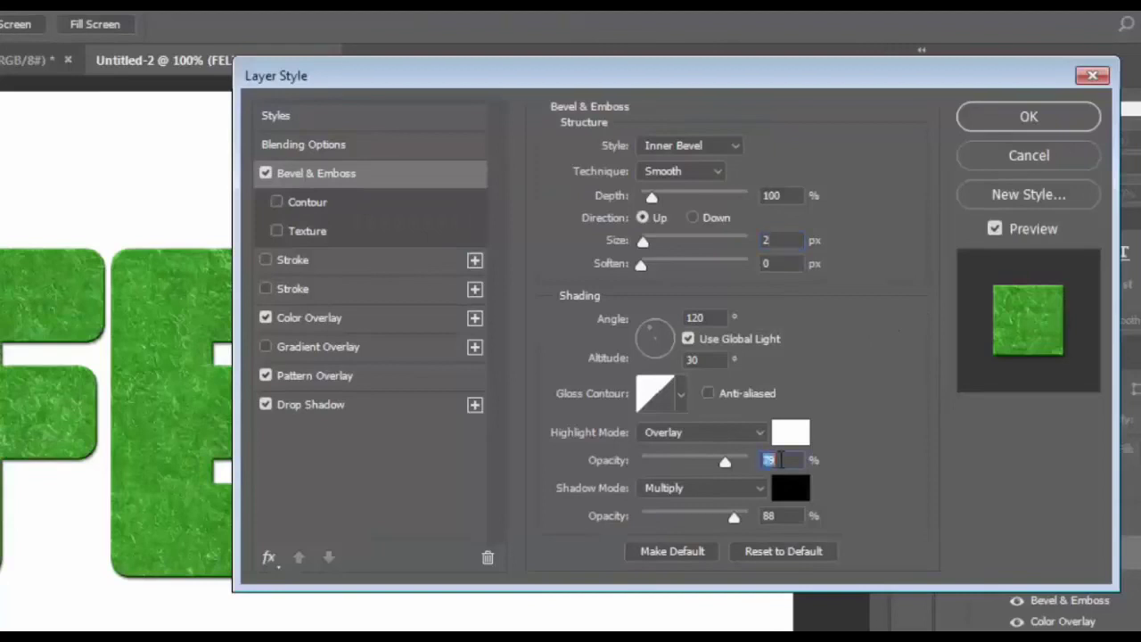
type("75")
double_click(783, 515)
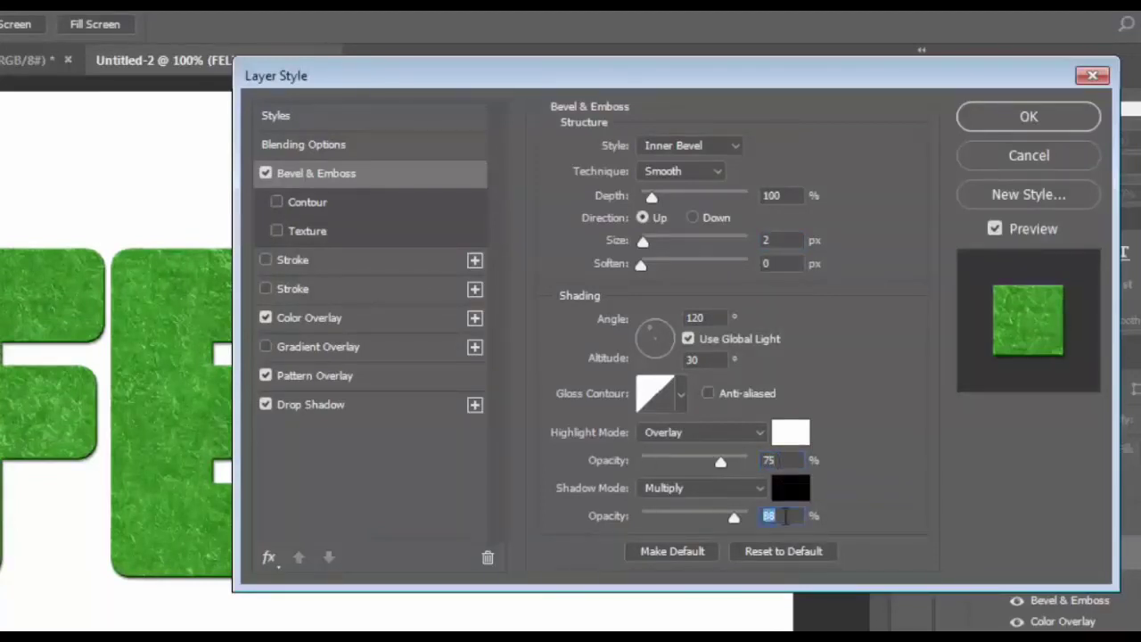
type("19")
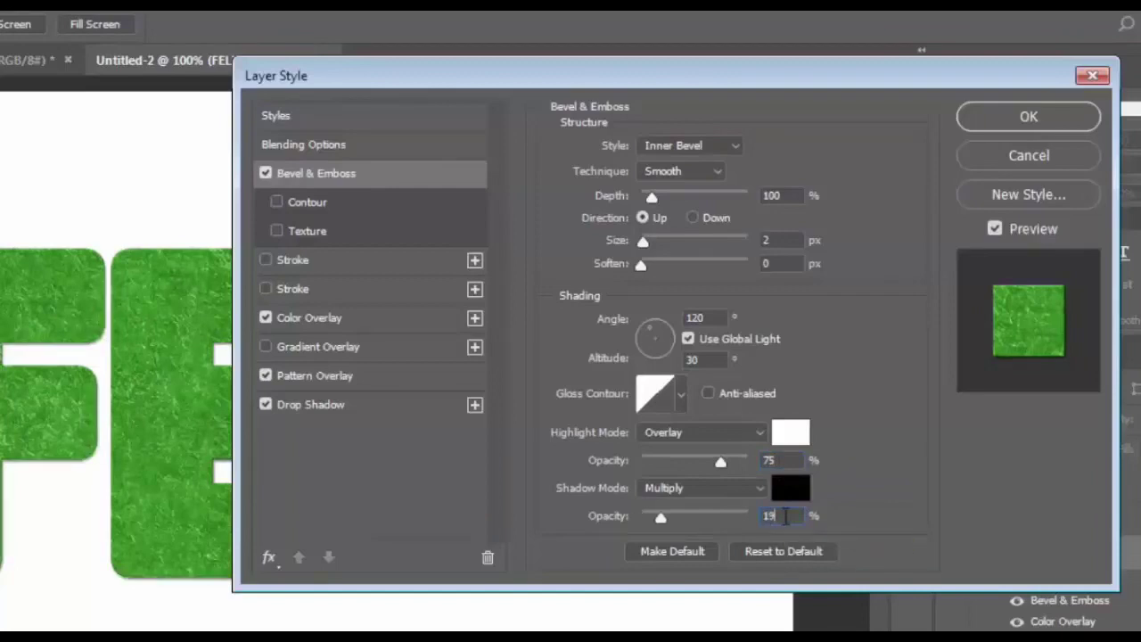
left_click(987, 121)
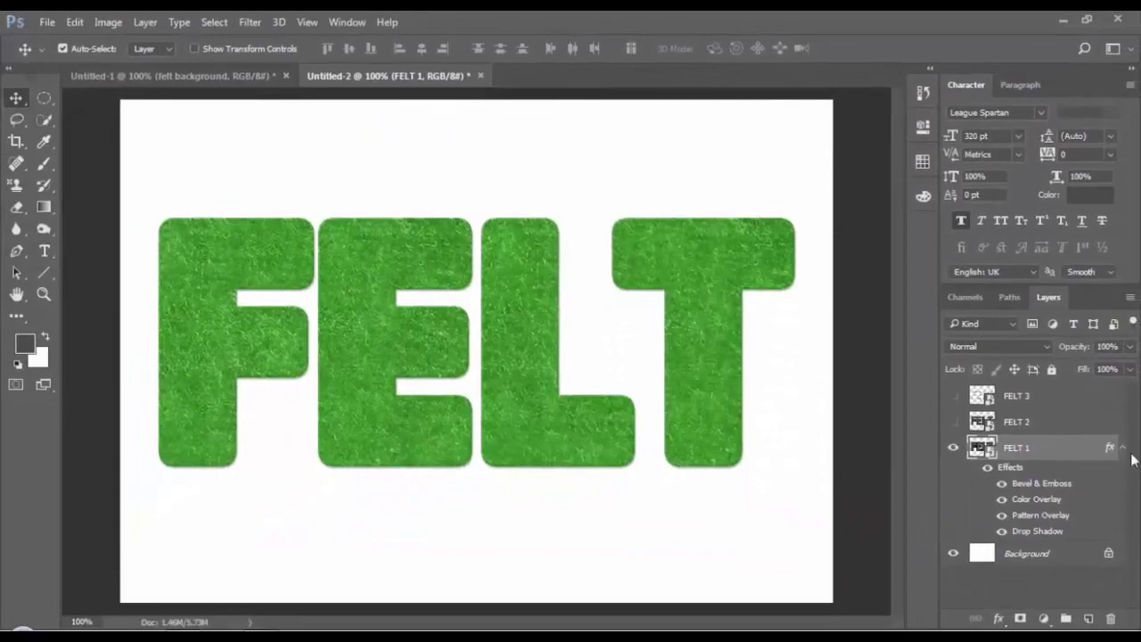
- Apply a Minimum smart filter with a 2-pixel radius to the FELT 1 letters
left_click(1123, 448)
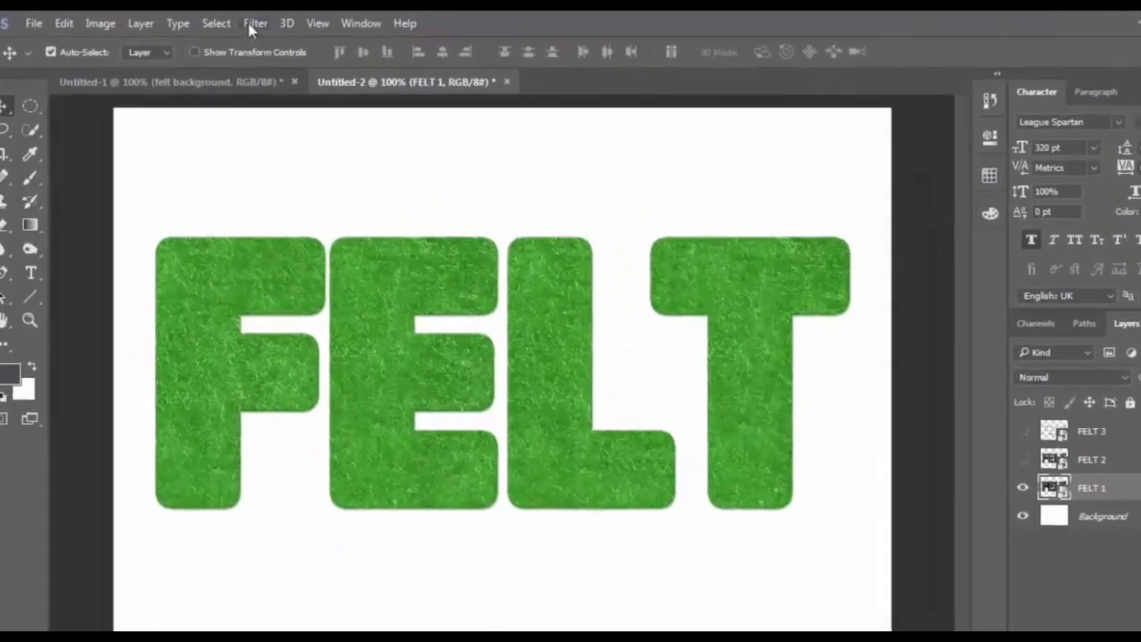
left_click(246, 21)
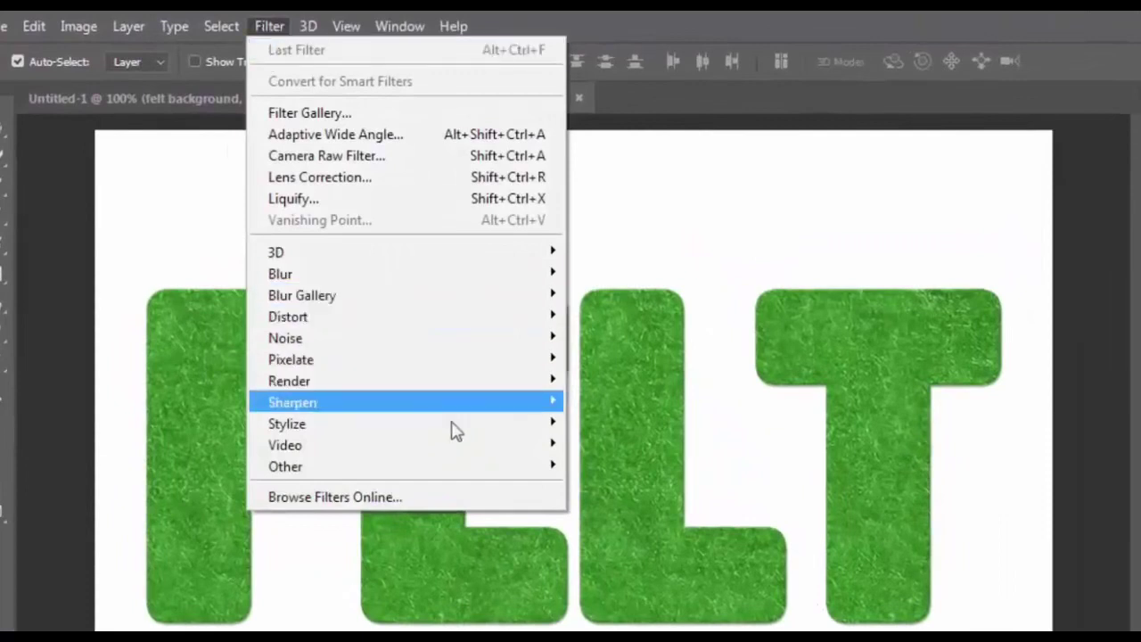
mouse_move(286, 466)
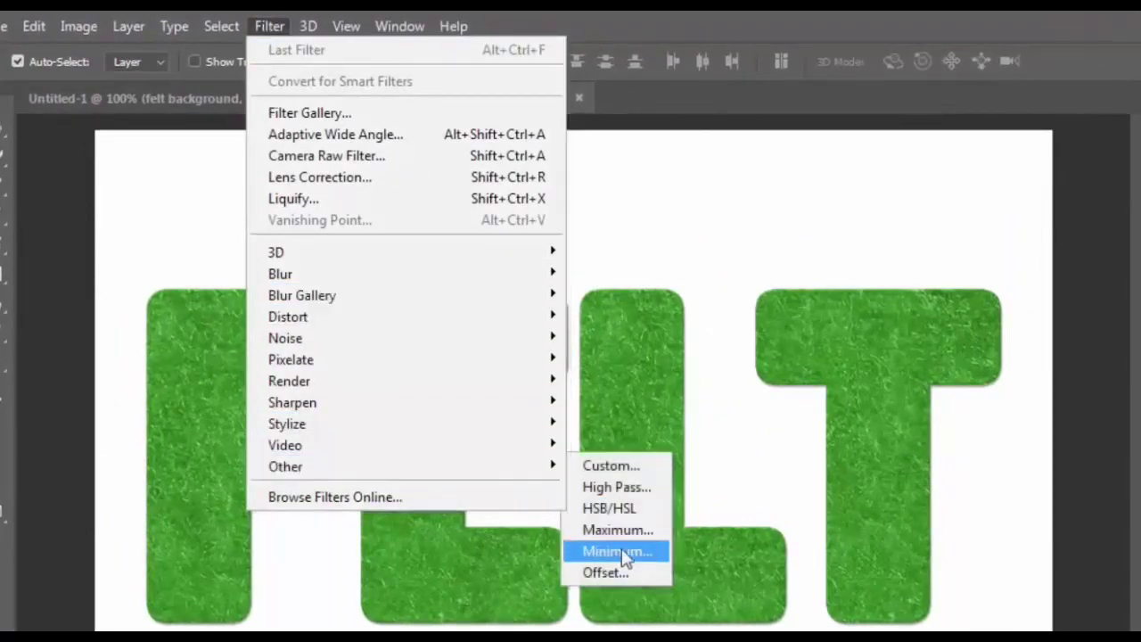
left_click(622, 553)
type("2")
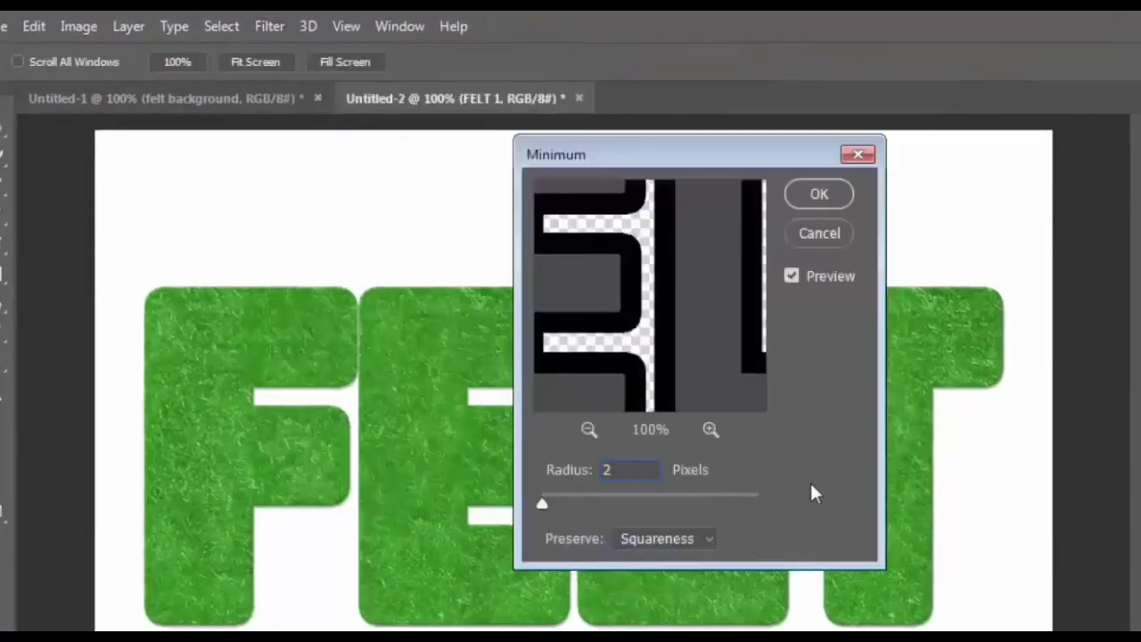
left_click(819, 194)
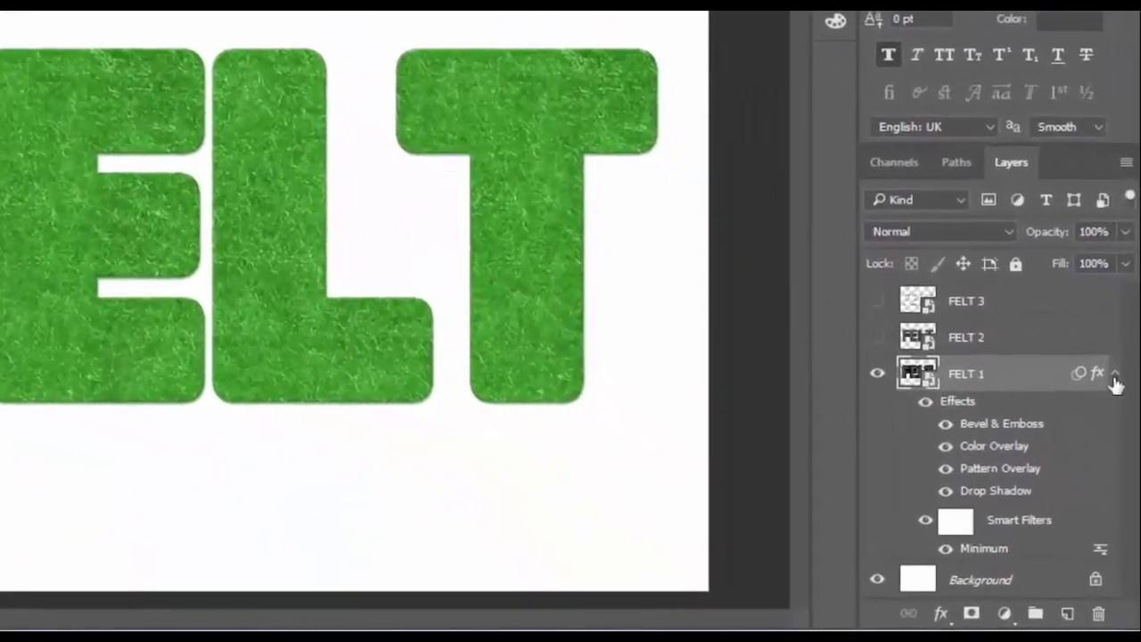
left_click(1118, 405)
left_click(986, 372)
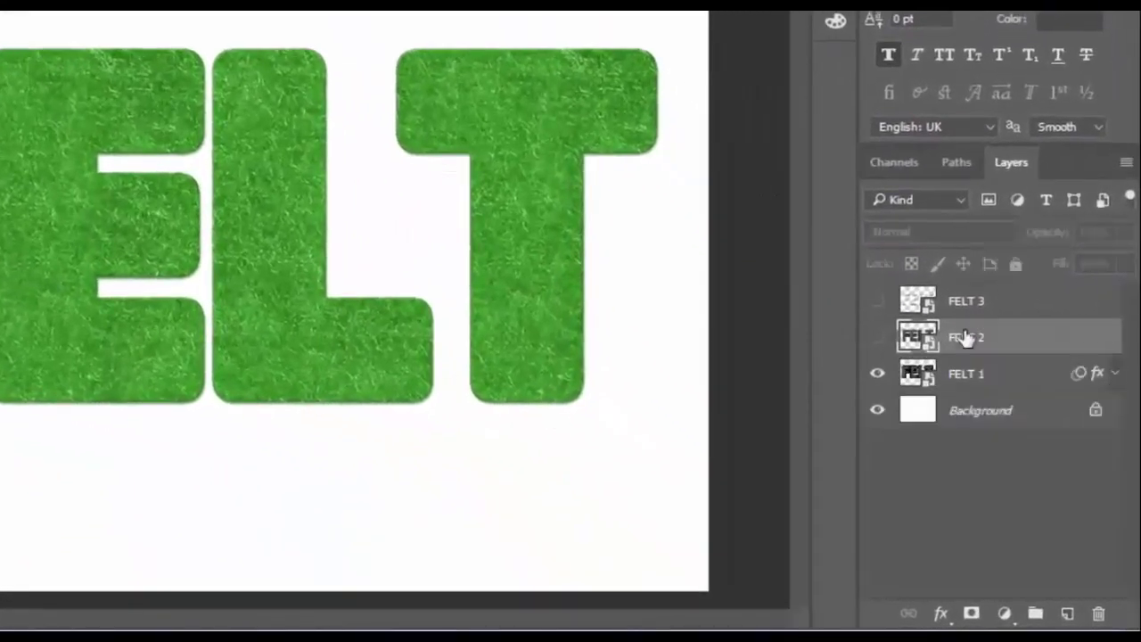
- Show FELT 2 and give it a size 5 drop shadow
left_click(879, 339)
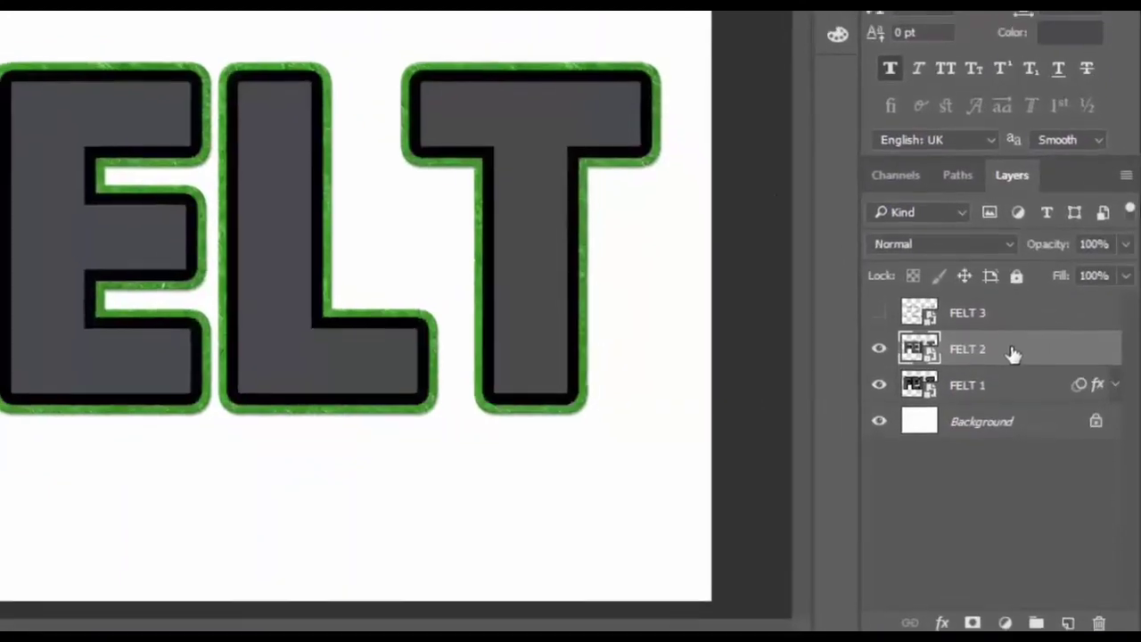
right_click(1011, 350)
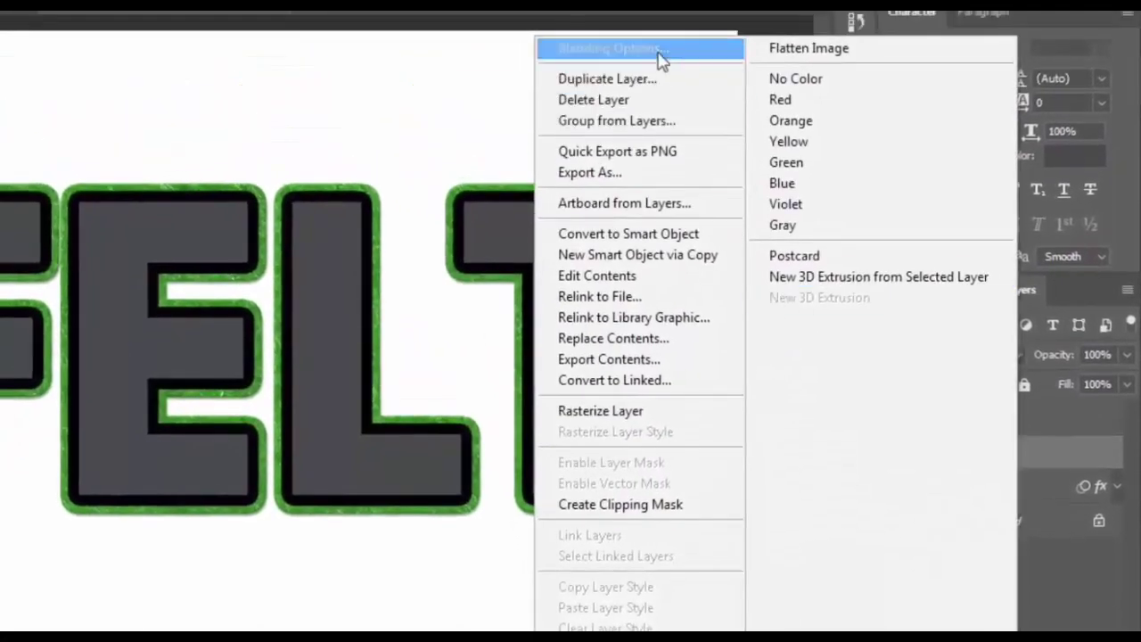
left_click(667, 49)
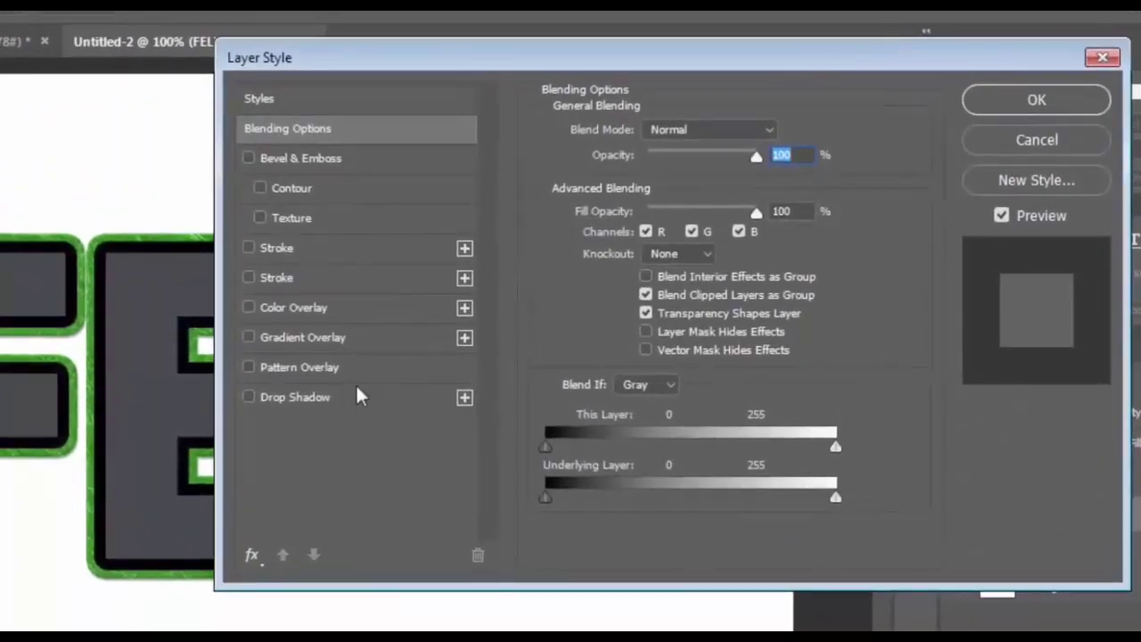
left_click(344, 401)
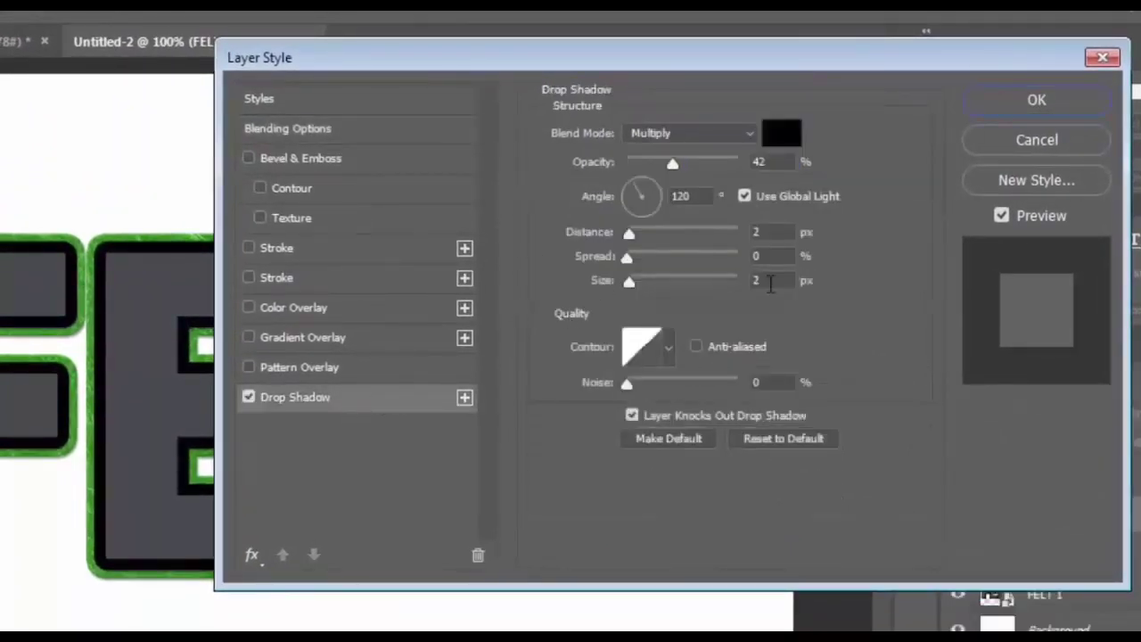
double_click(770, 283)
type("5")
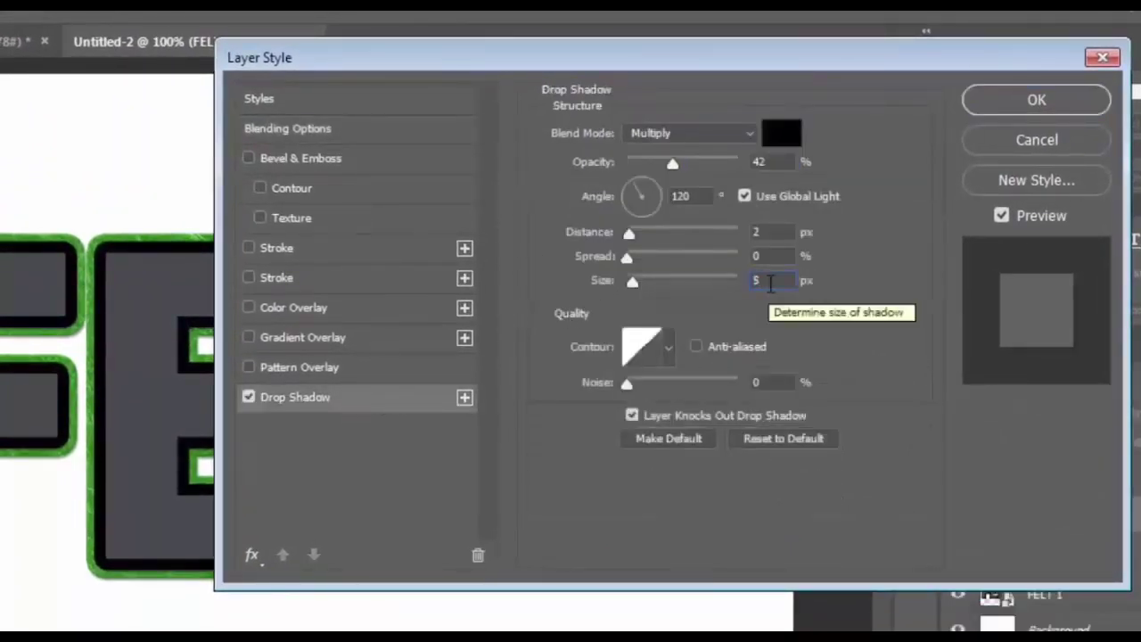
- Add a #c11a1a red Color Overlay, felt Pattern Overlay and Bevel & Emboss to FELT 2
left_click(323, 307)
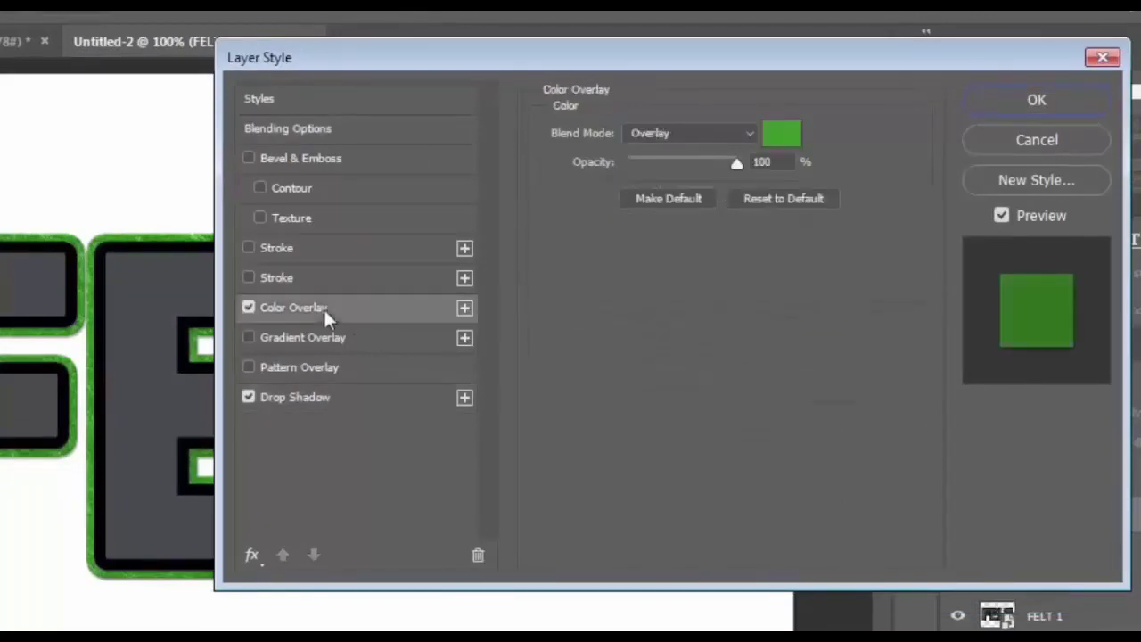
left_click(776, 133)
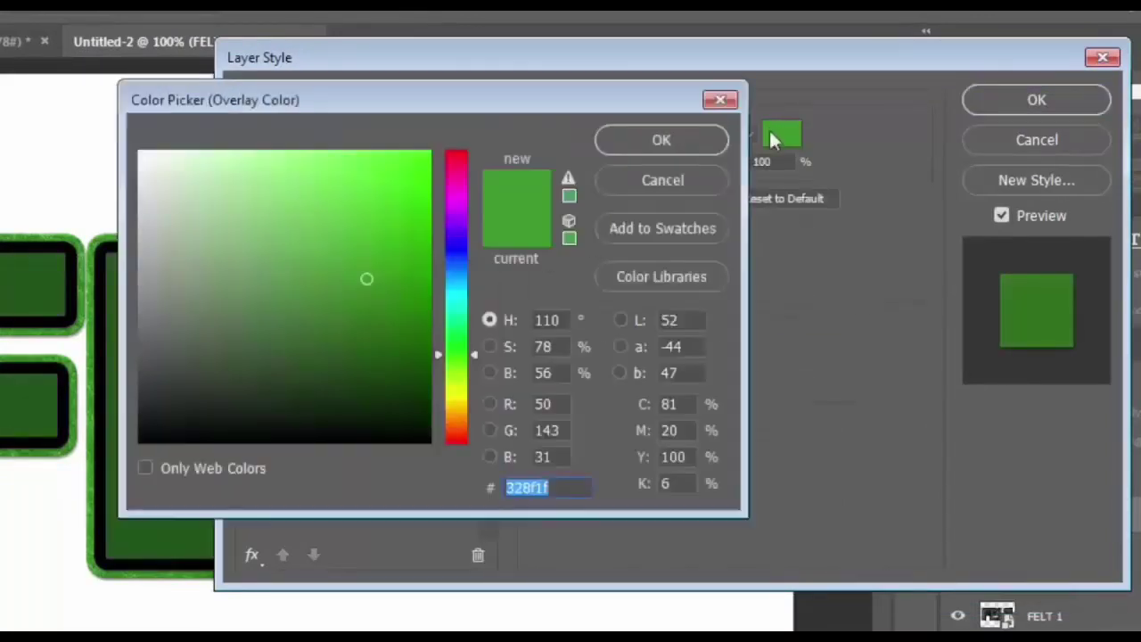
type("c11a")
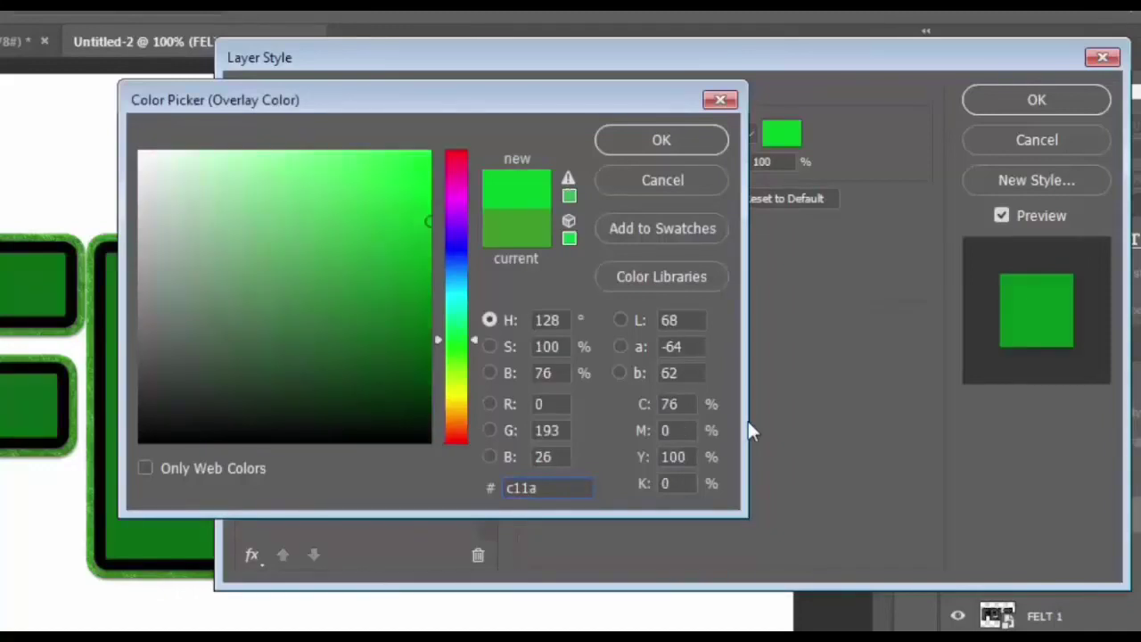
type("1a")
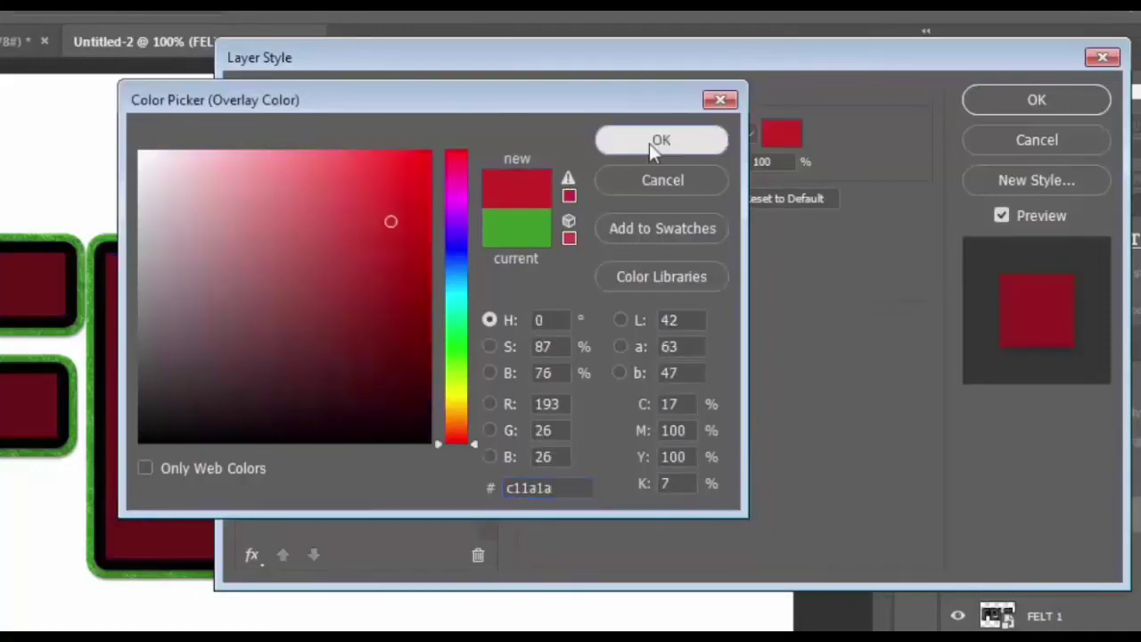
left_click(649, 144)
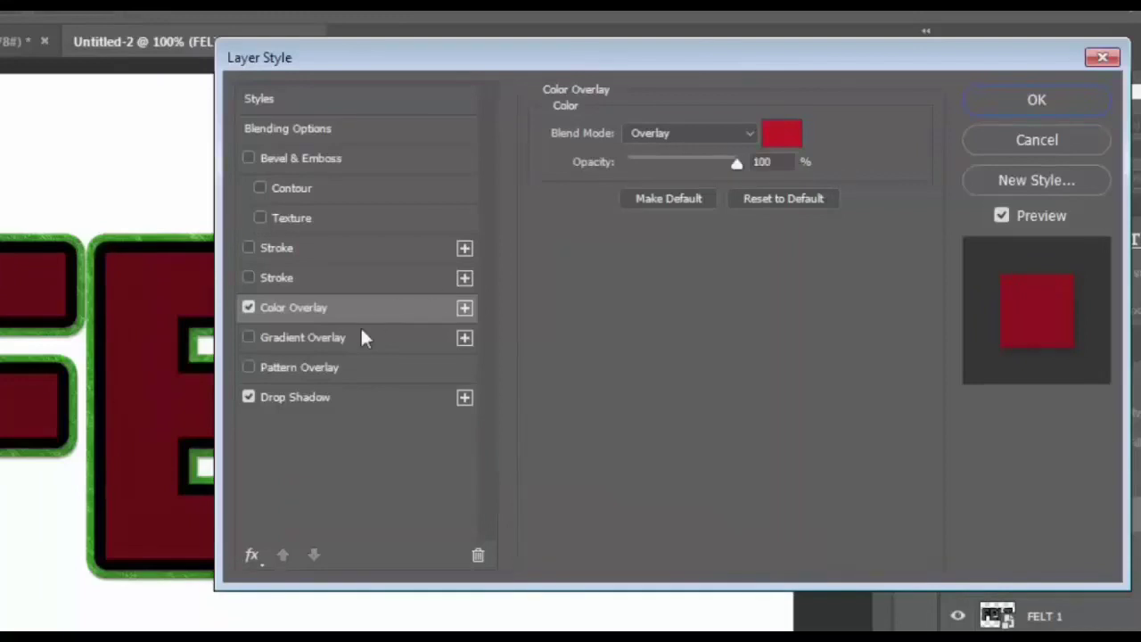
left_click(372, 362)
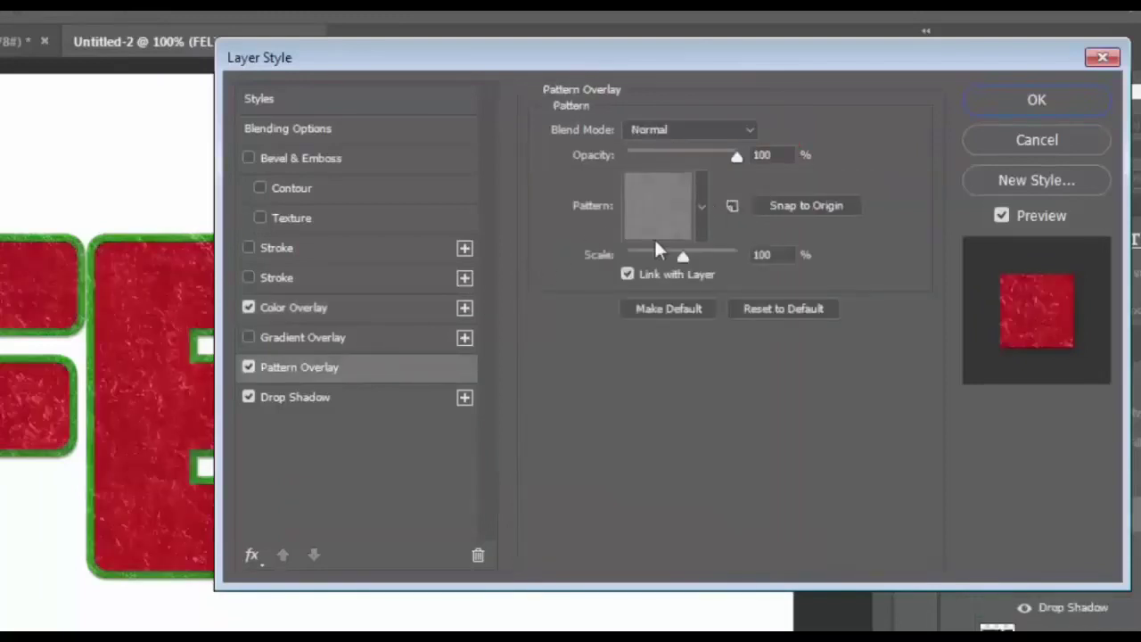
left_click(381, 160)
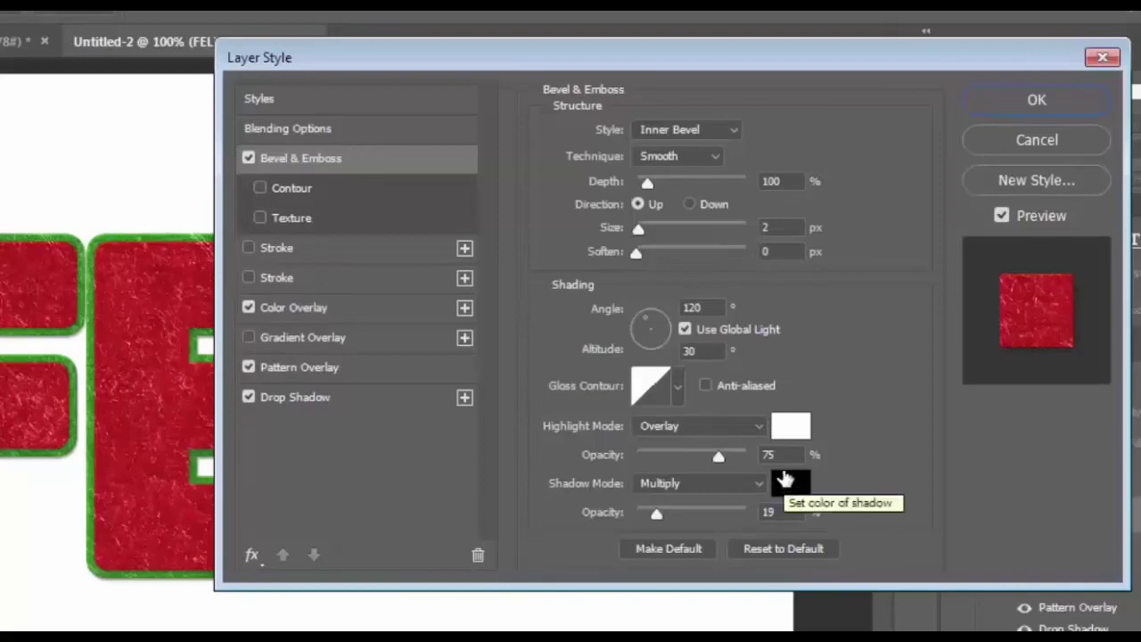
left_click(1043, 100)
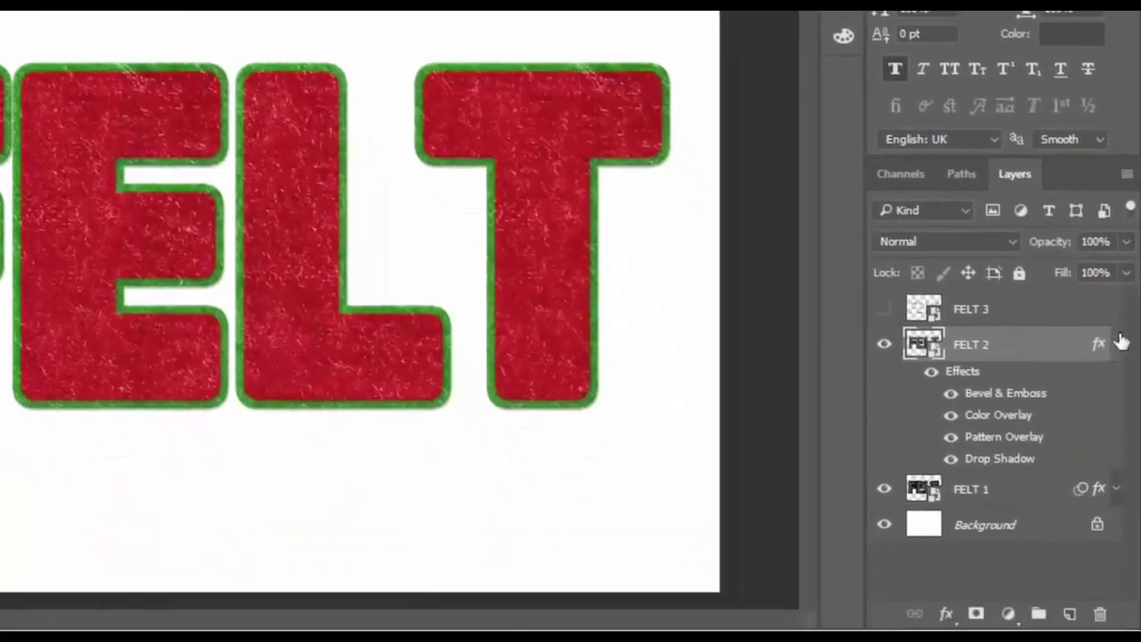
- Show FELT 3 and set its blend mode to Overlay
left_click(1116, 343)
left_click(884, 309)
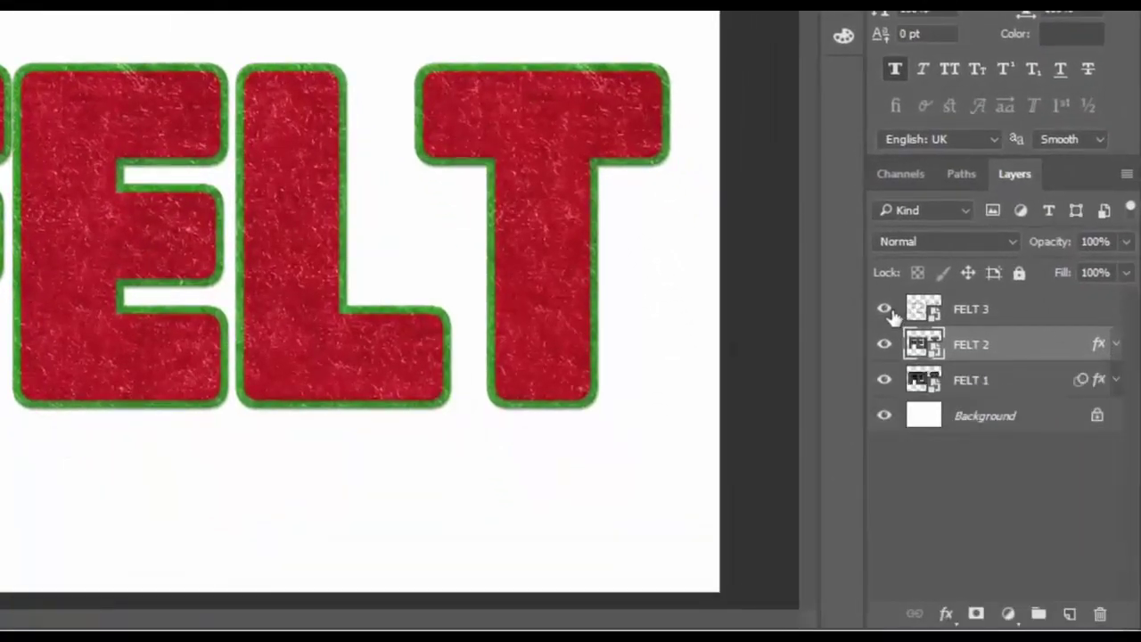
left_click(984, 309)
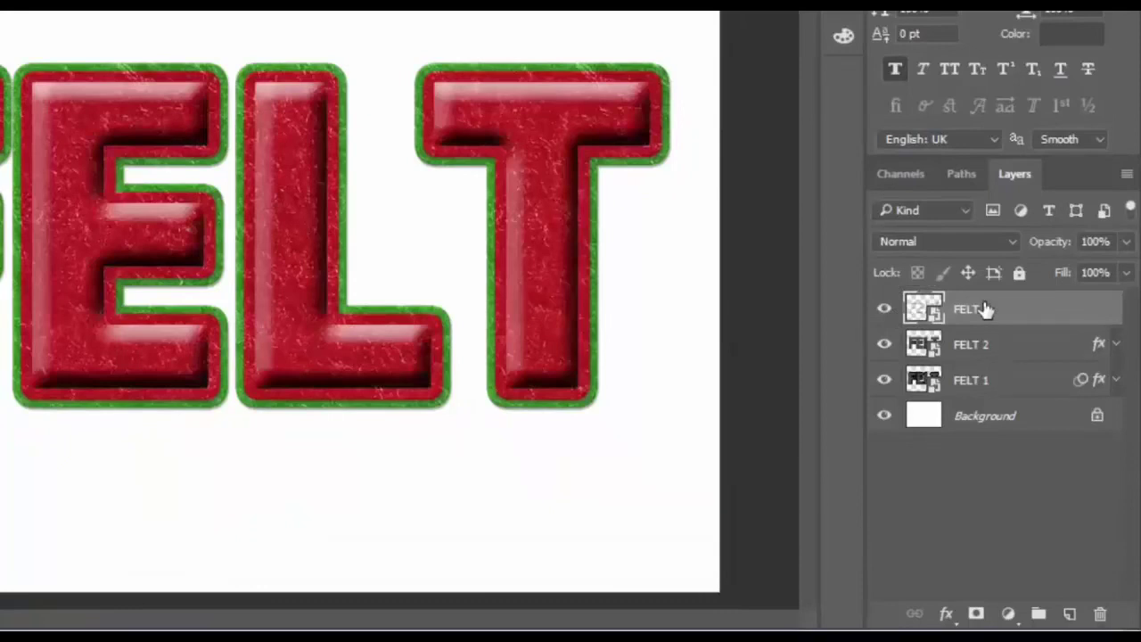
left_click(966, 317)
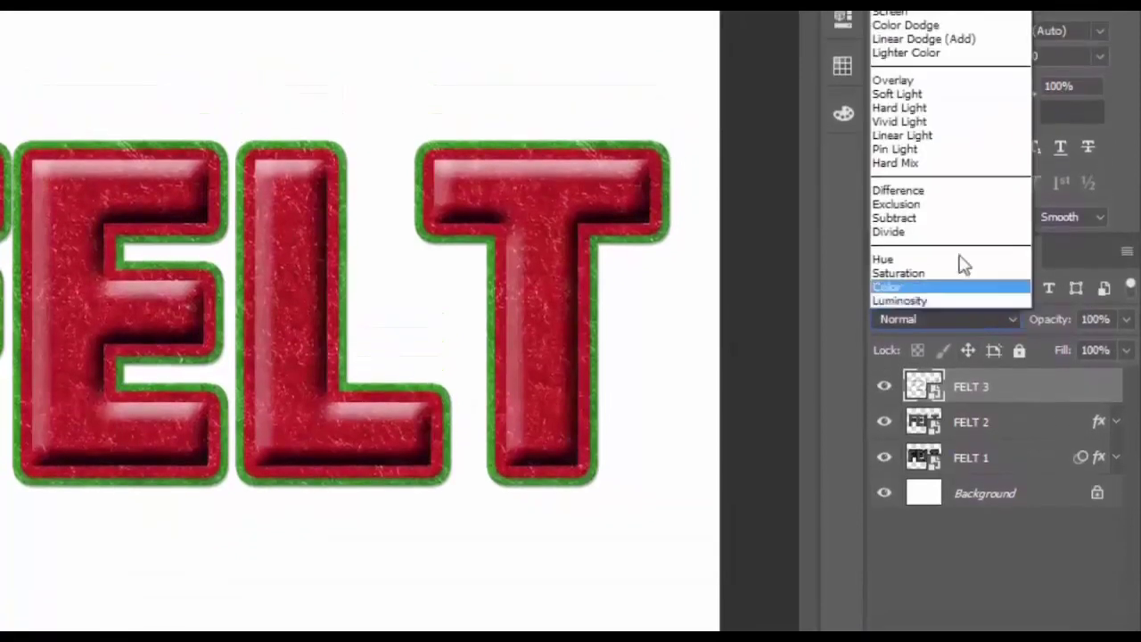
left_click(911, 82)
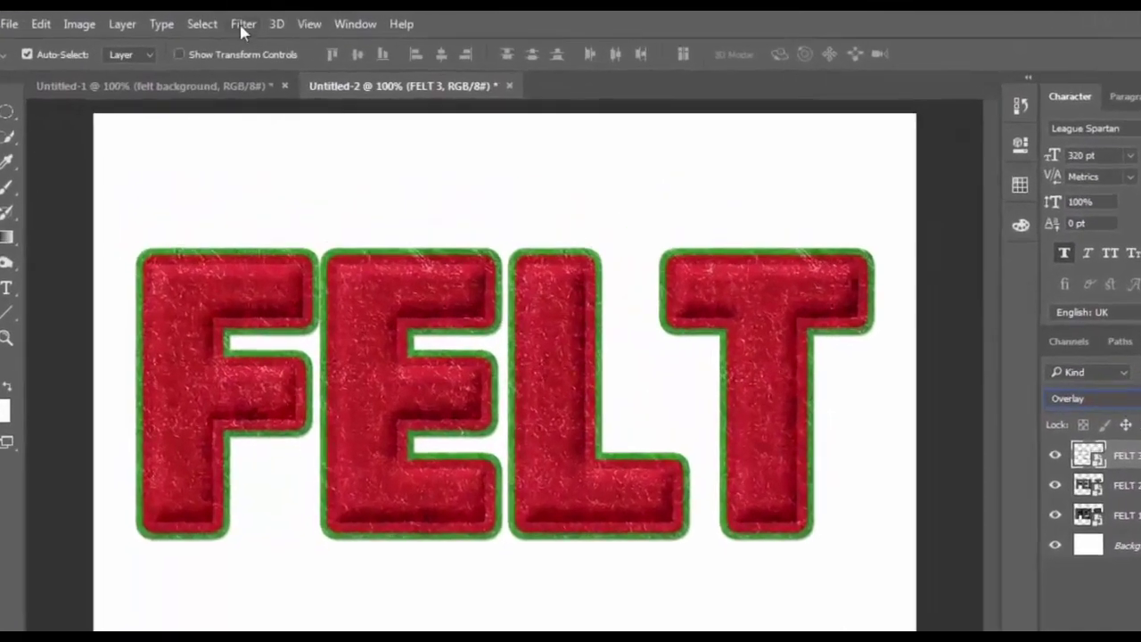
- Apply a 3.3 px Gaussian Blur smart filter to FELT 3
left_click(233, 26)
mouse_move(374, 289)
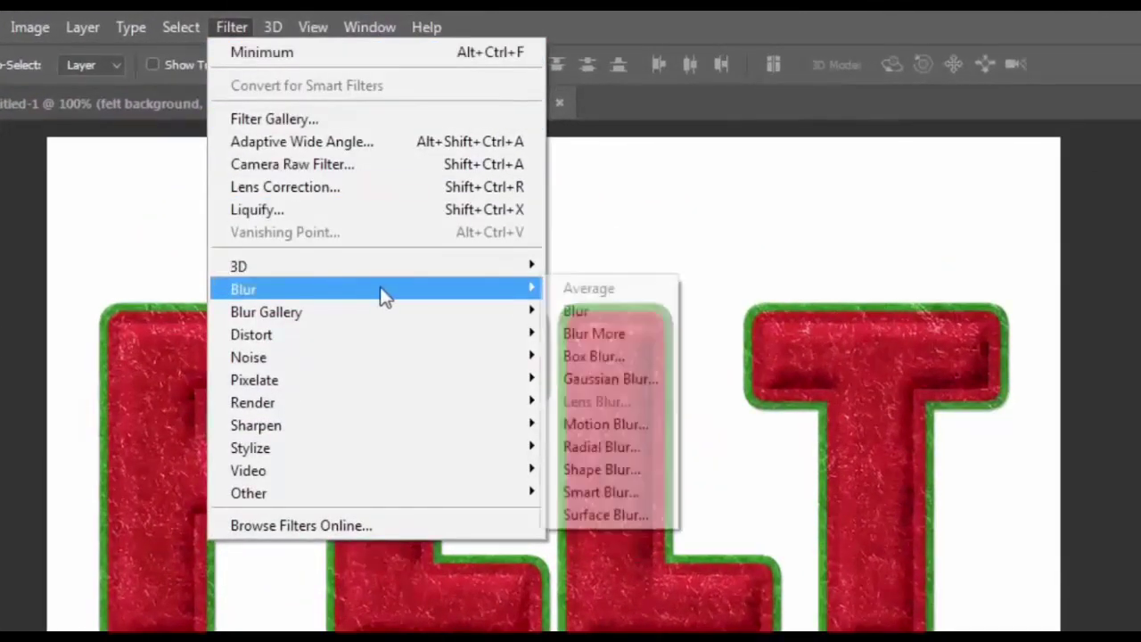
left_click(610, 378)
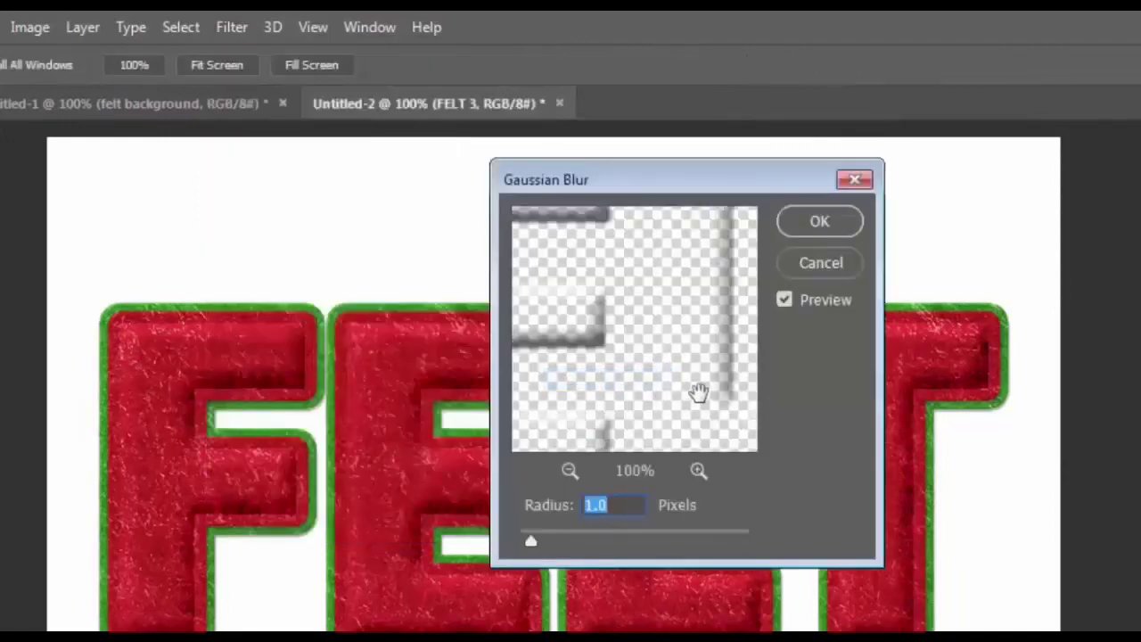
type("3.")
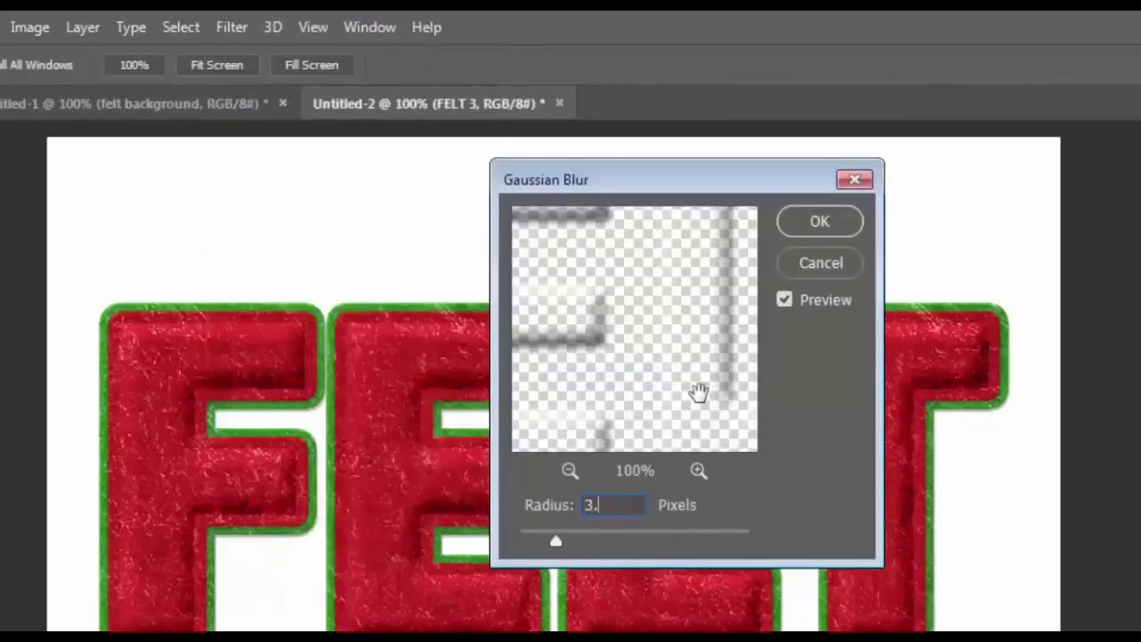
type("3")
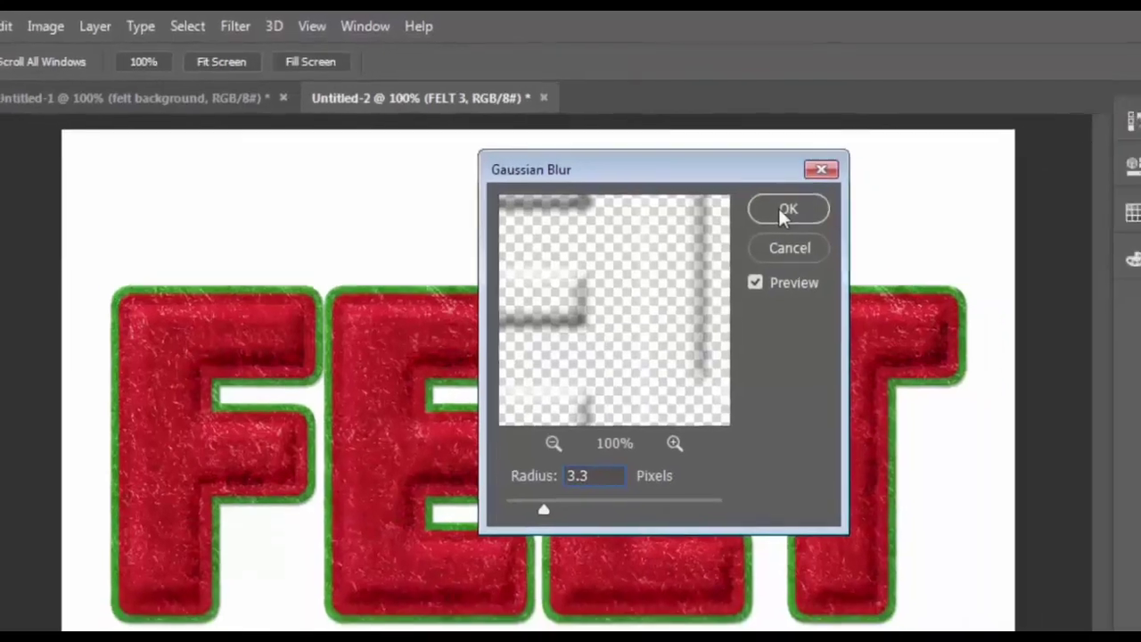
left_click(820, 221)
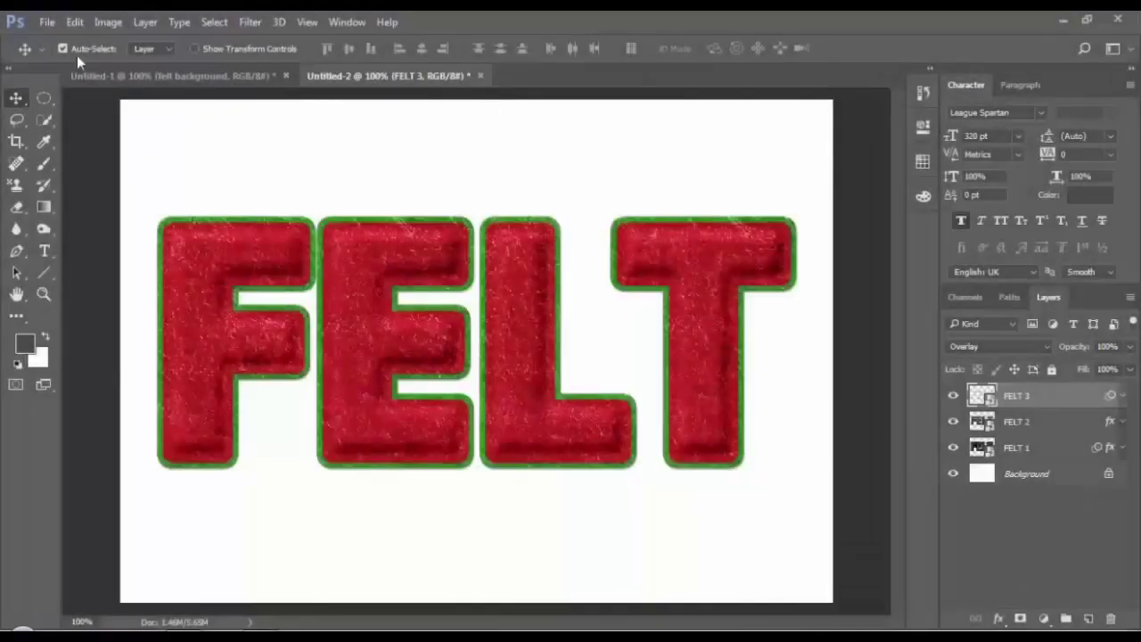
left_click(47, 22)
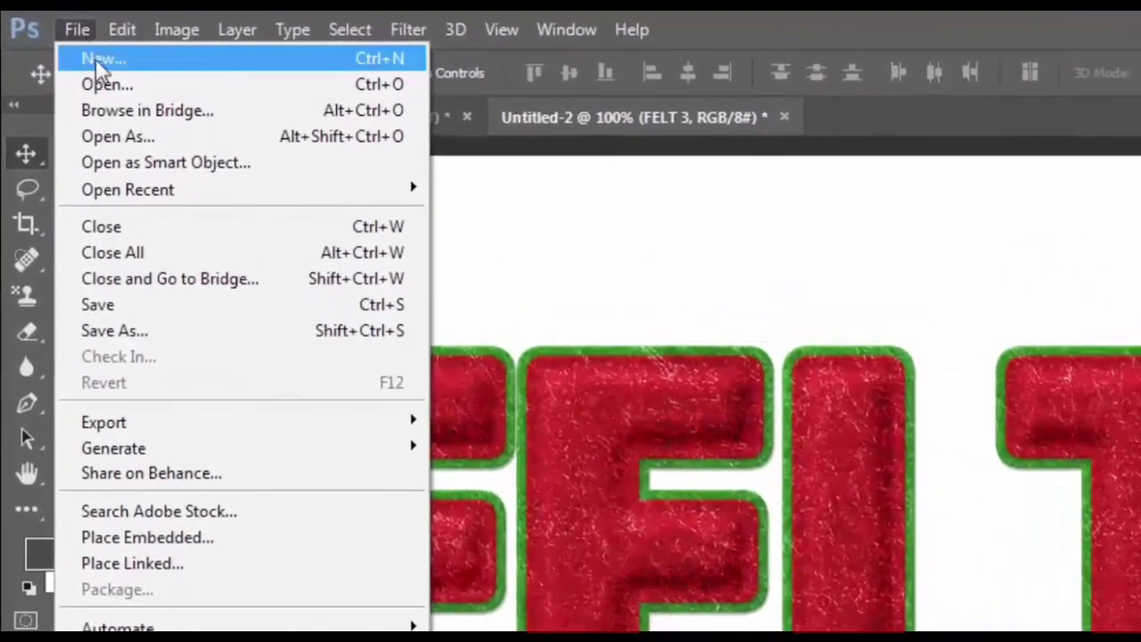
- Create a new 27 × 5 pixel document with Black background contents
left_click(95, 58)
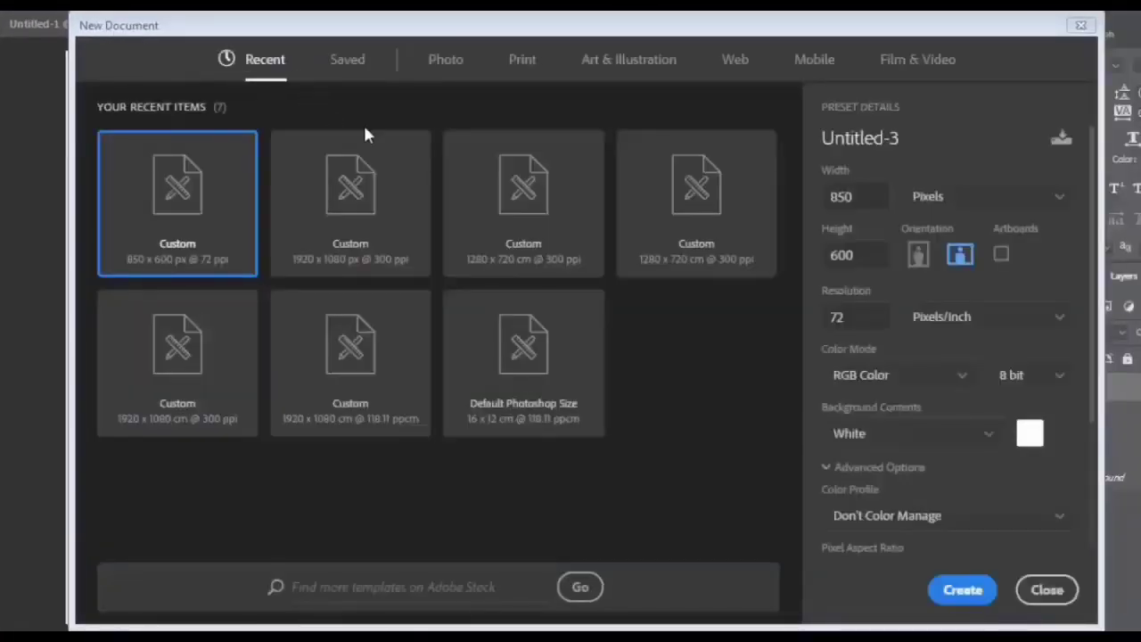
double_click(883, 198)
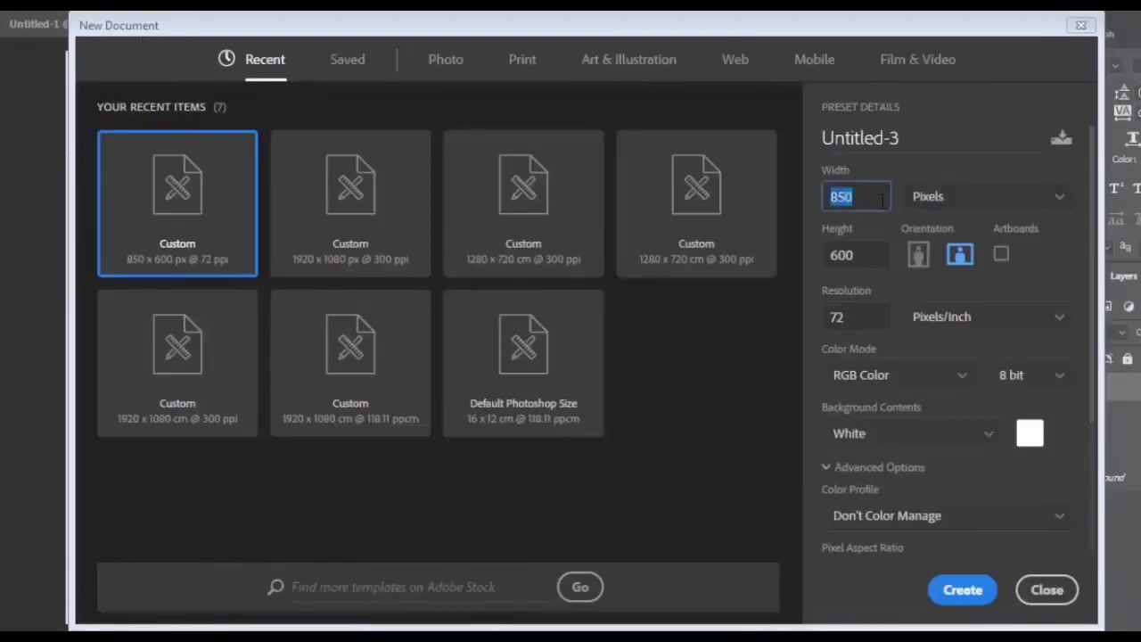
type("27")
double_click(881, 255)
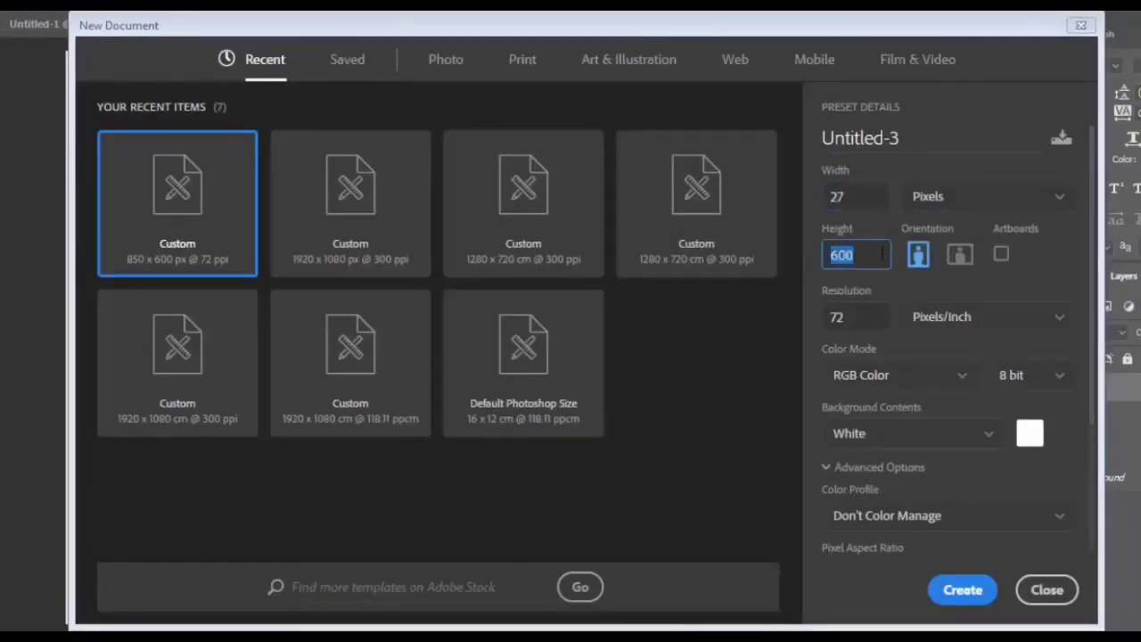
type("5")
left_click(981, 433)
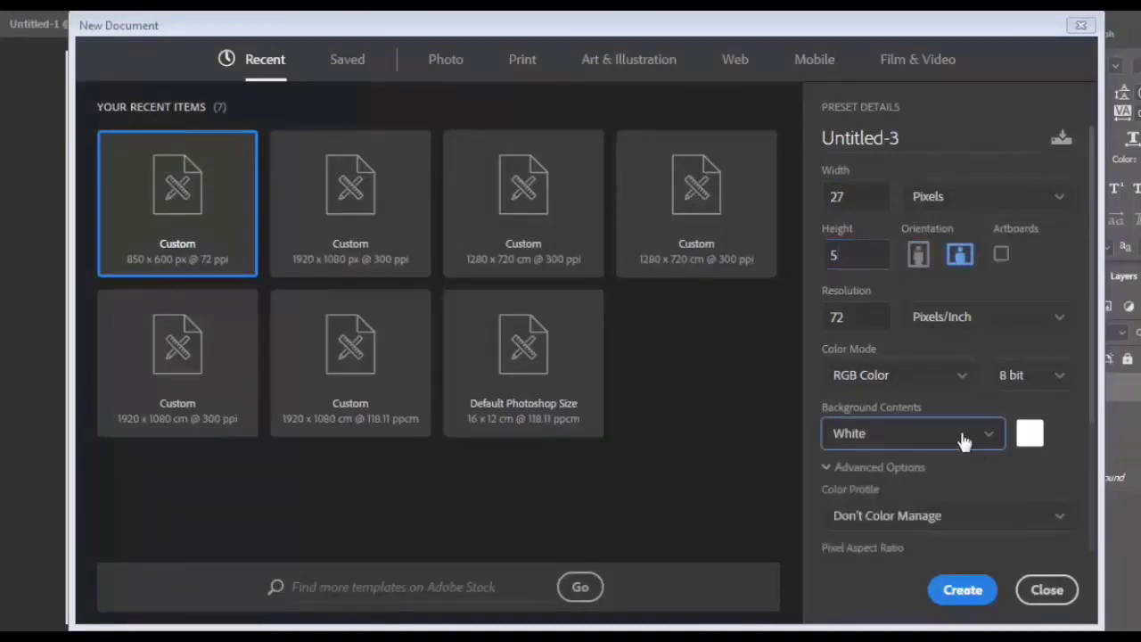
left_click(963, 436)
left_click(883, 497)
left_click(956, 591)
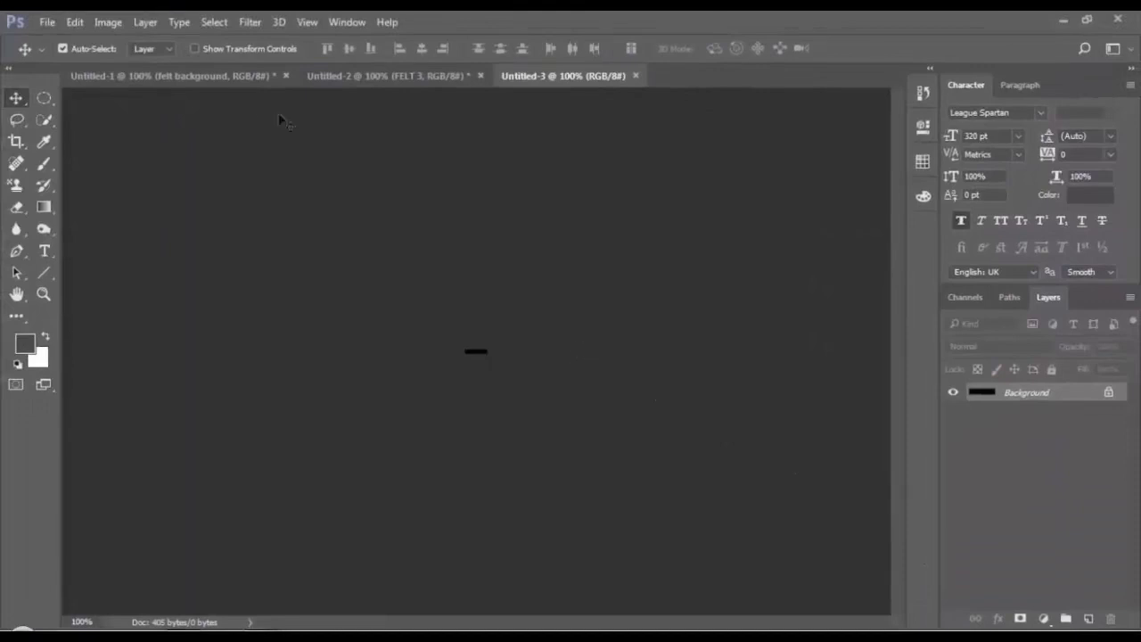
- Define the black 27 × 5 dash as a brush preset named 'stitch'
left_click(75, 23)
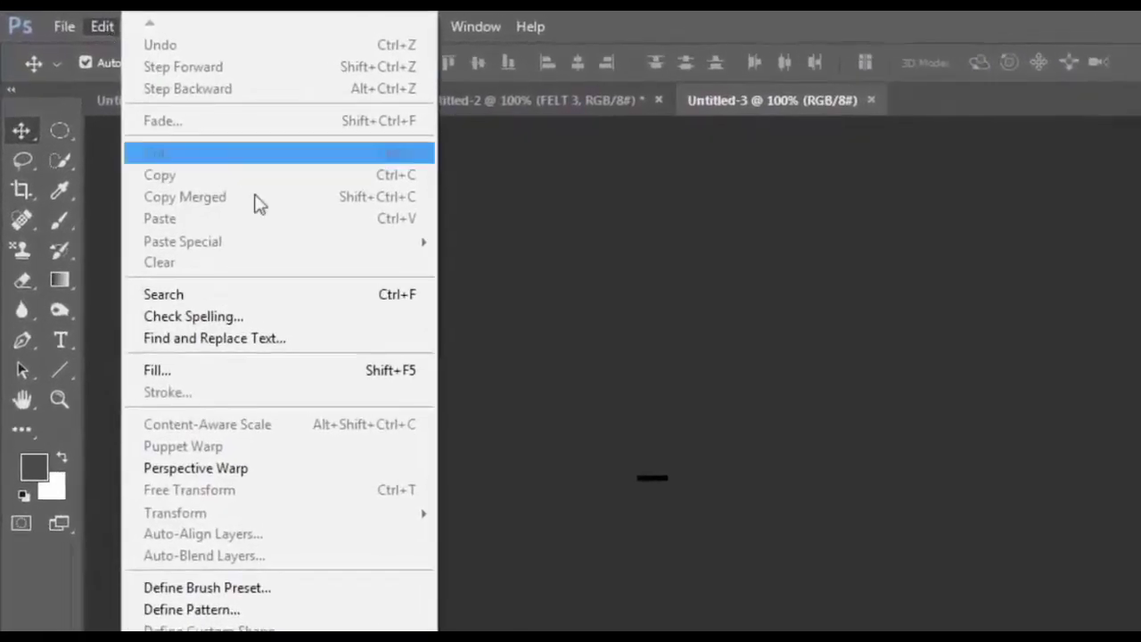
left_click(254, 589)
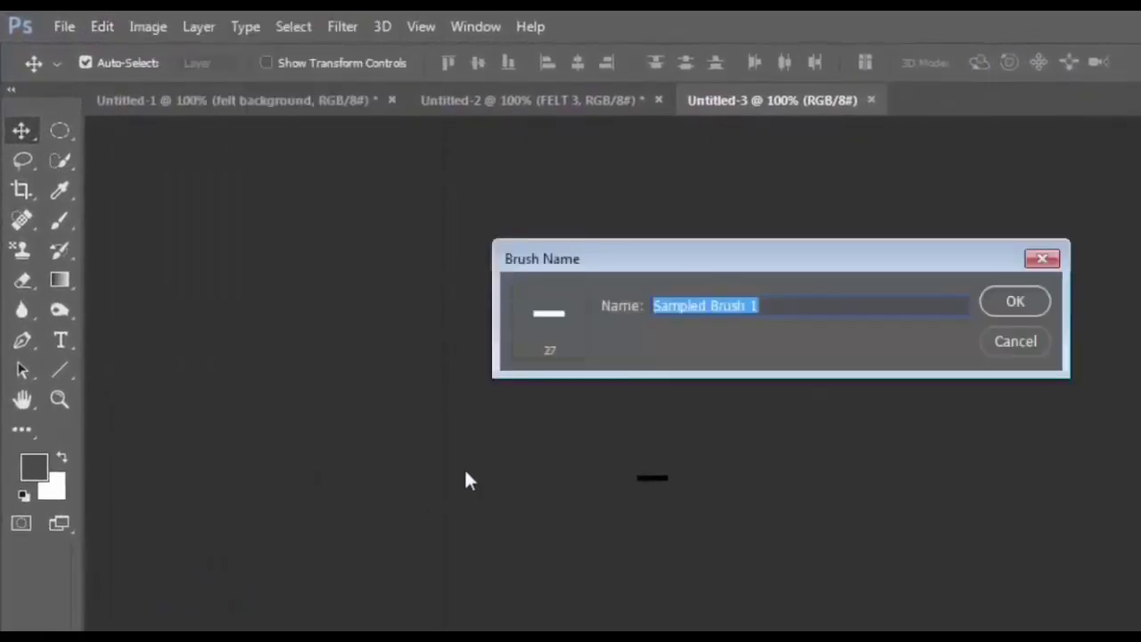
type("stitch")
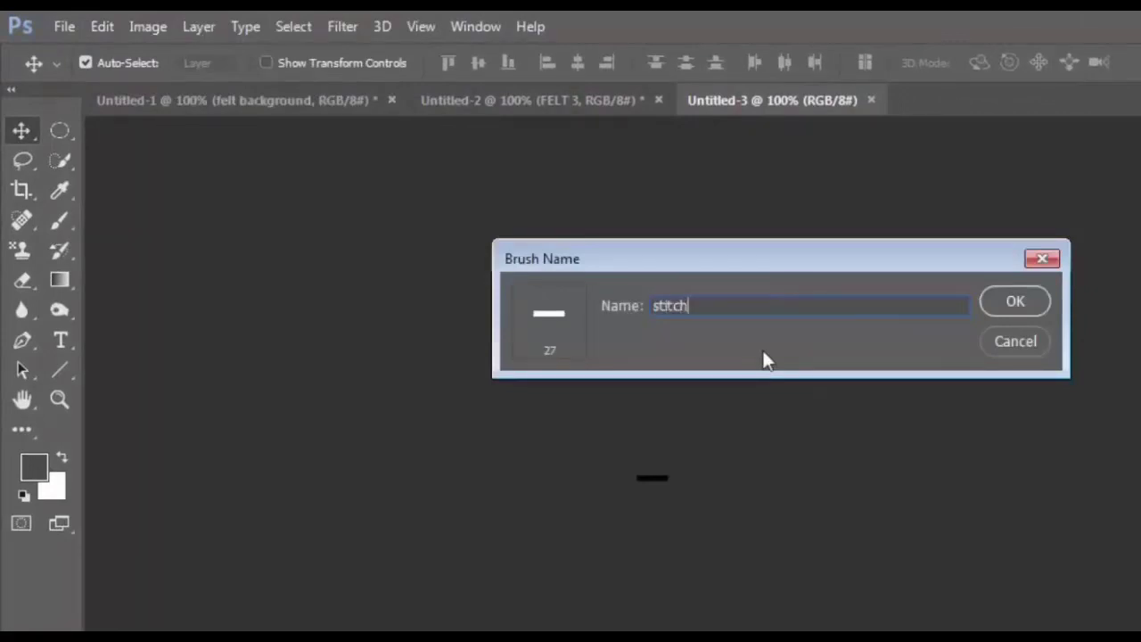
left_click(1003, 294)
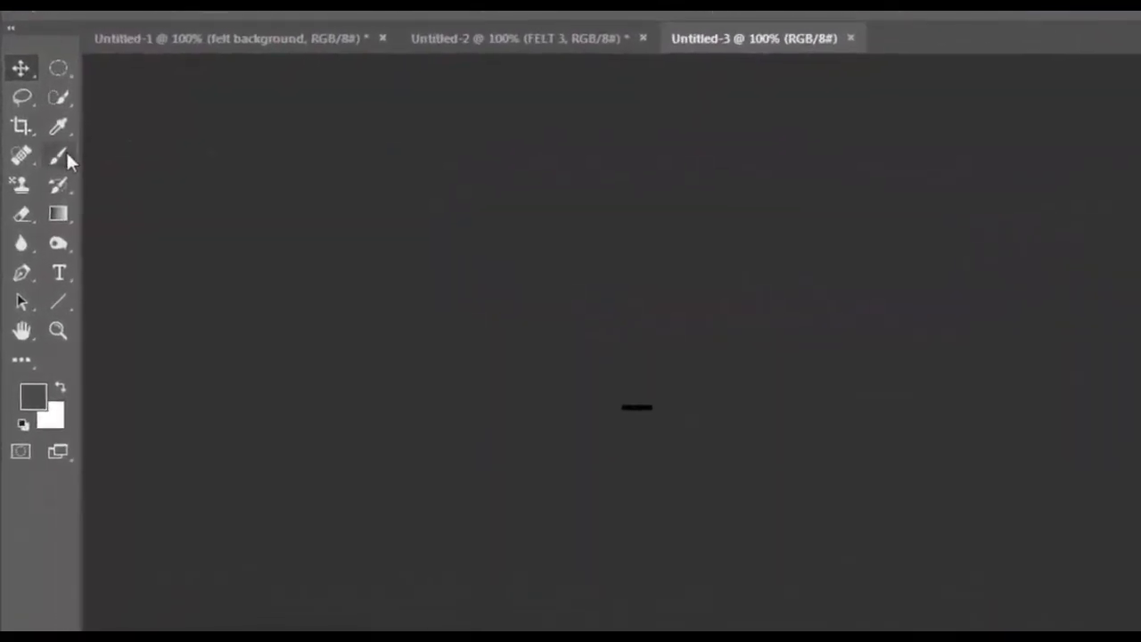
- Choose the stitch brush and set its spacing to 750%
left_click(69, 160)
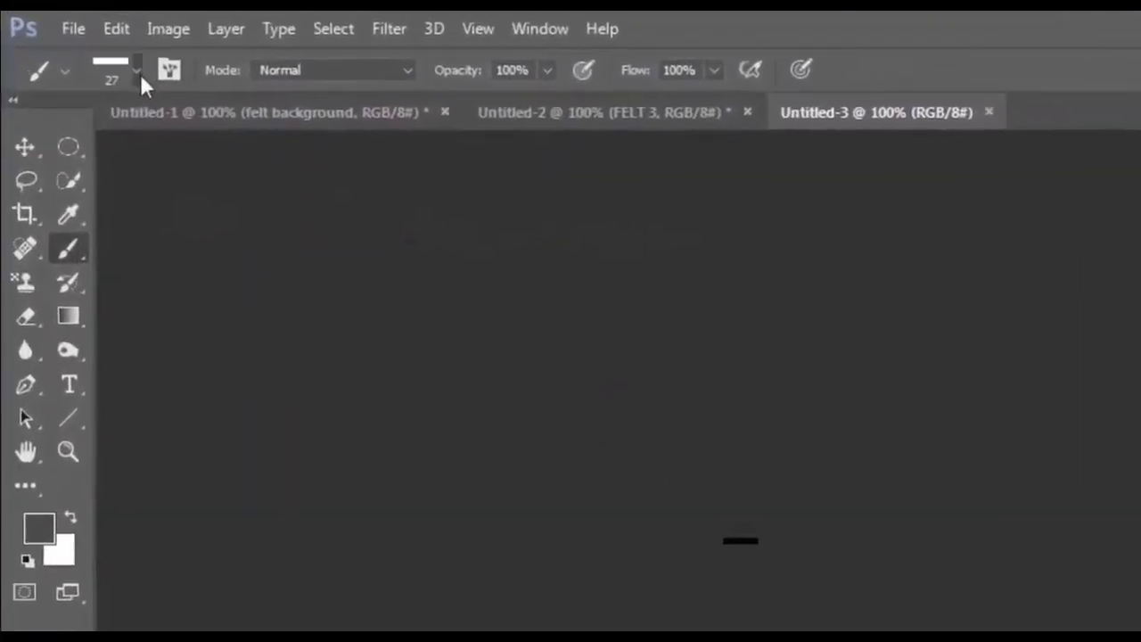
left_click(110, 60)
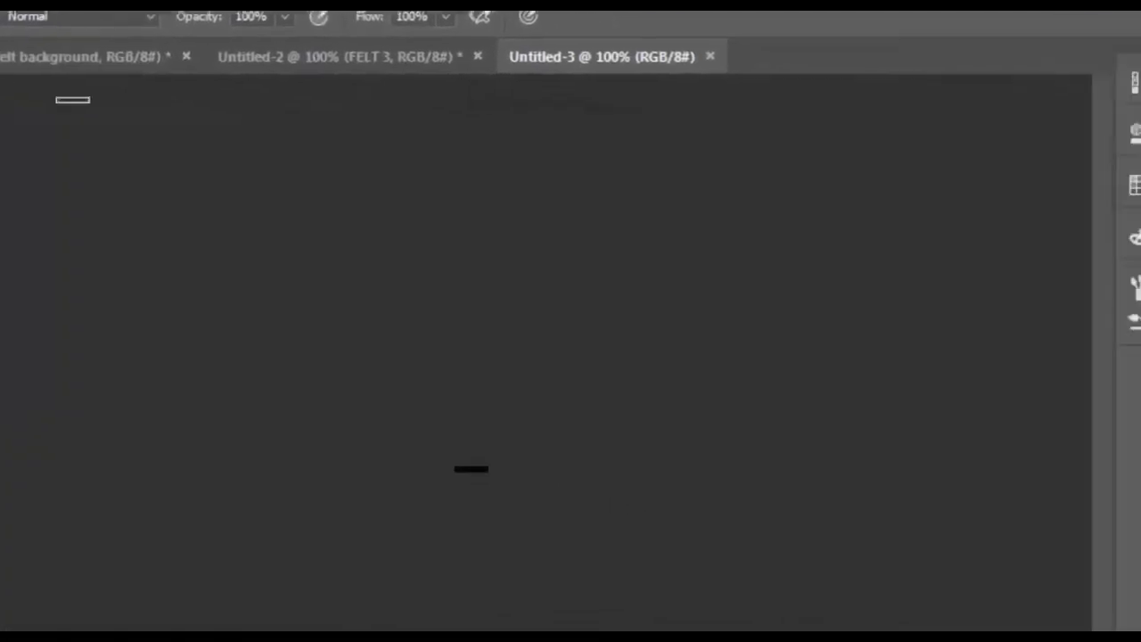
left_click(871, 235)
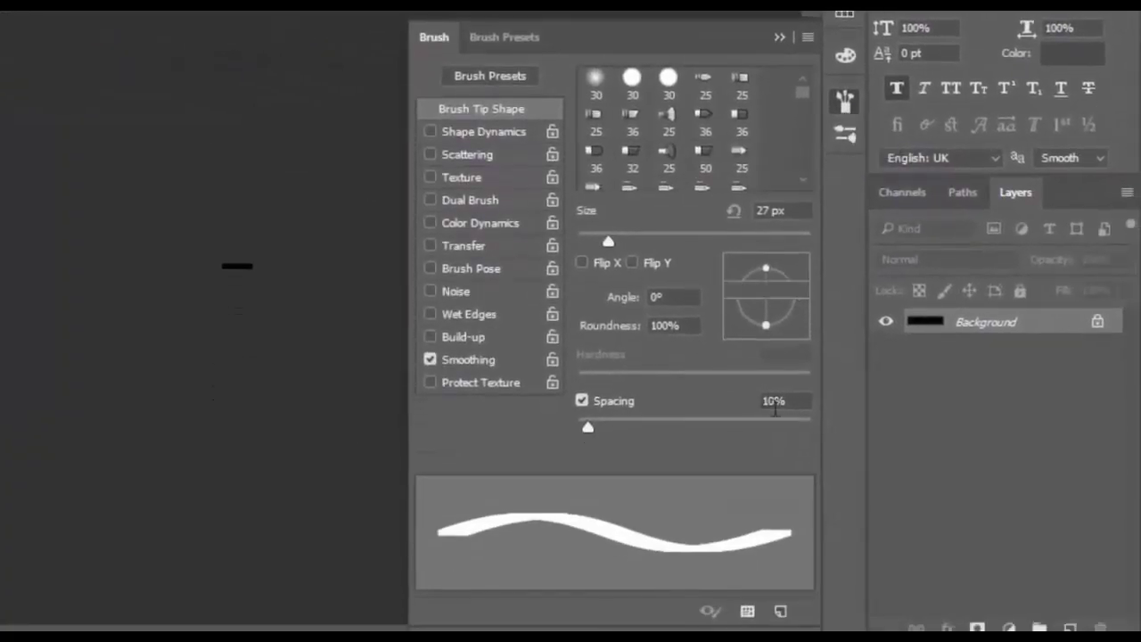
left_click(774, 399)
type("750")
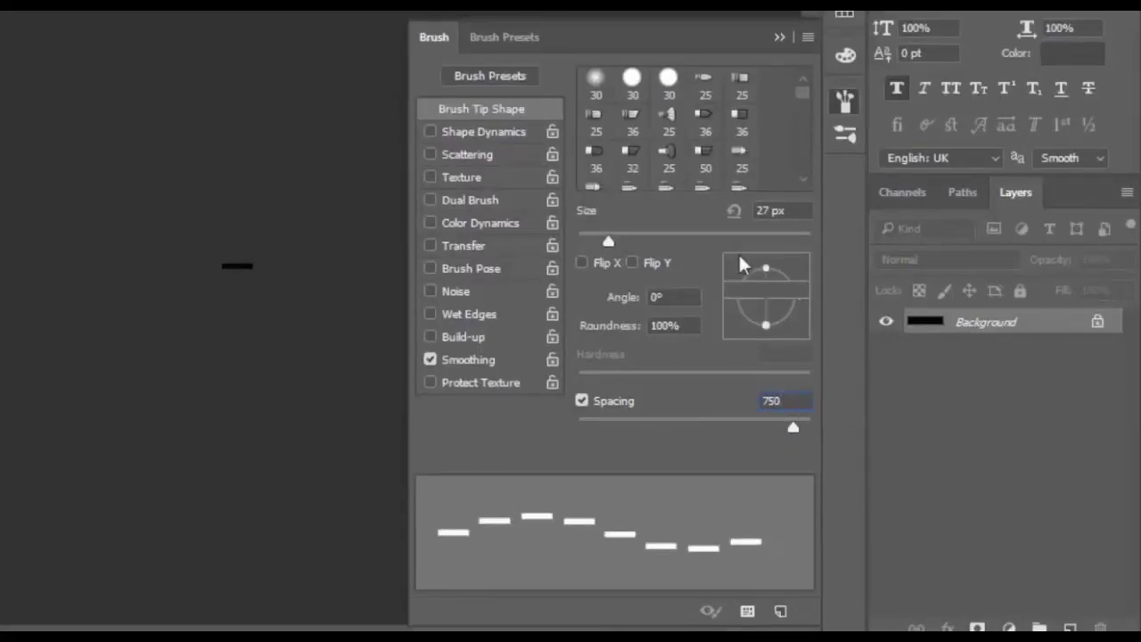
- Enable Shape Dynamics with Pen Pressure size and Direction angle, saving it as preset 'stitch2'
left_click(494, 134)
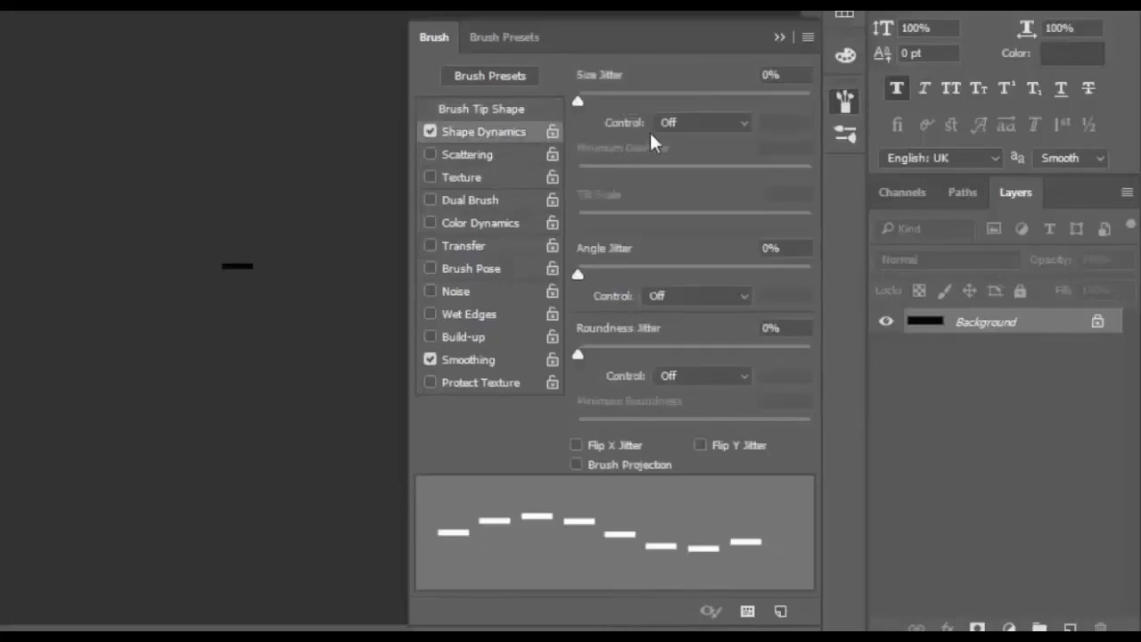
left_click(701, 124)
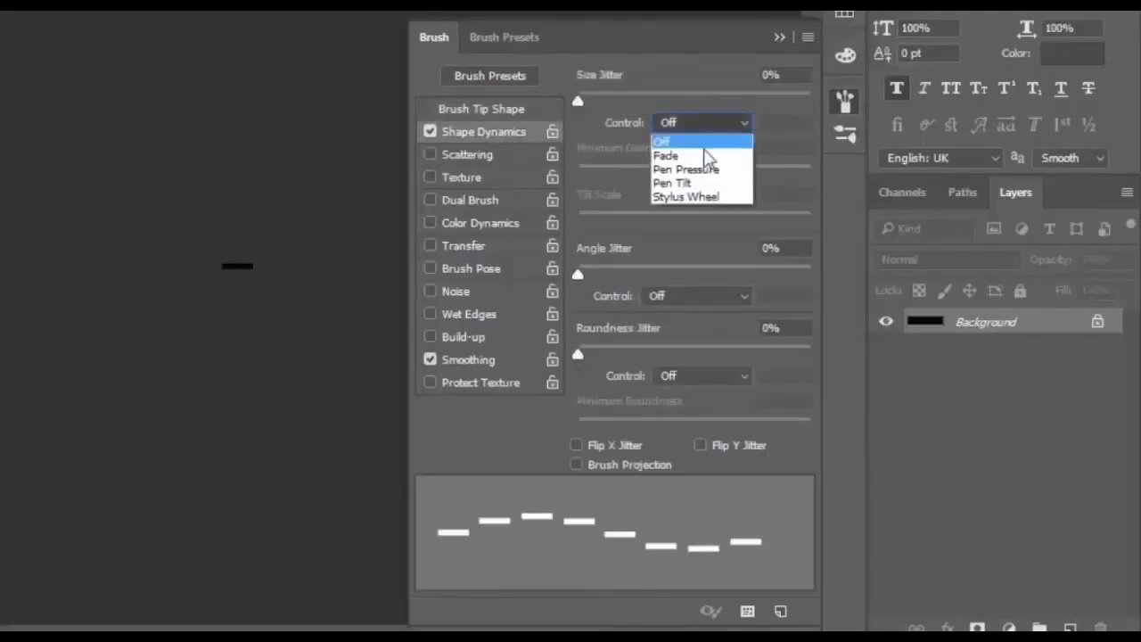
left_click(703, 165)
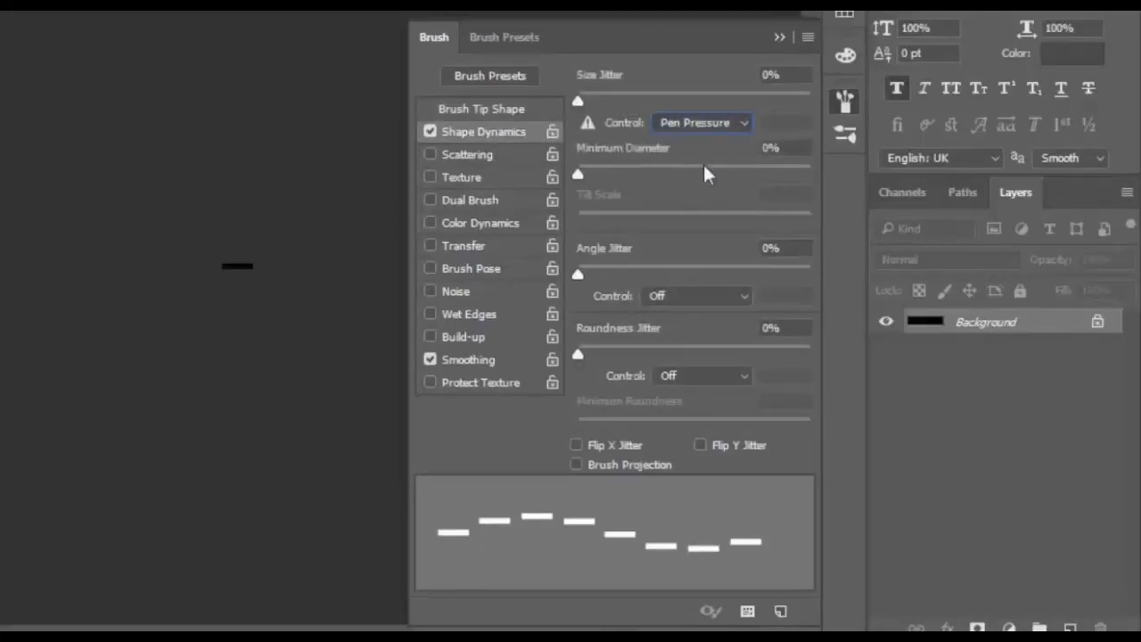
left_click(713, 296)
left_click(713, 412)
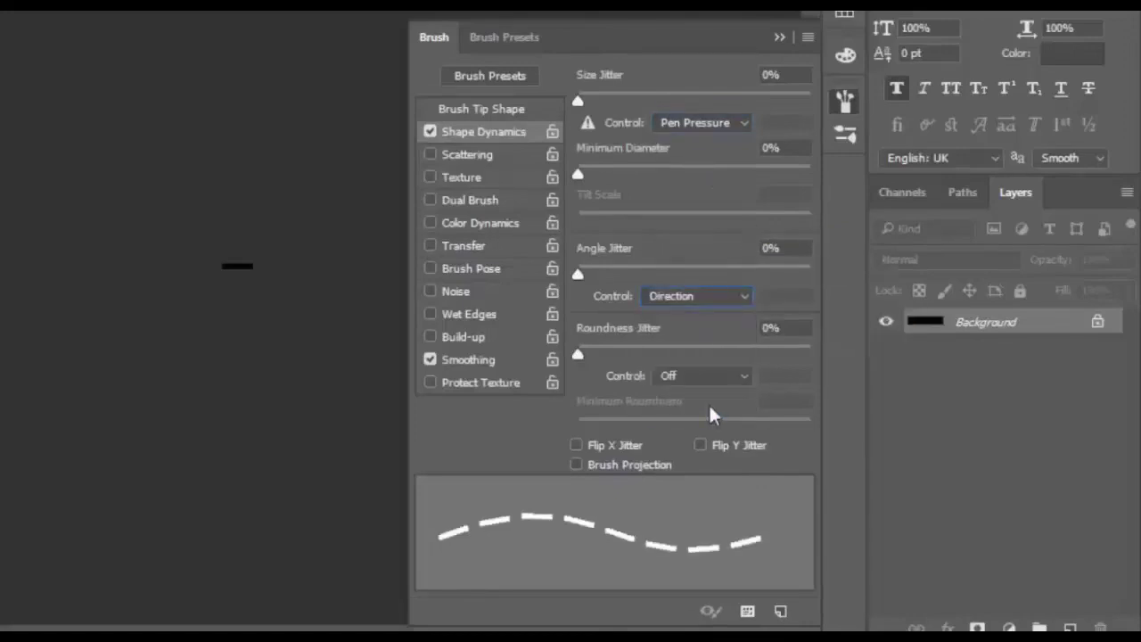
left_click(806, 40)
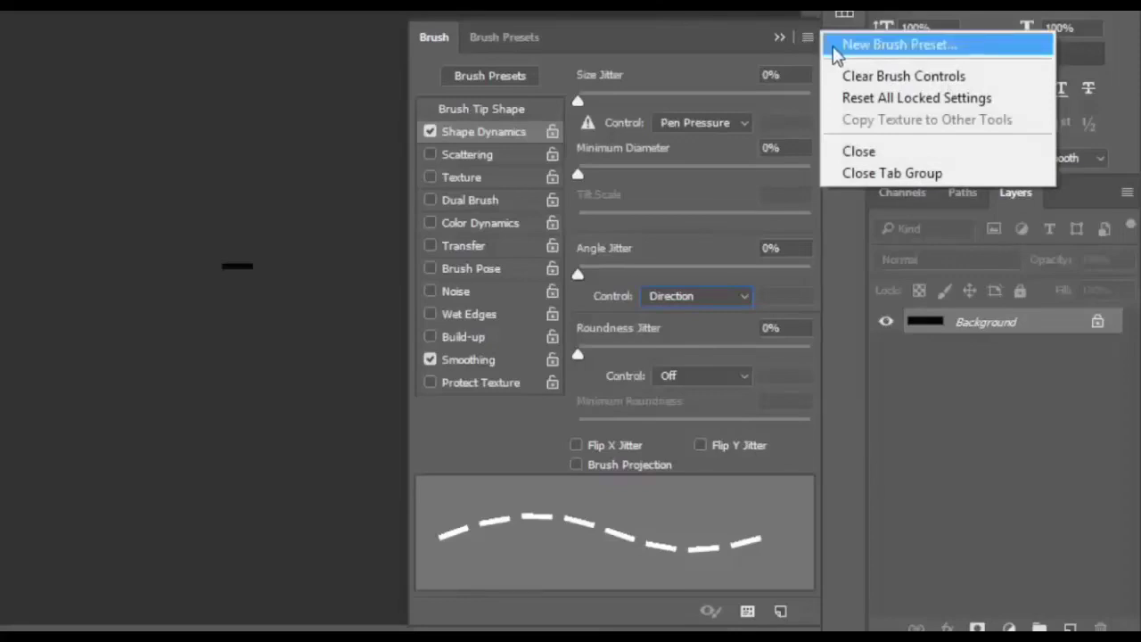
left_click(835, 52)
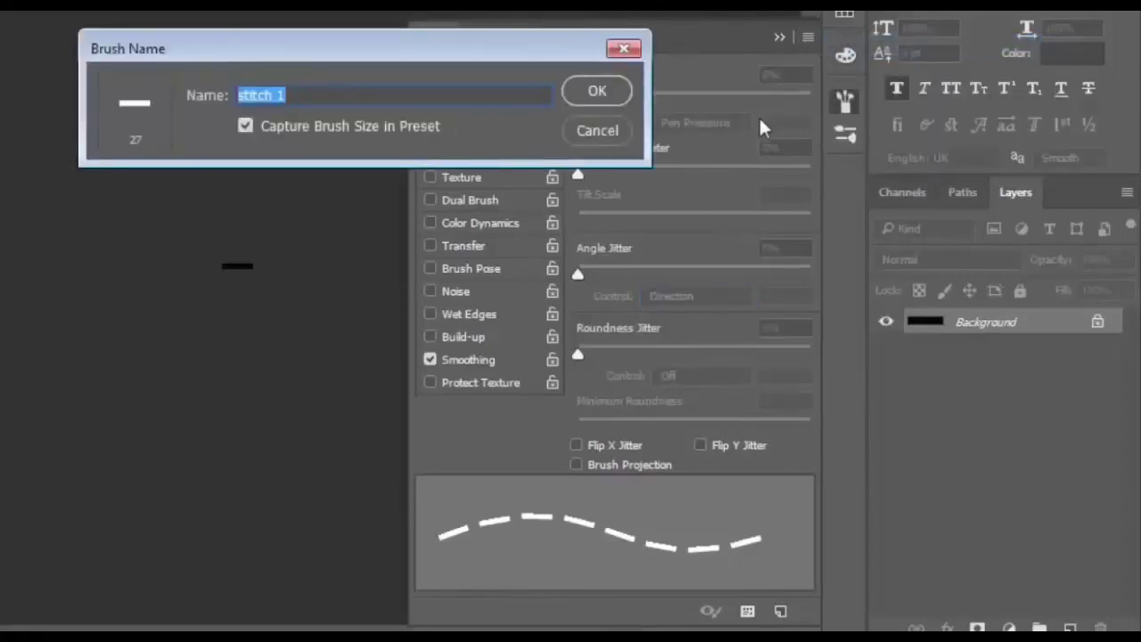
left_click(290, 95)
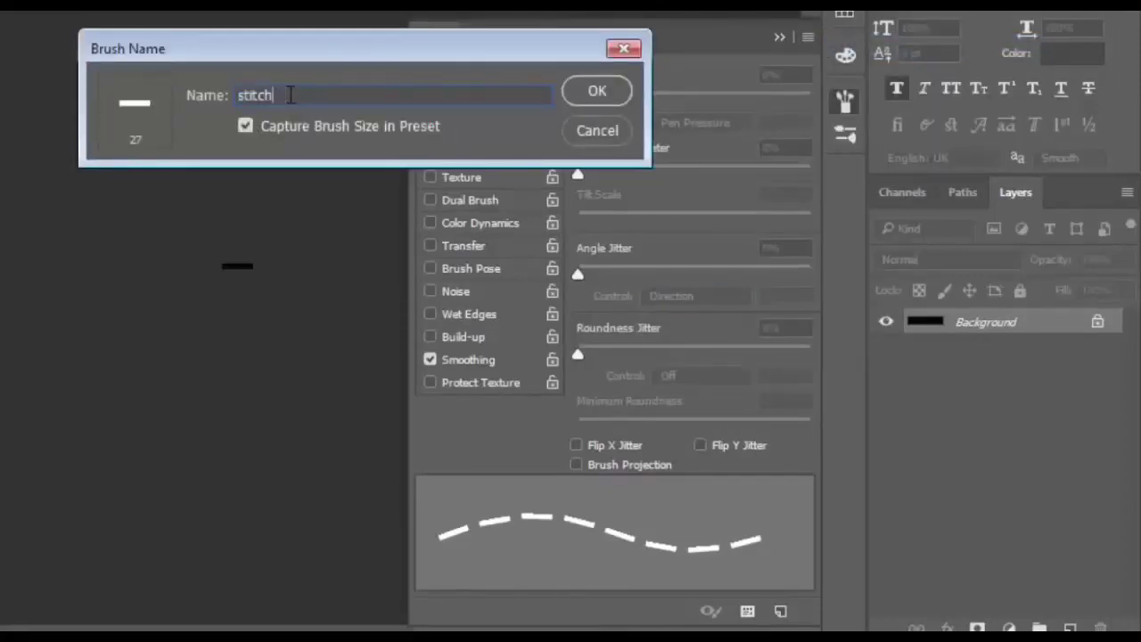
type("2")
left_click(605, 92)
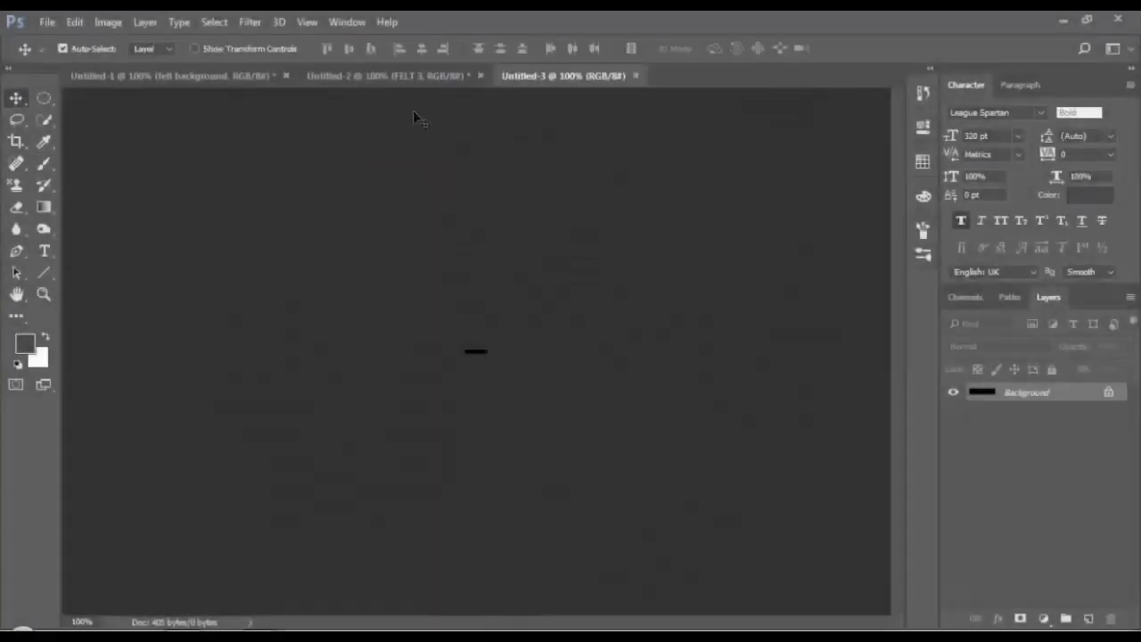
- In the FELT document, add a new empty layer named 'stitch effect'
left_click(406, 78)
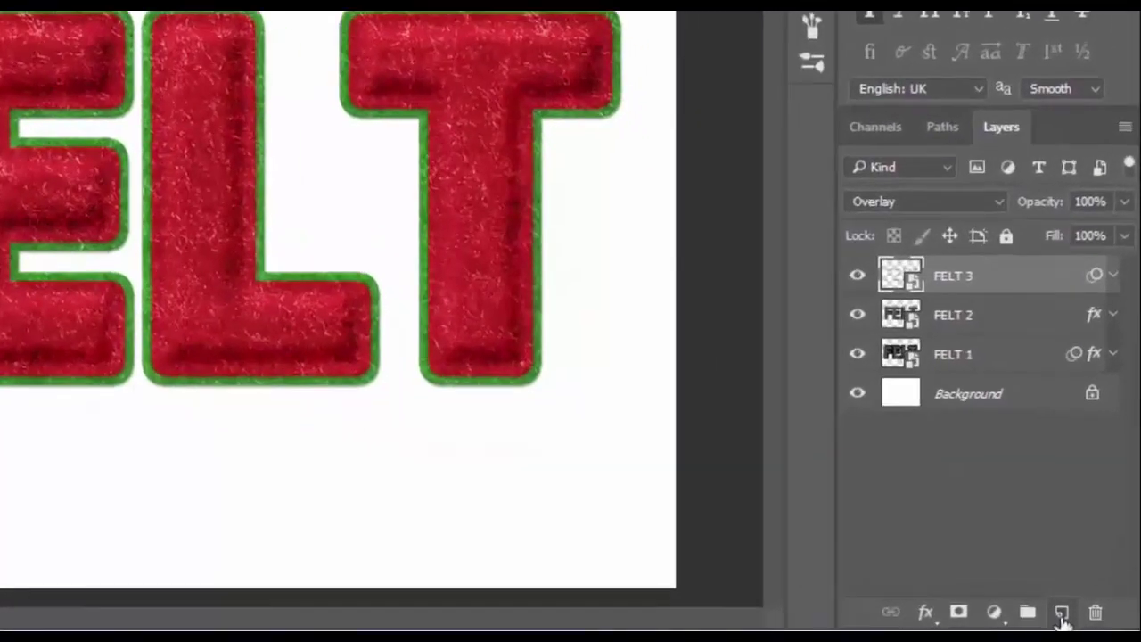
left_click(1087, 618)
double_click(968, 279)
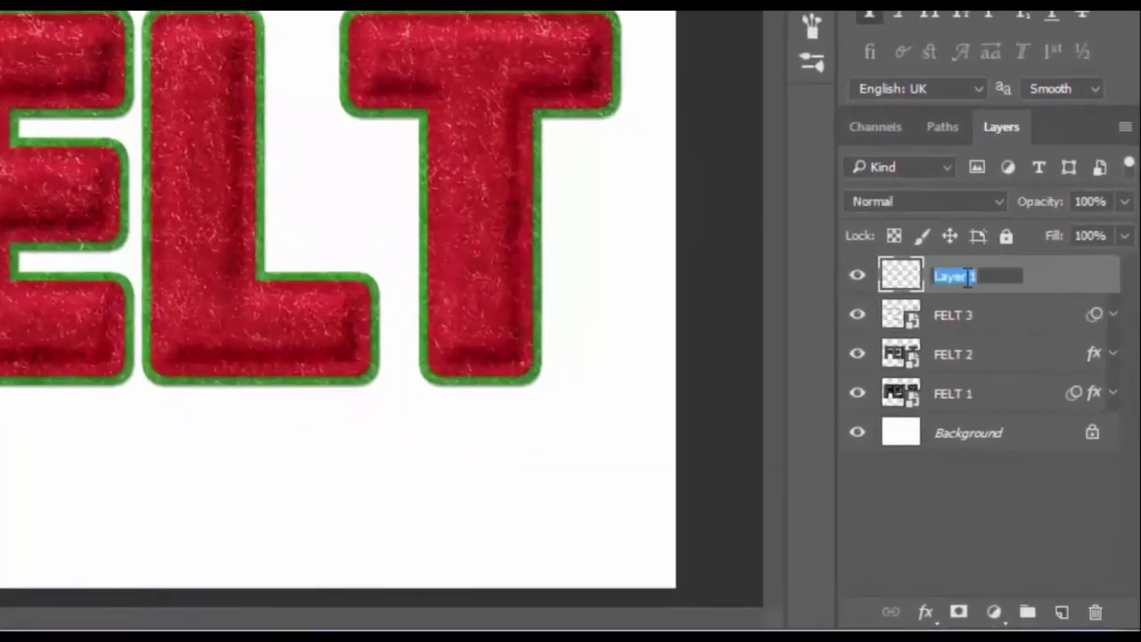
type("stitch")
type(" effect")
key("Return")
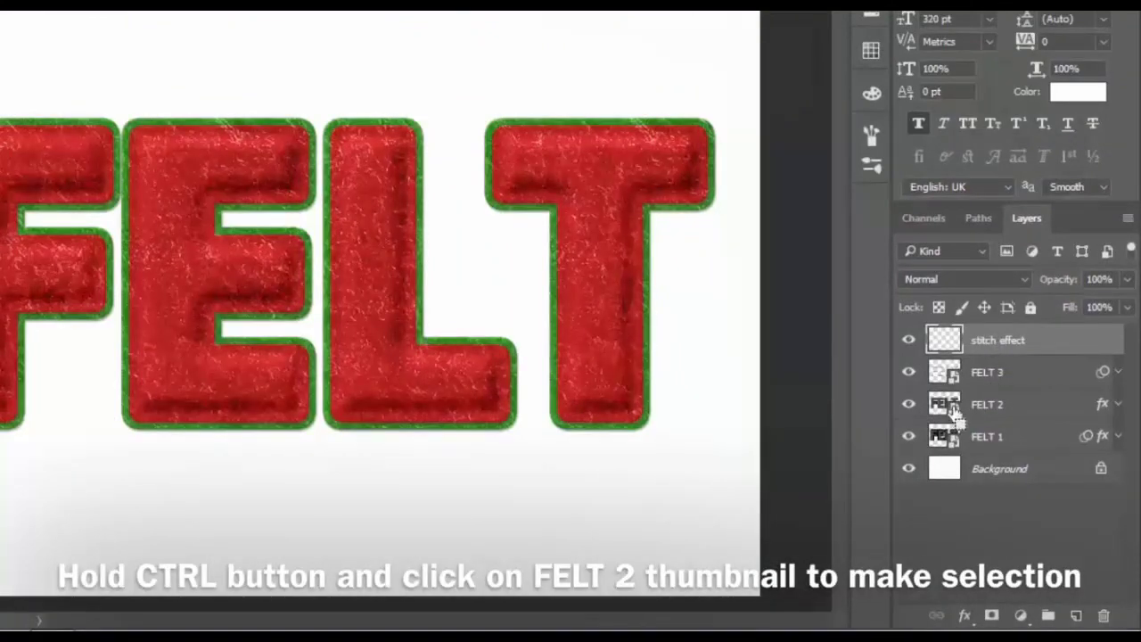
- Select the FELT 2 letter shapes and contract the selection by 12 pixels
left_click(959, 412, "ctrl")
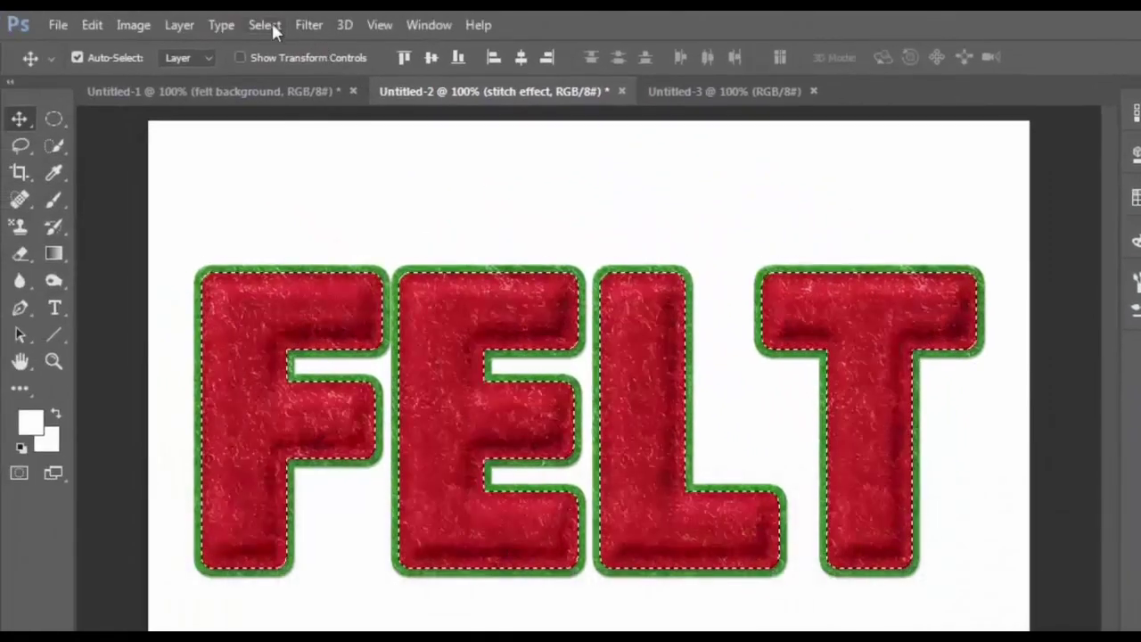
left_click(273, 25)
mouse_move(282, 293)
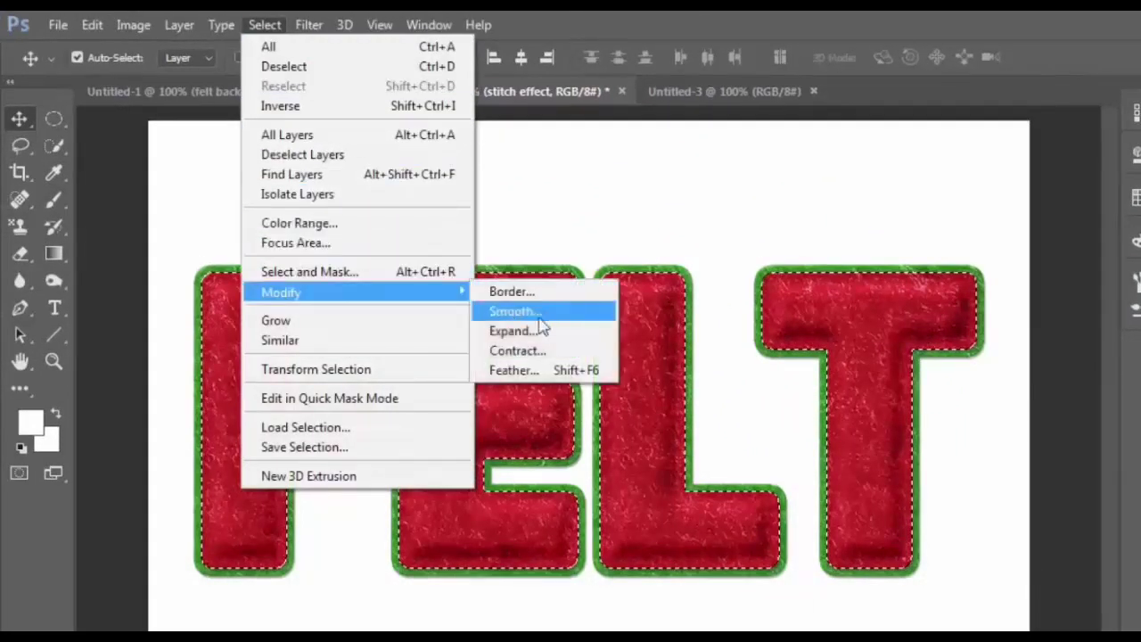
left_click(533, 350)
type("12")
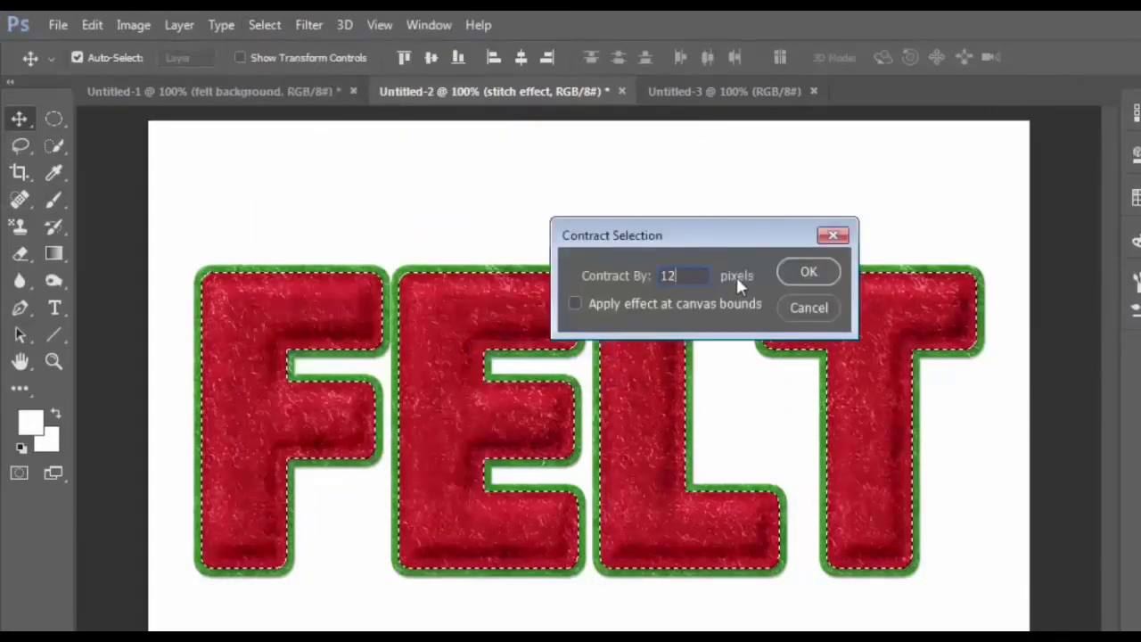
left_click(787, 270)
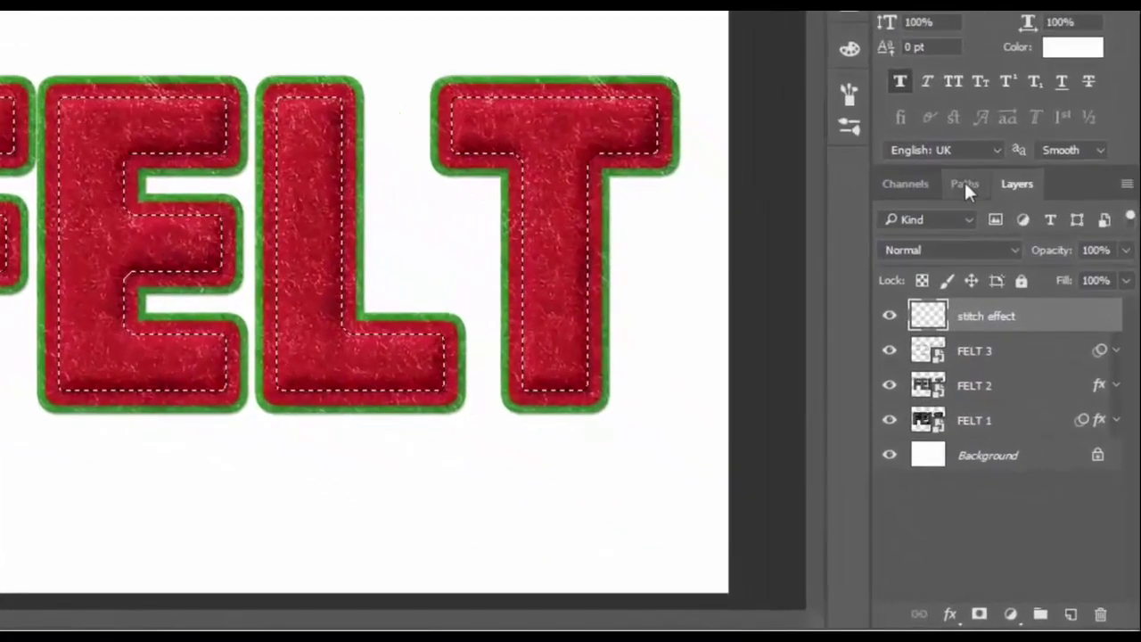
- Make a work path from the contracted selection with 2.0 tolerance
left_click(964, 183)
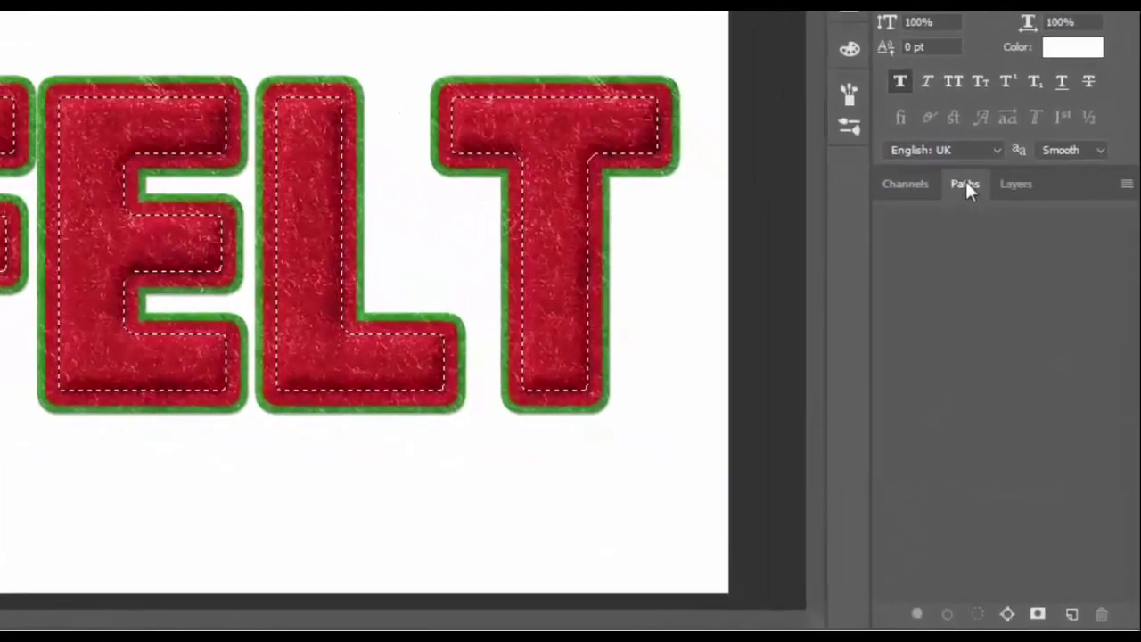
left_click(1126, 183)
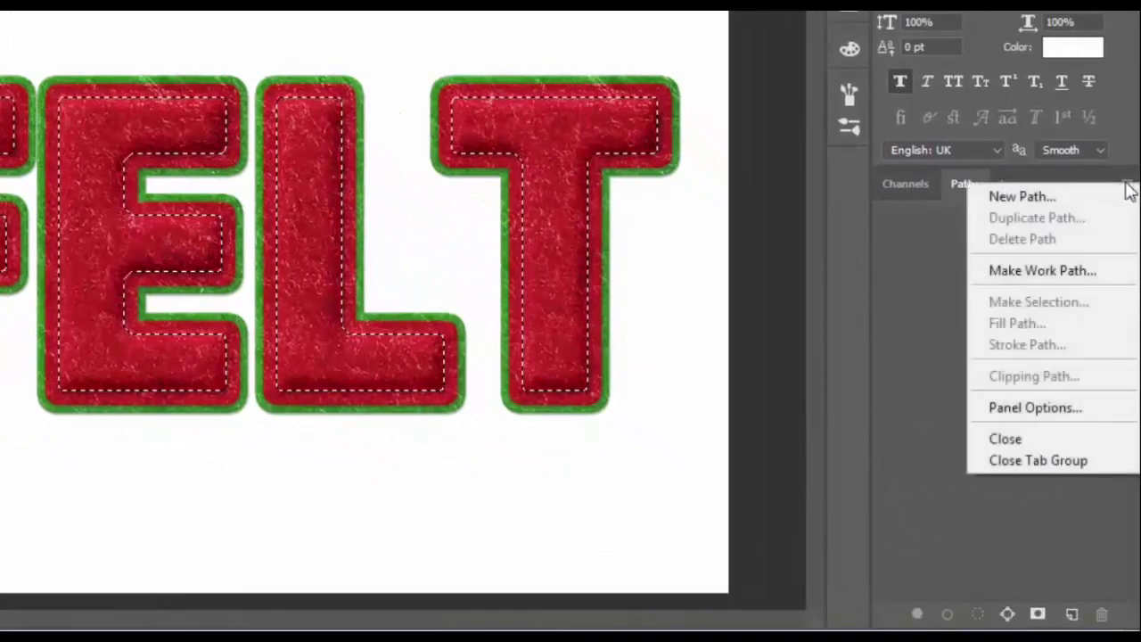
left_click(1088, 272)
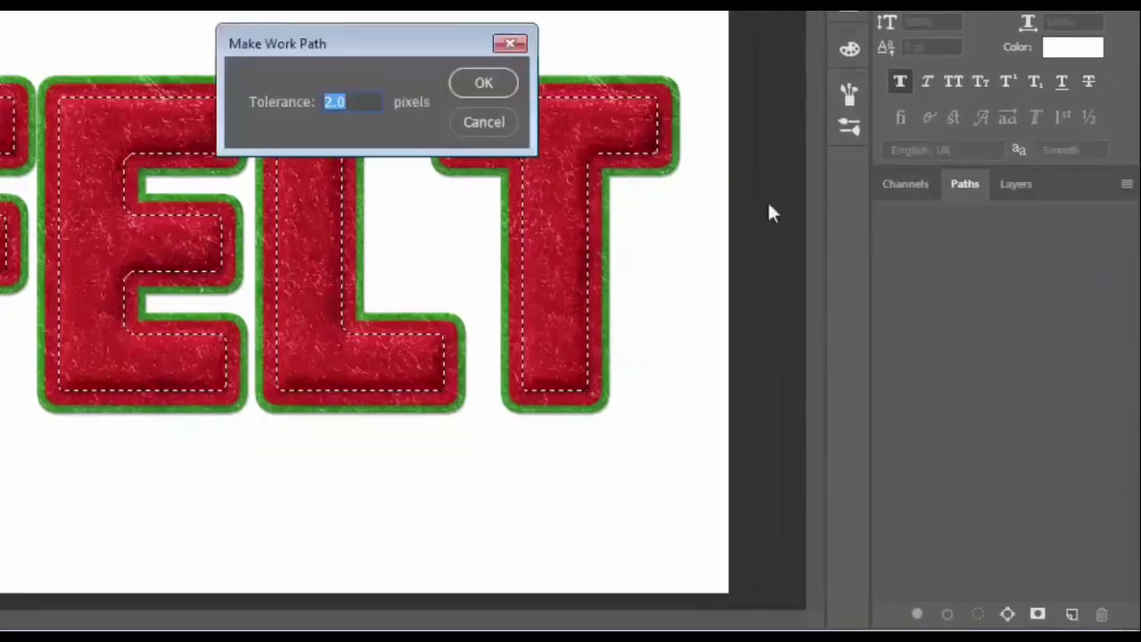
left_click(483, 85)
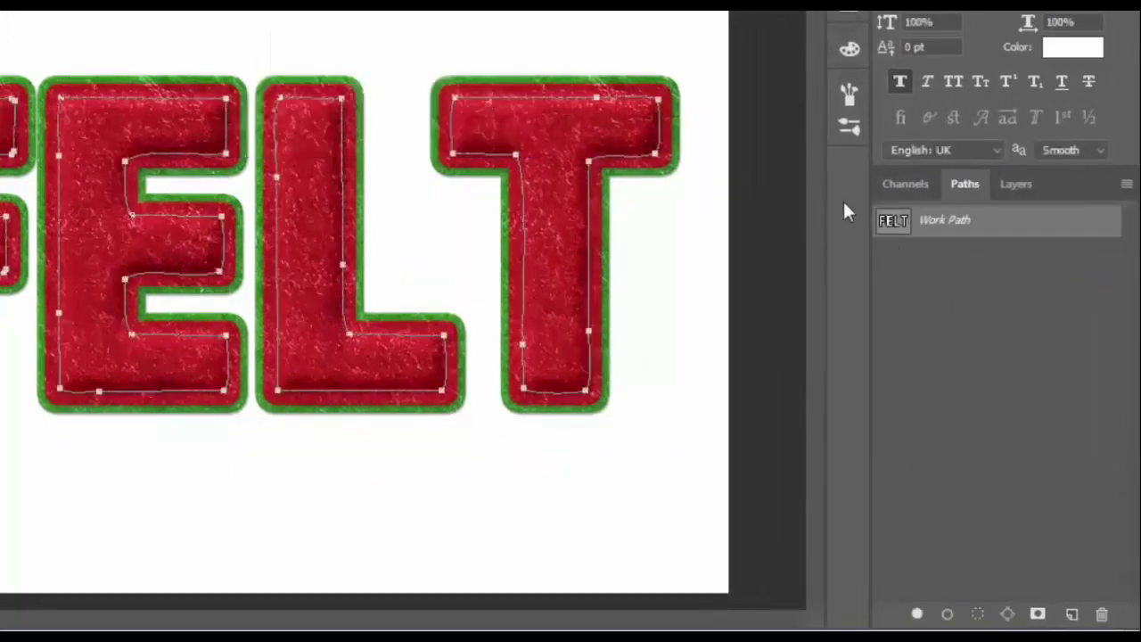
left_click(1012, 185)
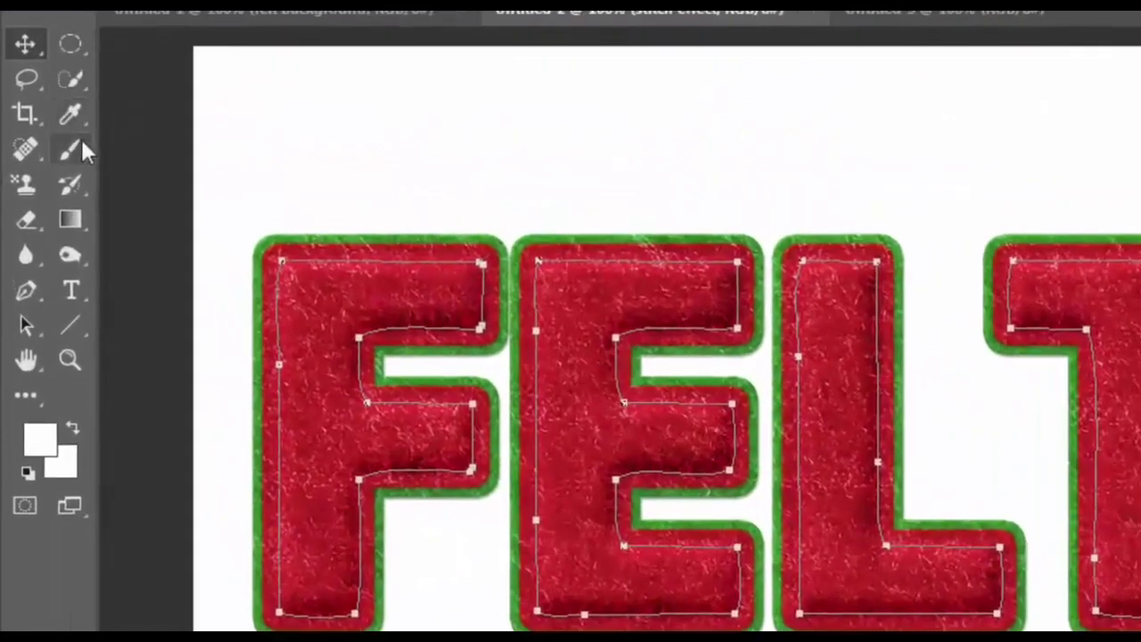
- Activate the Brush tool with the 27 px dashed stitch preset
left_click(78, 152)
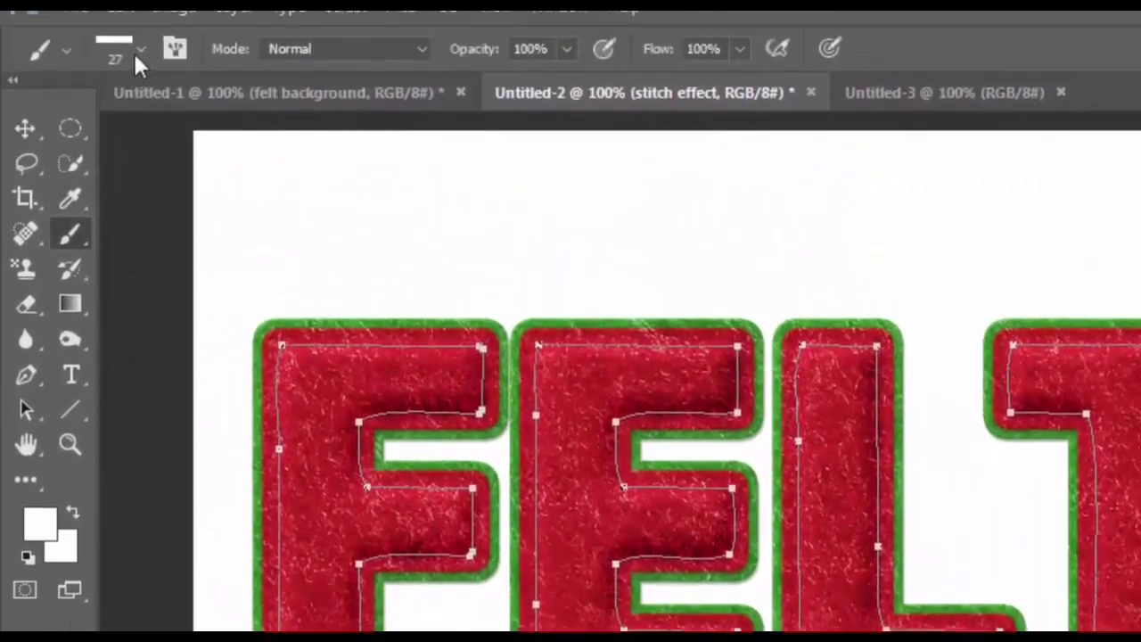
left_click(145, 73)
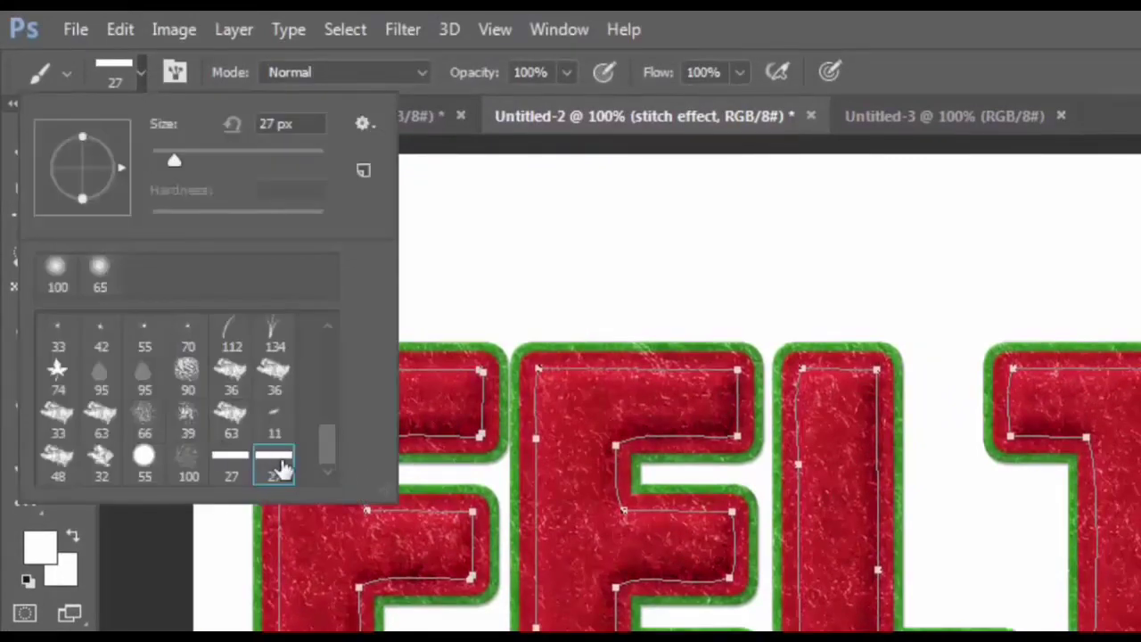
left_click(140, 69)
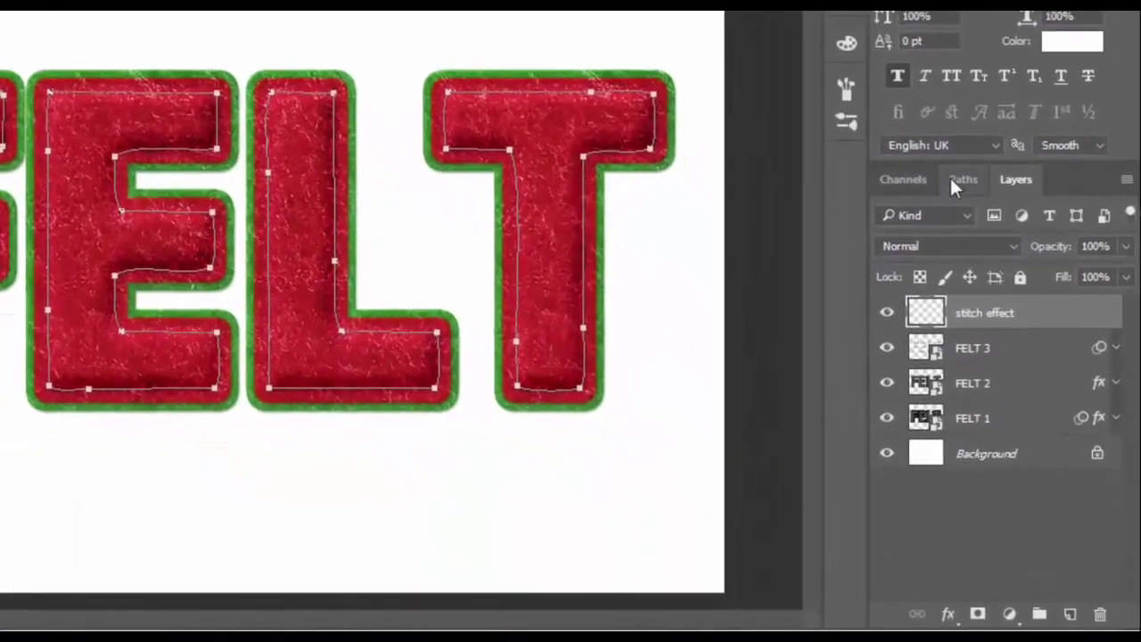
- Stroke the work path with the brush for white dashed stitches inside each letter, then delete the path
left_click(954, 181)
right_click(1003, 227)
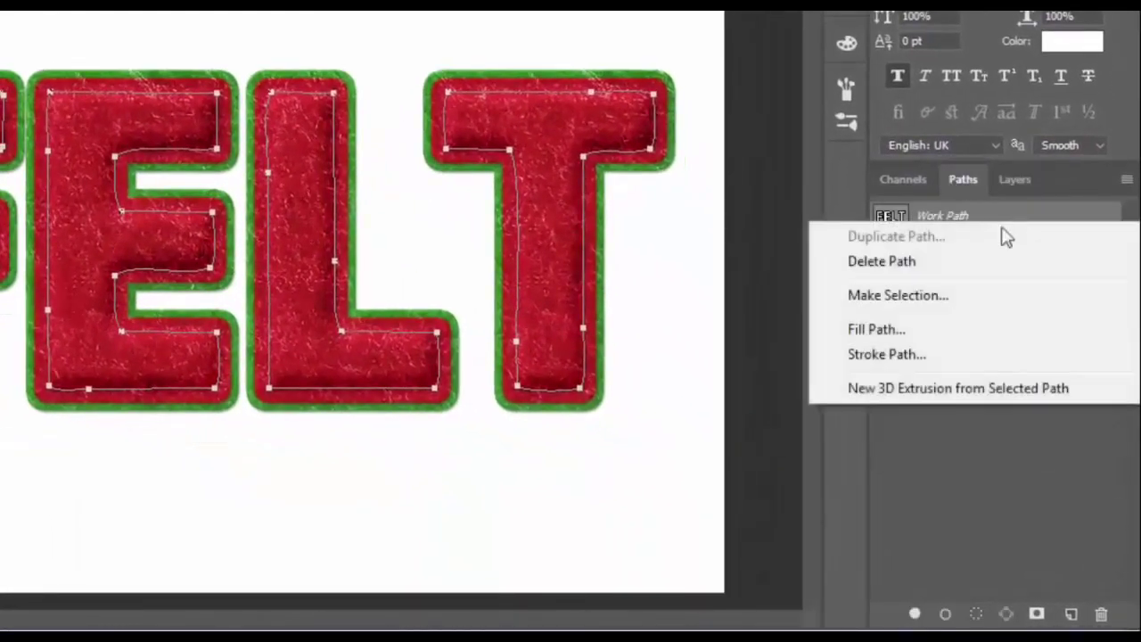
left_click(948, 355)
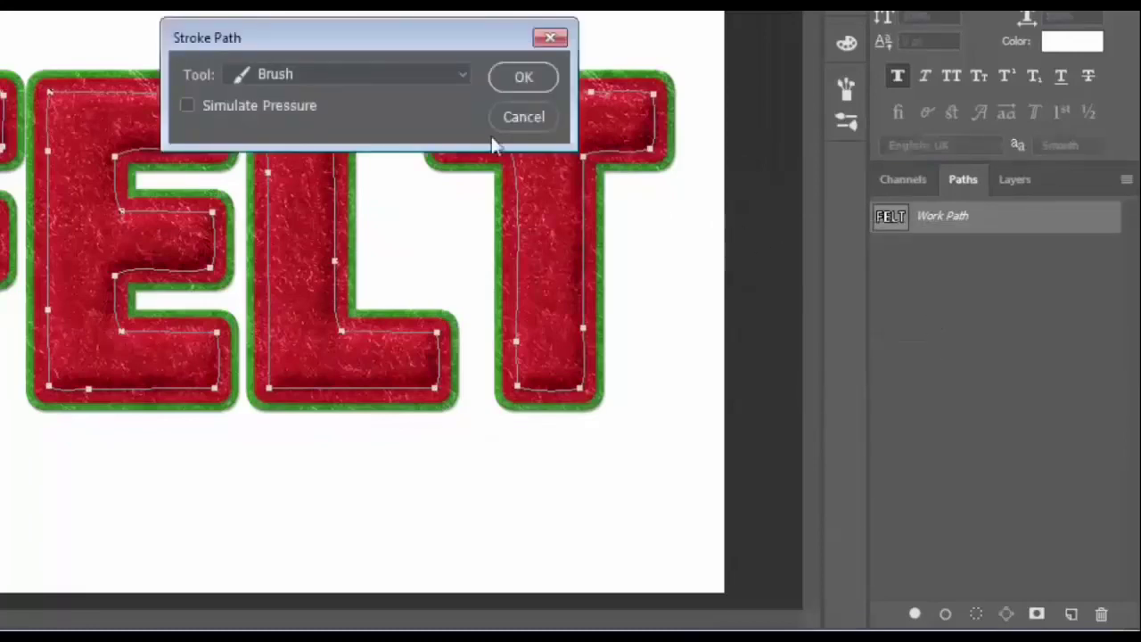
left_click(521, 77)
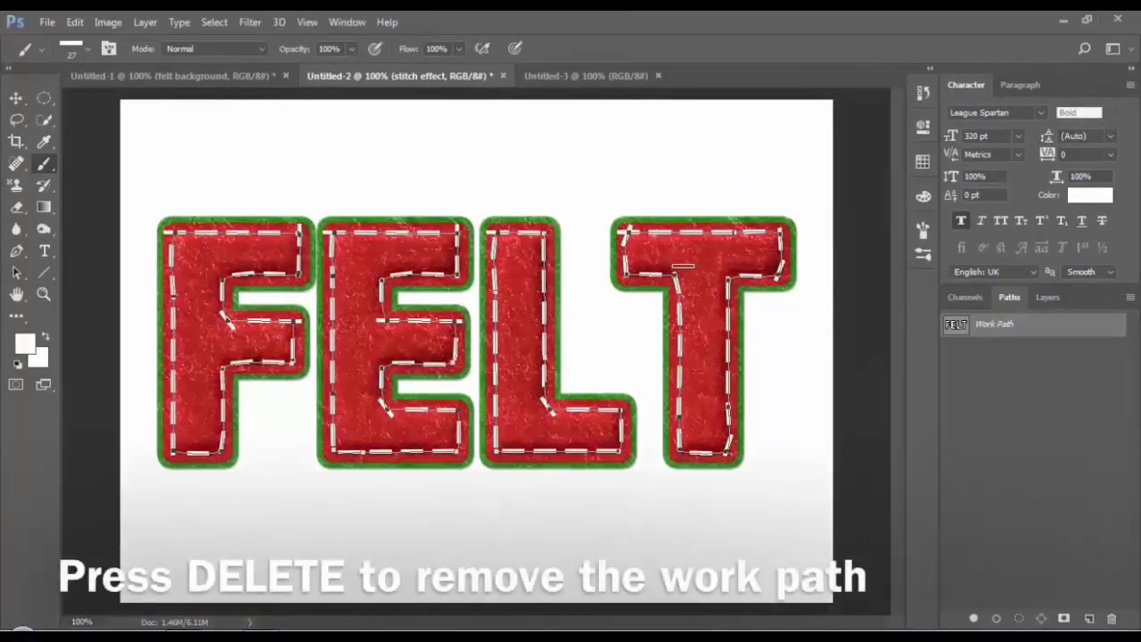
key("Delete")
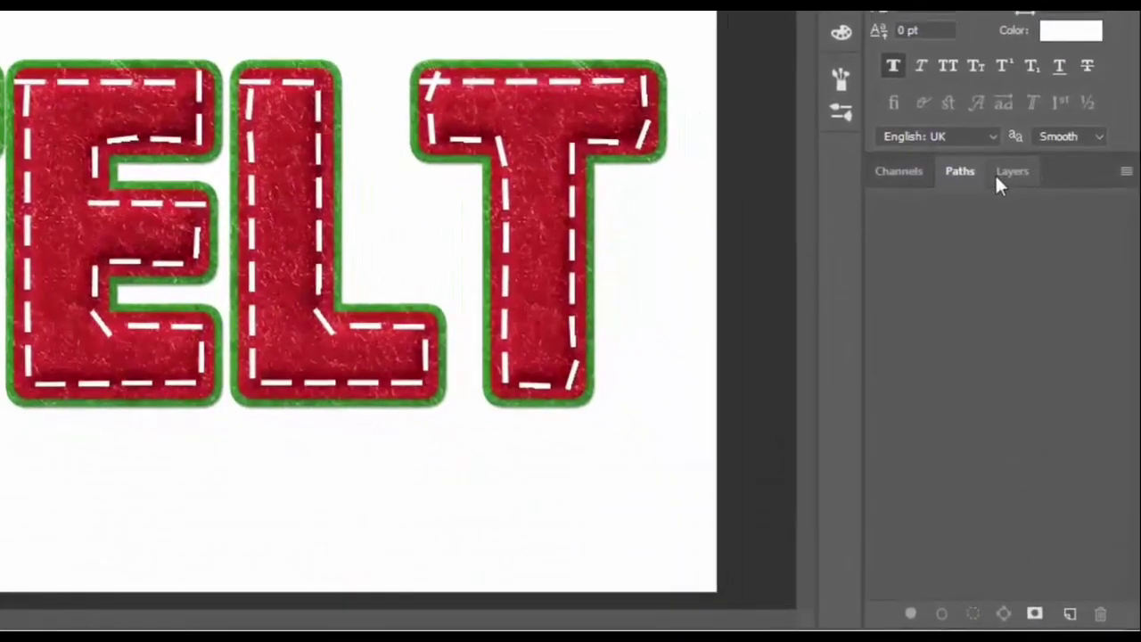
left_click(1012, 171)
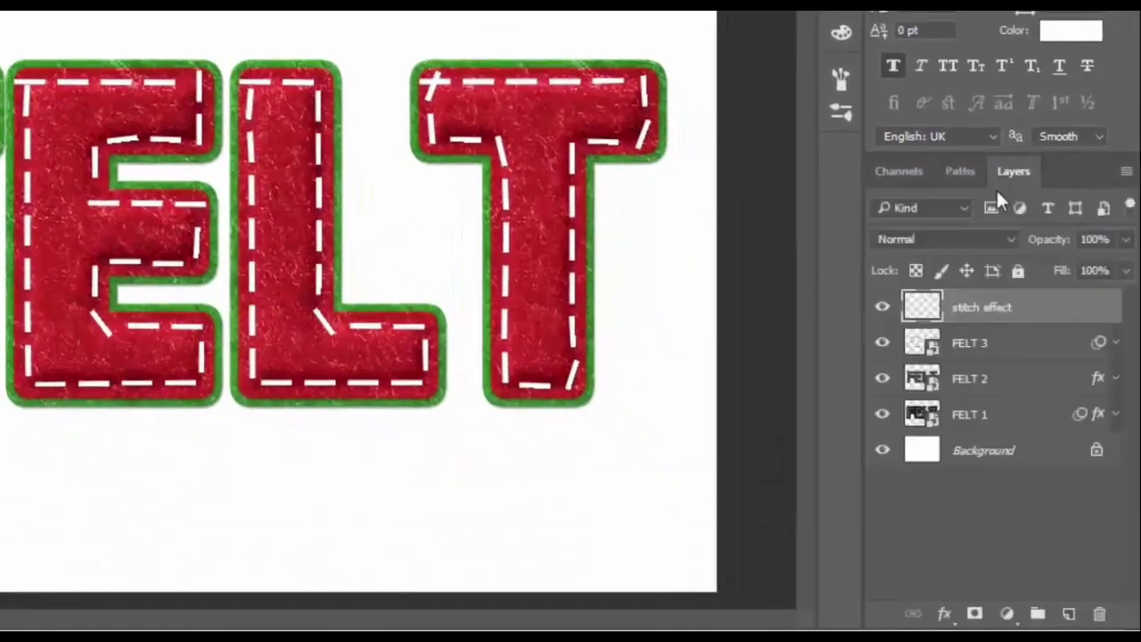
- Give stitch effect a black drop shadow at 75% opacity, size 4, and enable Color Overlay
right_click(999, 314)
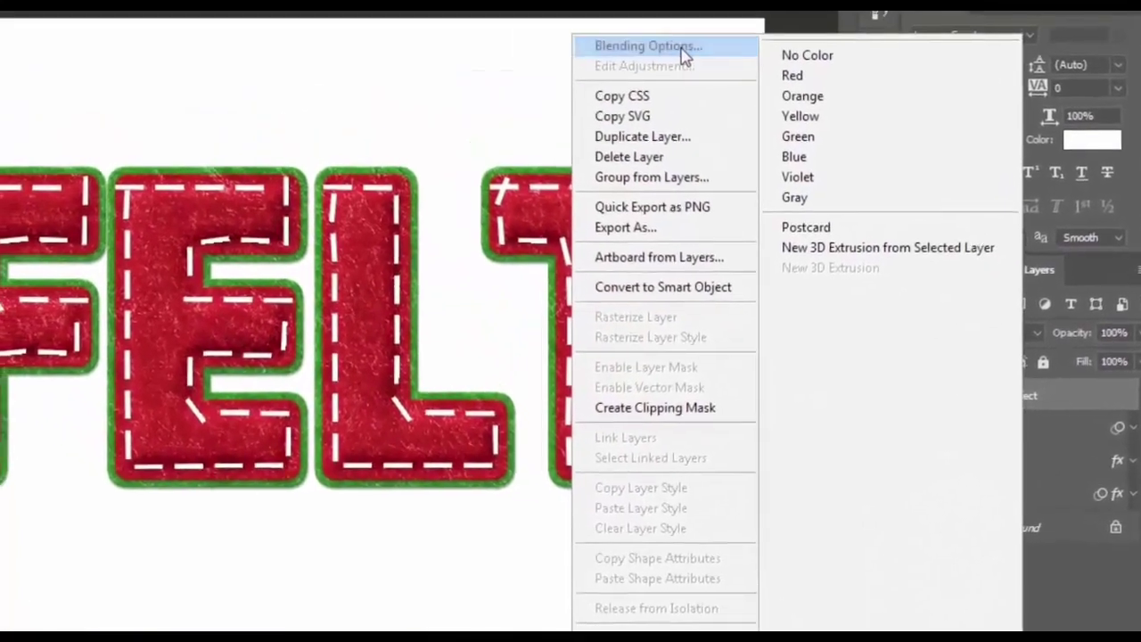
left_click(669, 36)
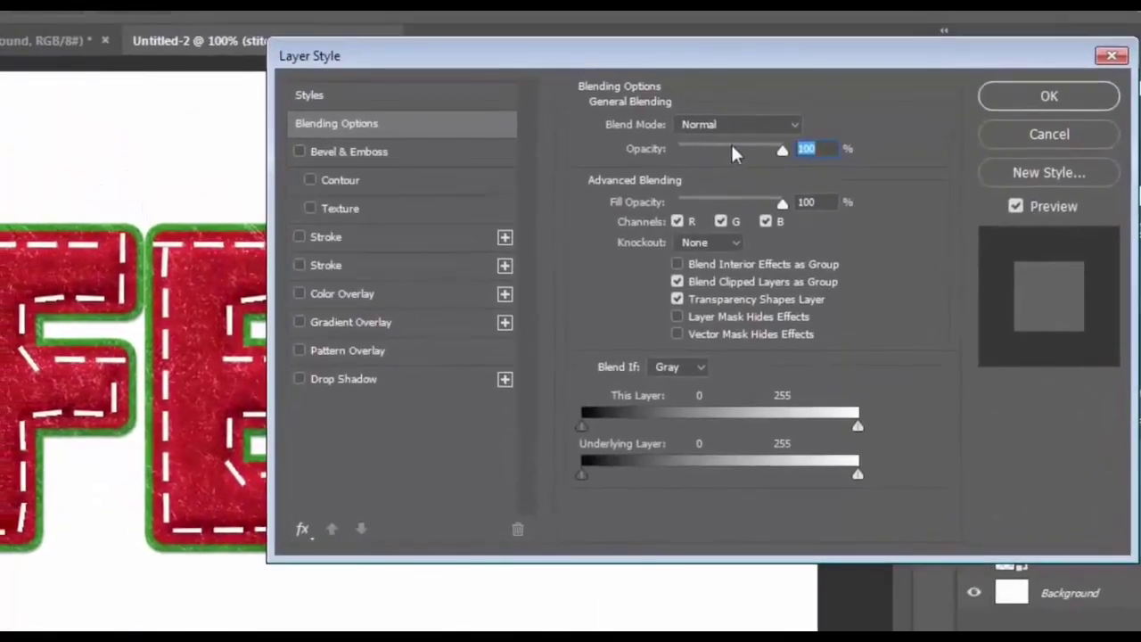
left_click(416, 381)
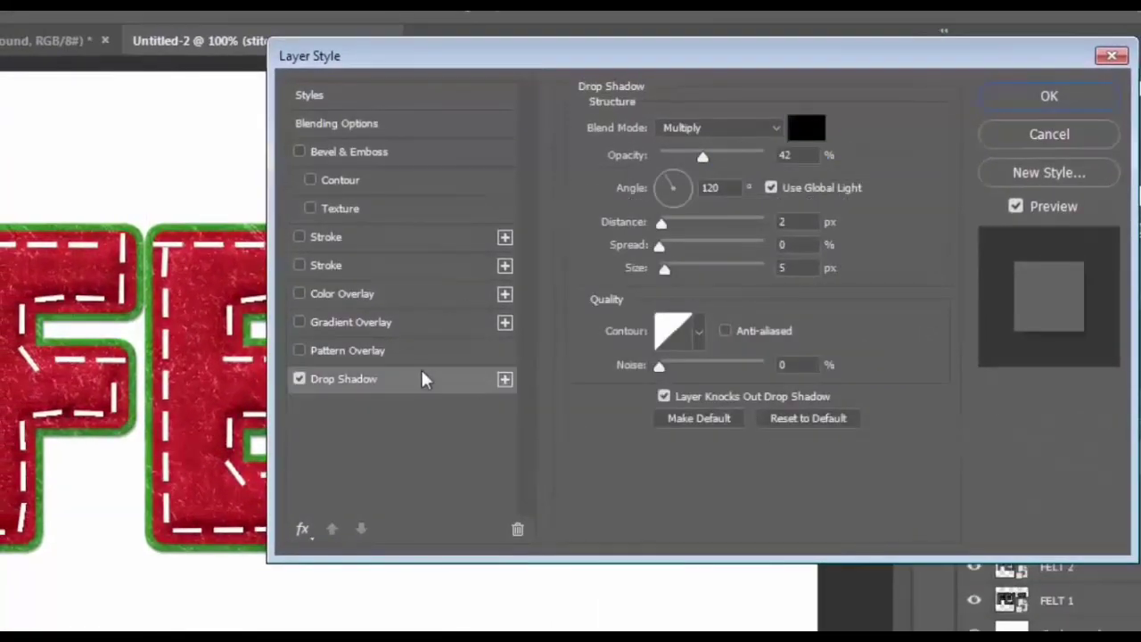
left_click(804, 155)
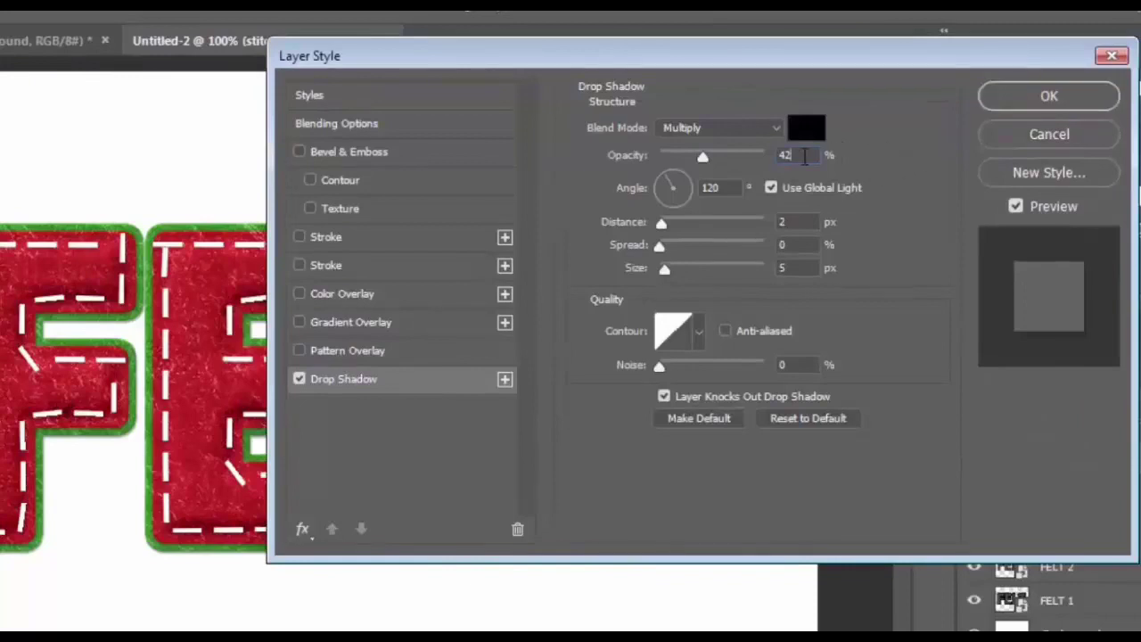
type("75")
left_click(799, 267)
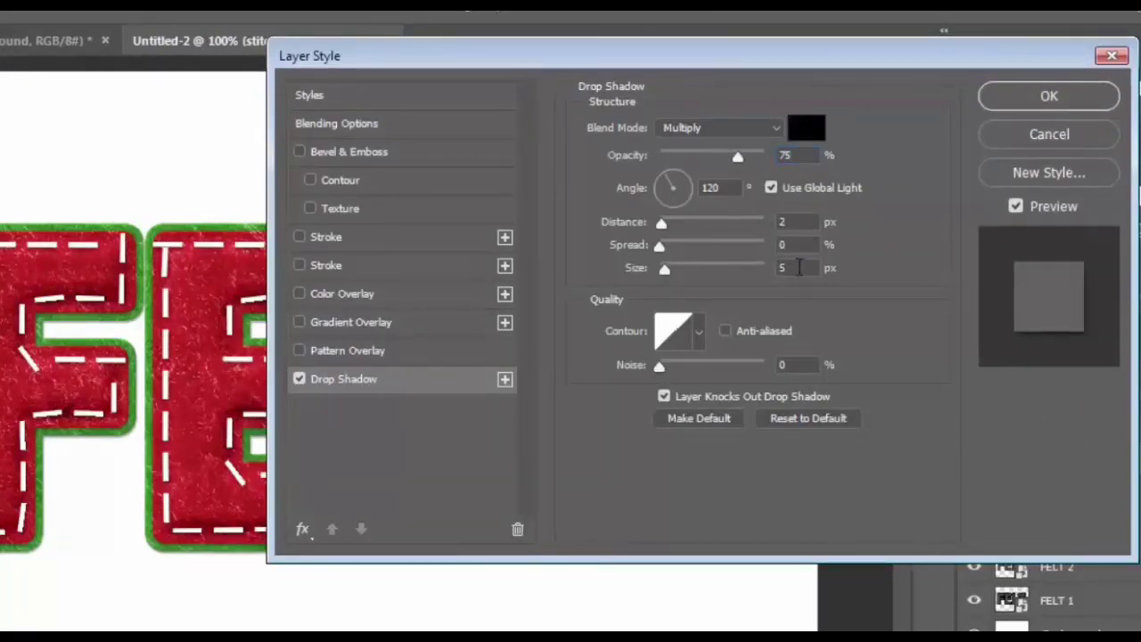
type("4")
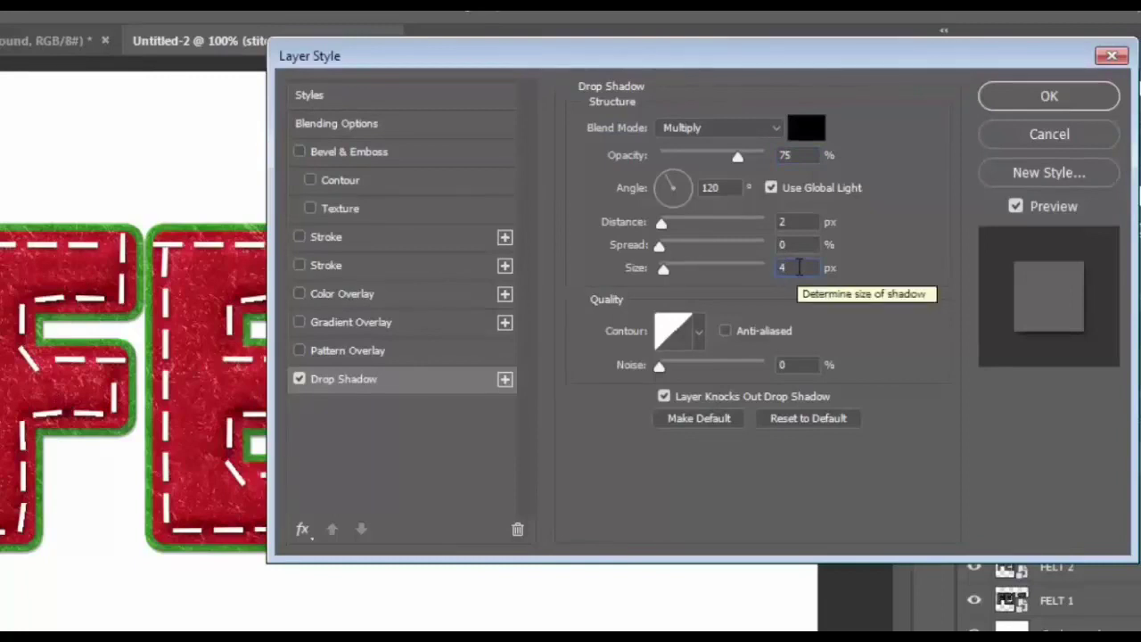
left_click(817, 130)
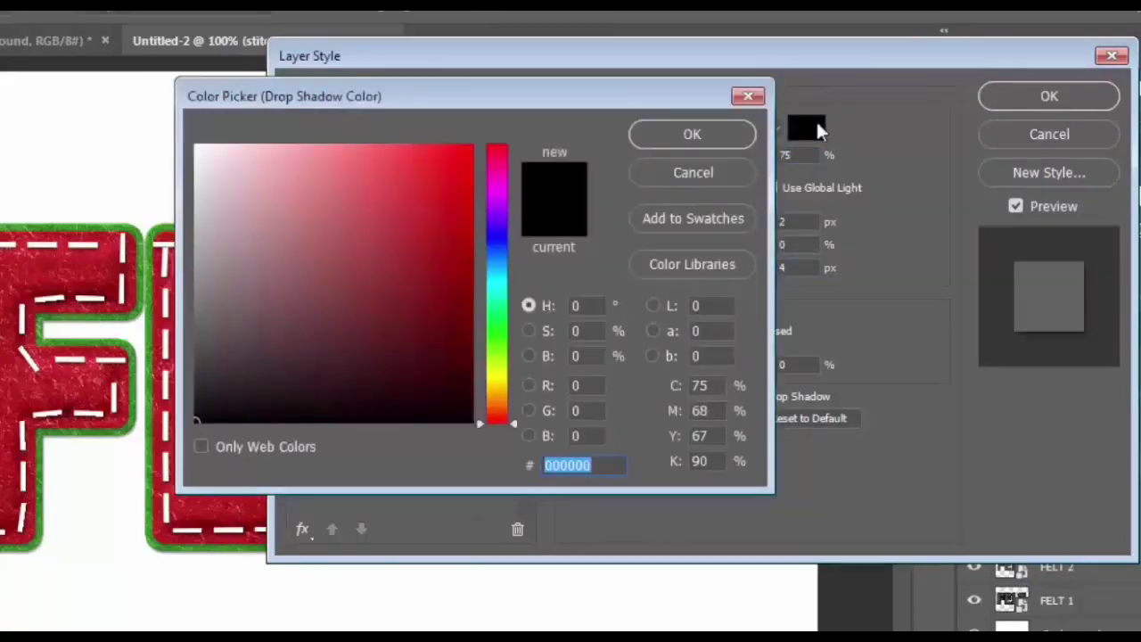
left_click(713, 131)
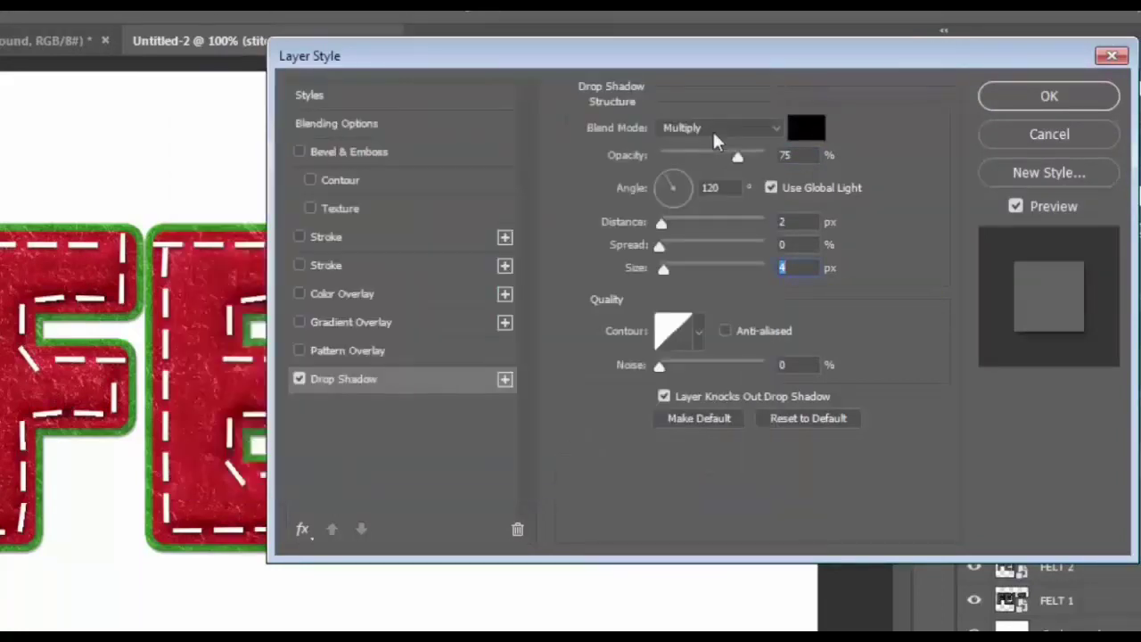
left_click(380, 297)
- Set the stitch colour overlay to cream e3dbc2 in Normal blend mode
left_click(807, 130)
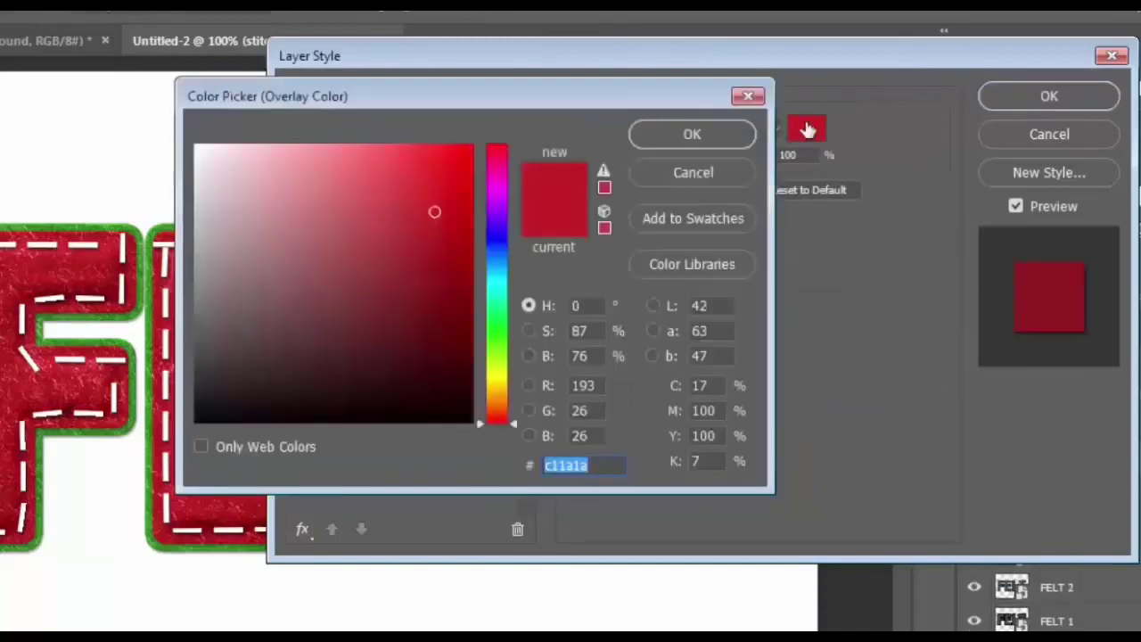
type("e3d")
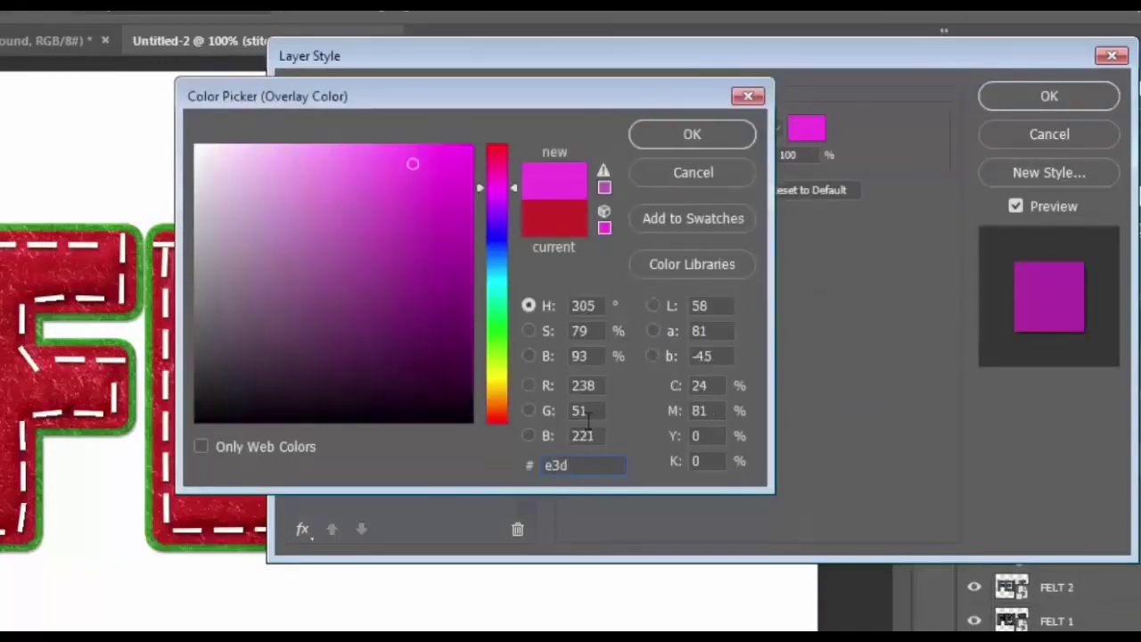
type("bc2")
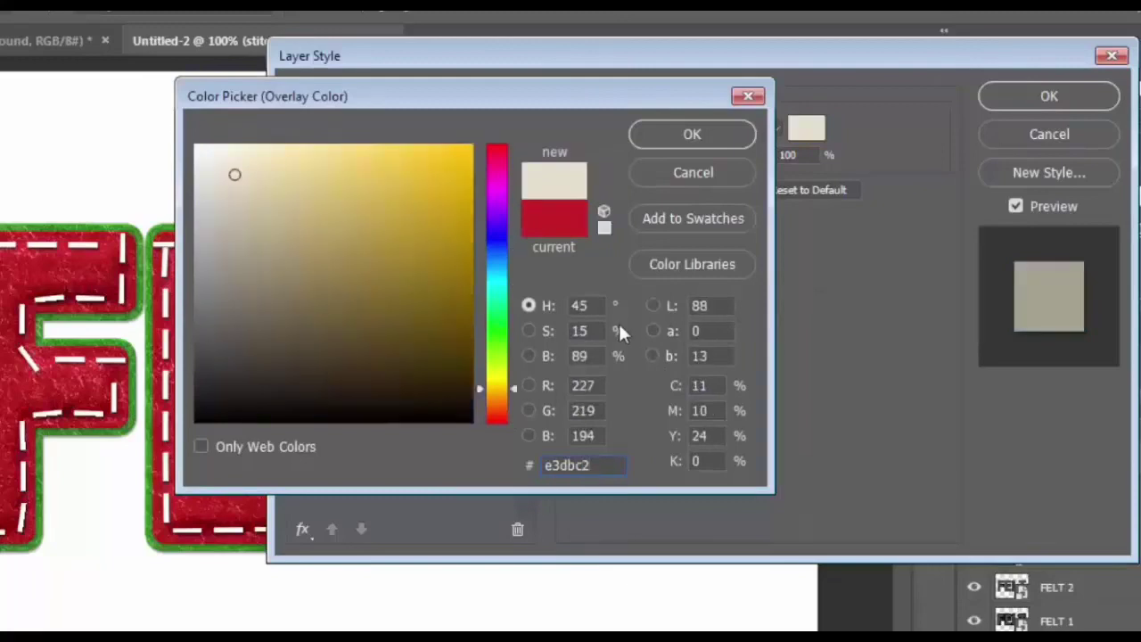
left_click(720, 134)
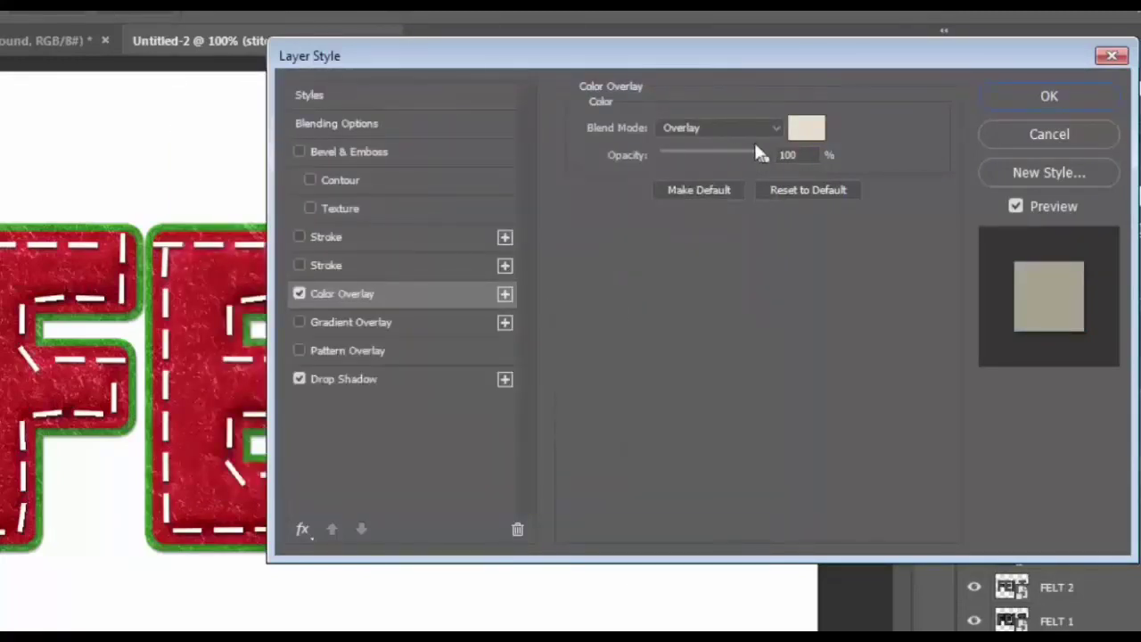
left_click(750, 127)
left_click(734, 147)
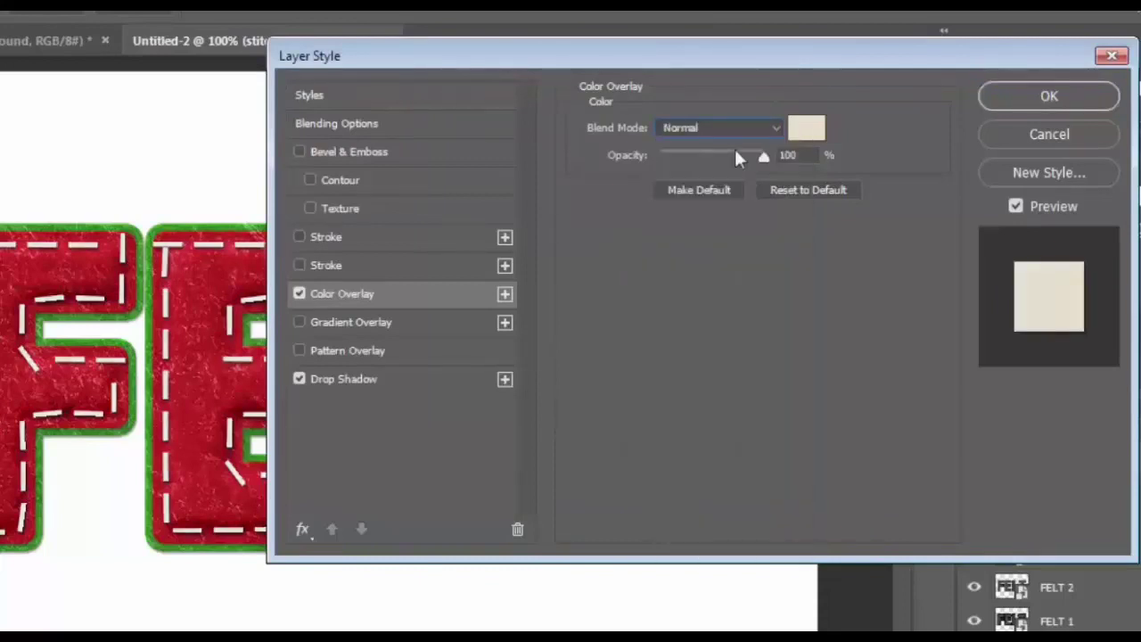
- Add a size 5 bevel with a white Screen highlight and black shadow, and apply the style
left_click(445, 156)
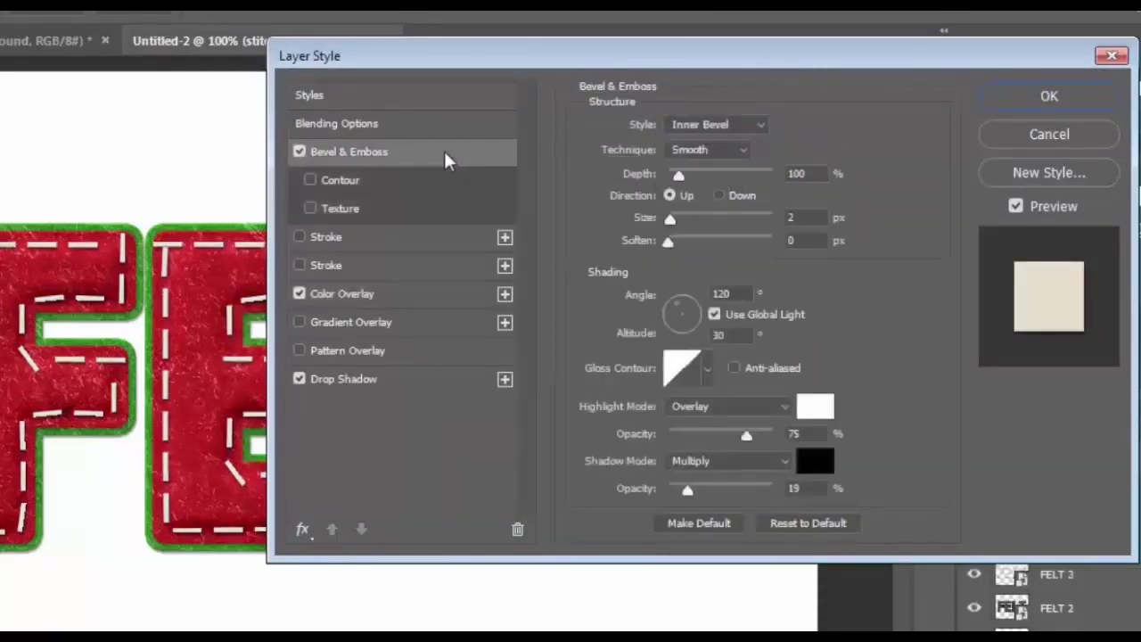
double_click(805, 214)
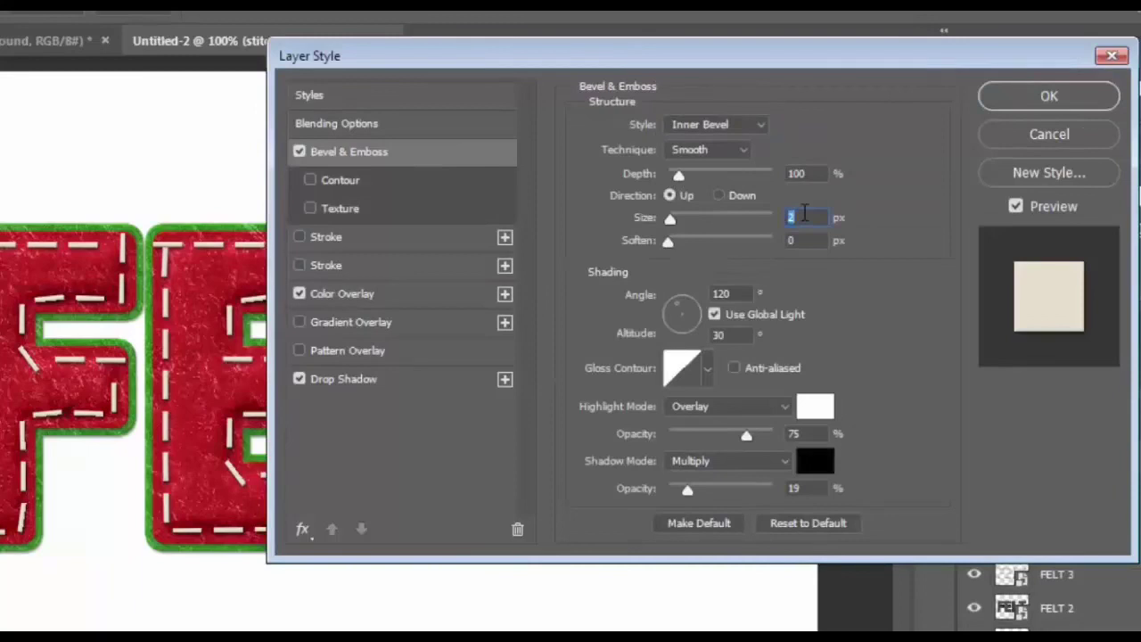
type("5")
left_click(762, 403)
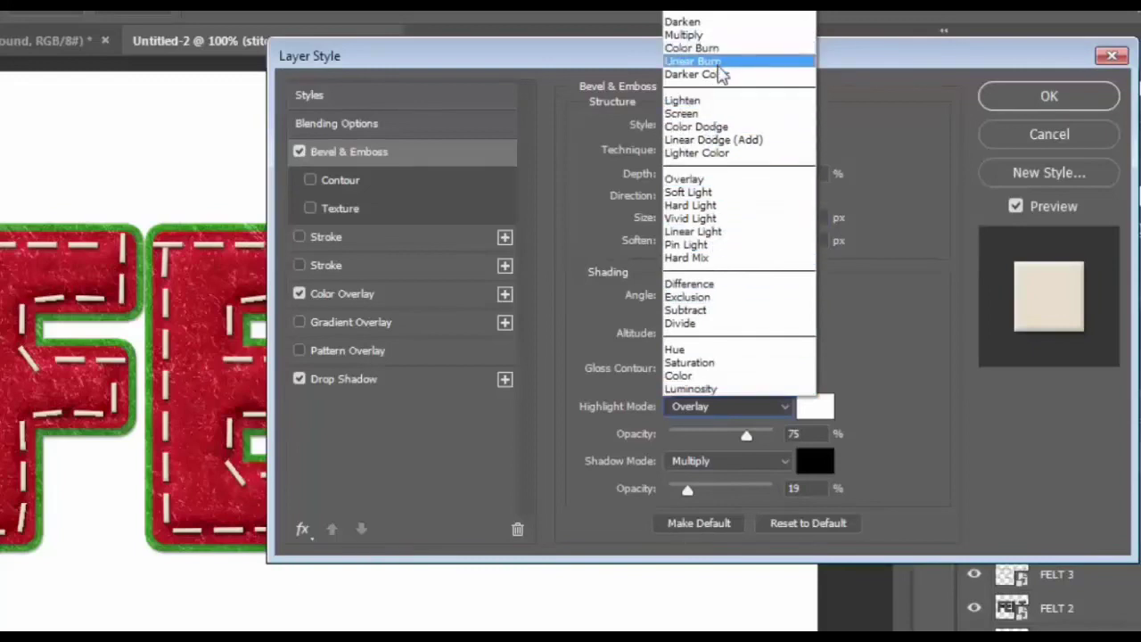
left_click(713, 115)
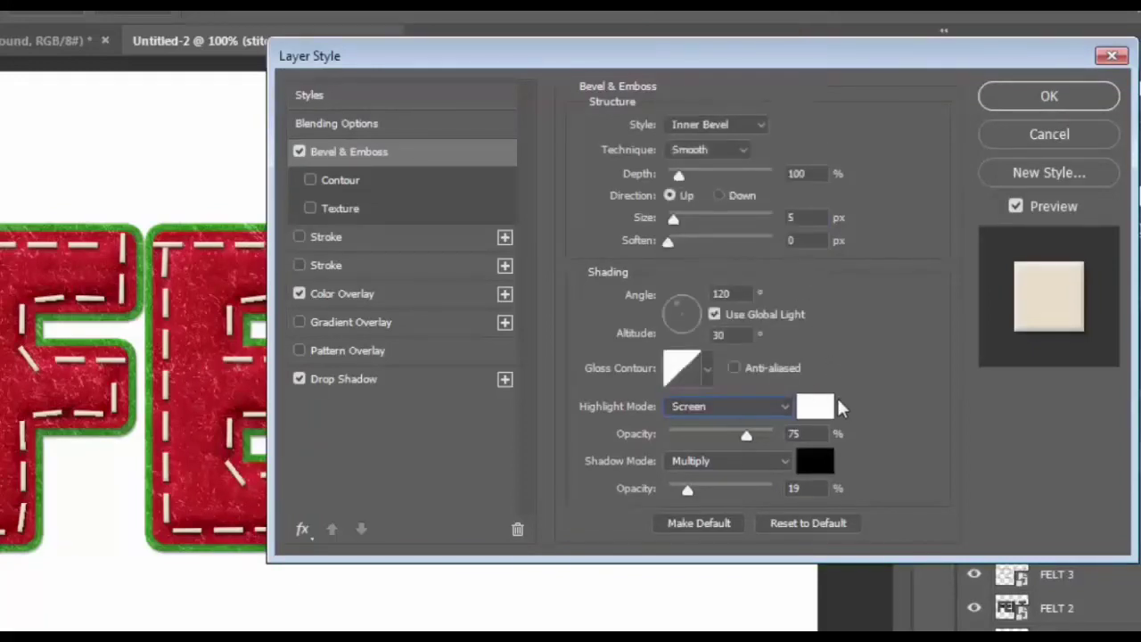
left_click(816, 407)
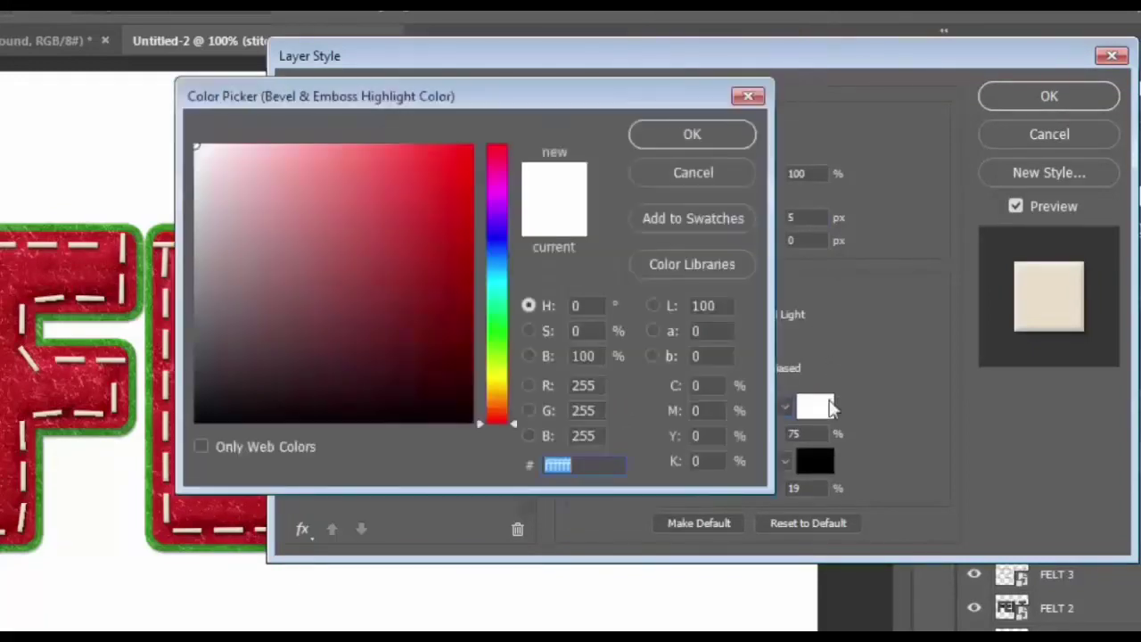
left_click(717, 132)
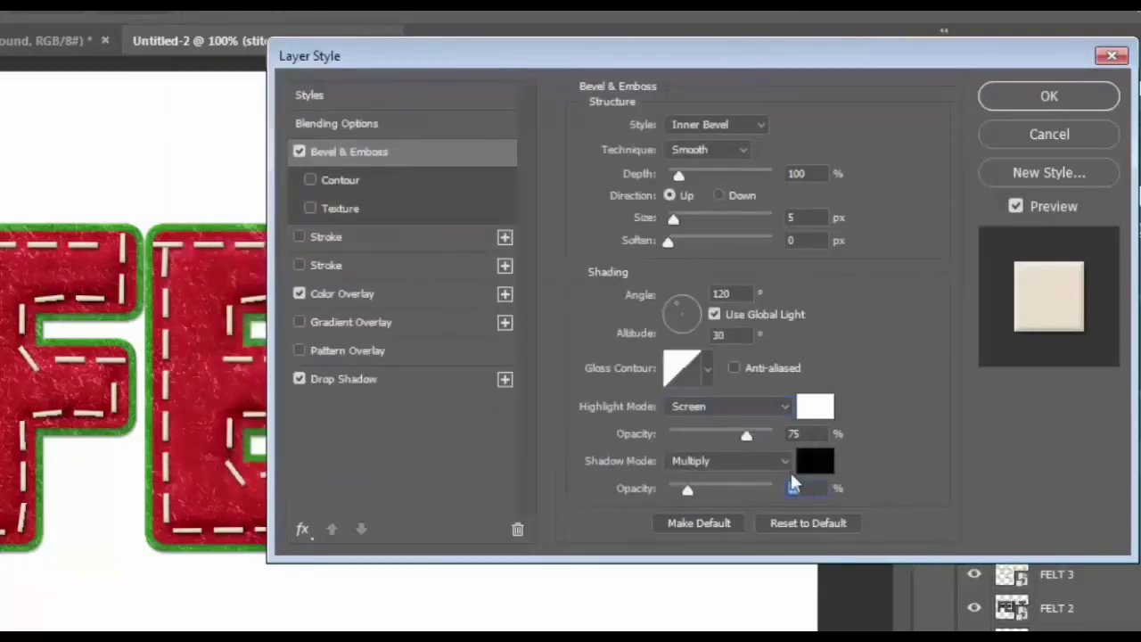
scroll(794, 484, "up", 10)
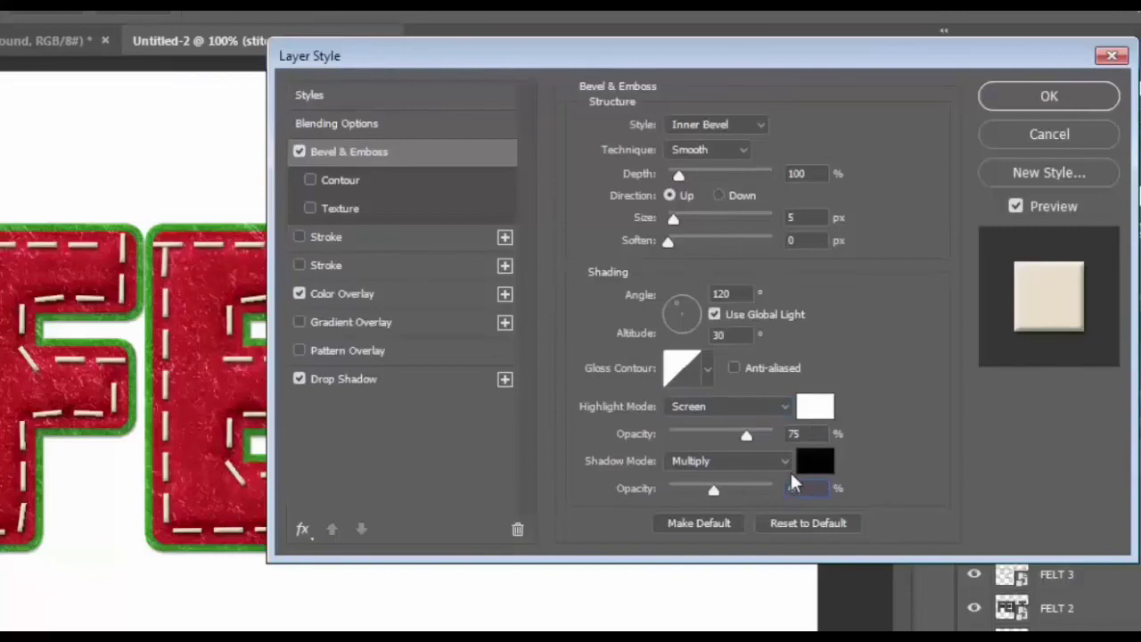
left_click(823, 457)
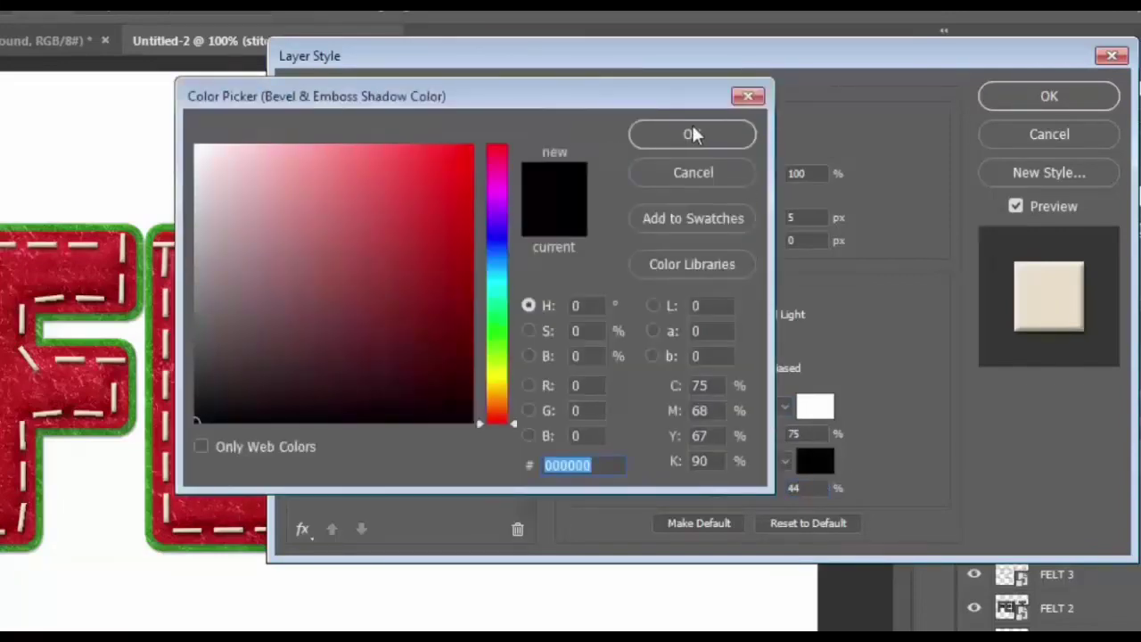
left_click(691, 124)
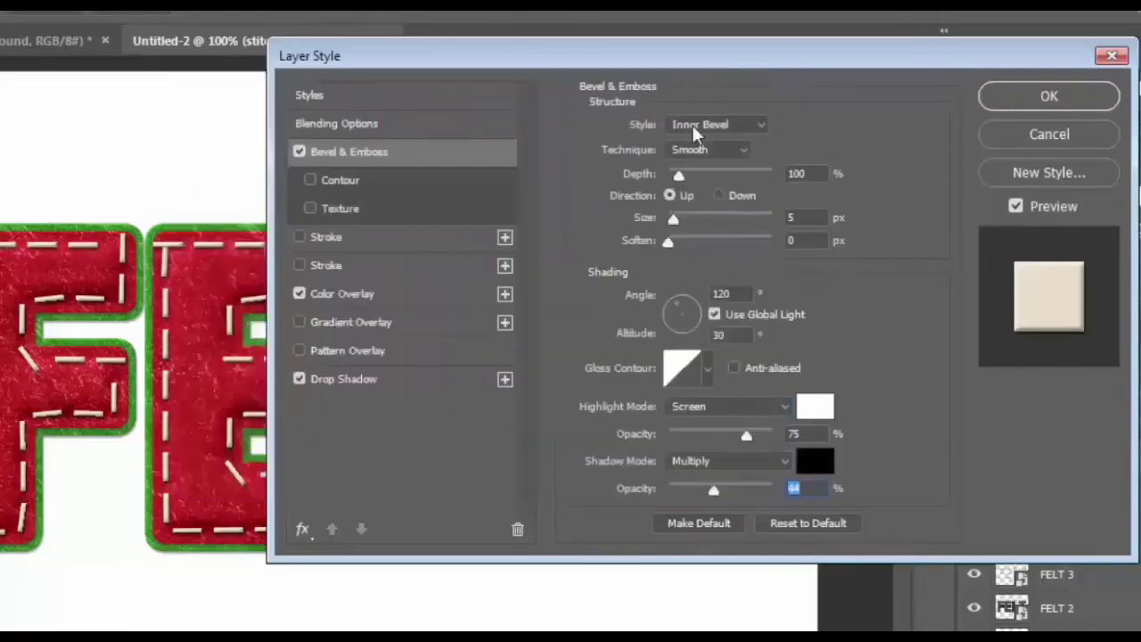
left_click(1044, 101)
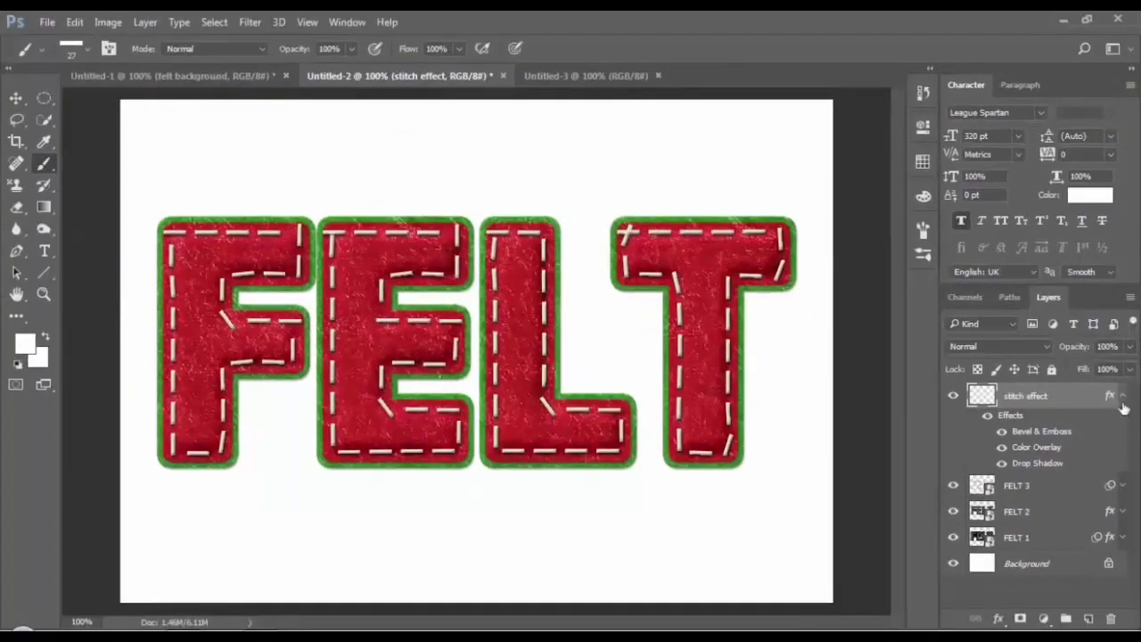
- Convert the stitch effect and FELT 1–3 layers into a single smart object
left_click(1122, 398)
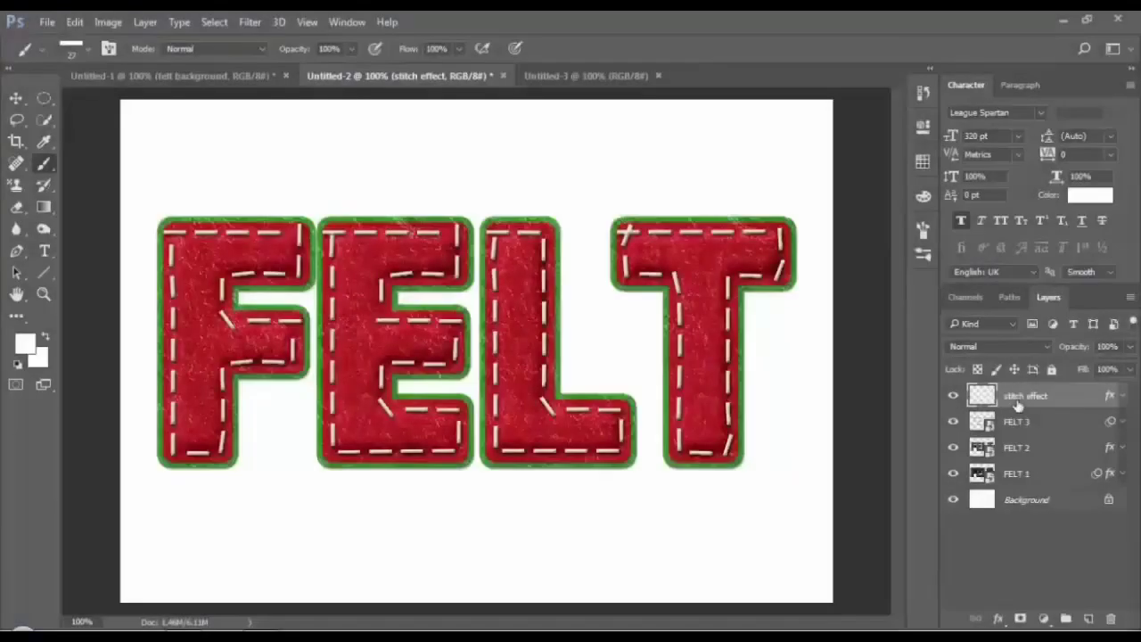
left_click(1012, 345, "ctrl")
left_click(1012, 380, "ctrl")
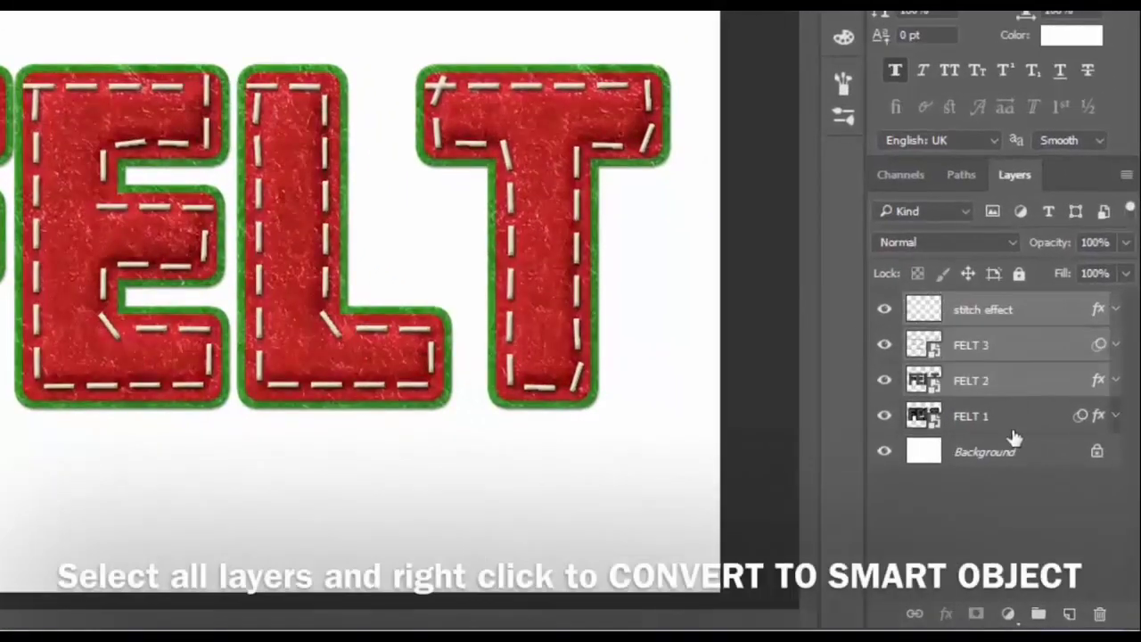
left_click(1014, 431, "ctrl")
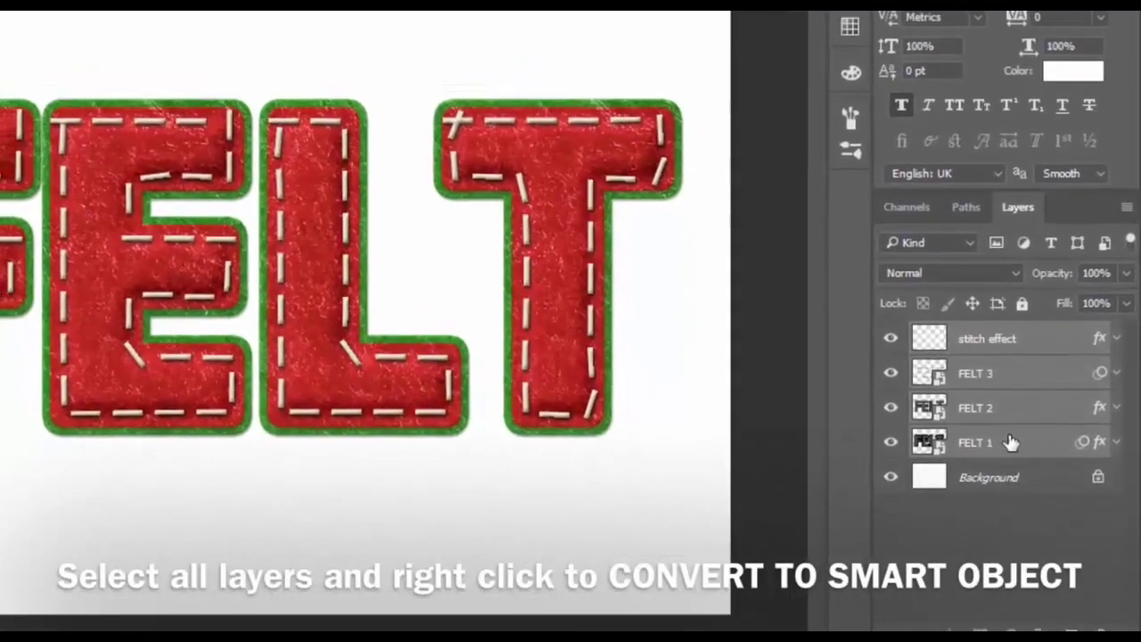
right_click(1007, 415)
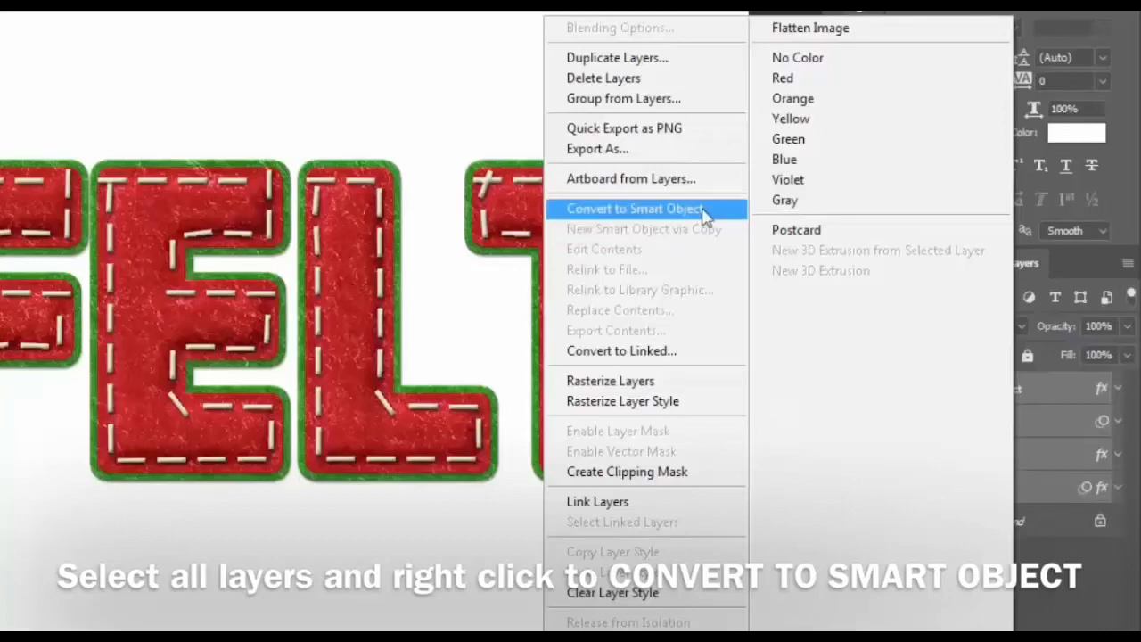
left_click(703, 211)
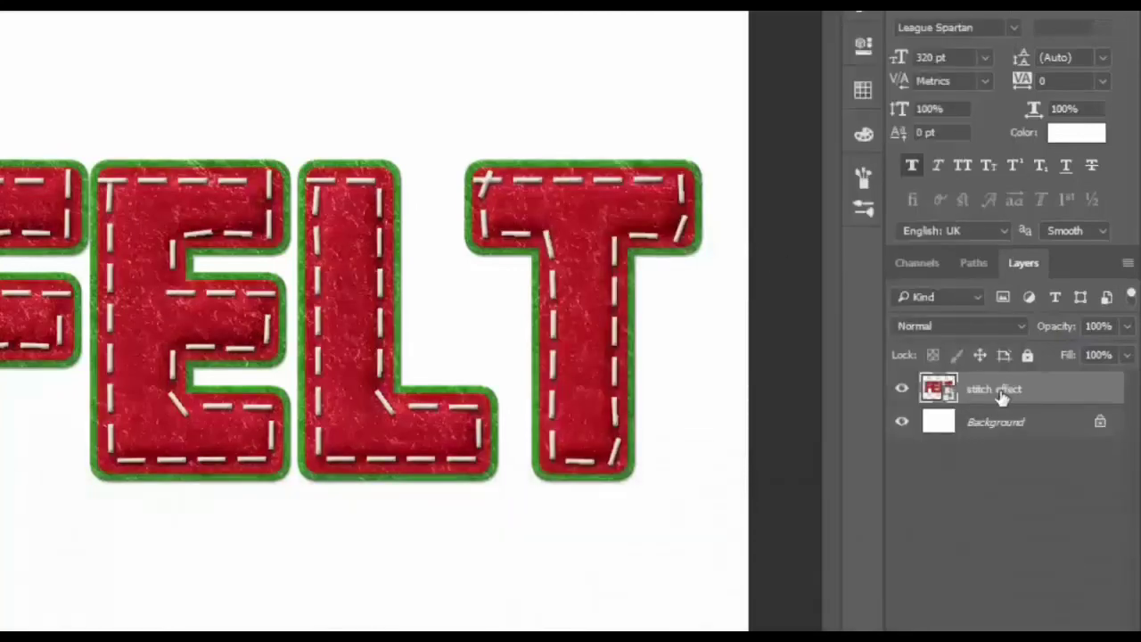
- Duplicate the smart object into Untitled-1 as a layer named 'felt text'
right_click(1002, 397)
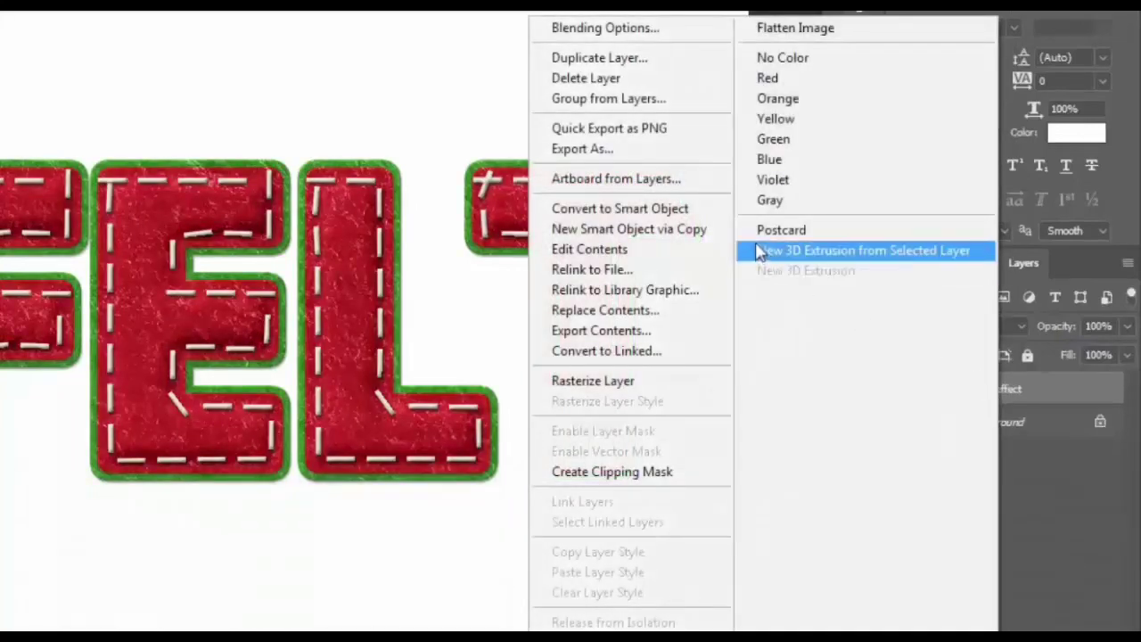
left_click(616, 57)
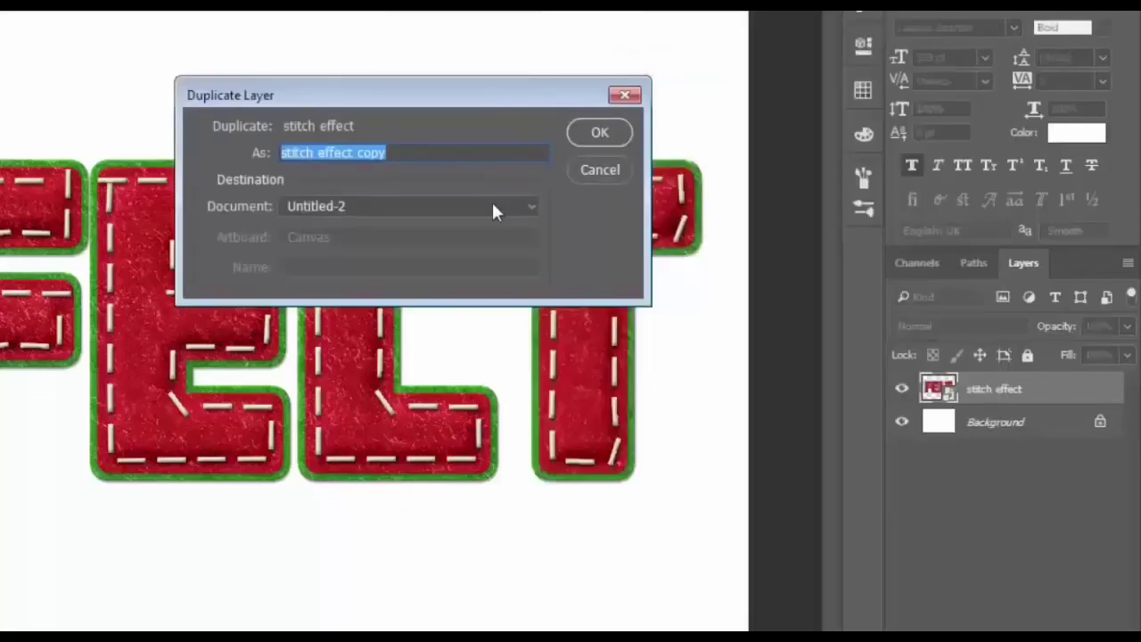
left_click(480, 206)
left_click(474, 227)
type("felt tex")
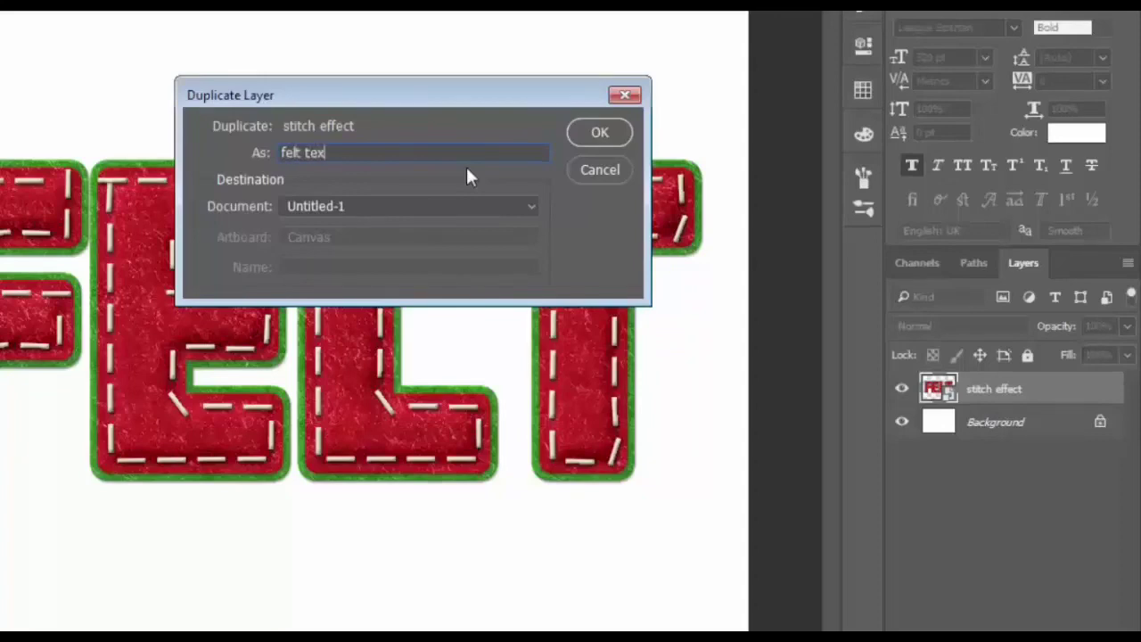
type("t")
left_click(600, 132)
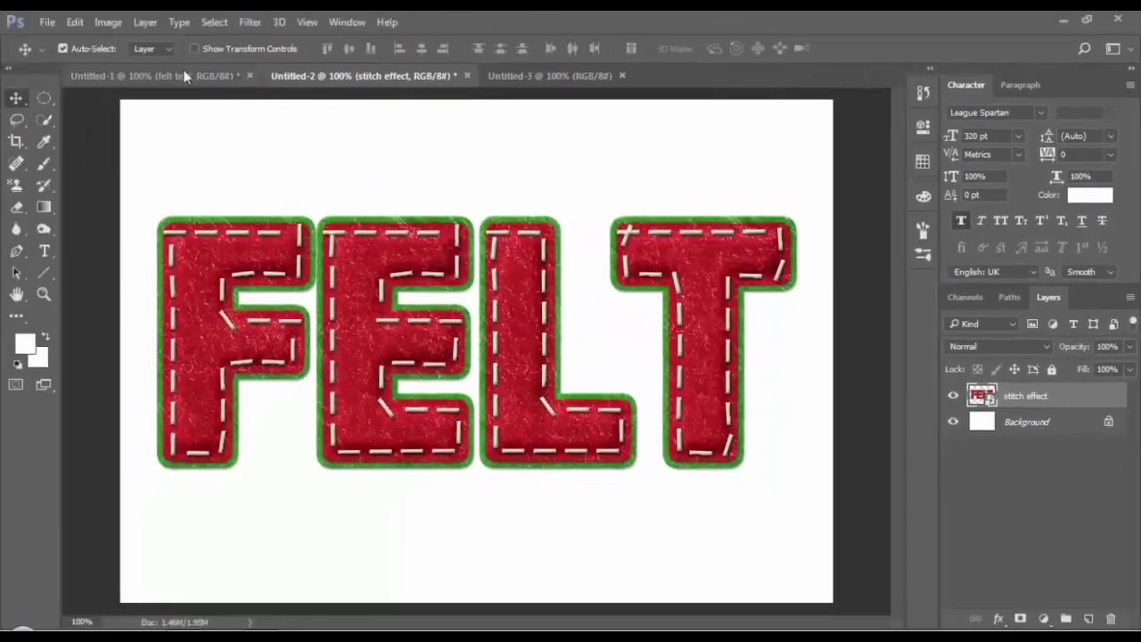
- In Untitled-1, make a hidden backup copy of the felt text layer
left_click(184, 75)
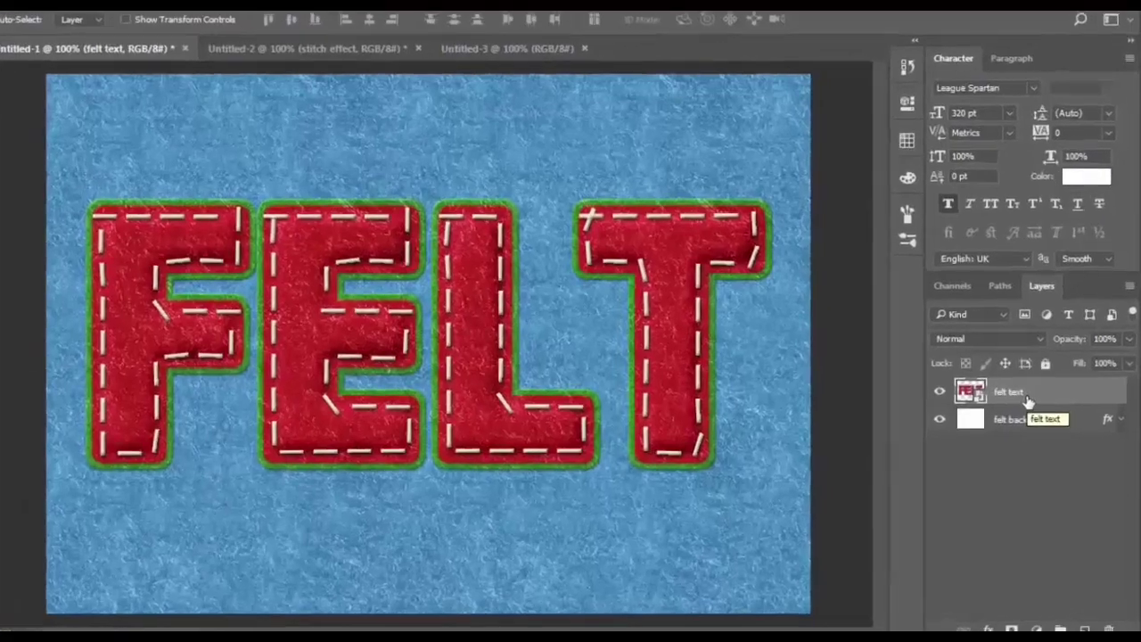
right_click(1035, 406)
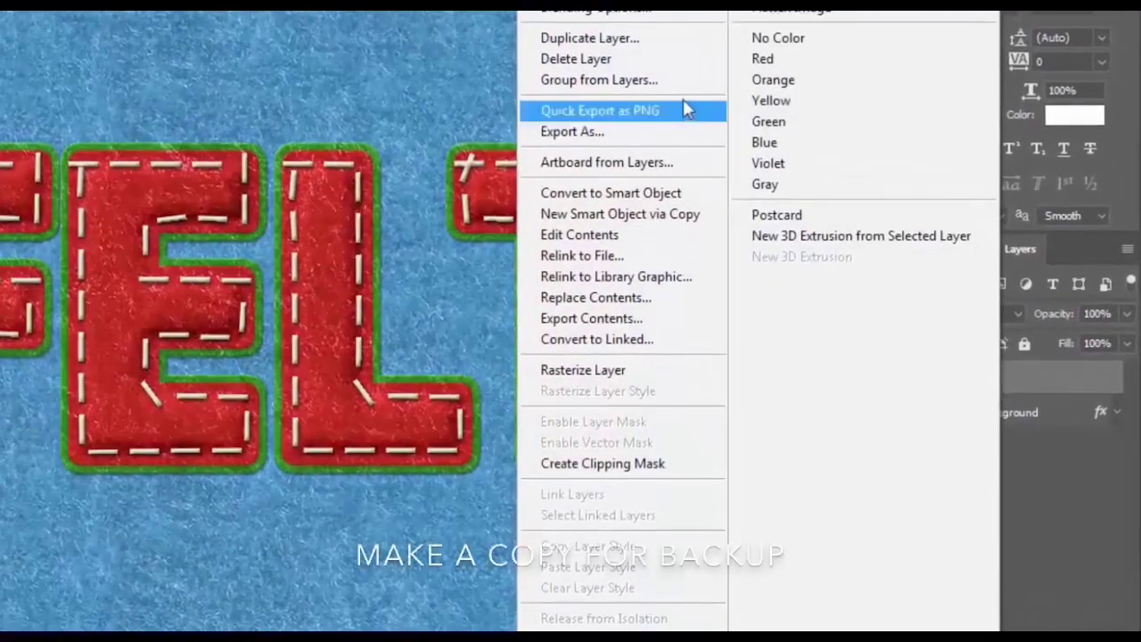
left_click(673, 52)
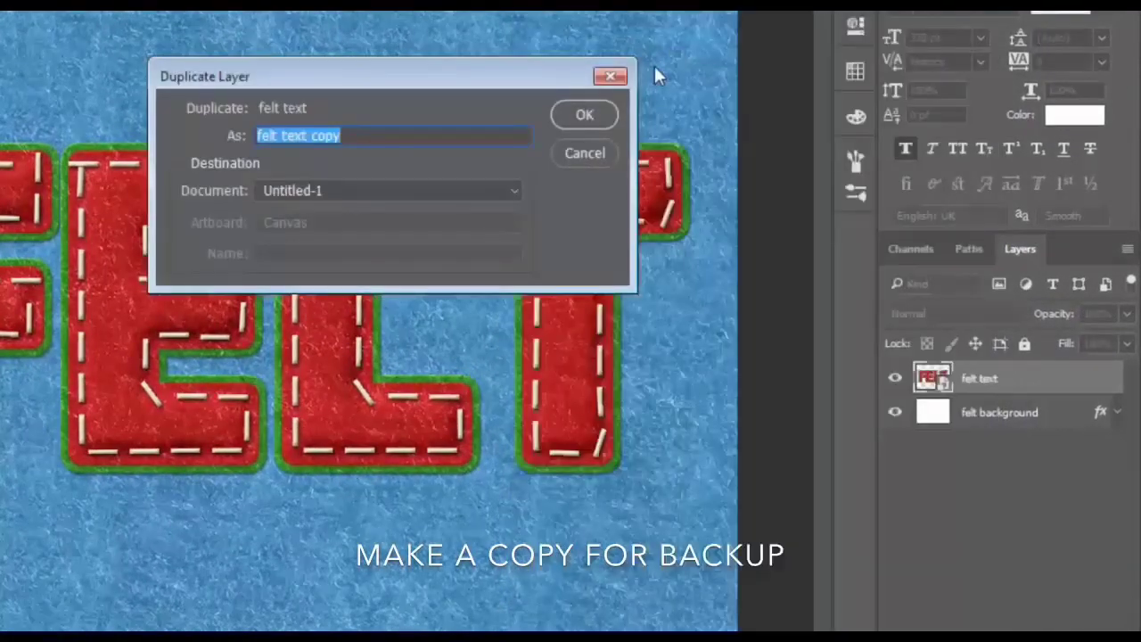
left_click(586, 116)
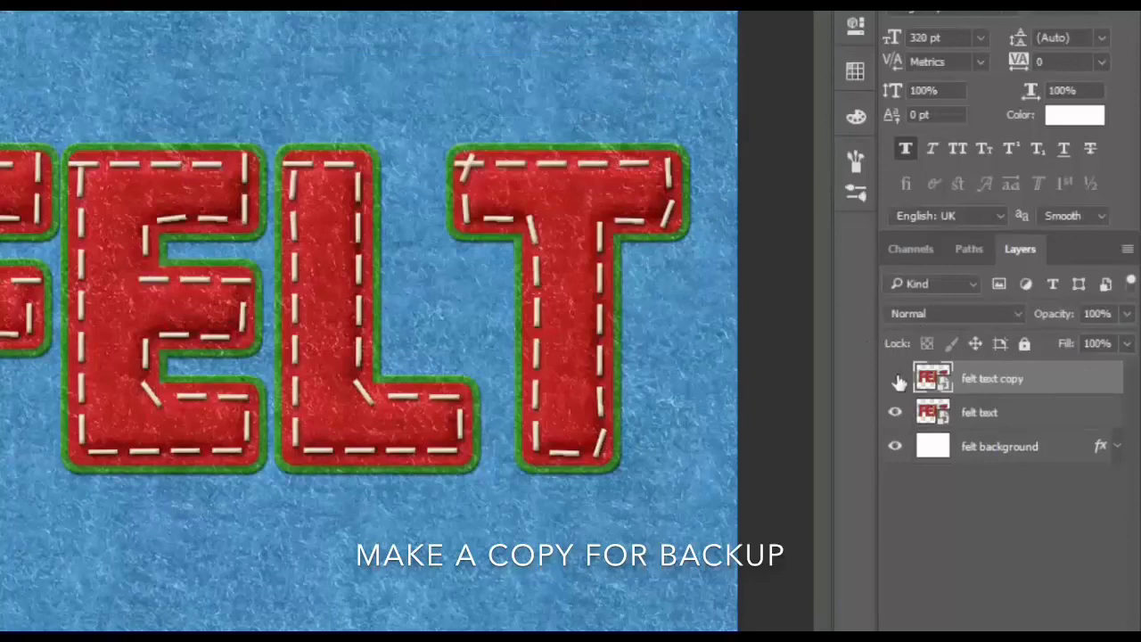
left_click(896, 380)
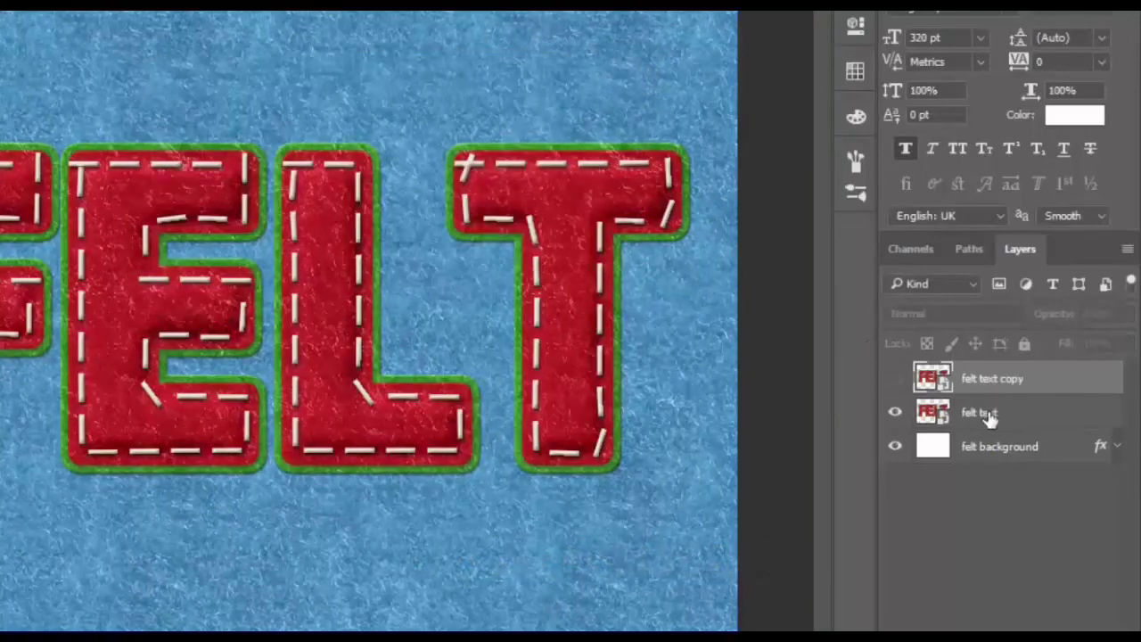
- Rasterize the original felt text layer
left_click(988, 414)
right_click(988, 415)
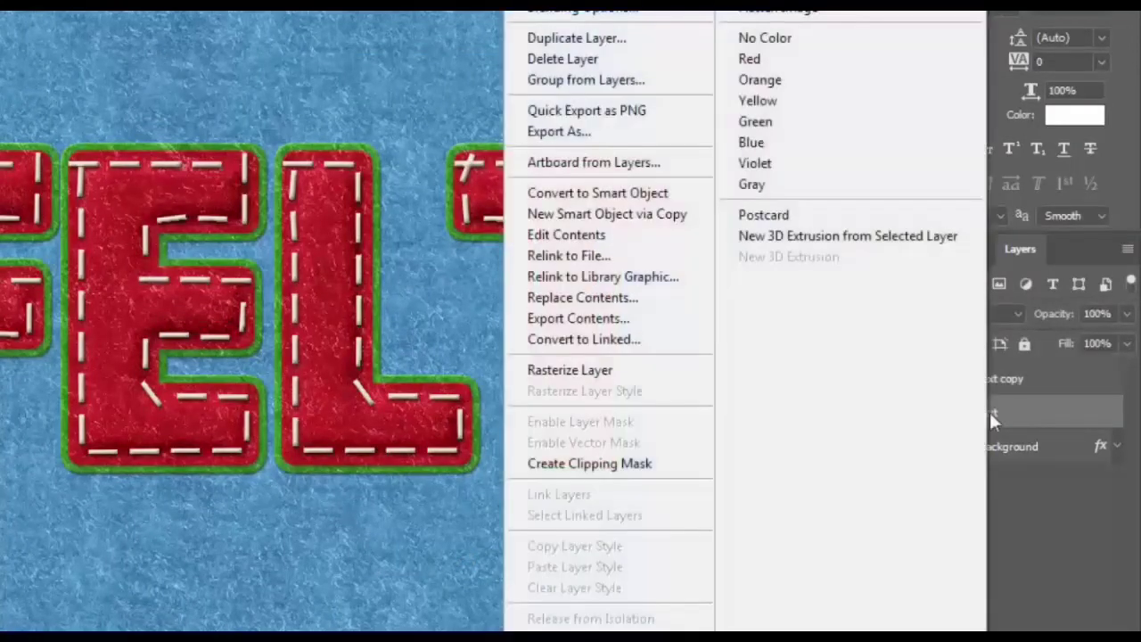
left_click(631, 379)
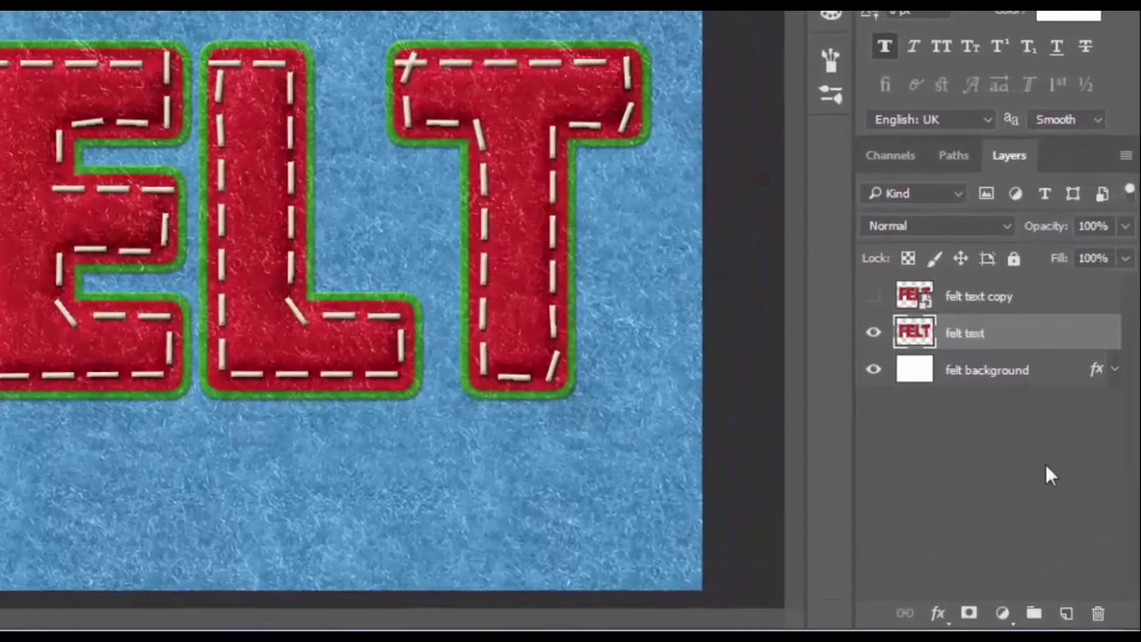
- Add a new empty layer named F above felt text
left_click(1068, 613)
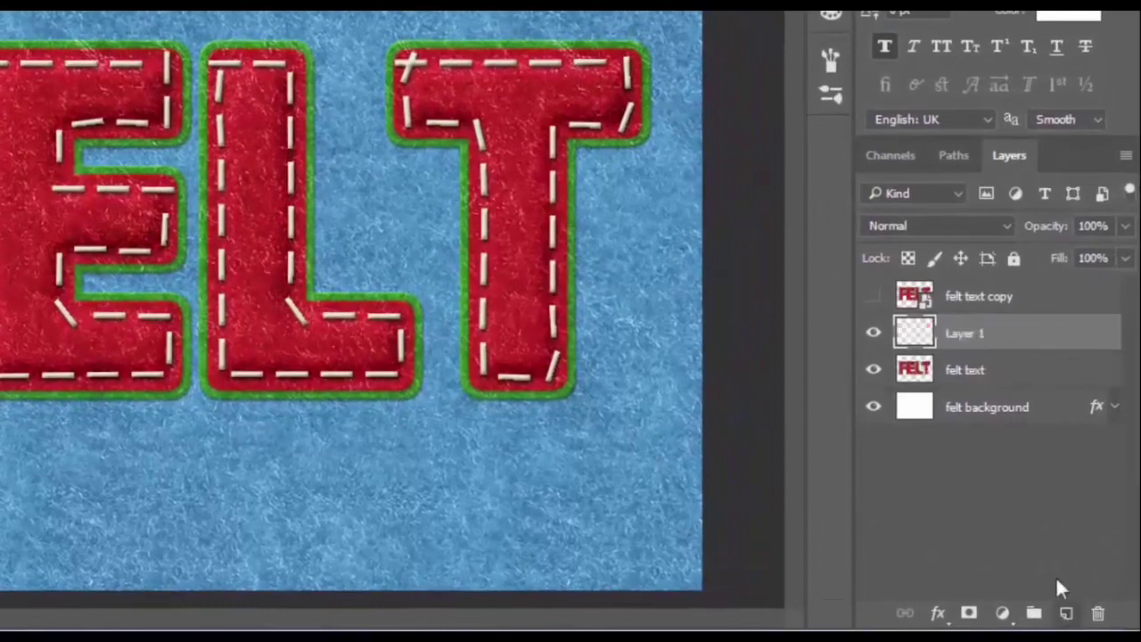
double_click(979, 333)
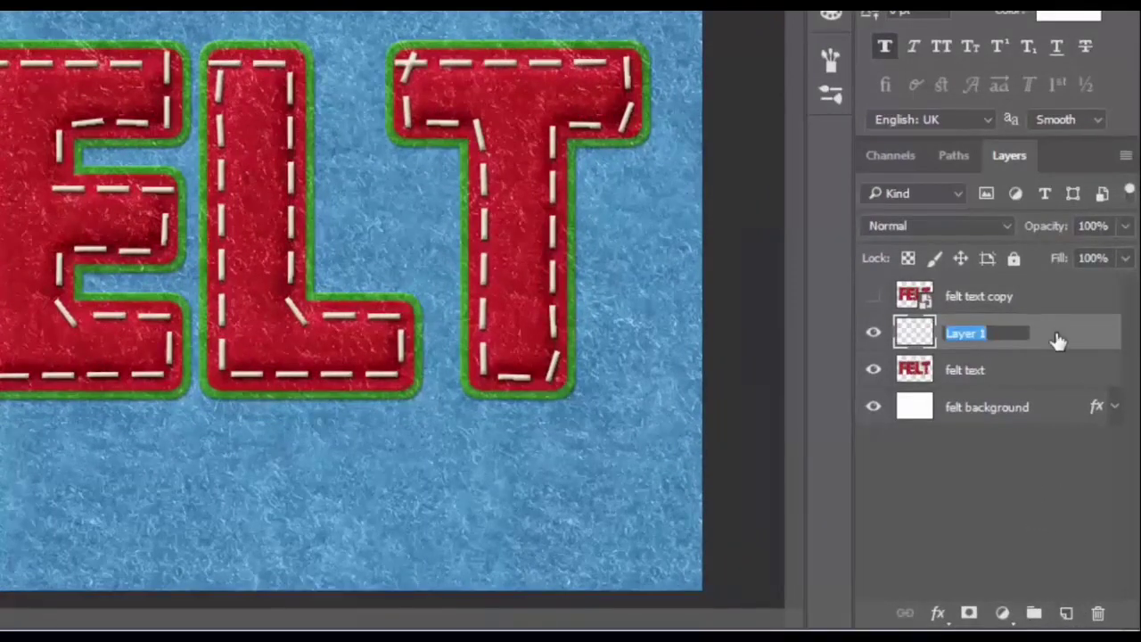
type("F")
key("Return")
left_click(1039, 373)
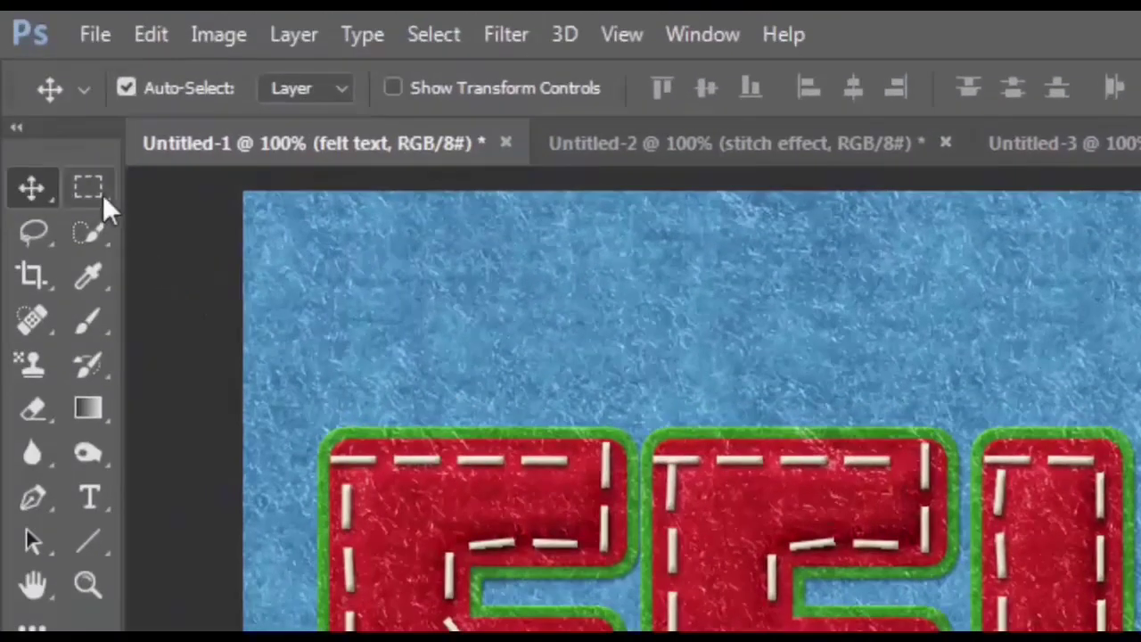
- Cut the letter F out of felt text with a rectangular selection
left_click(106, 207)
left_click(133, 219)
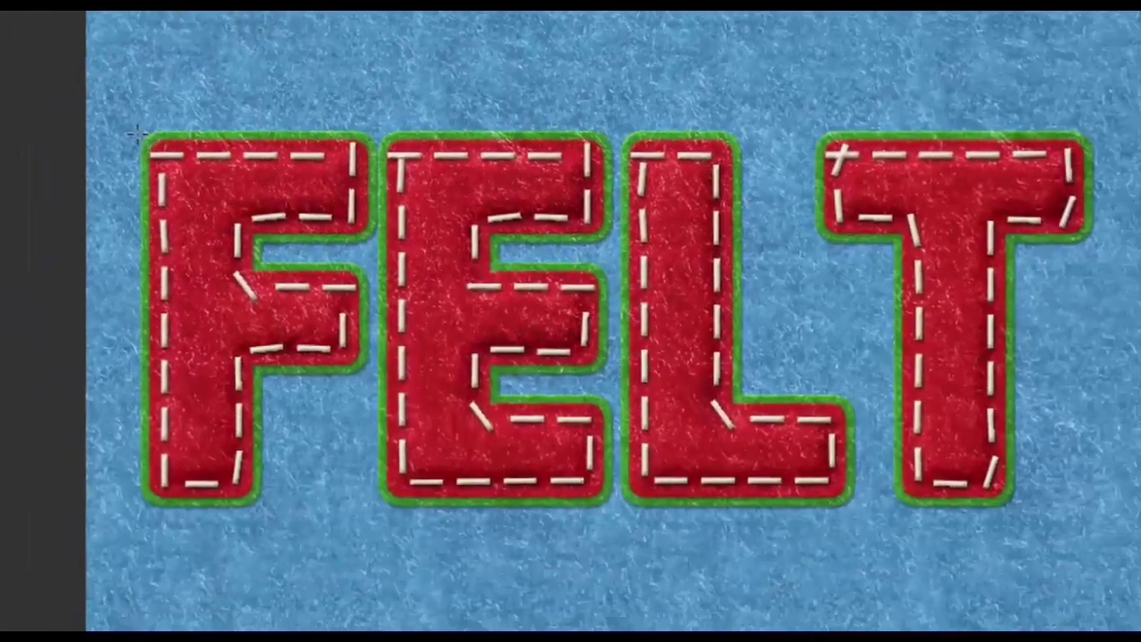
mouse_move(132, 119)
left_mouse_down()
mouse_move(376, 541)
mouse_move(379, 519)
left_mouse_up()
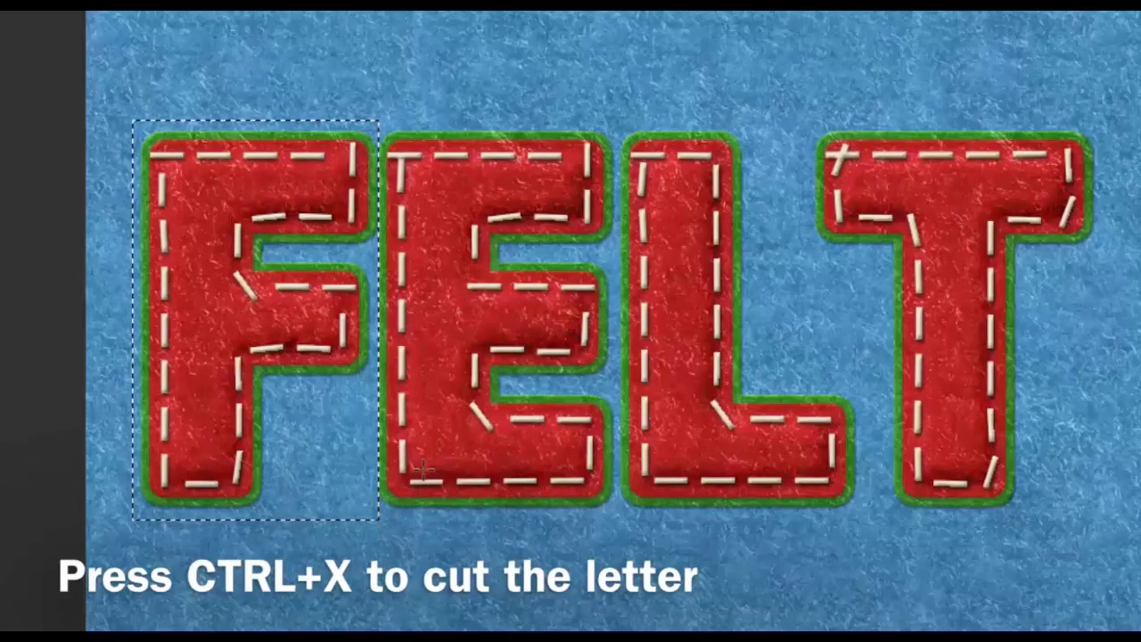
key("ctrl+x")
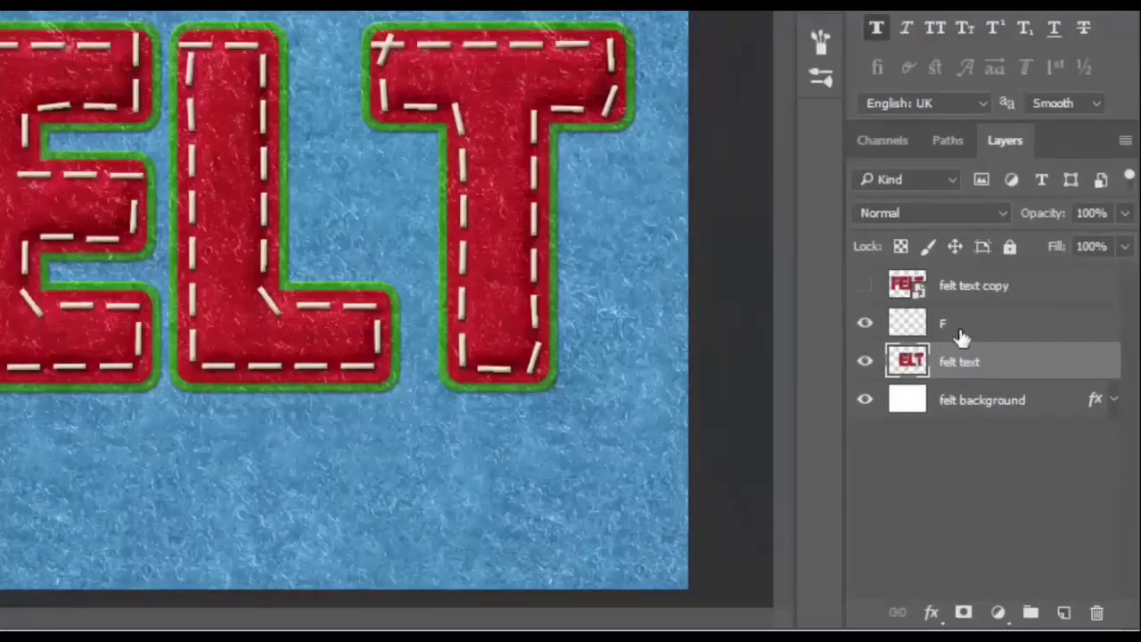
- Paste the F onto layer F and move it back to the start of the word
left_click(961, 334)
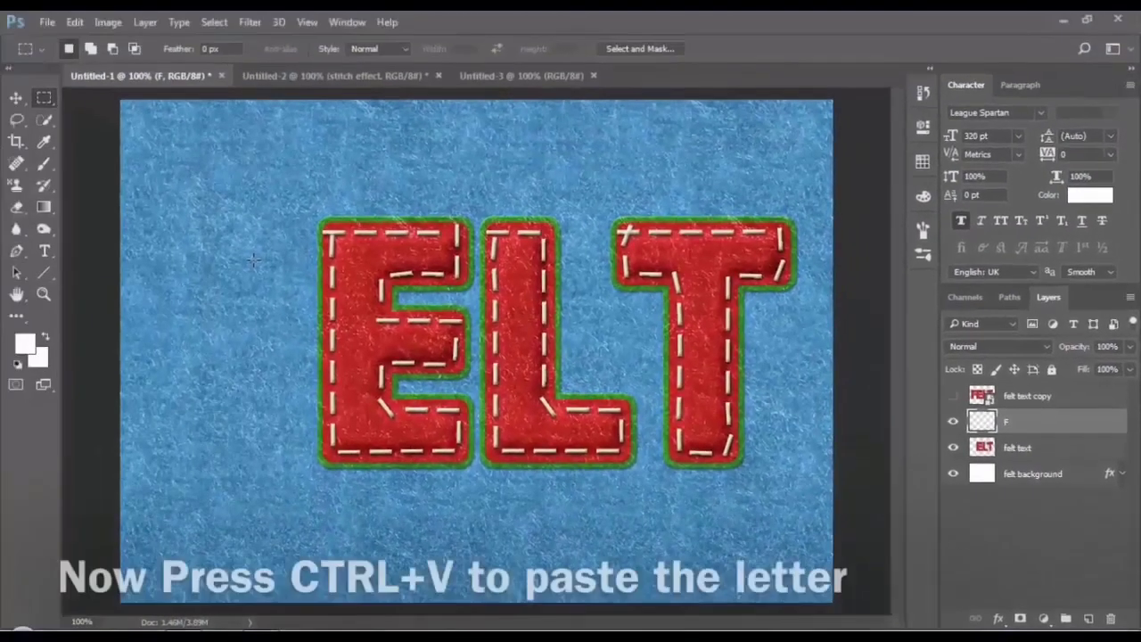
key("ctrl+v")
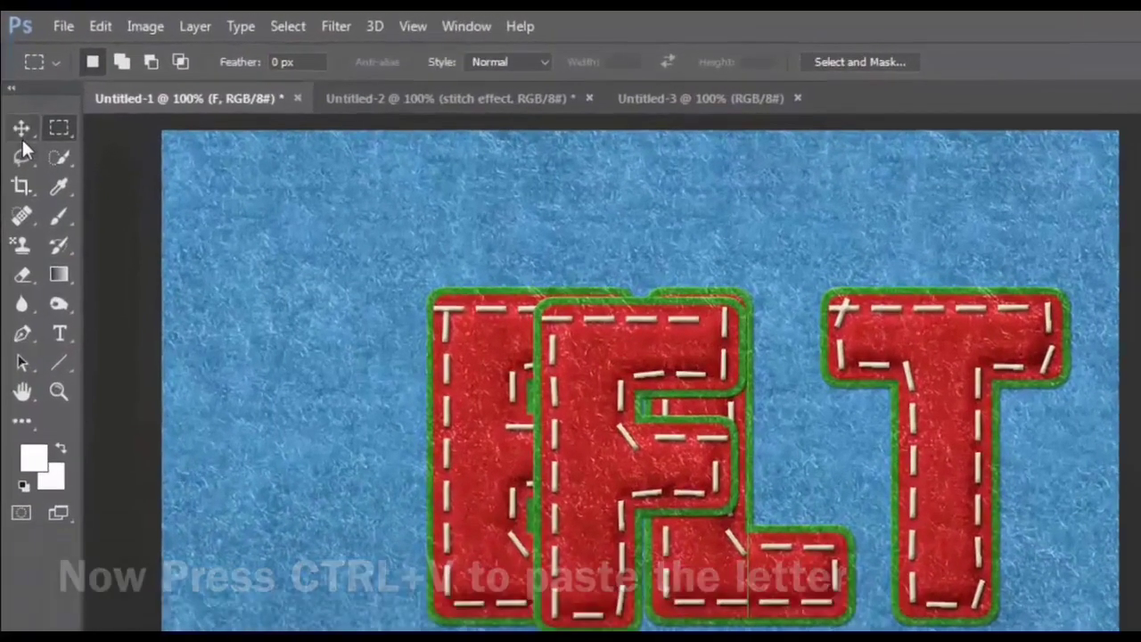
left_click(16, 98)
left_click_drag(632, 382, 303, 368)
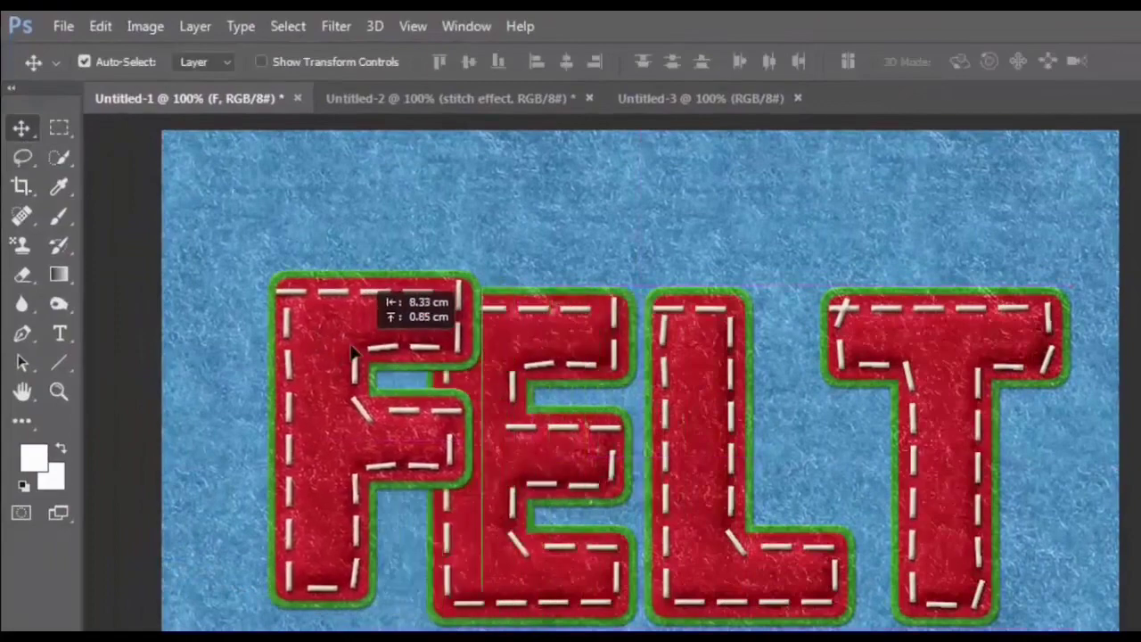
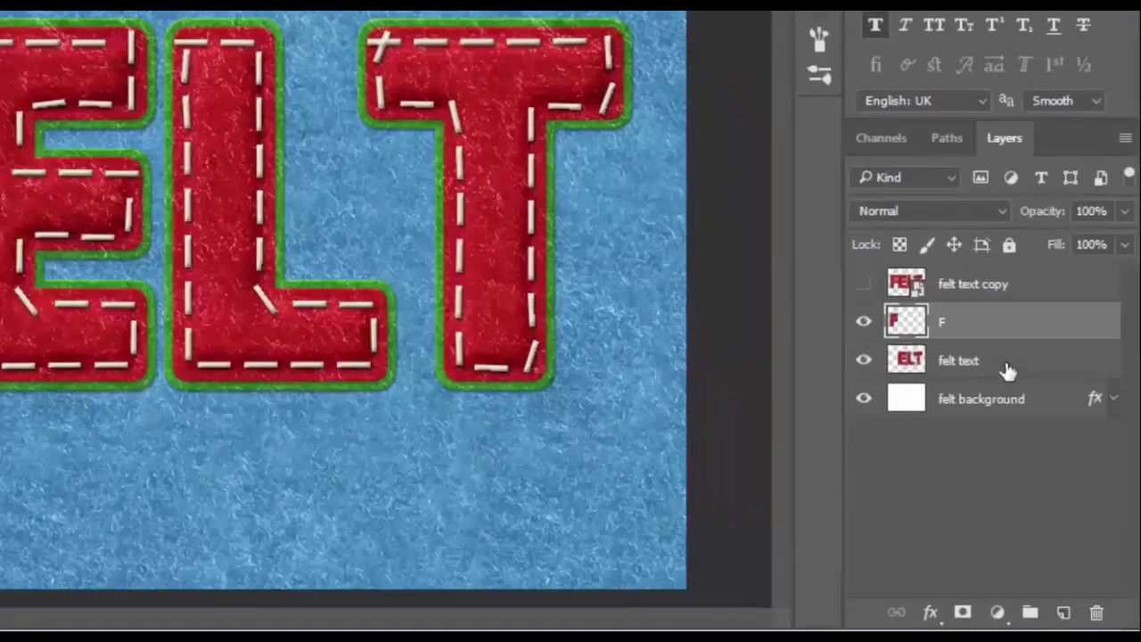
- With the felt text layer active and Rectangular Marquee chosen, add a new layer named E
left_click(1007, 365)
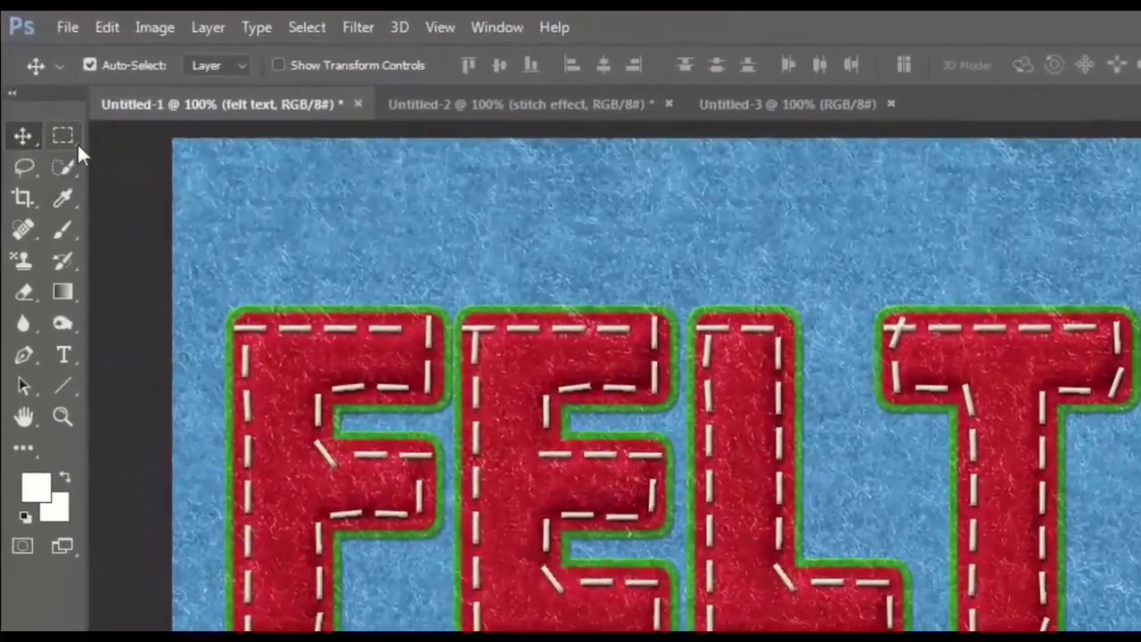
left_click(79, 145)
left_click(113, 168)
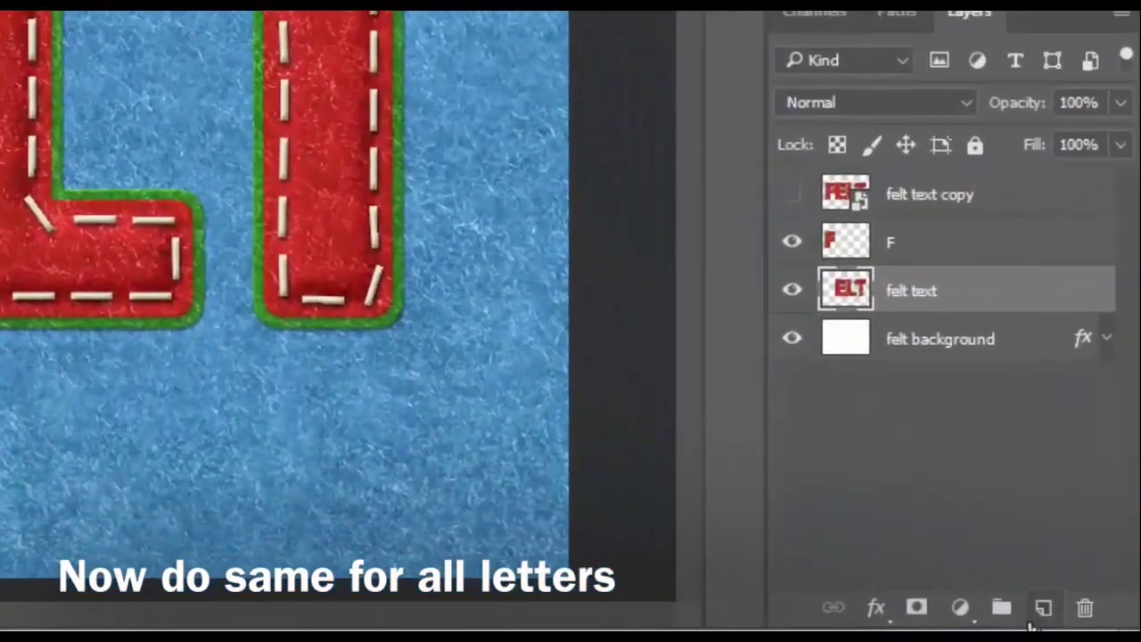
left_click(1043, 610)
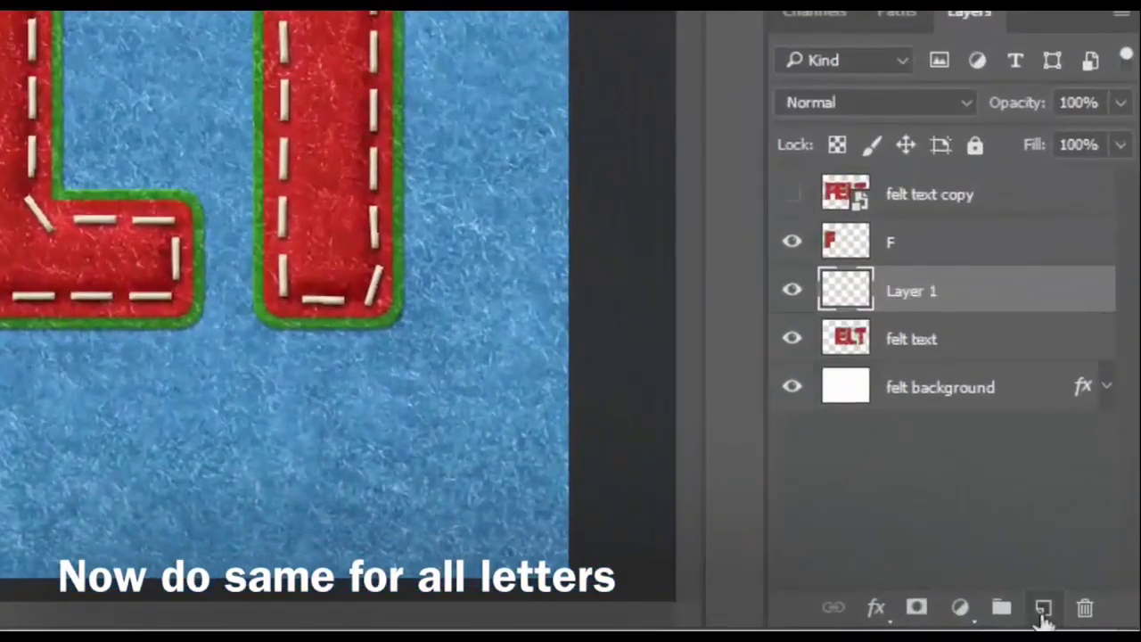
double_click(918, 293)
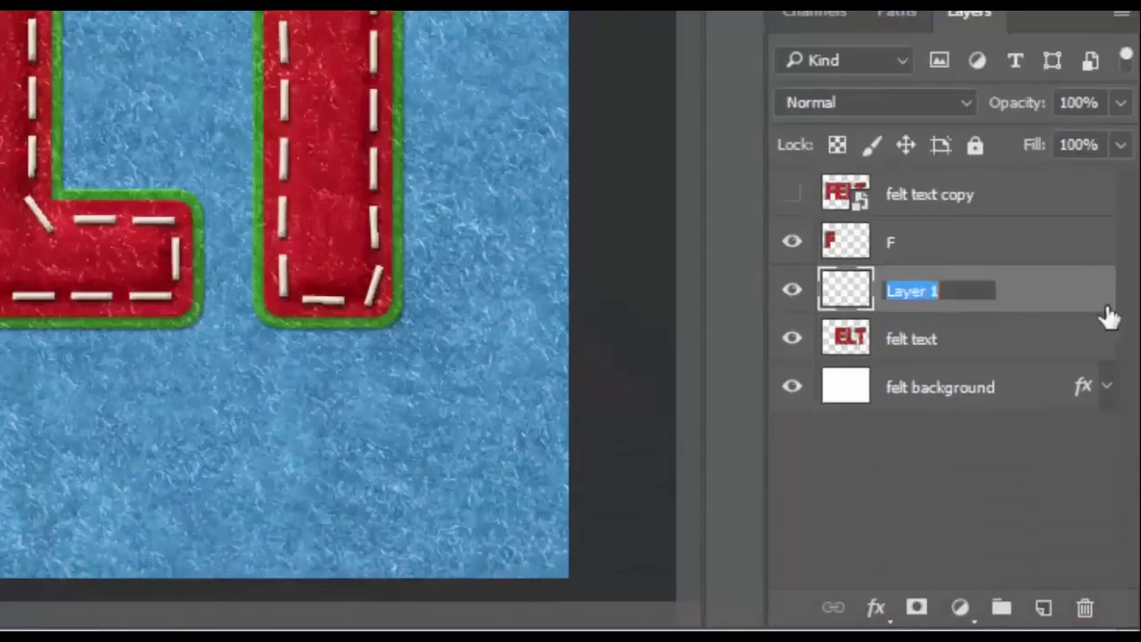
type("E")
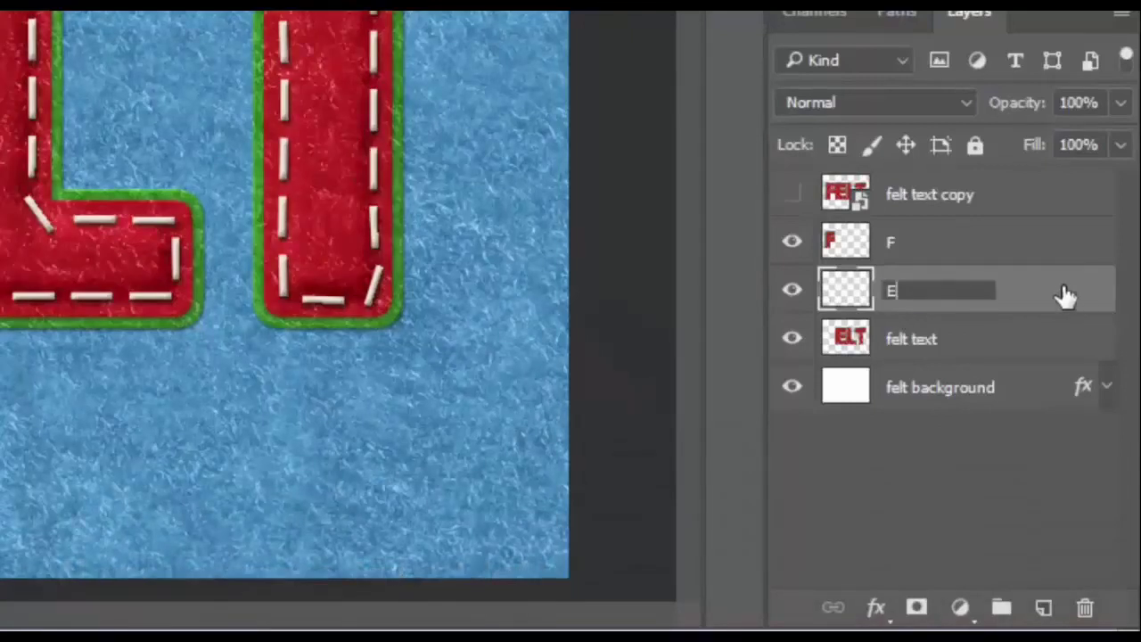
key("Return")
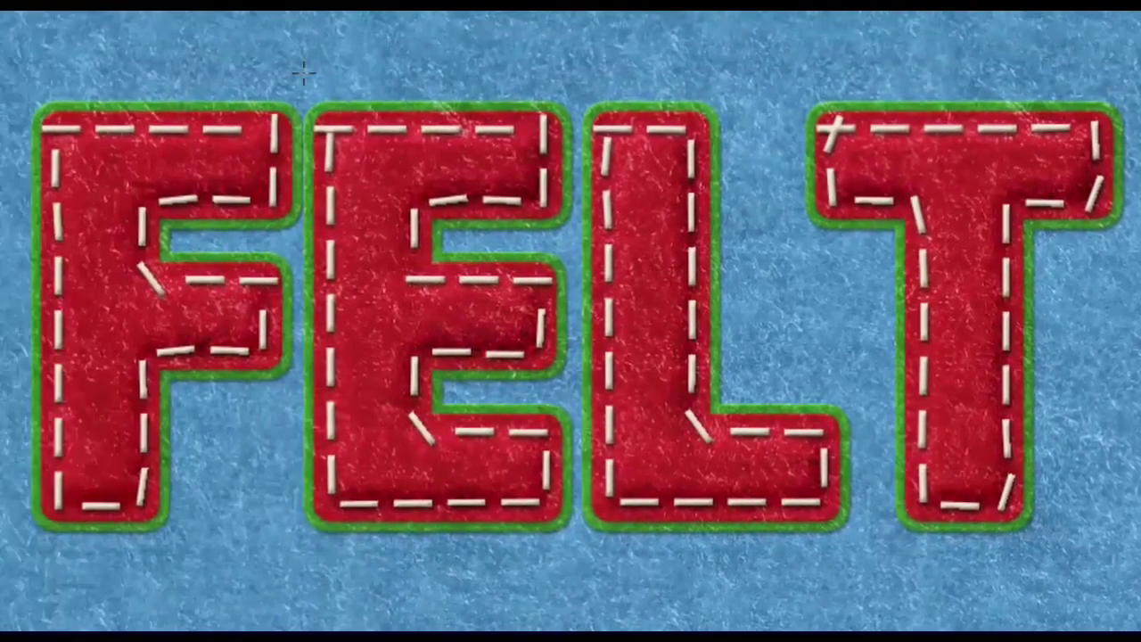
- Cut the E from the felt text, paste it onto layer E, and move it between F and L
left_click_drag(303, 72, 574, 526)
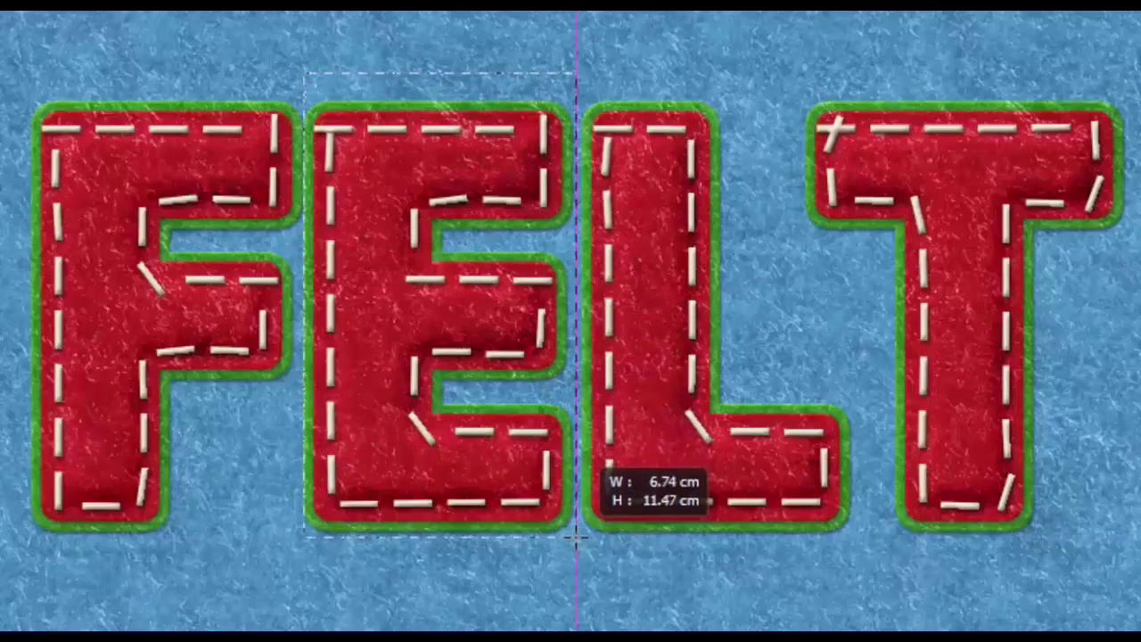
left_click_drag(574, 525, 577, 541)
key("ctrl+x")
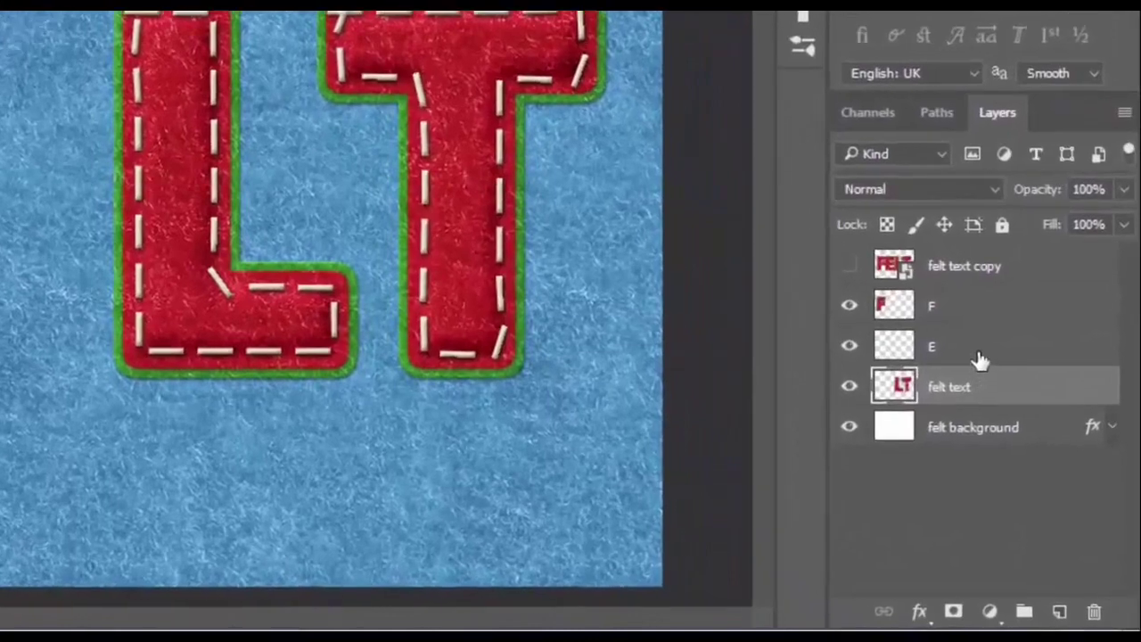
left_click(1037, 455)
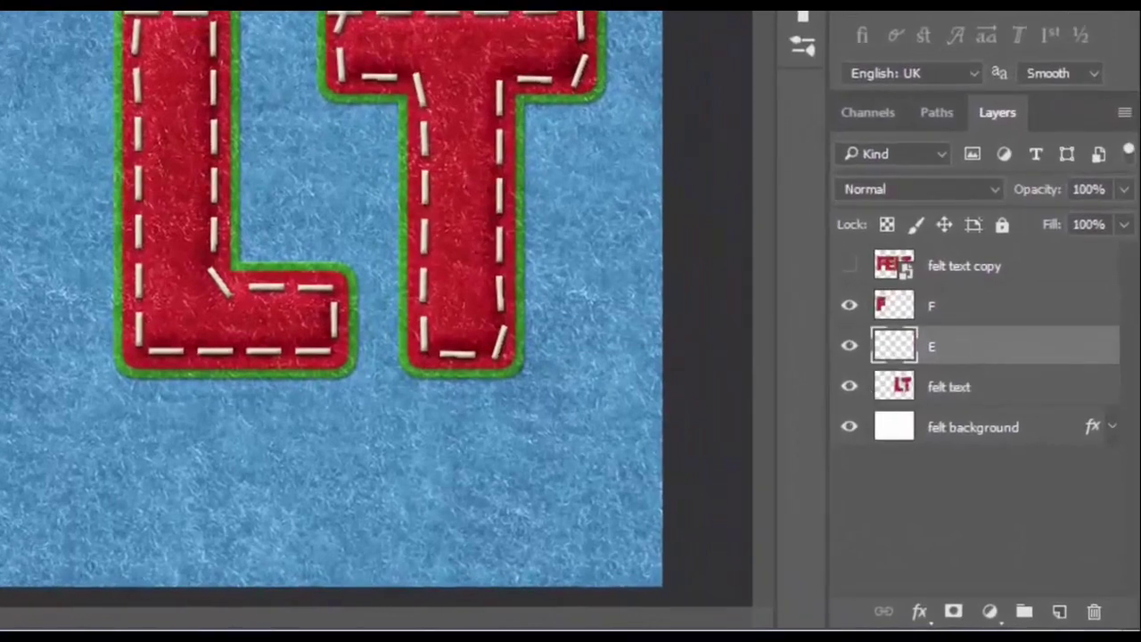
key("ctrl+v")
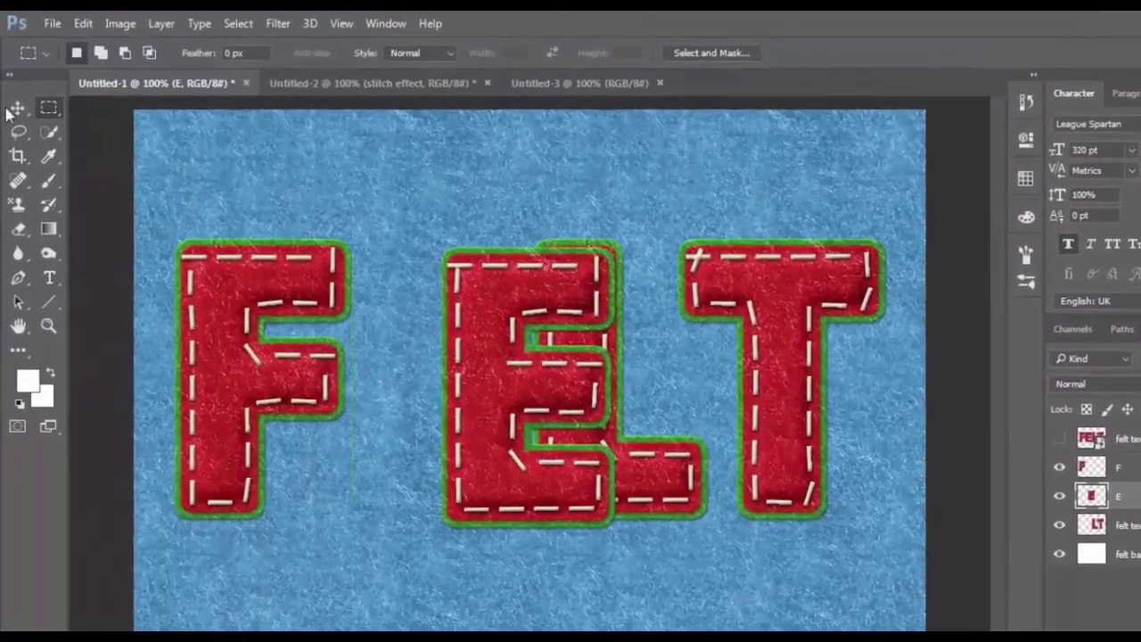
left_click(17, 108)
left_click_drag(538, 340, 439, 332)
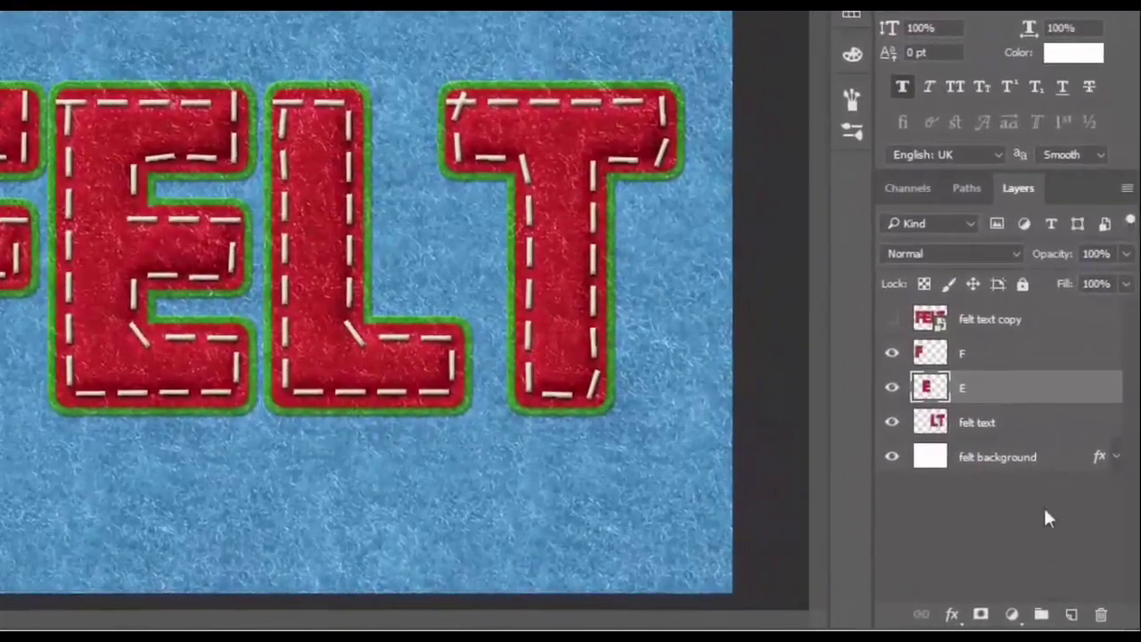
- Add another empty layer named L below the E layer
left_click(1076, 615)
left_click_drag(1023, 393, 1017, 438)
type("L")
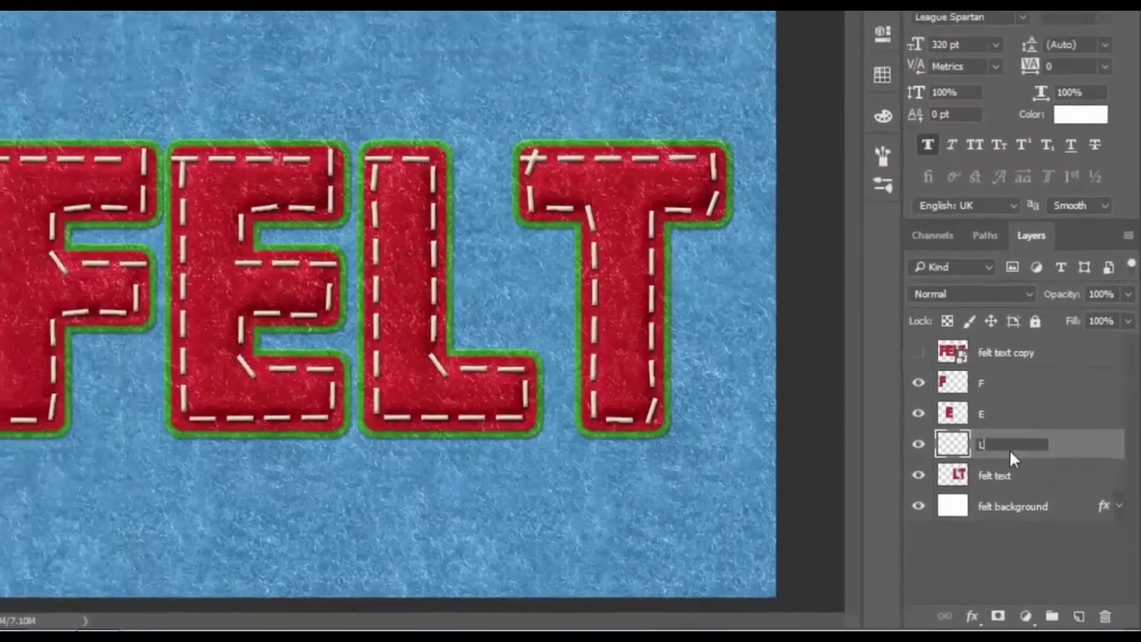
key("Return")
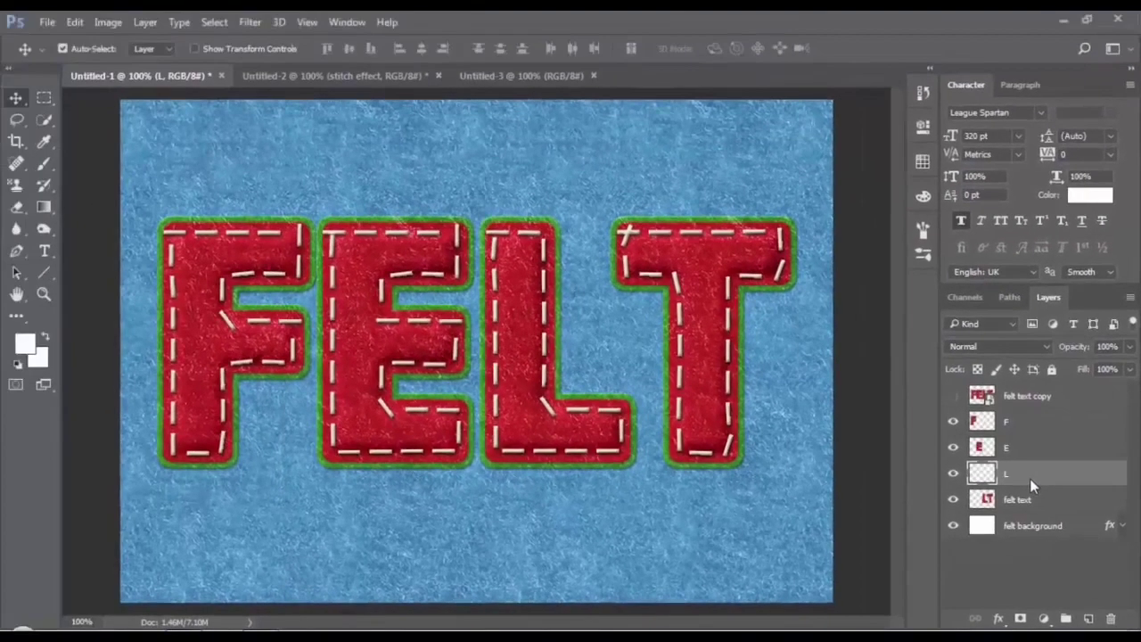
- Quick-select and cut the L from the felt text, paste it onto layer L, and place it between E and T
left_click(1032, 525)
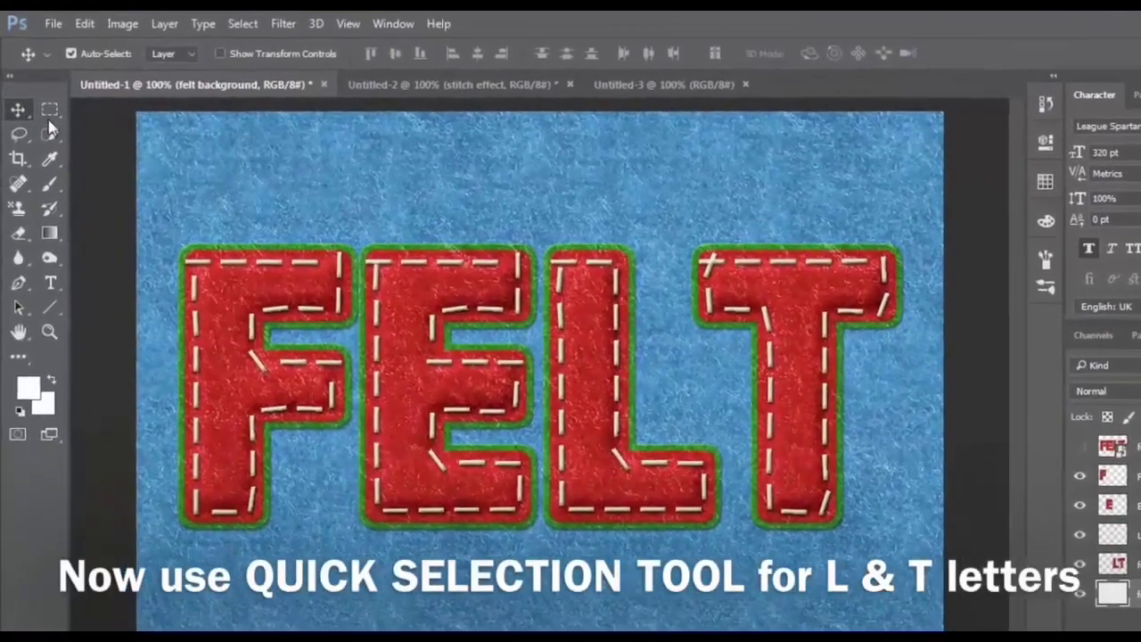
left_click(50, 132)
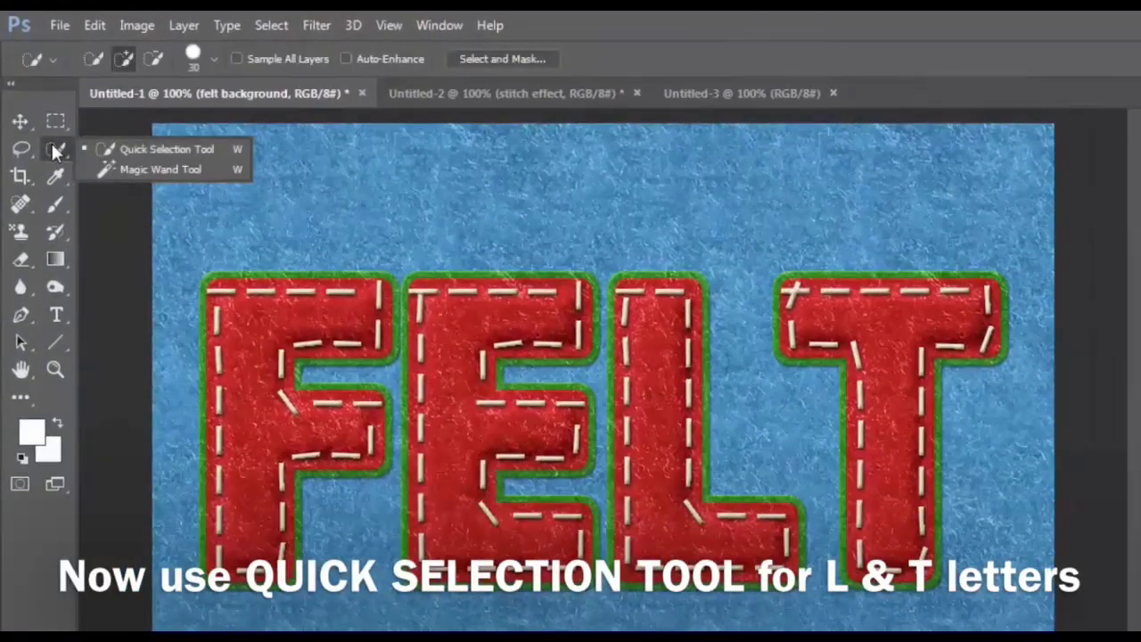
left_click(52, 145)
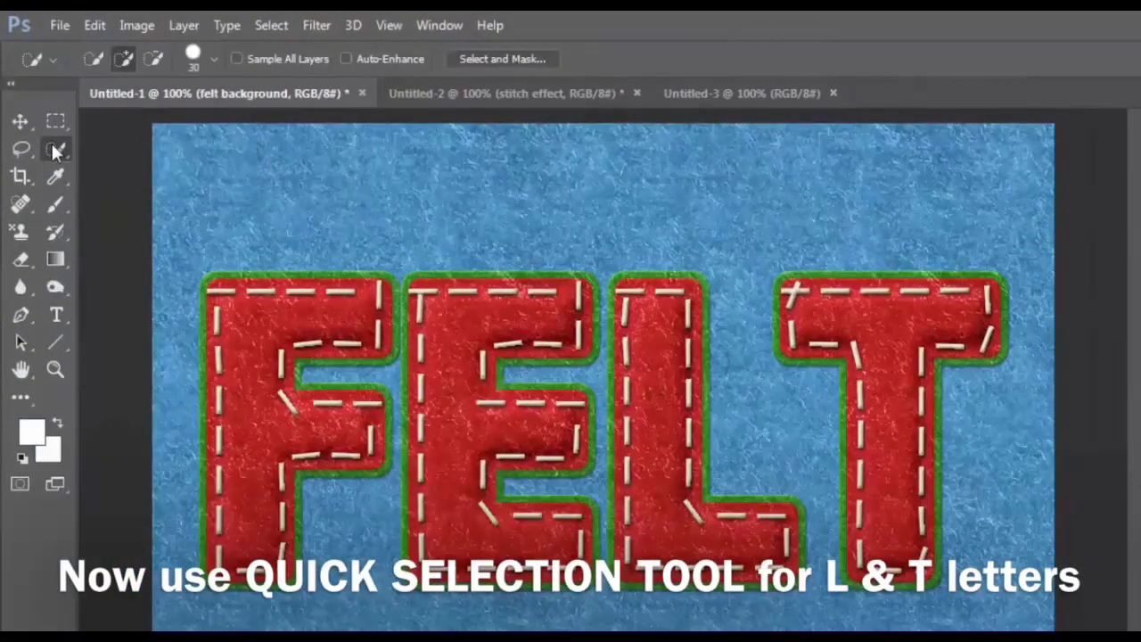
left_click_drag(624, 285, 672, 513)
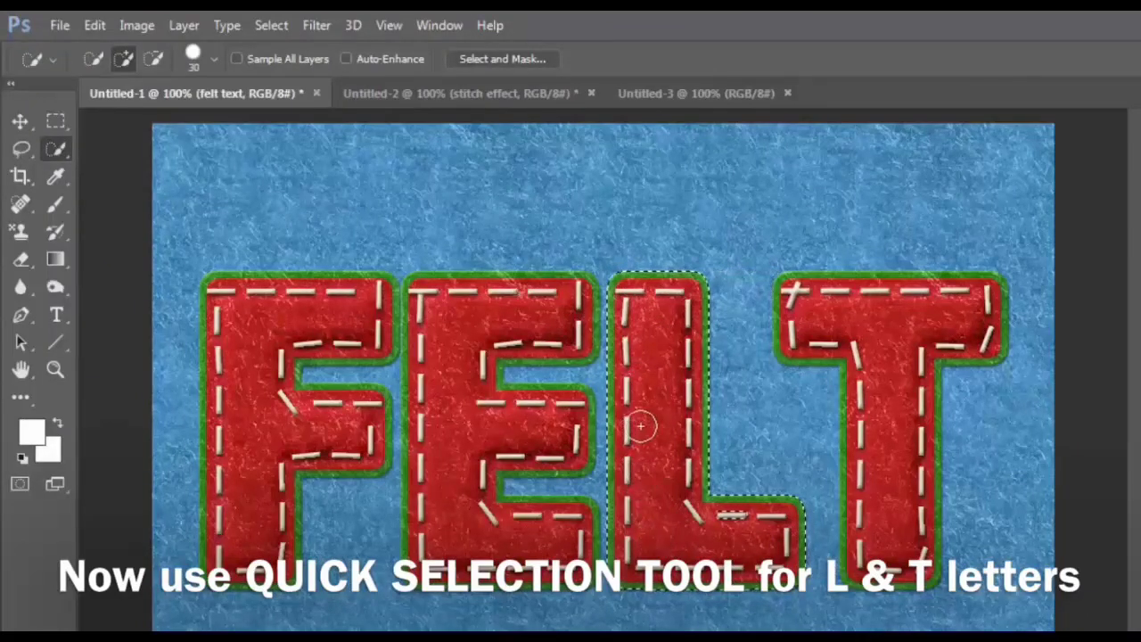
left_click_drag(640, 481, 655, 446)
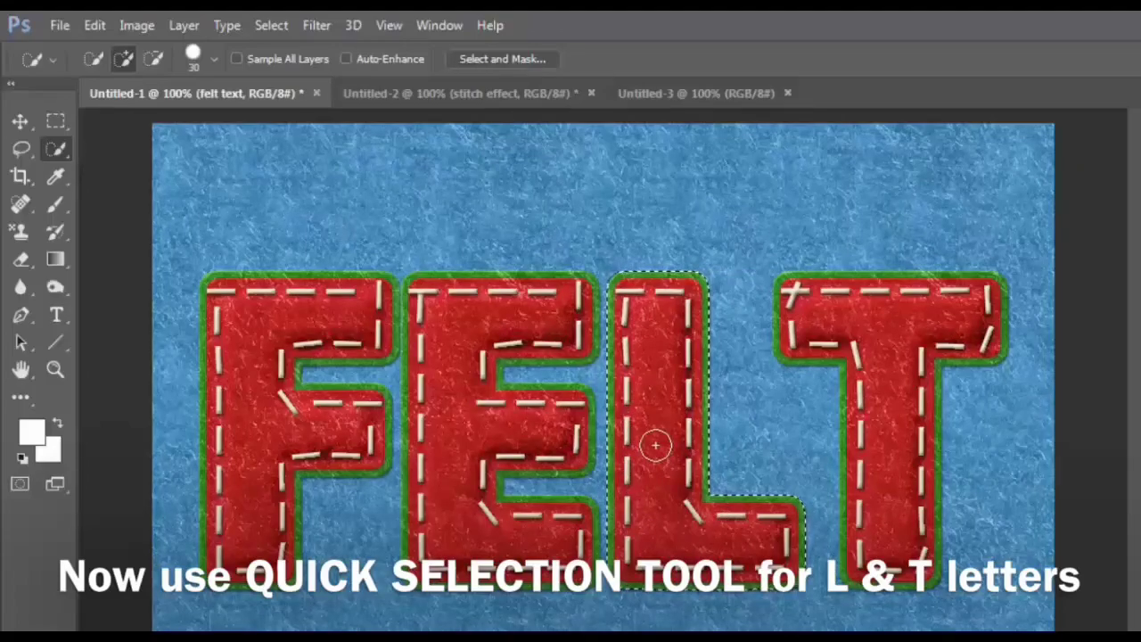
key("ctrl+x")
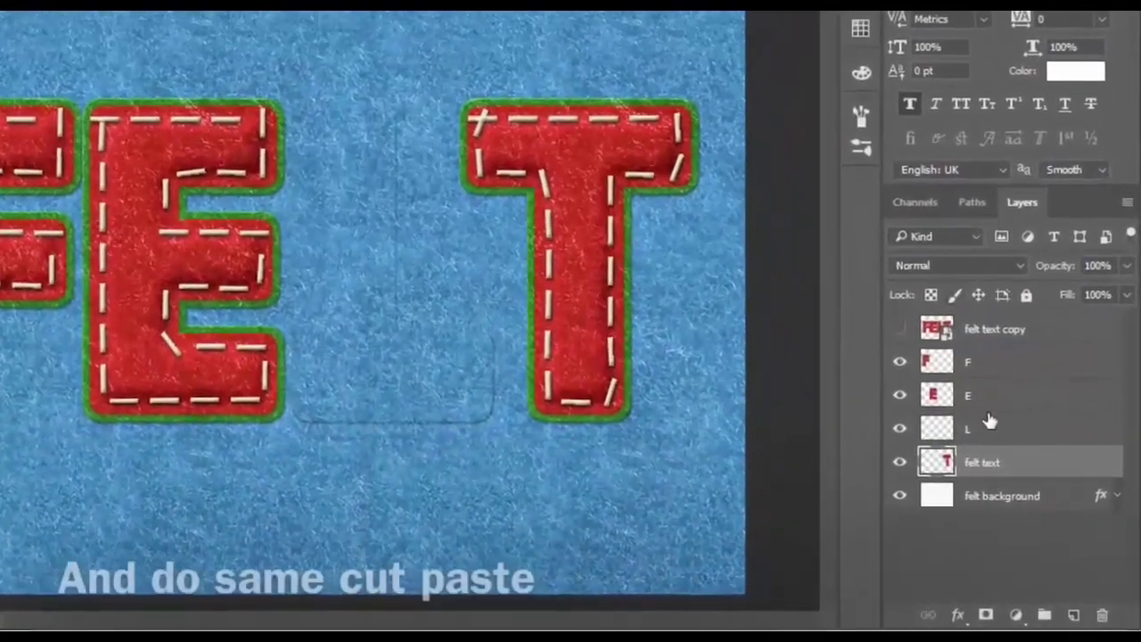
left_click(990, 421)
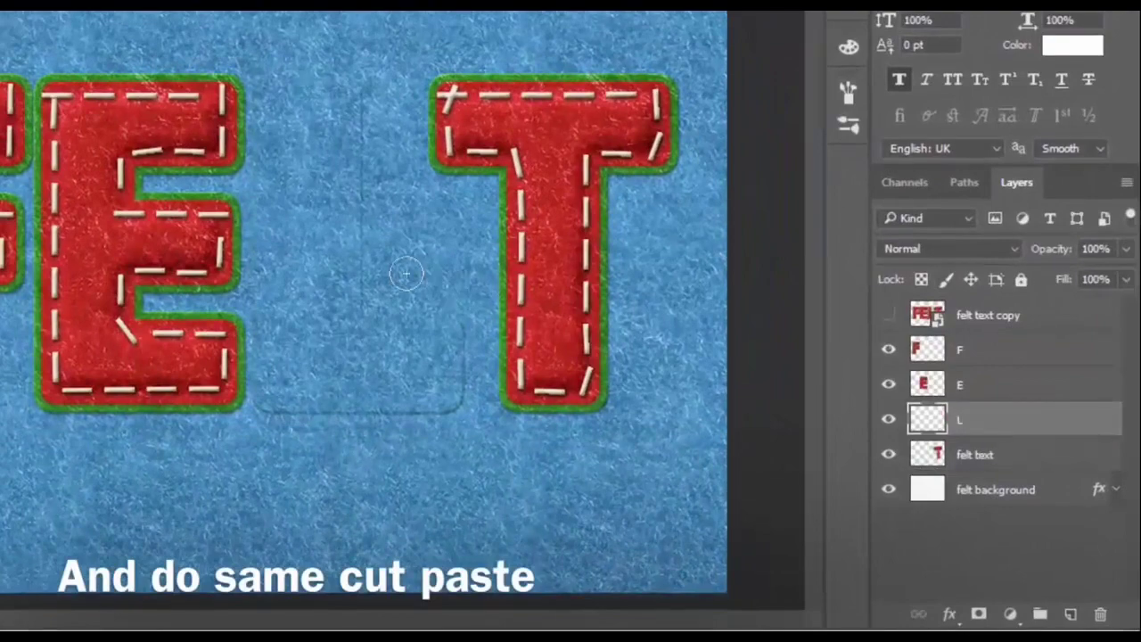
key("ctrl+v")
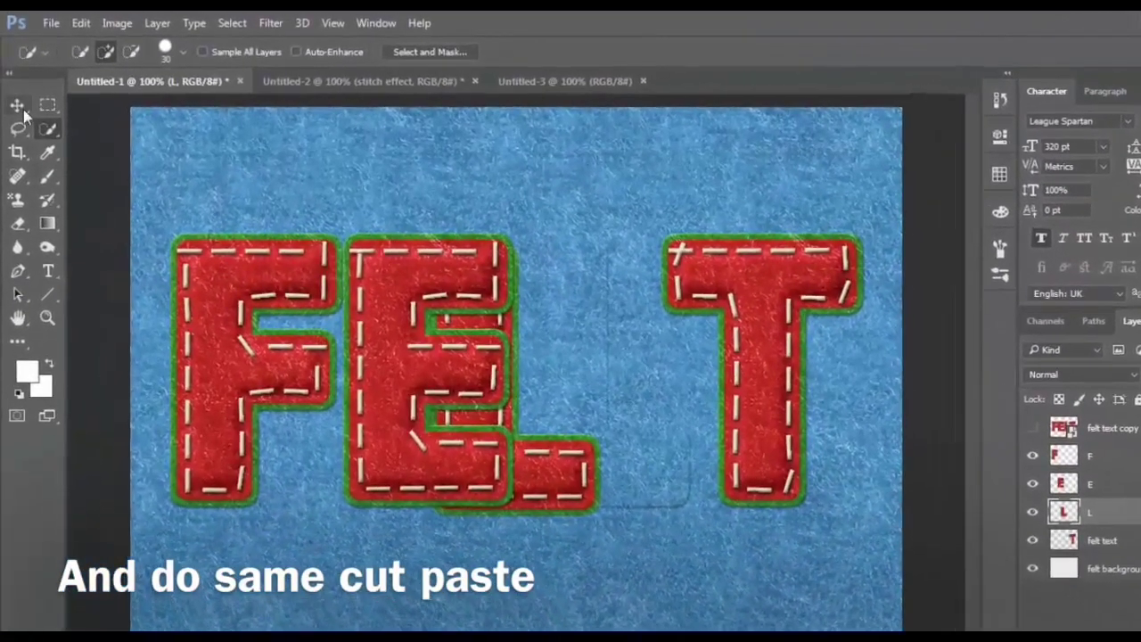
left_click(19, 107)
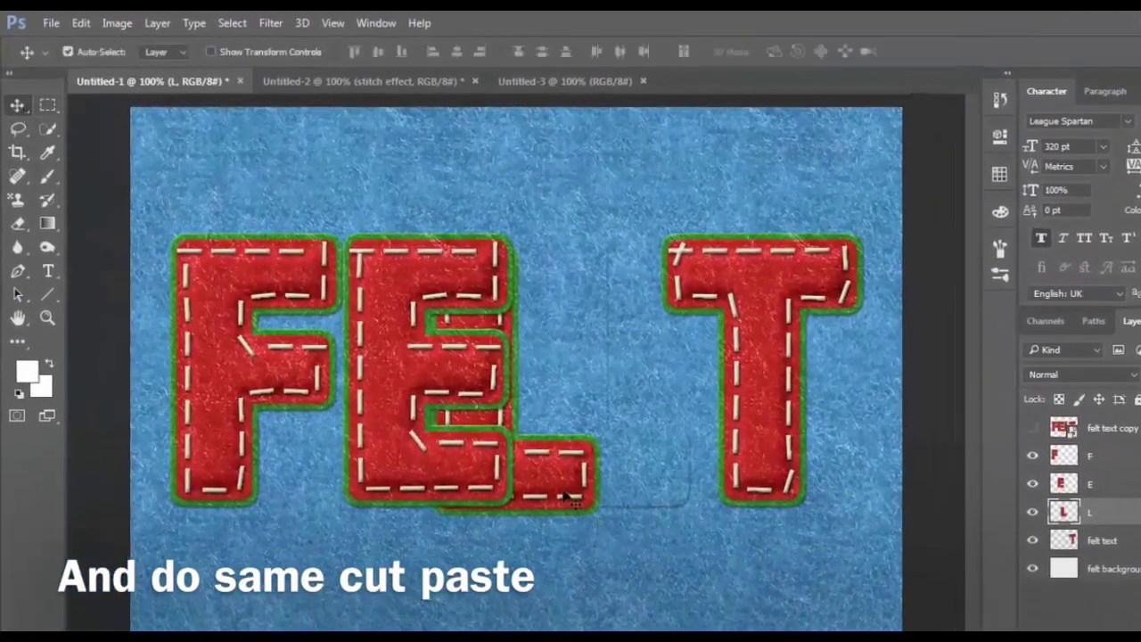
mouse_move(567, 497)
left_mouse_down()
mouse_move(661, 495)
mouse_move(661, 481)
left_mouse_up()
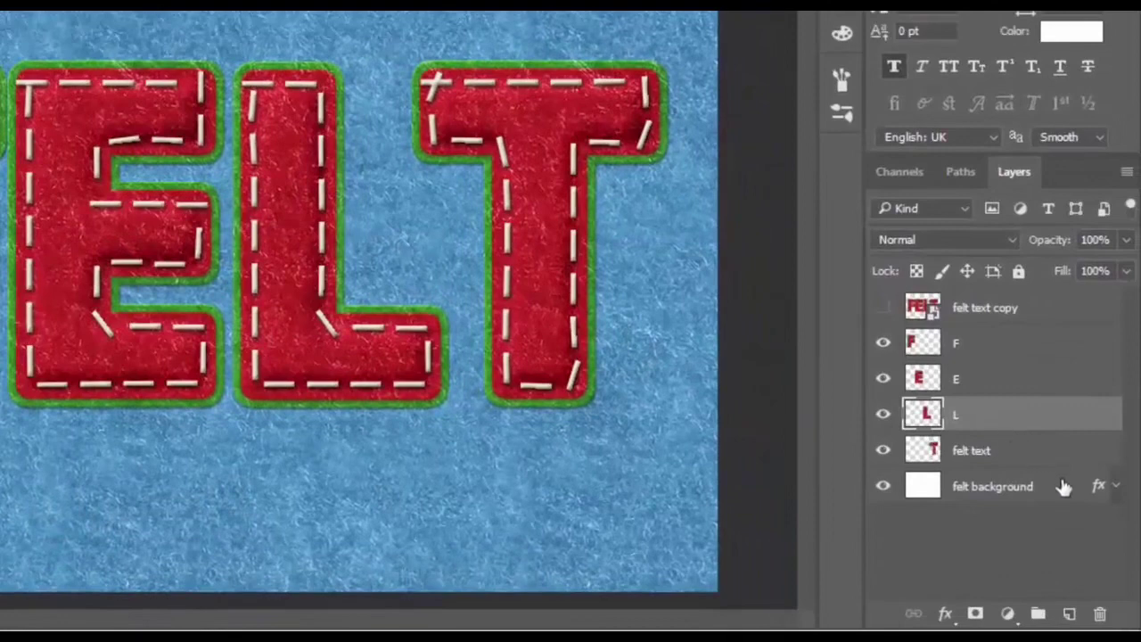
- Add a new layer named T and place it below the L layer
left_click(1072, 617)
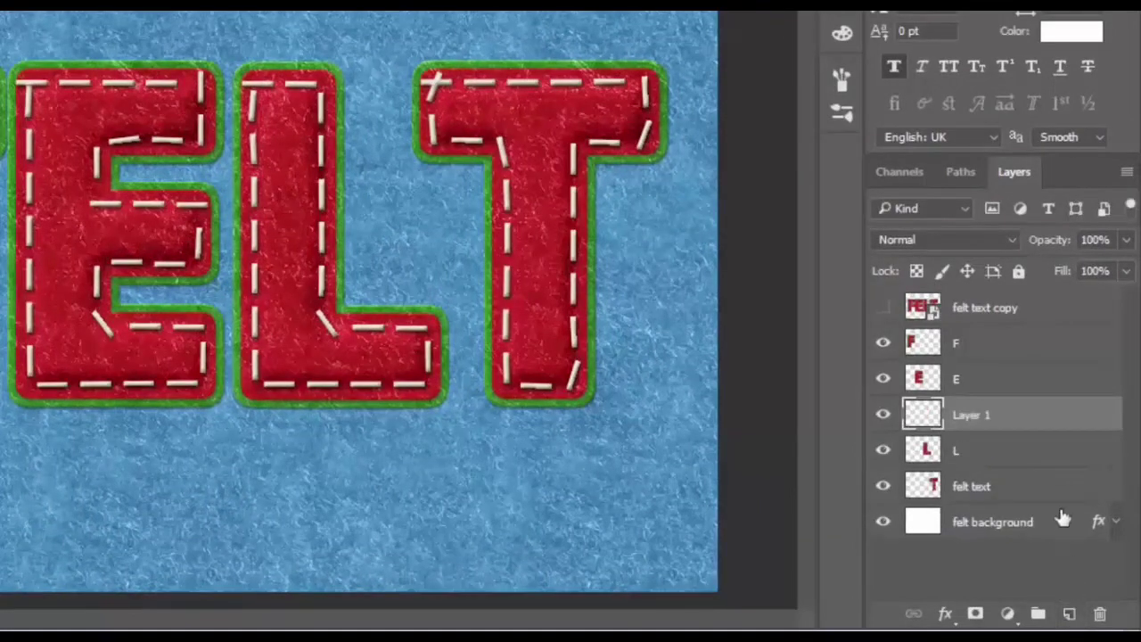
double_click(970, 417)
type("T")
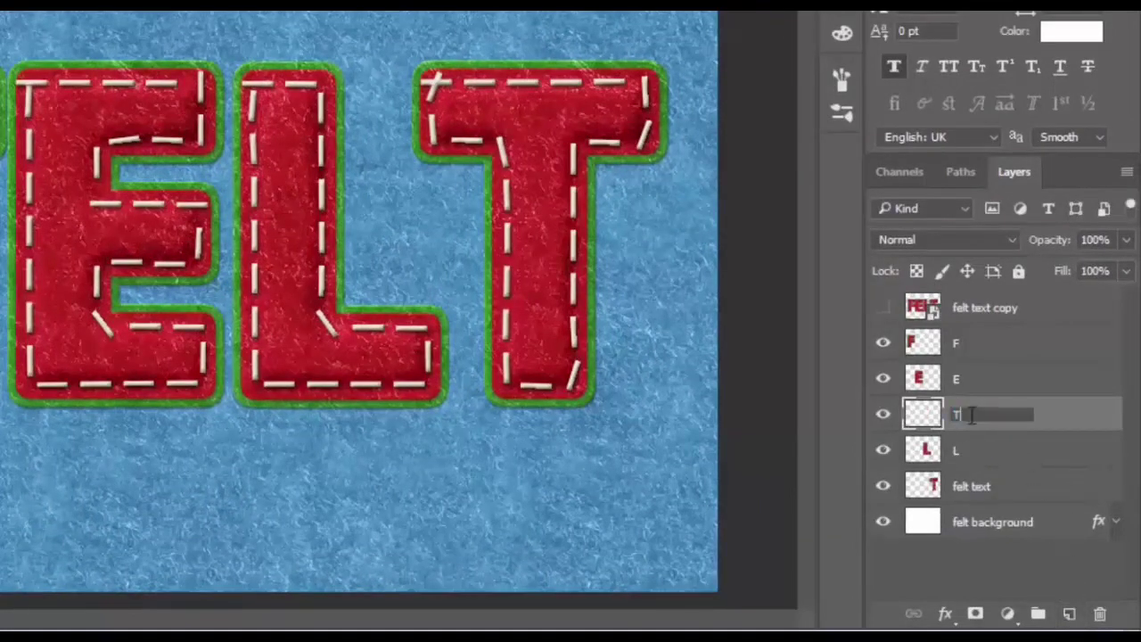
key("Return")
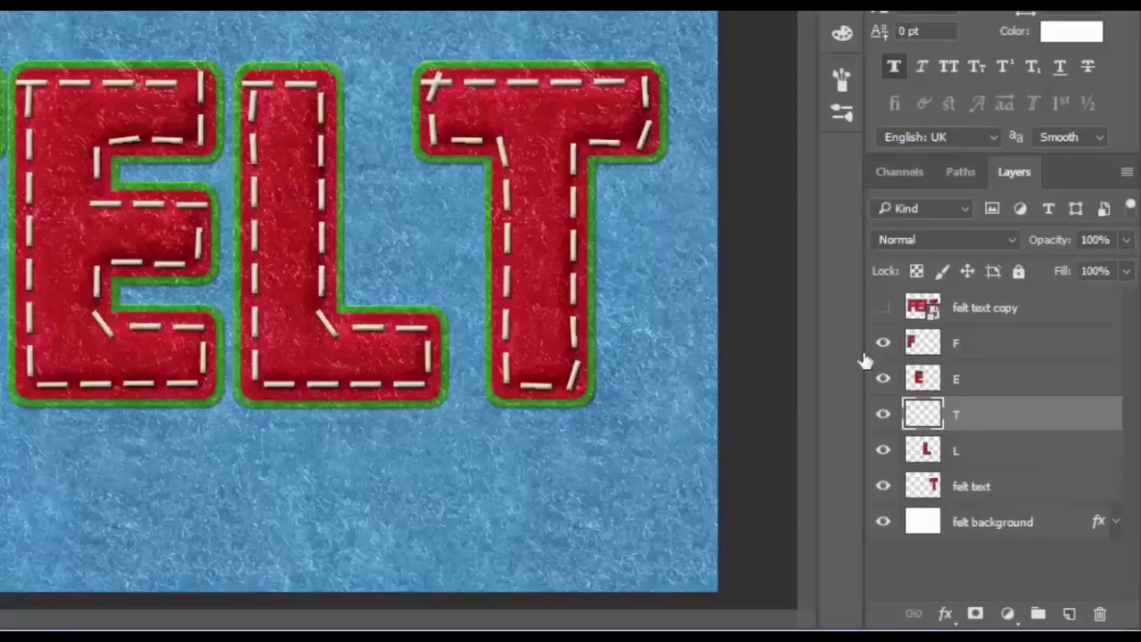
left_click_drag(996, 426, 985, 472)
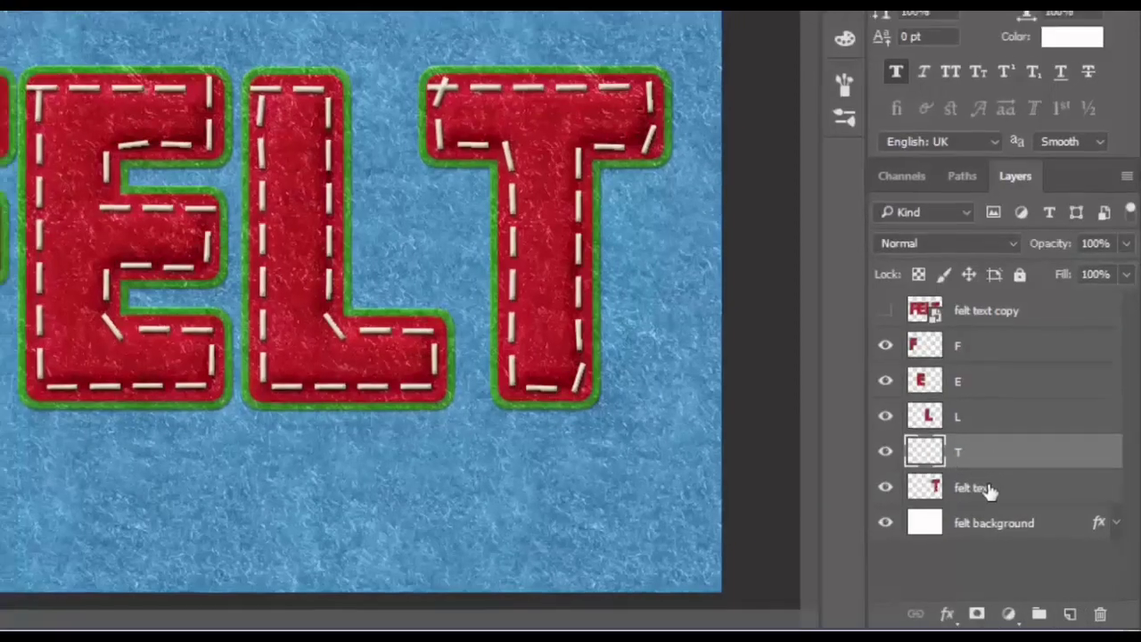
- Cut the T from the felt text onto its own layer and move it back after the L
left_click(986, 490)
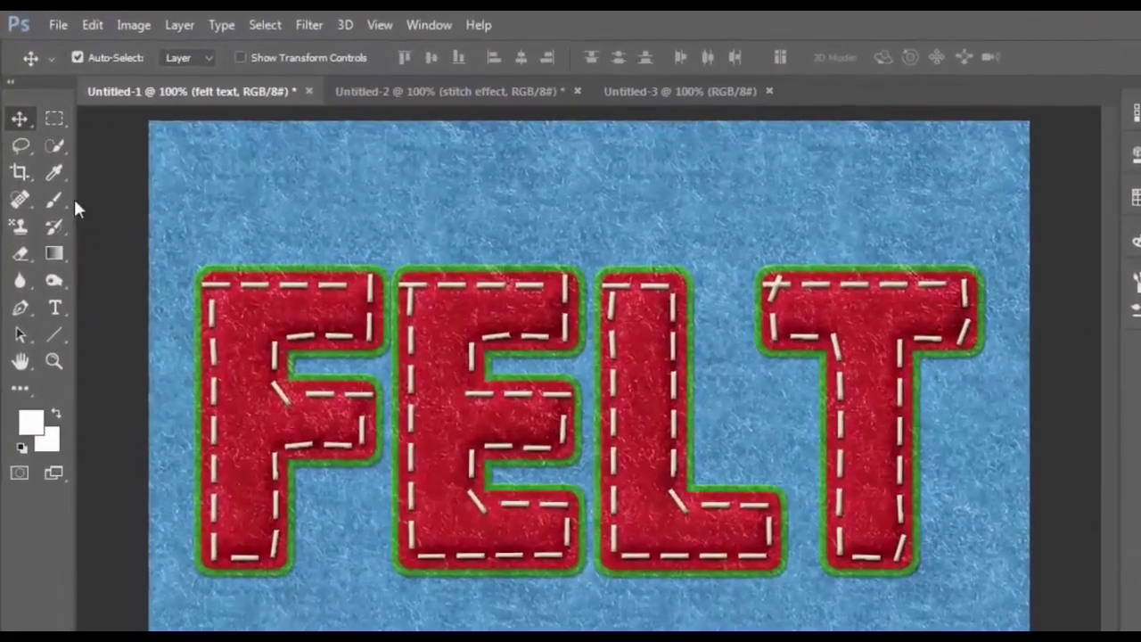
left_click(55, 147)
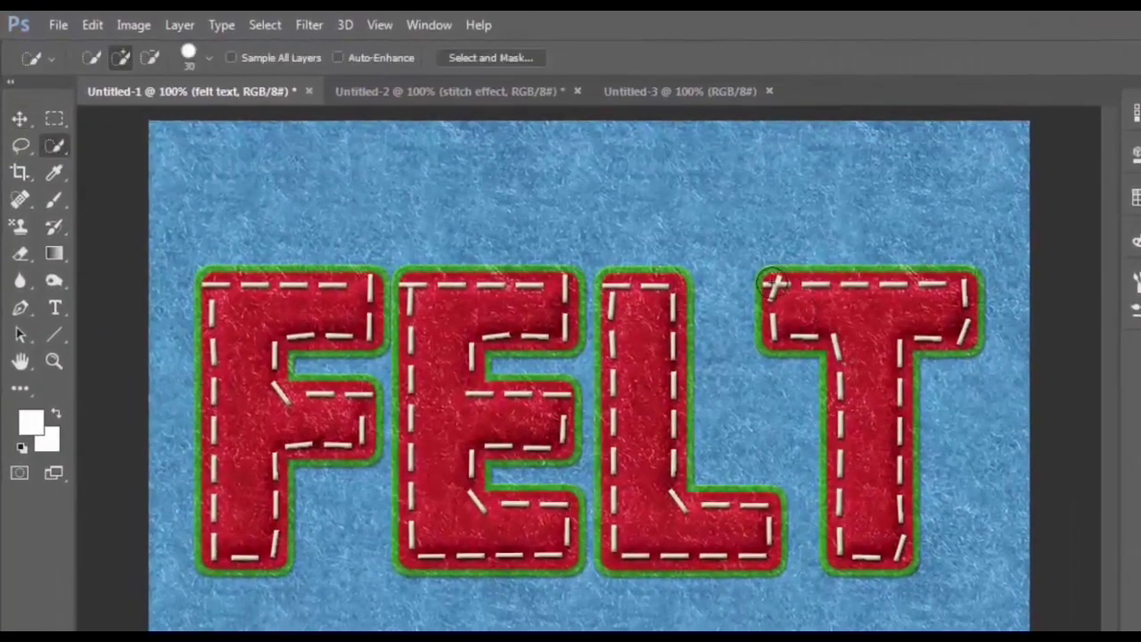
mouse_move(773, 283)
left_mouse_down()
mouse_move(963, 328)
mouse_move(873, 413)
mouse_move(856, 472)
mouse_move(897, 545)
left_mouse_up()
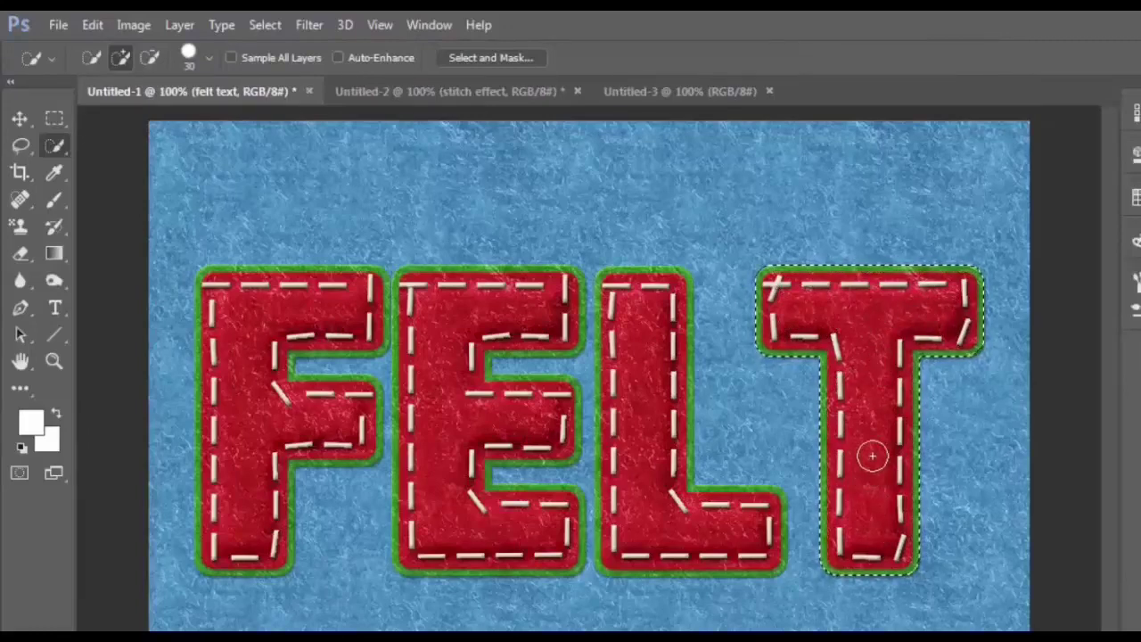
key("ctrl+shift+j")
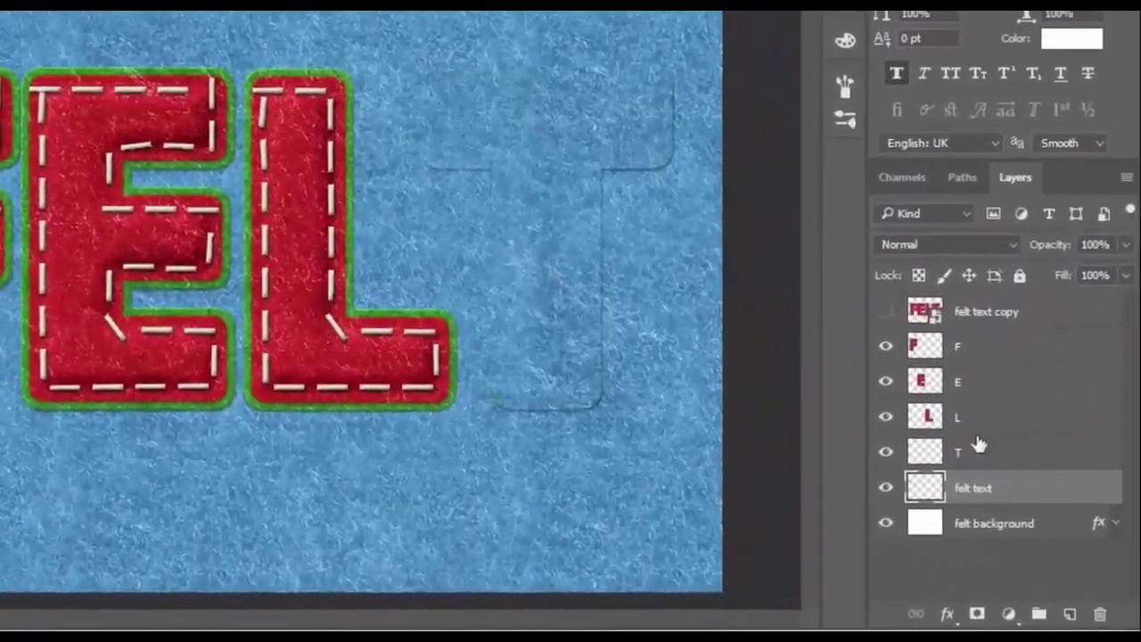
left_click(972, 440)
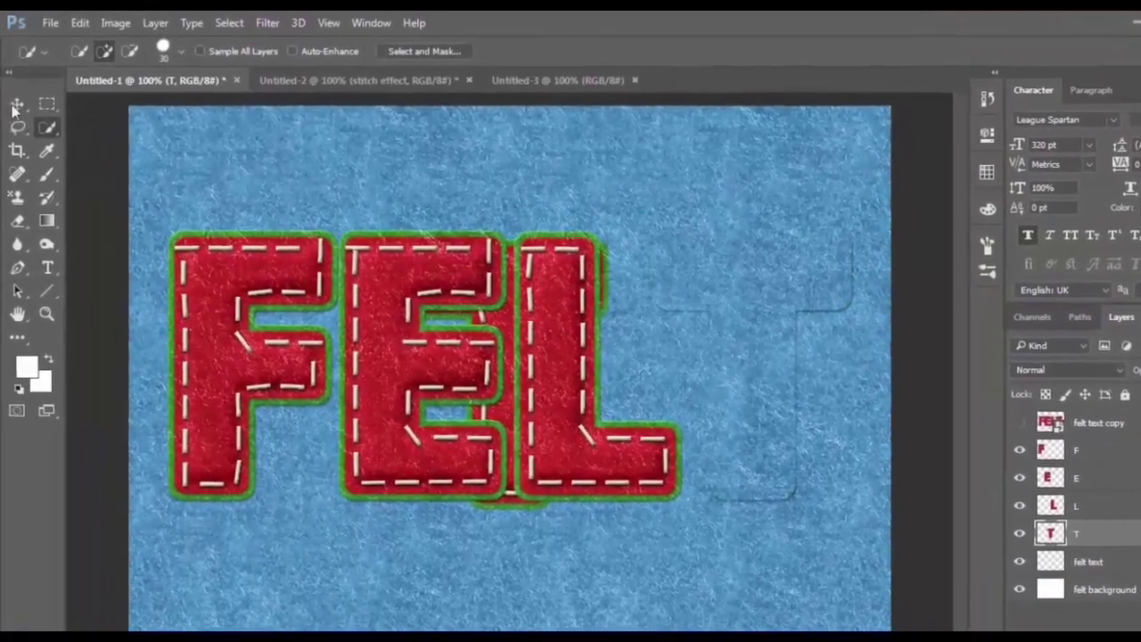
key("v")
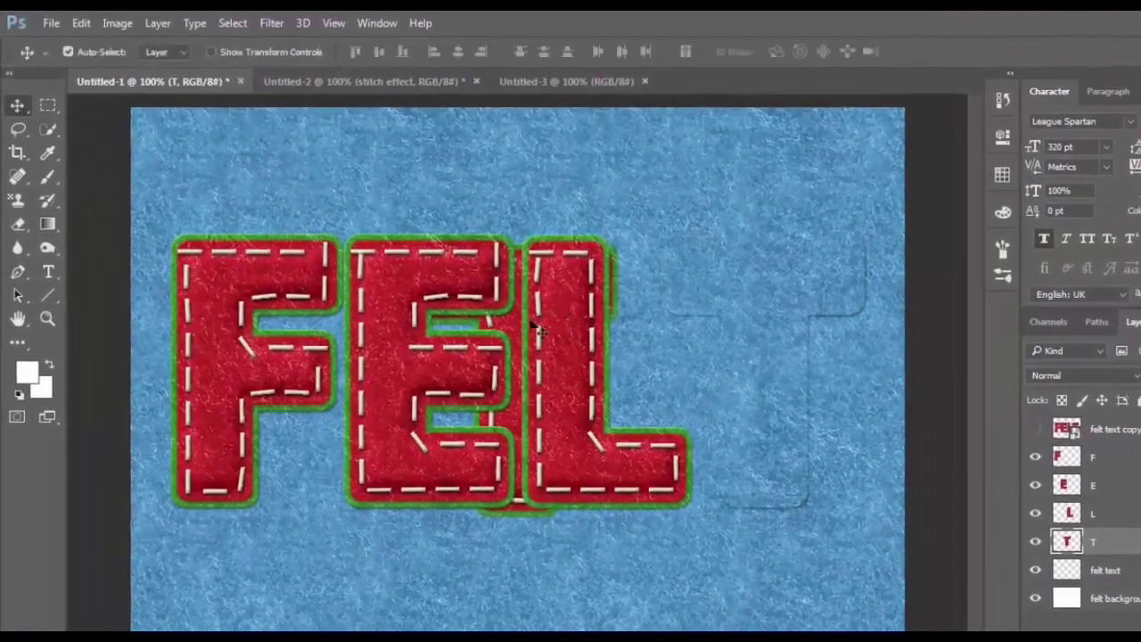
left_click_drag(535, 330, 769, 337)
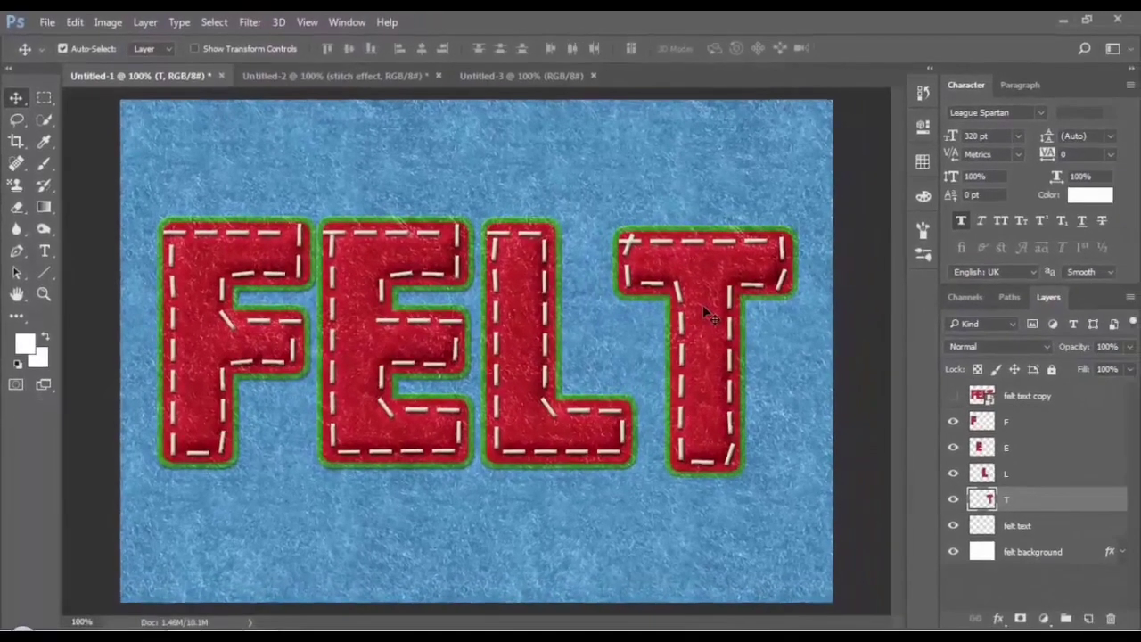
left_click(264, 408)
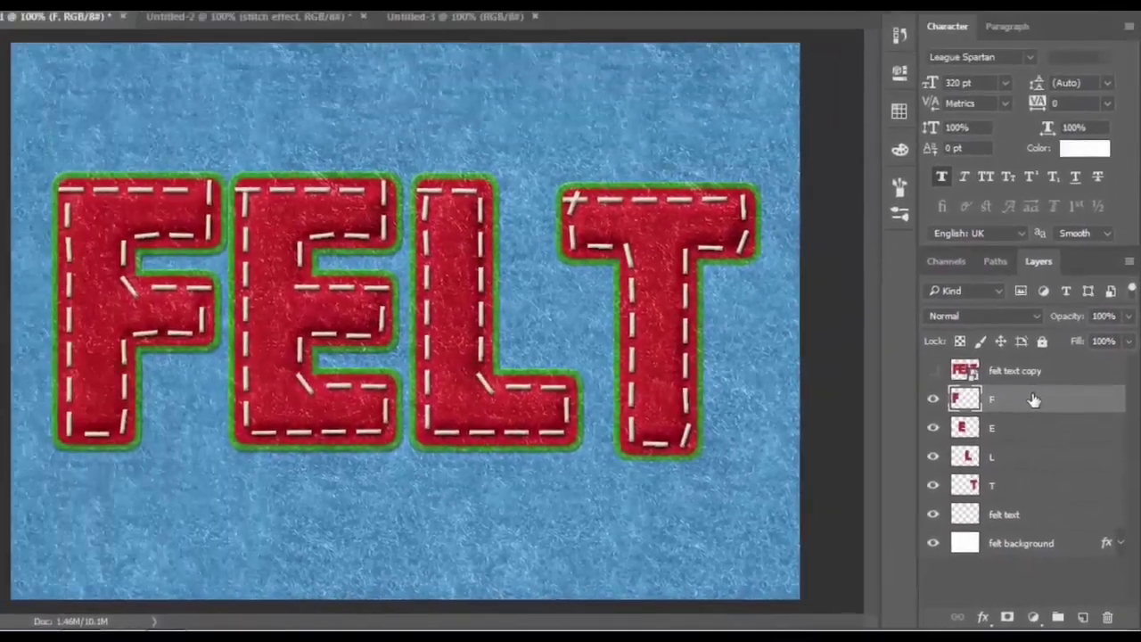
- Tilt the F letter about -15° and nudge it into position
key("ctrl+t")
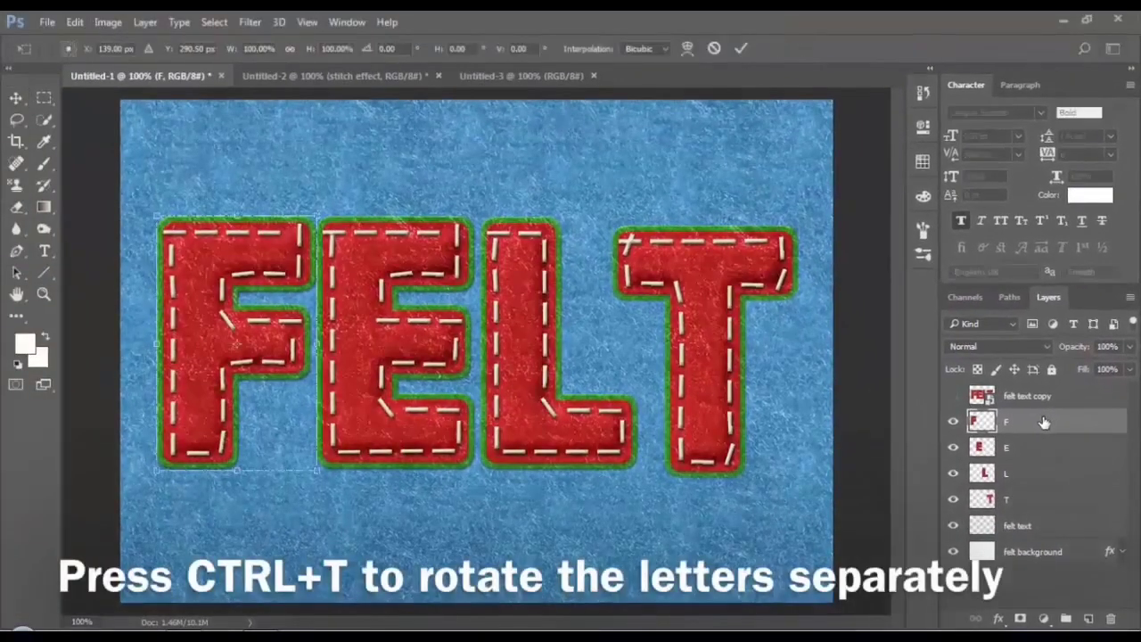
left_click_drag(228, 203, 191, 200)
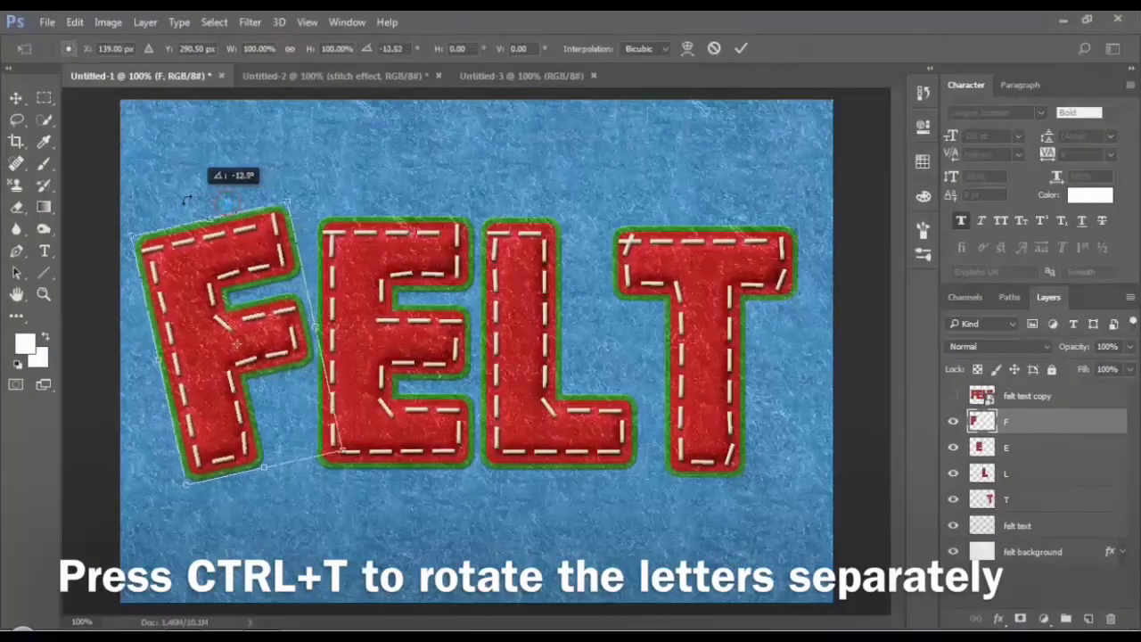
mouse_move(212, 277)
left_mouse_down()
mouse_move(250, 295)
mouse_move(245, 274)
left_mouse_up()
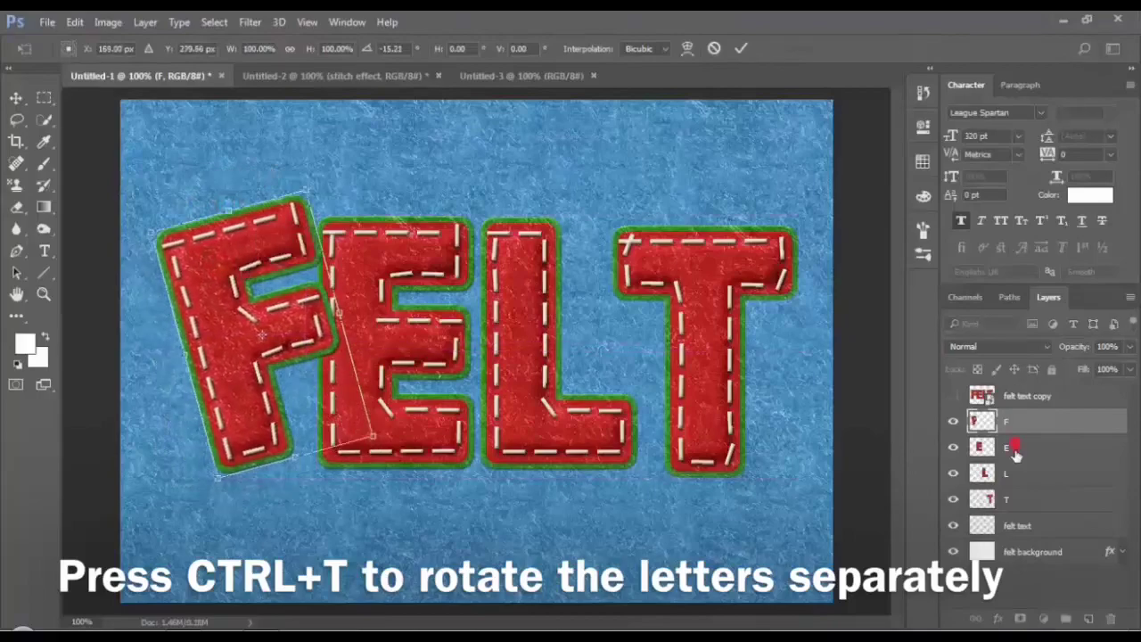
left_click_drag(334, 331, 294, 267)
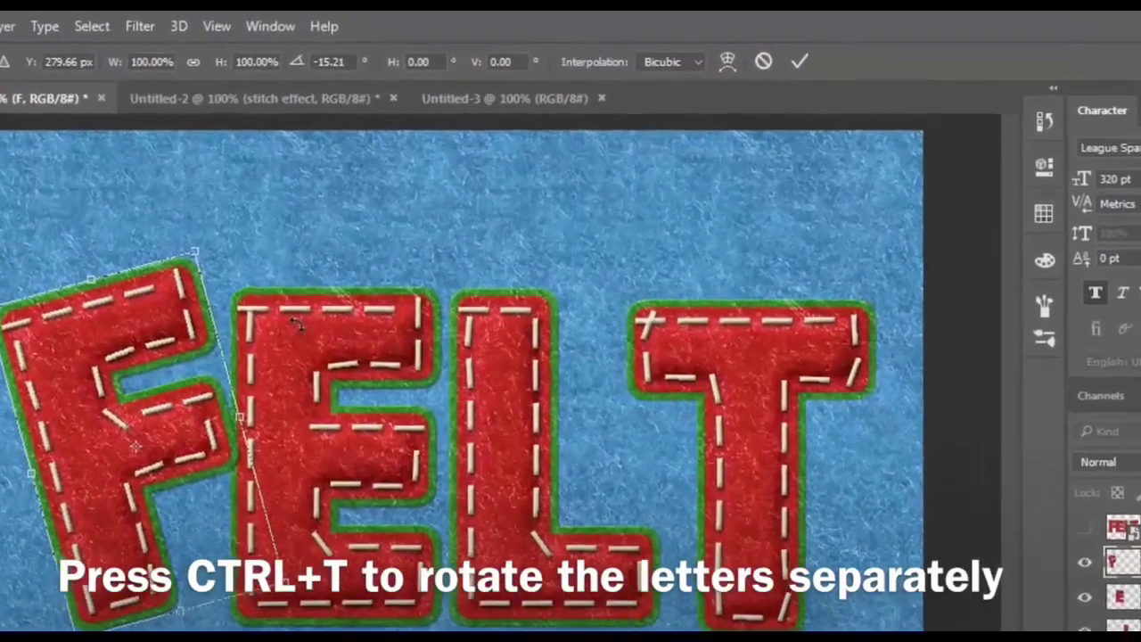
left_click(741, 48)
- Tilt the E letter about 2° and the L letter about 7°
left_click(1016, 447)
key("ctrl+t")
left_click_drag(396, 202, 401, 200)
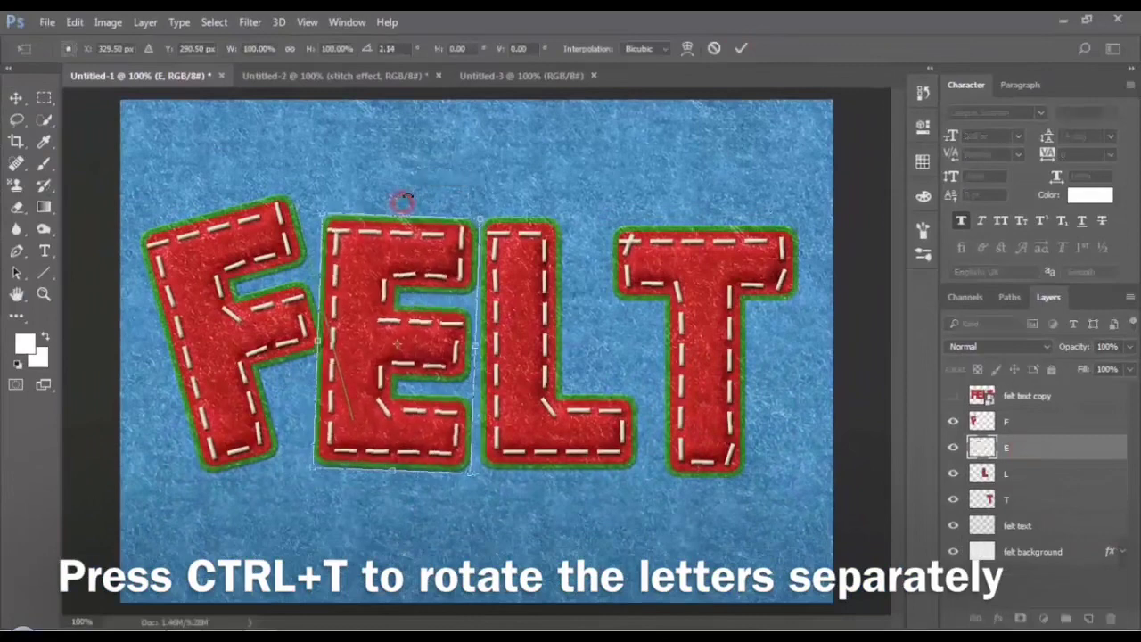
key("Return")
left_click(1016, 472)
key("ctrl+t")
mouse_move(571, 193)
left_mouse_down()
mouse_move(548, 239)
mouse_move(527, 184)
left_mouse_up()
key("Return")
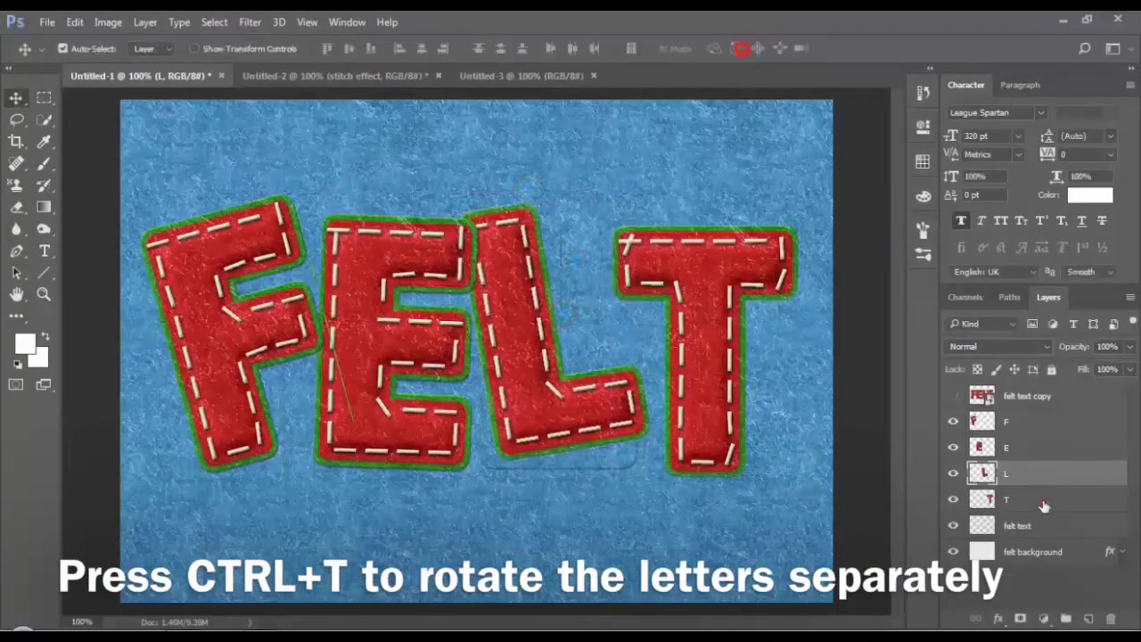
- Tilt the T letter clockwise and move the F layer below the E layer
left_click(1044, 500)
key("ctrl+t")
left_click_drag(721, 205, 706, 252)
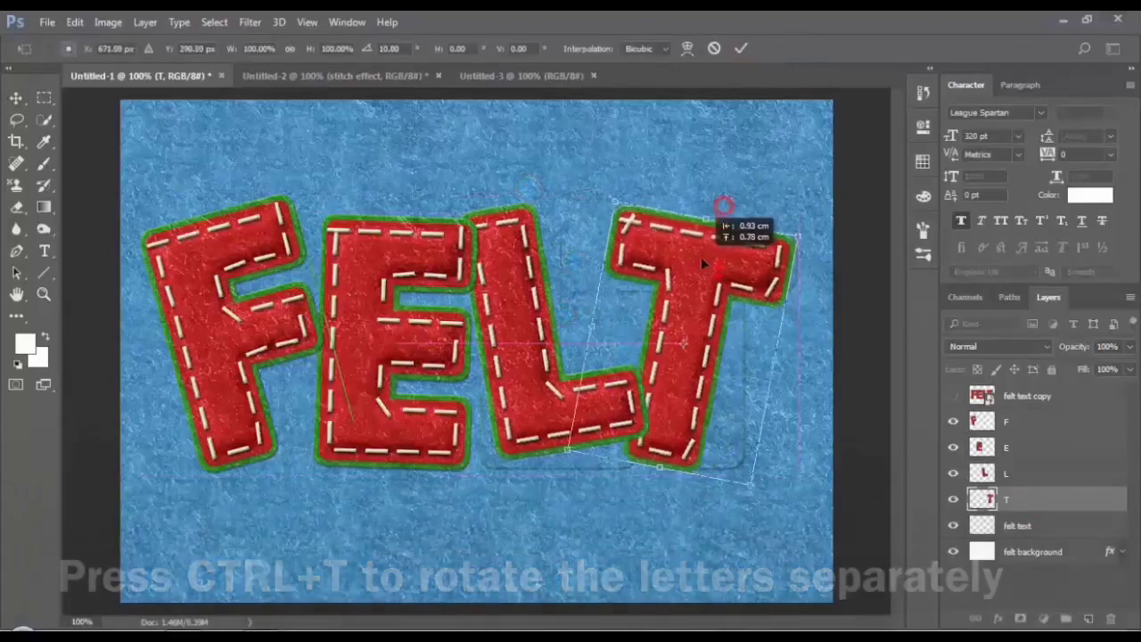
left_click(748, 47)
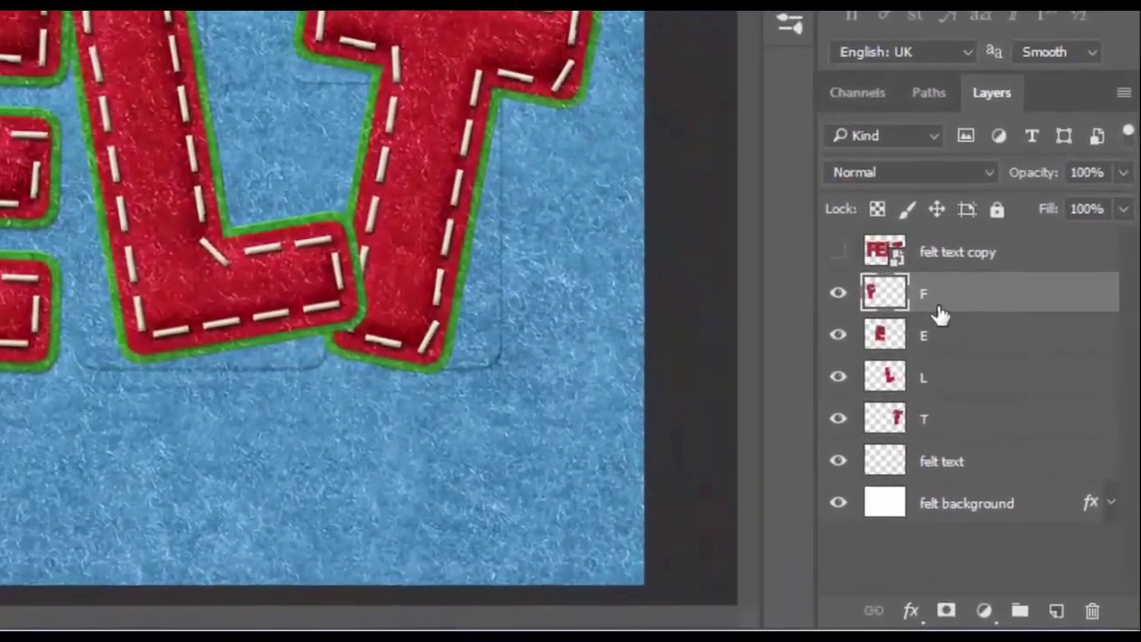
left_click_drag(938, 310, 959, 364)
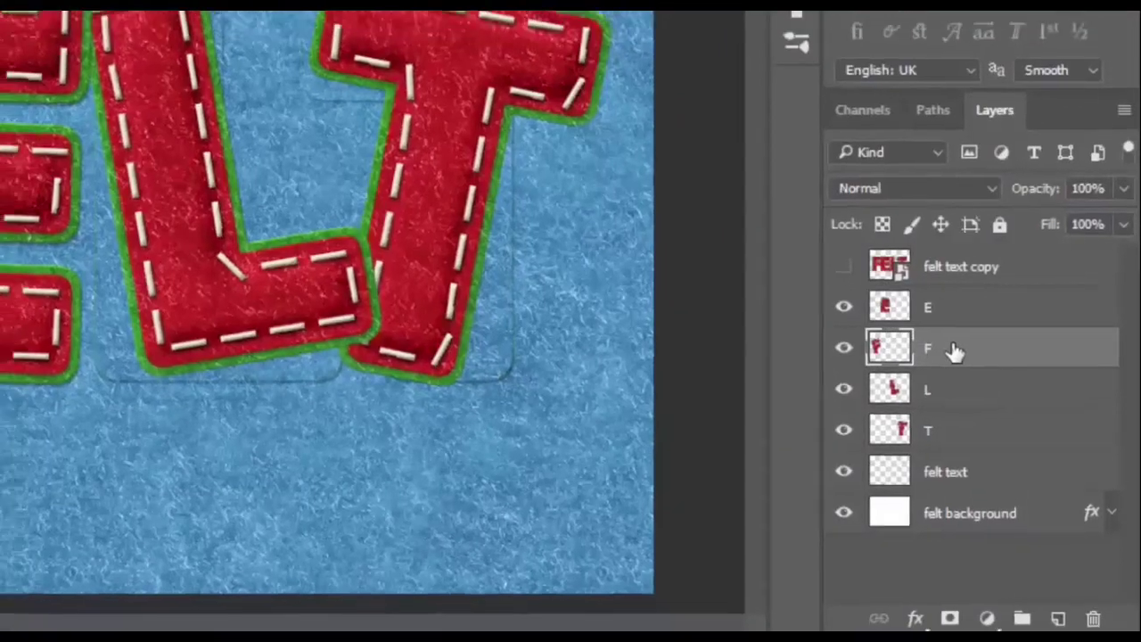
- Give the F layer a Drop Shadow: 43% opacity, 120° angle, 8 px distance, 16 px size
right_click(952, 337)
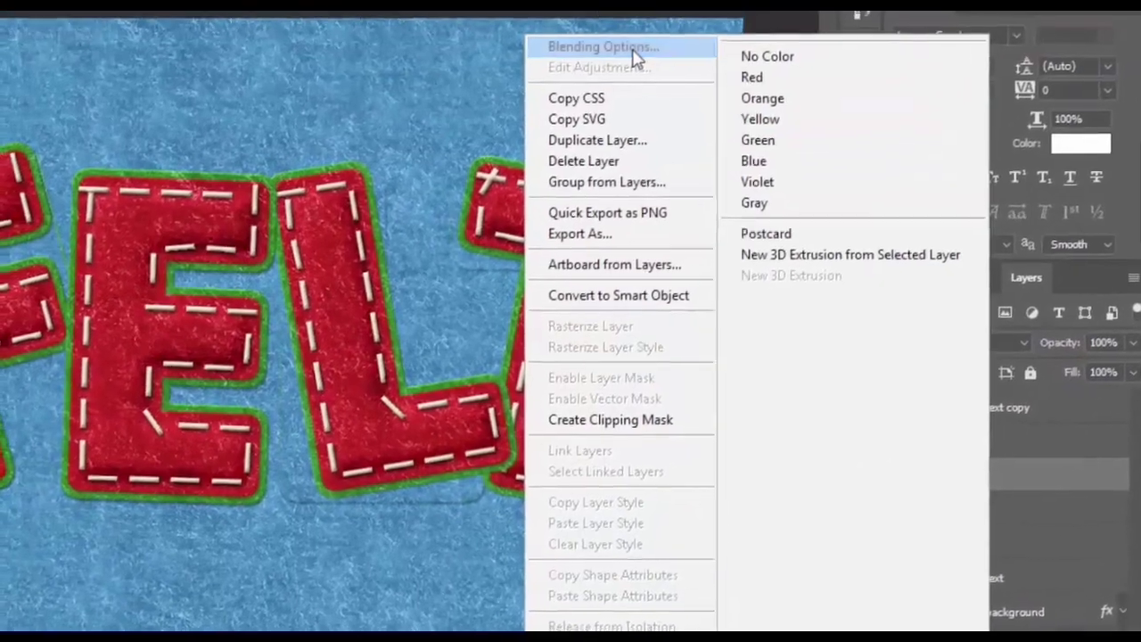
left_click(624, 36)
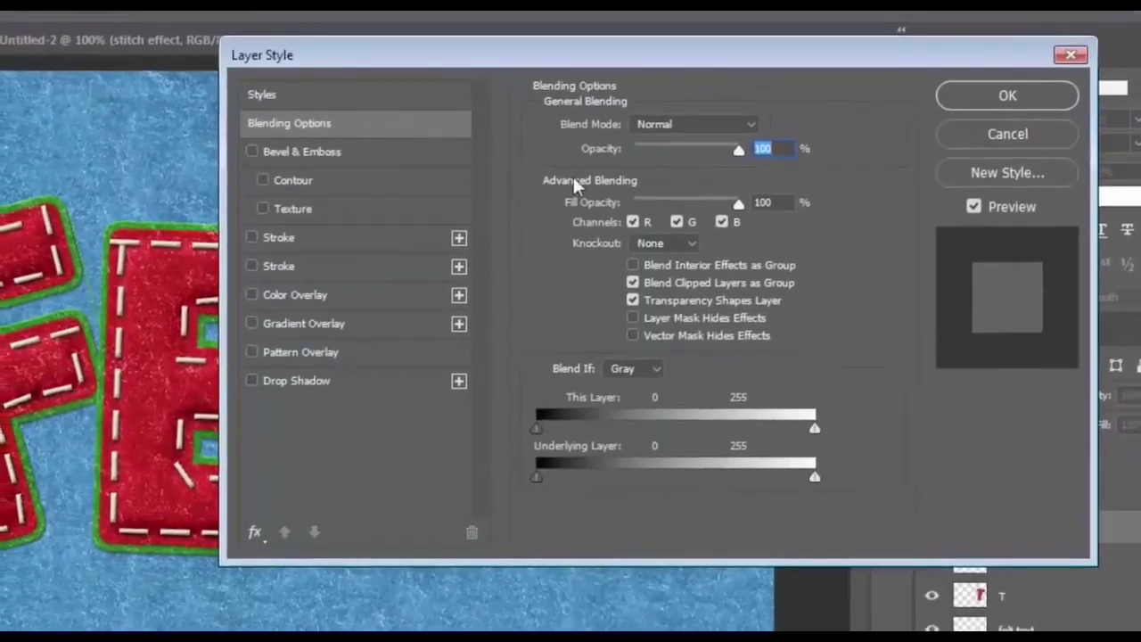
left_click(314, 384)
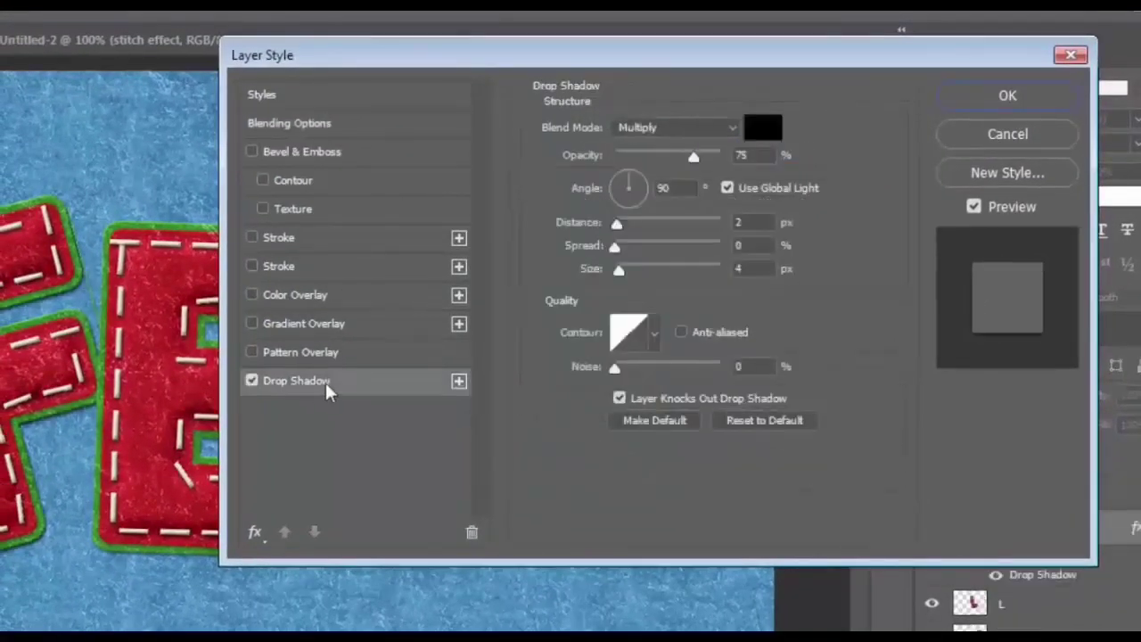
left_click(766, 155)
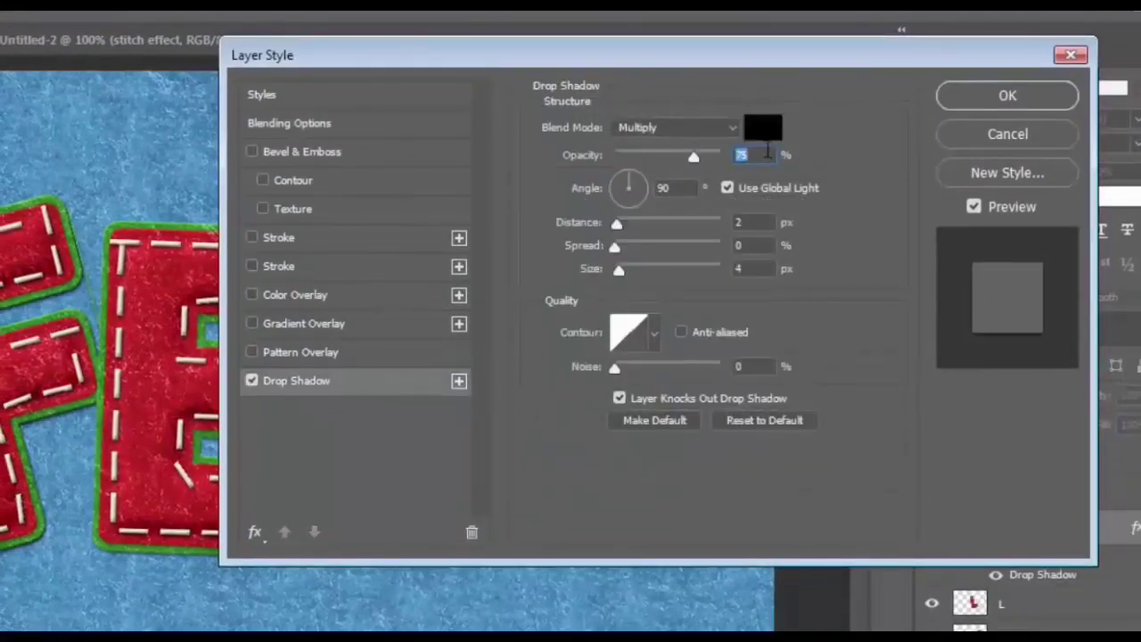
type("43")
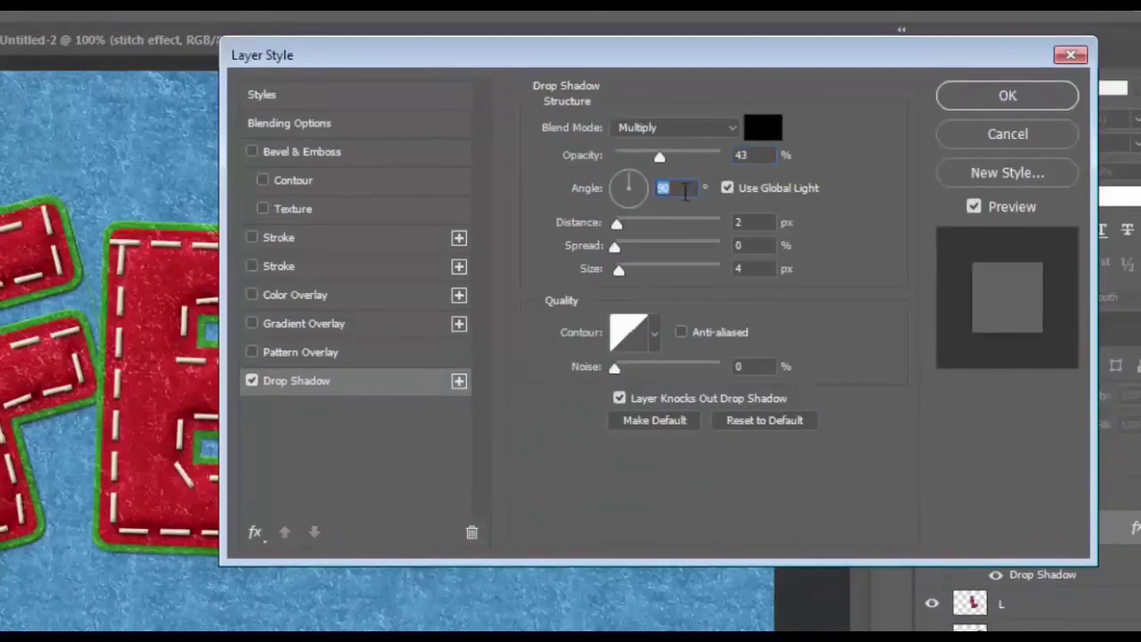
type("20")
type("8")
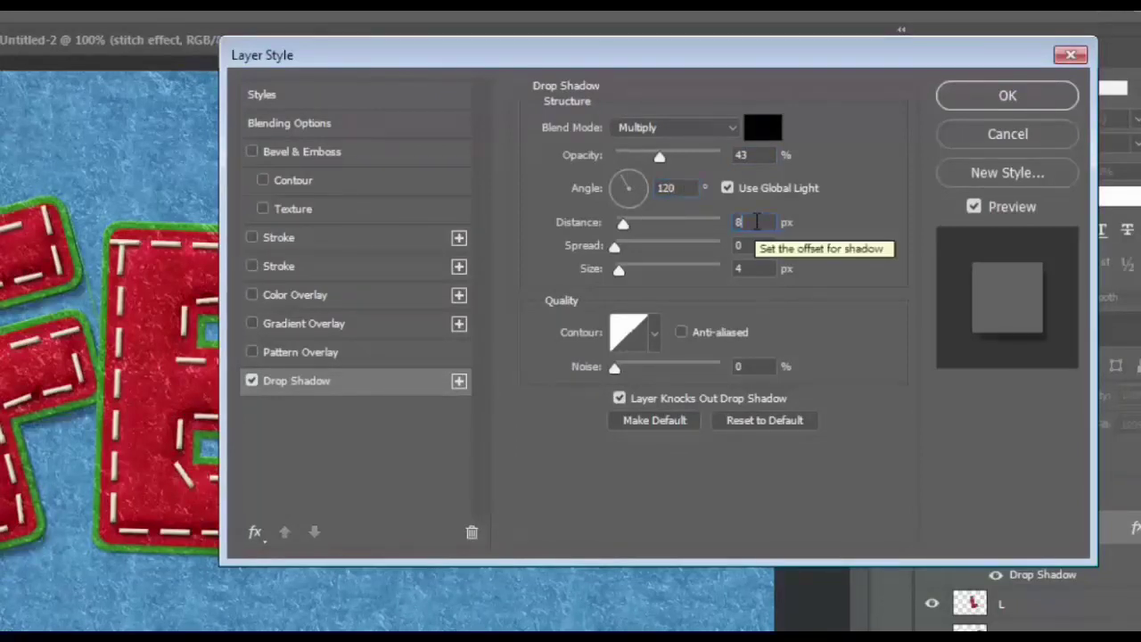
double_click(752, 267)
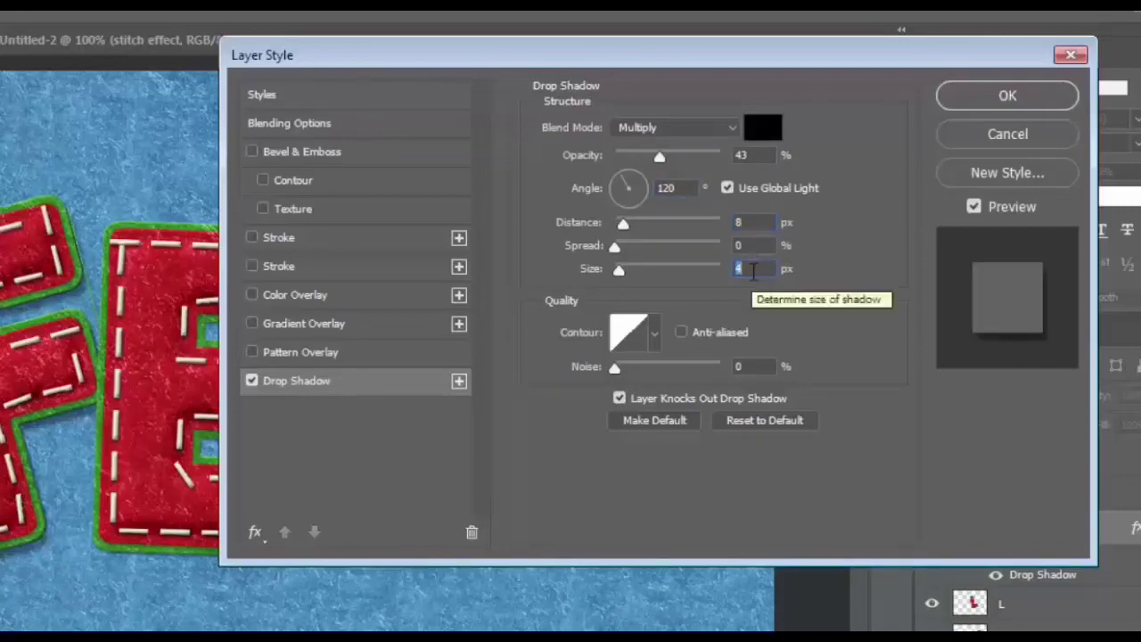
type("16")
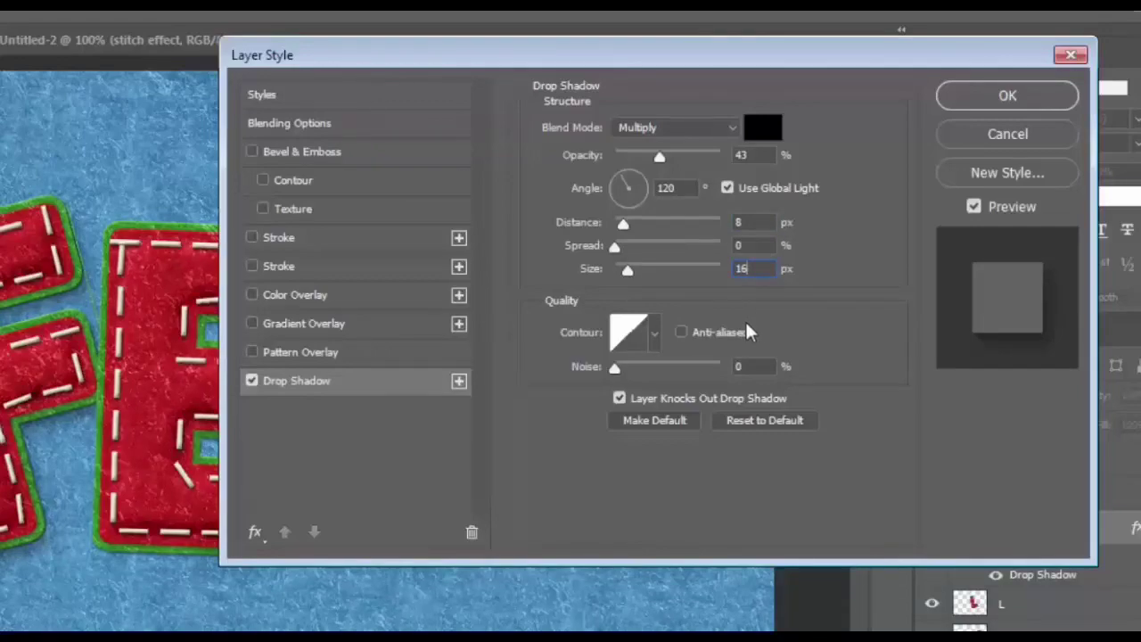
left_click(1001, 95)
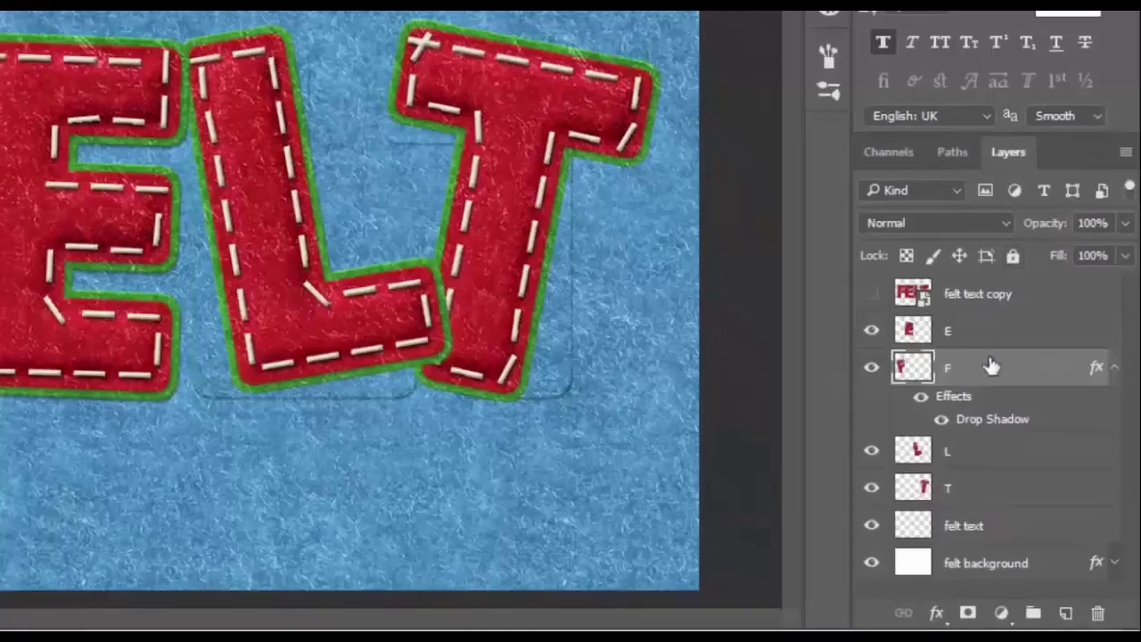
left_click(986, 328)
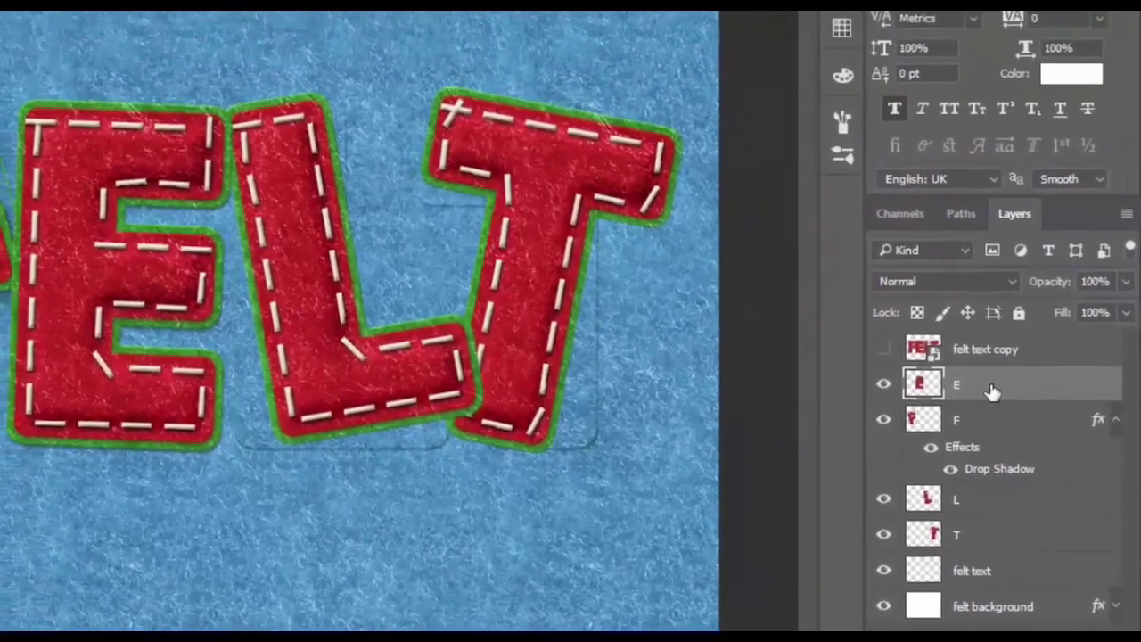
- Give the E layer a Drop Shadow with 43% opacity, 6 px distance and 10 px size
right_click(985, 332)
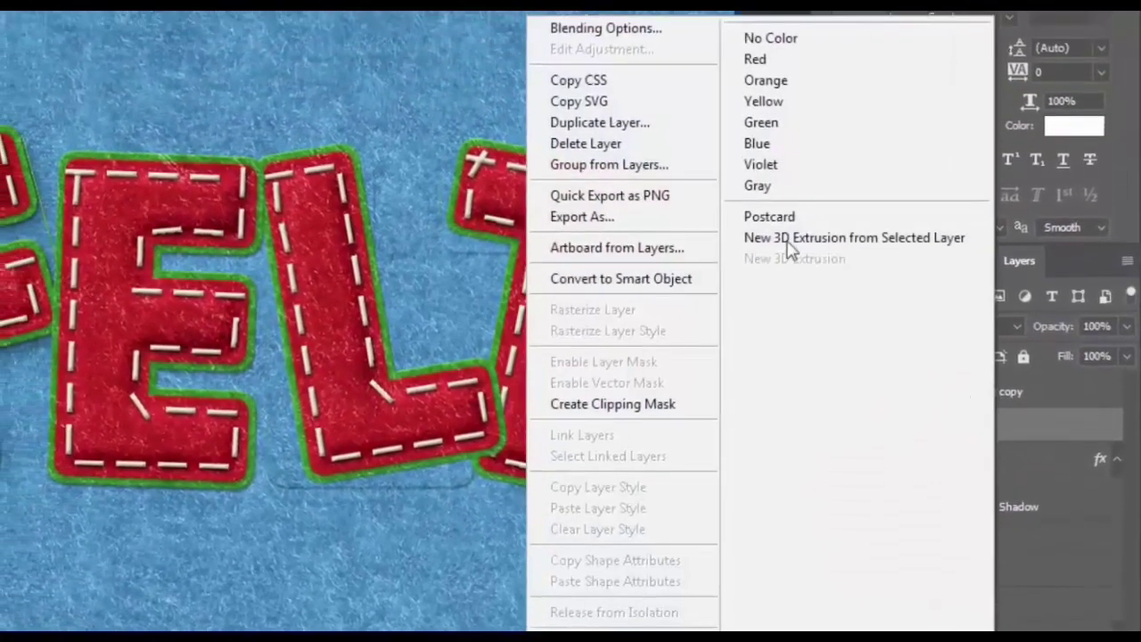
left_click(634, 29)
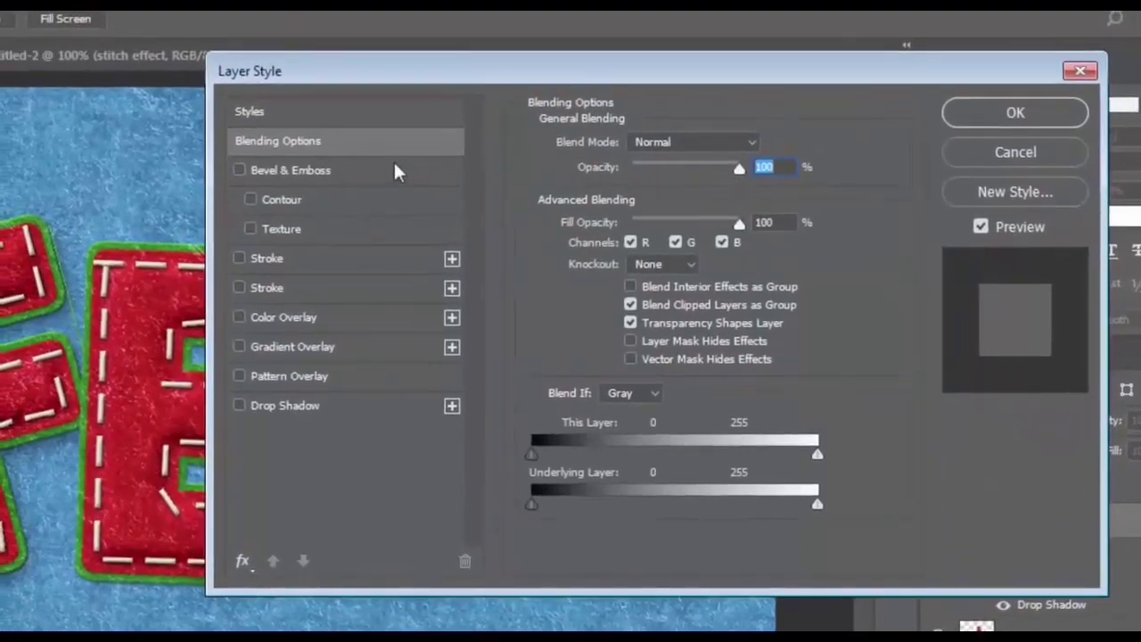
left_click(344, 405)
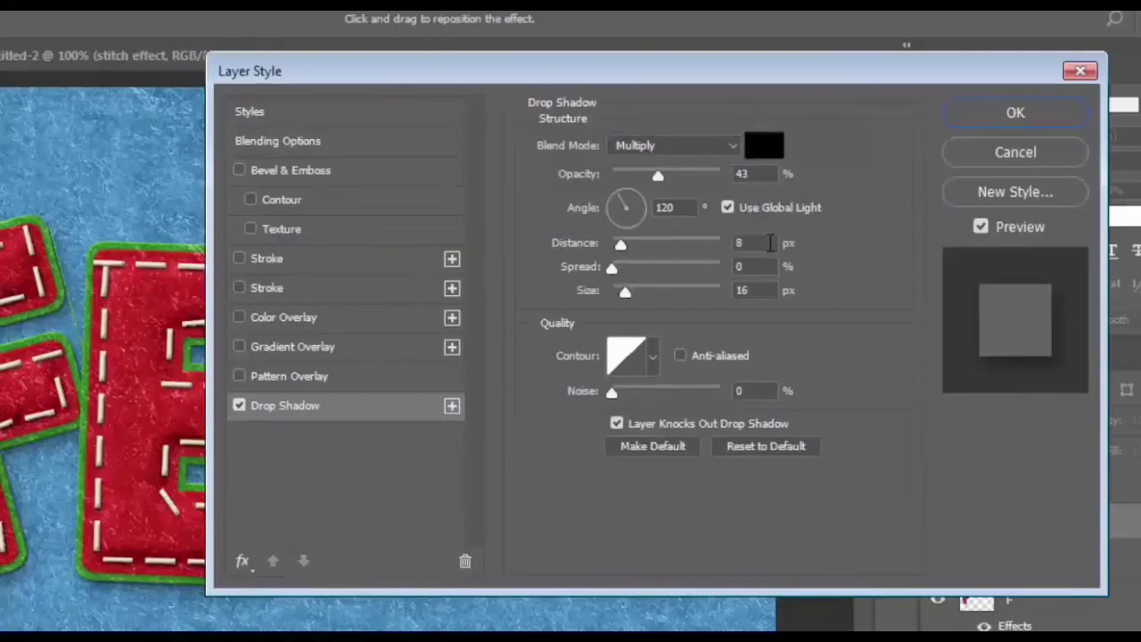
double_click(769, 292)
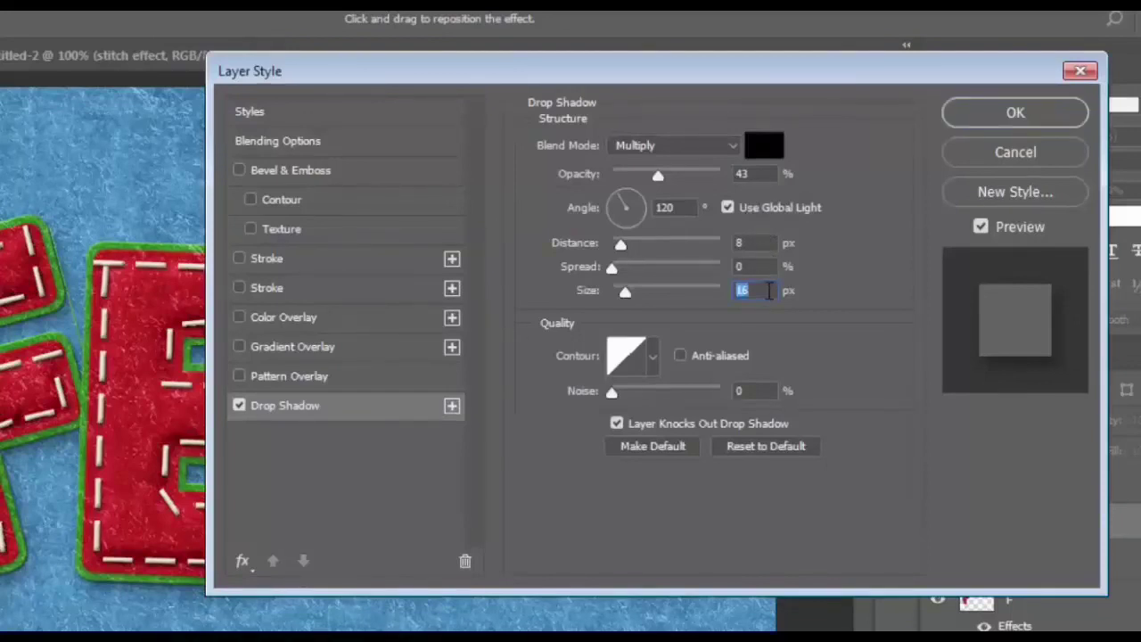
type("1")
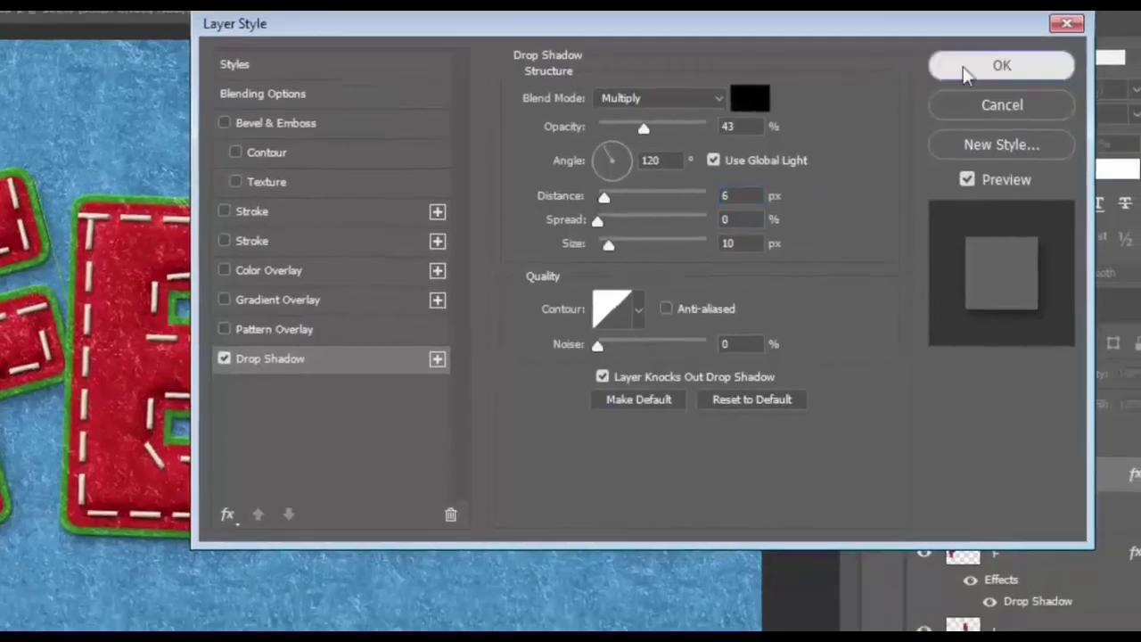
left_click(968, 118)
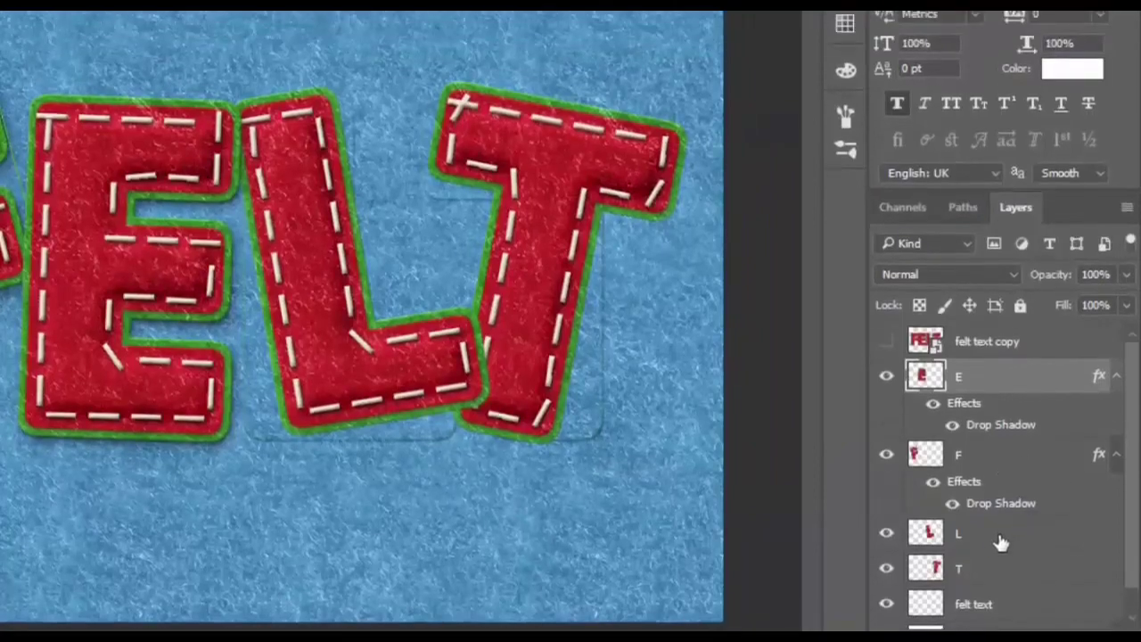
- Give the L layer a Drop Shadow with 4 px distance and 8 px size
right_click(999, 505)
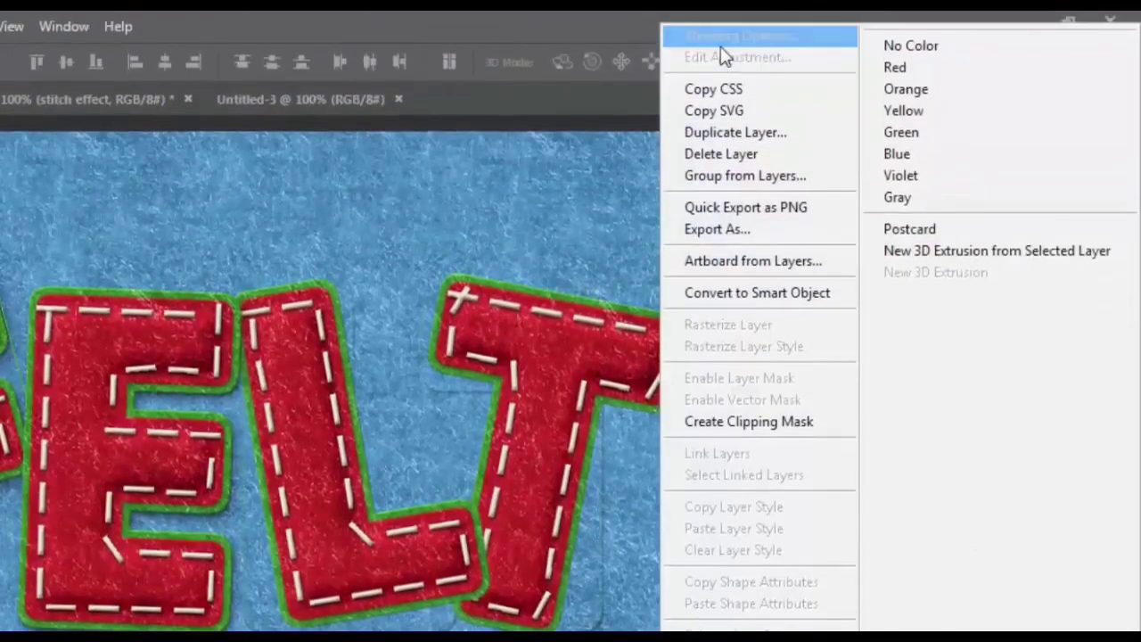
left_click(727, 40)
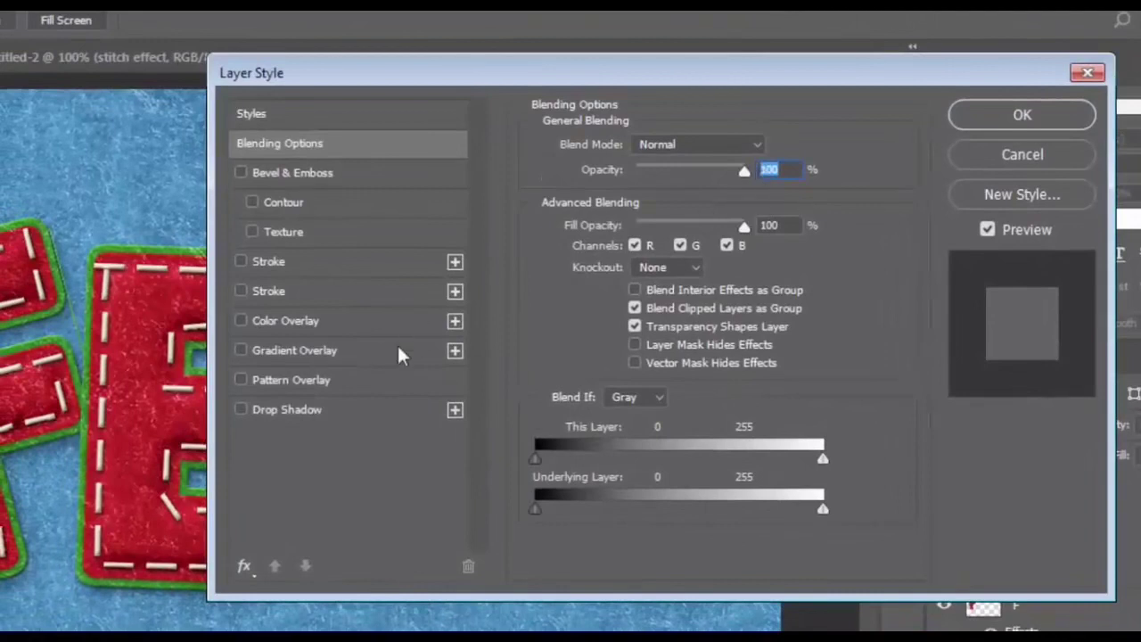
left_click(392, 412)
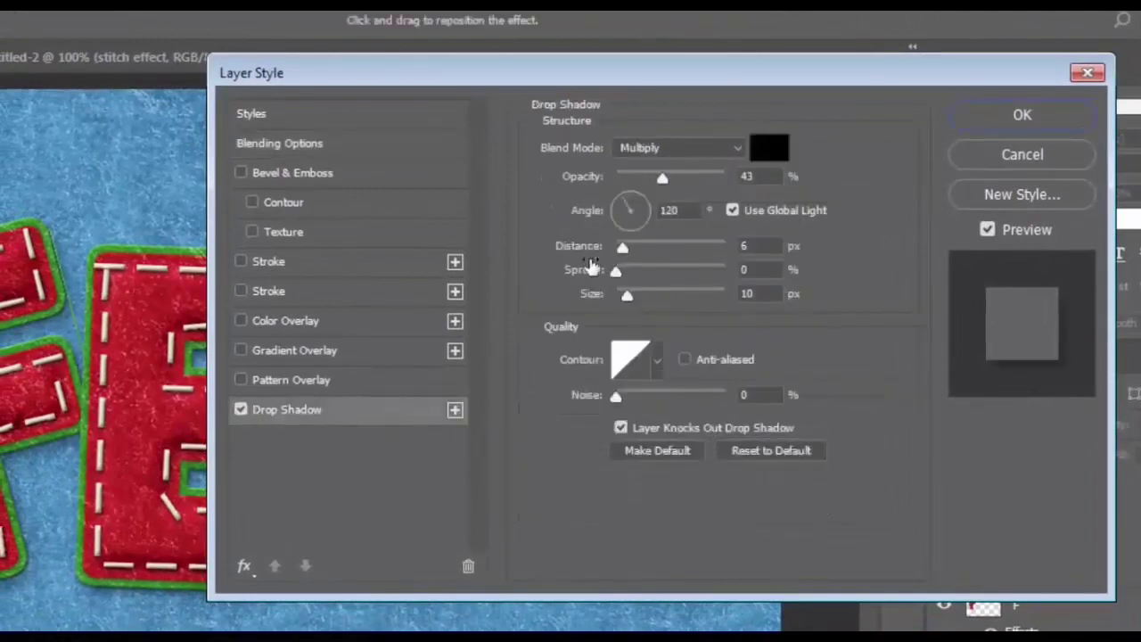
left_click(773, 245)
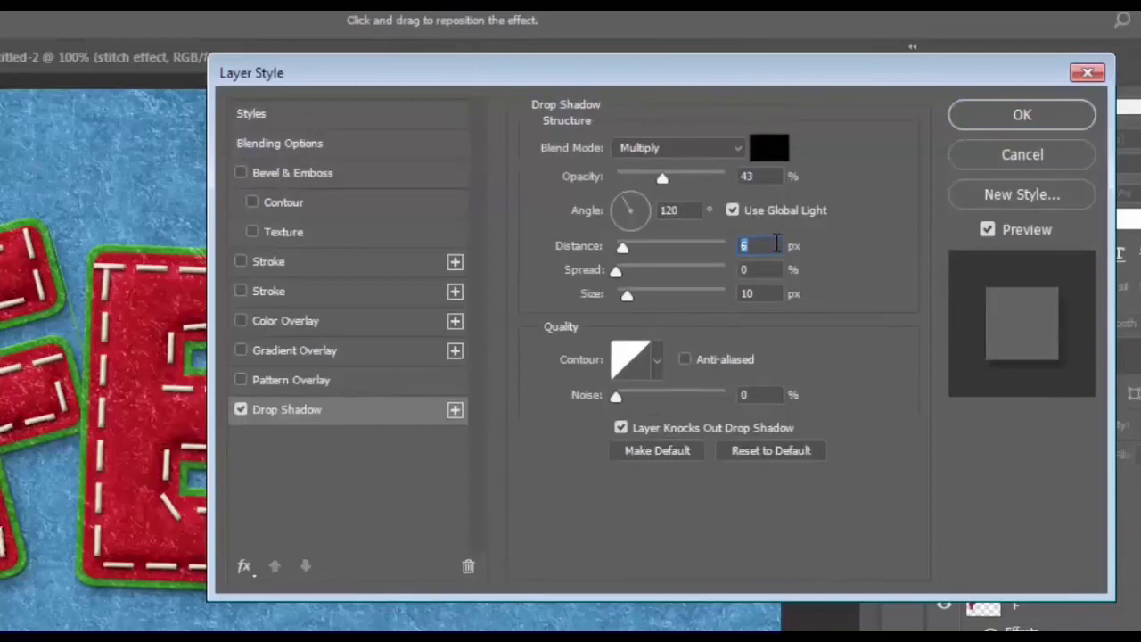
type("4")
type("8")
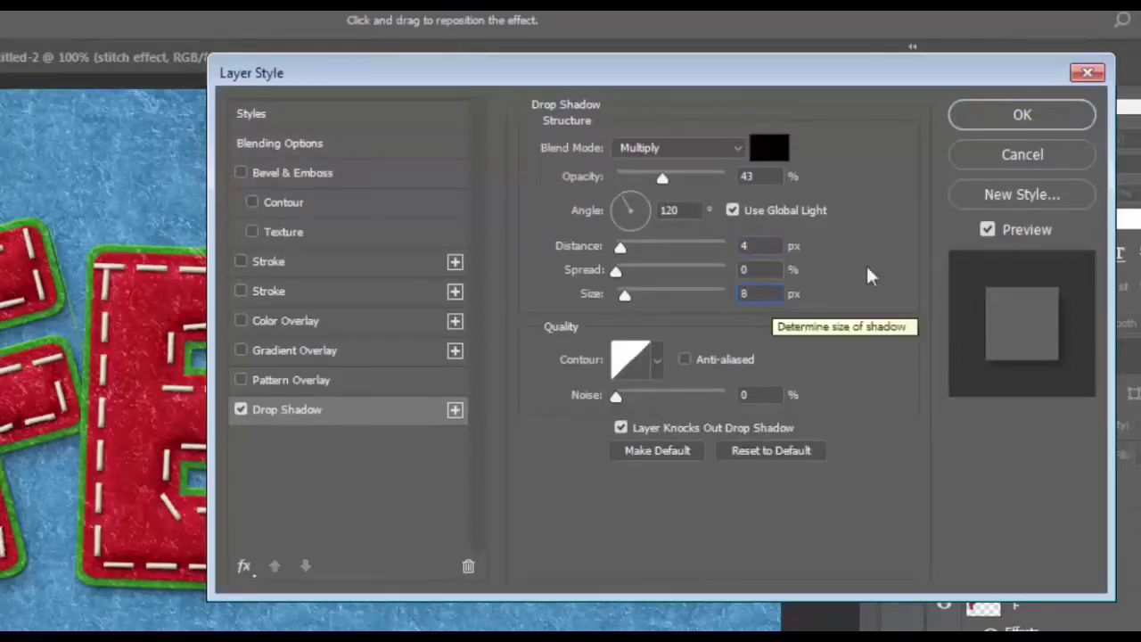
left_click(998, 126)
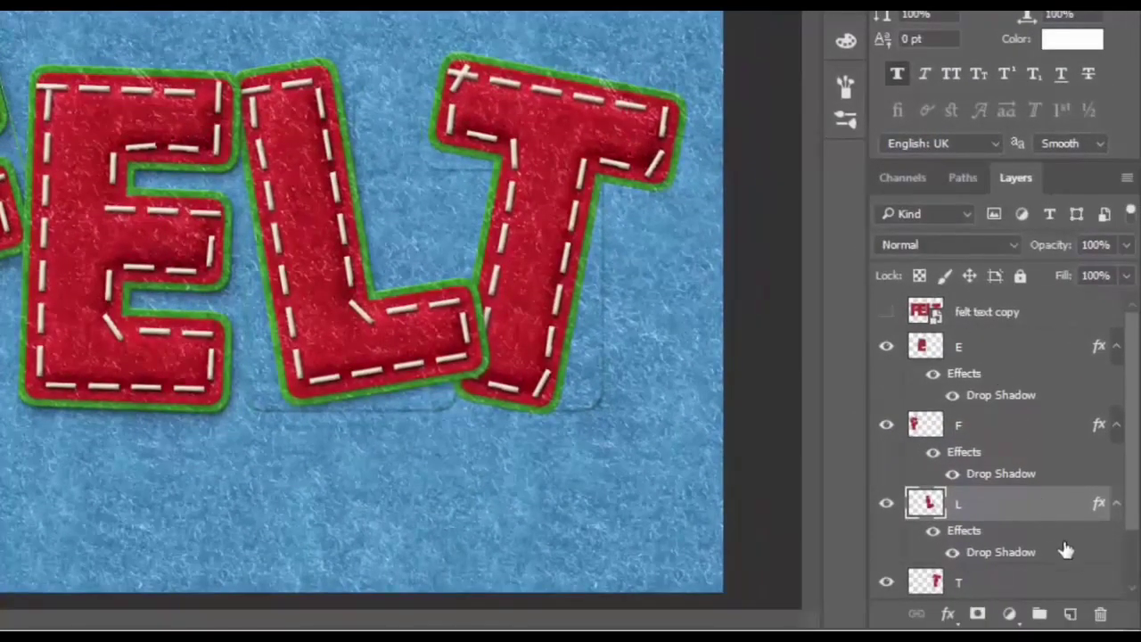
scroll(1105, 516, "down", 2)
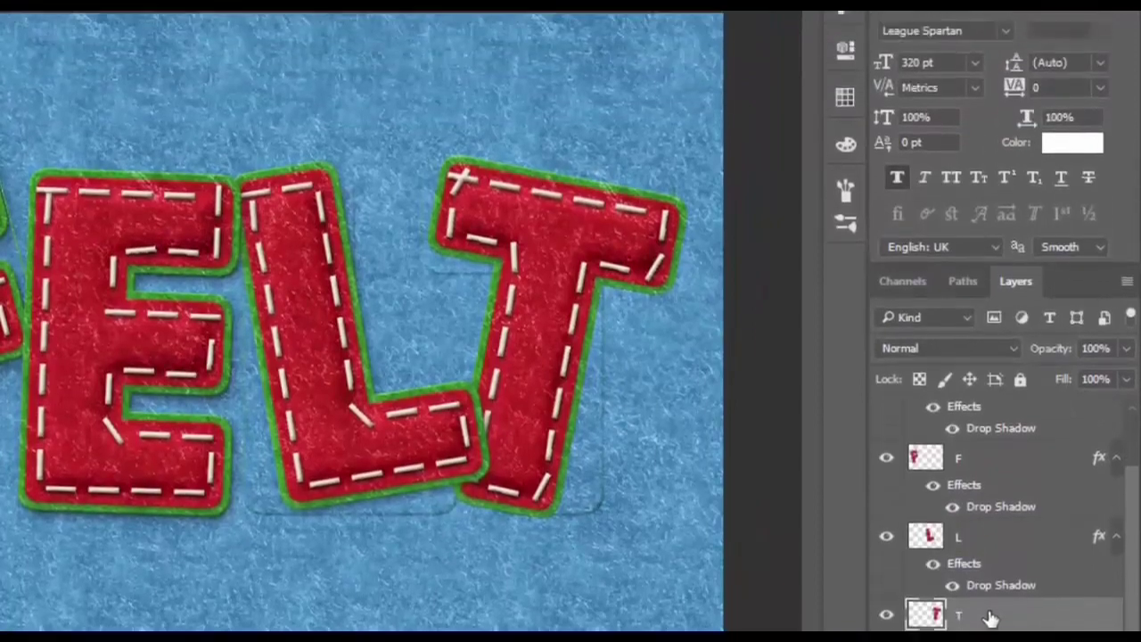
- Give the T layer a Drop Shadow with 2 px distance
right_click(1035, 580)
left_click(733, 33)
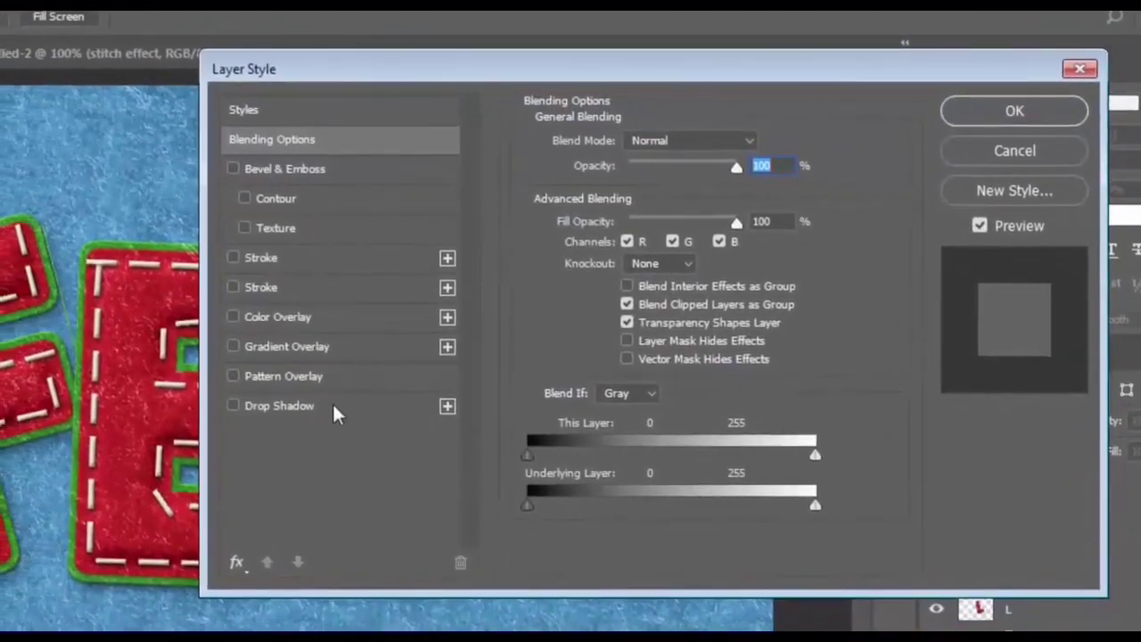
left_click(335, 410)
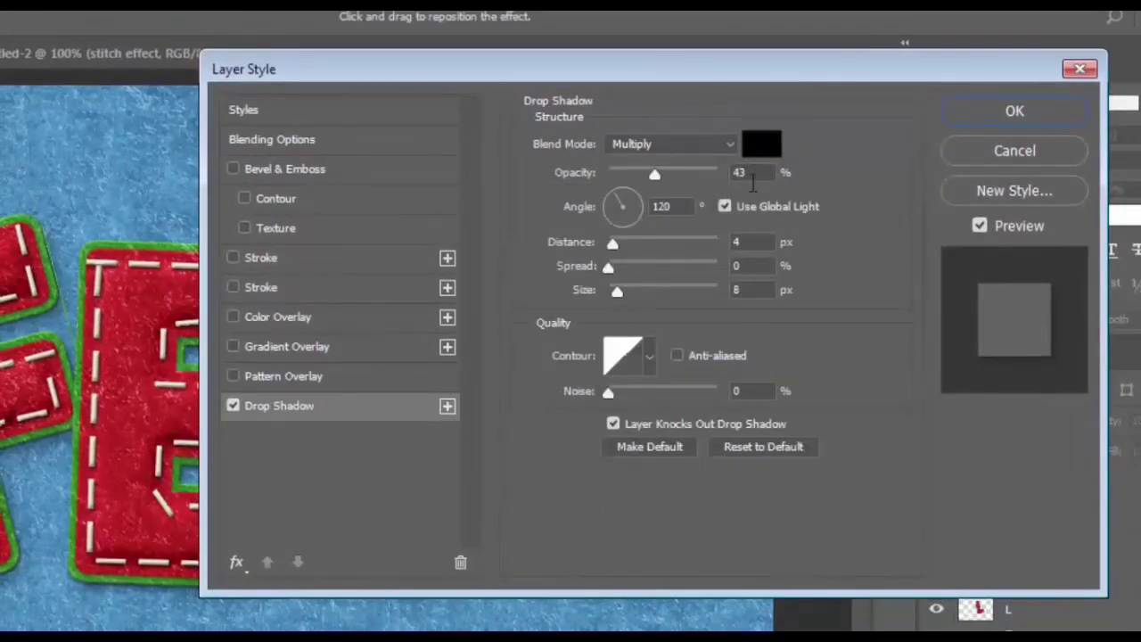
left_click(760, 240)
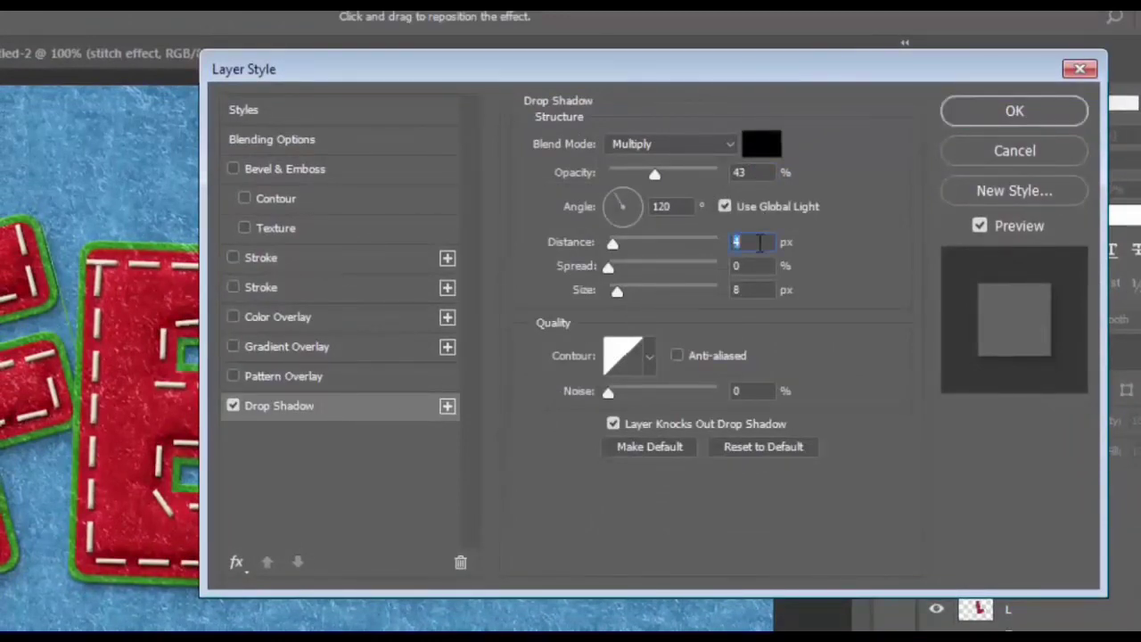
type("2")
left_click(989, 111)
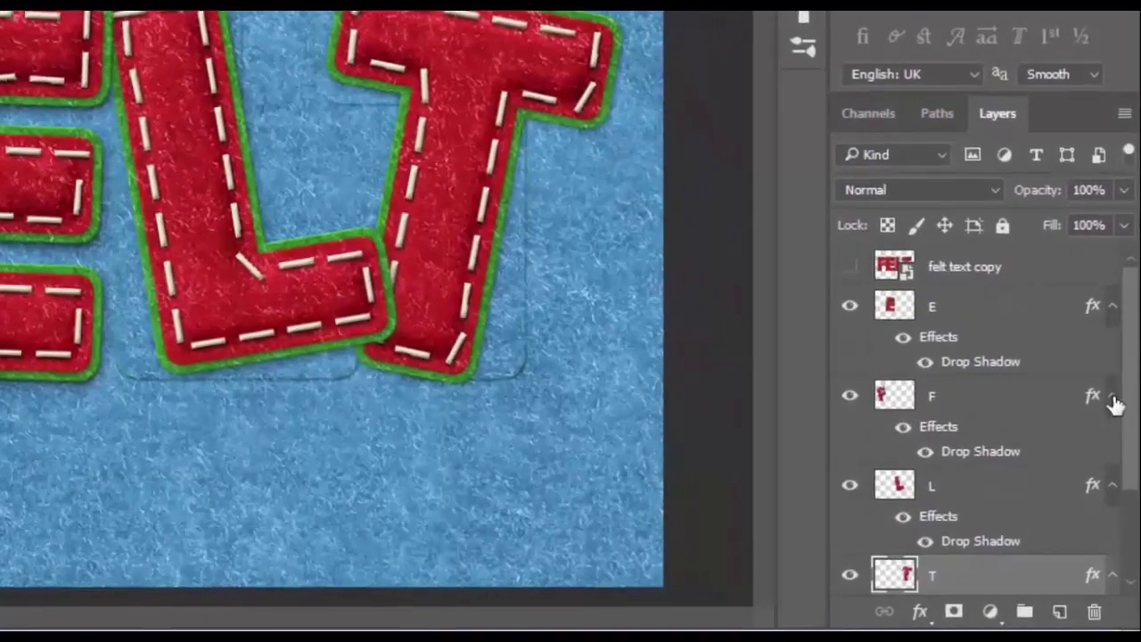
- Collapse the effects lists of the F, E, L and T layers
left_click(1112, 398)
left_click(1111, 307)
left_click(1112, 393)
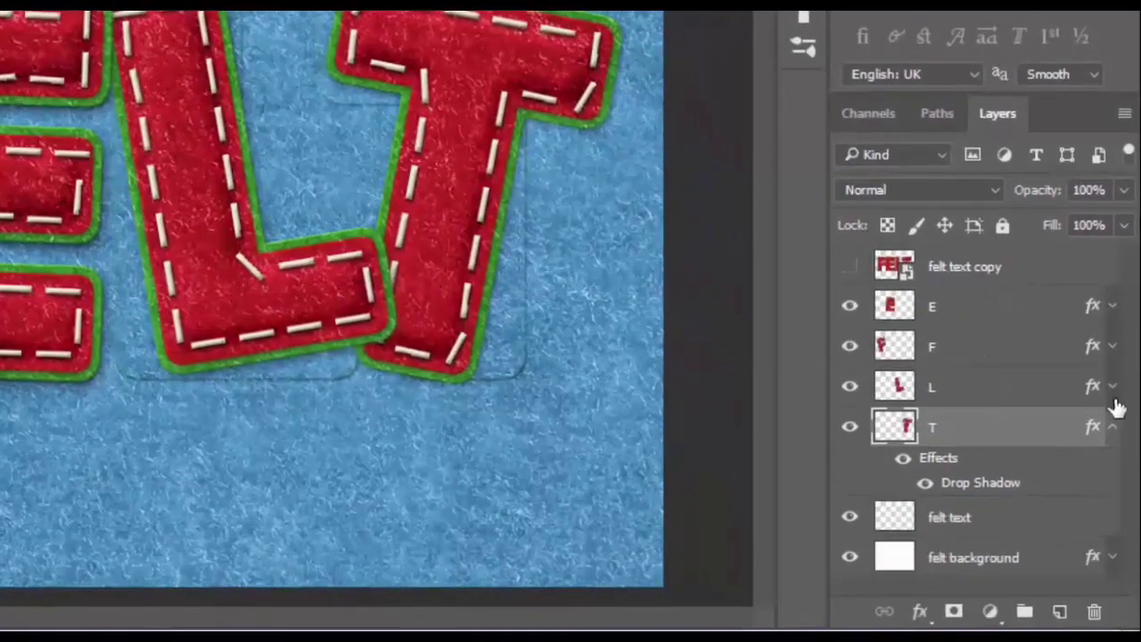
left_click(1112, 427)
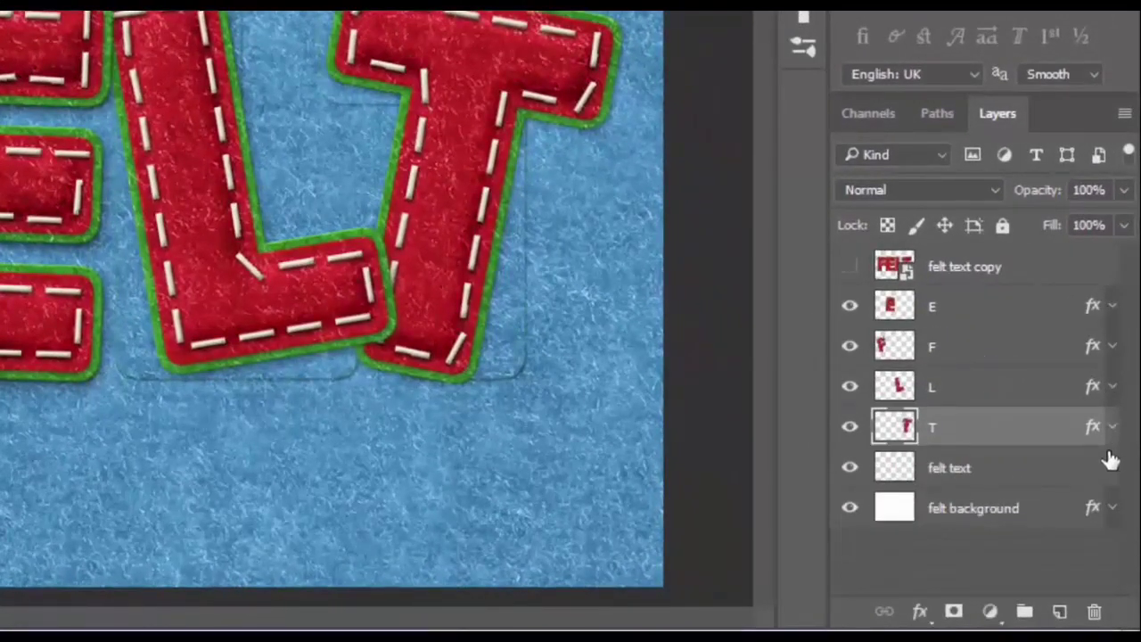
- Add a Hue/Saturation adjustment above the T, shifting the Reds hue +53 to yellow
left_click(989, 612)
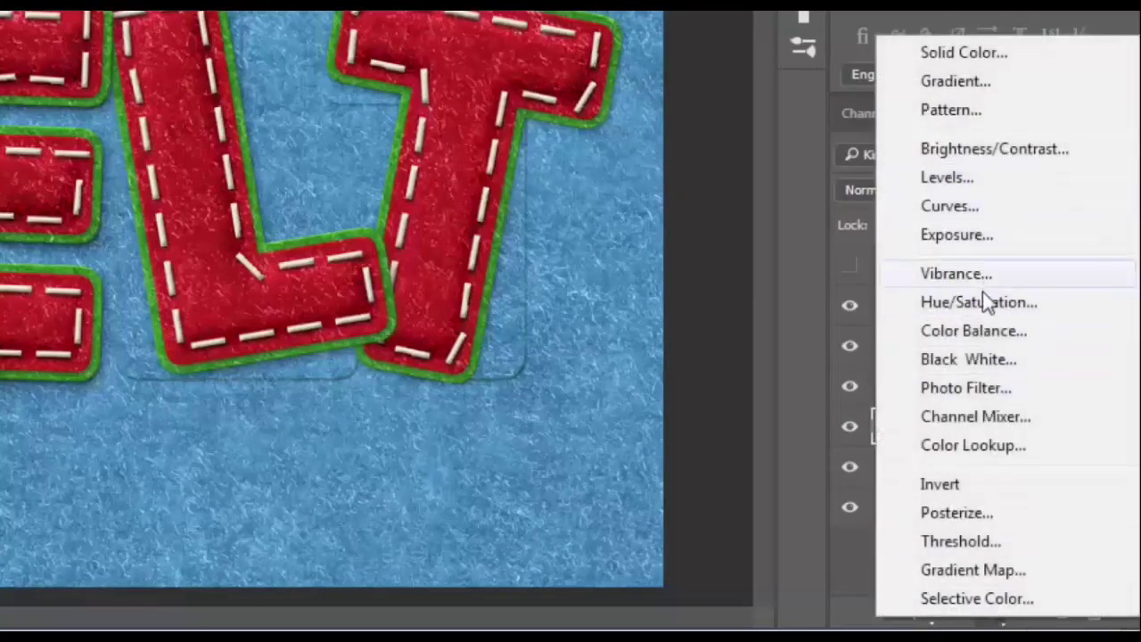
left_click(979, 302)
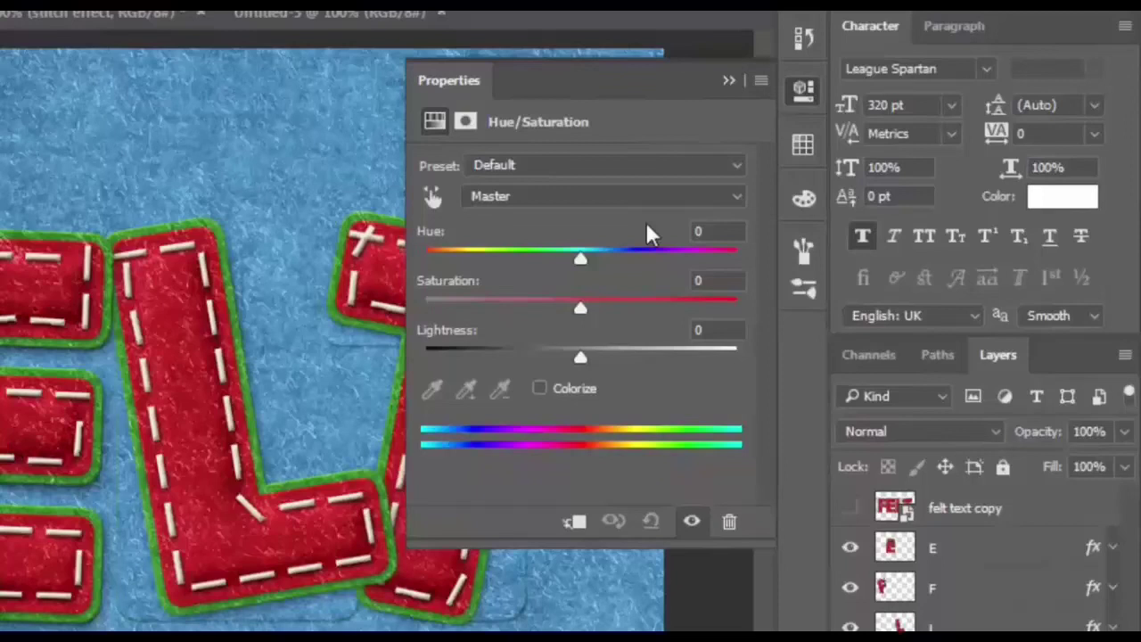
left_click(654, 201)
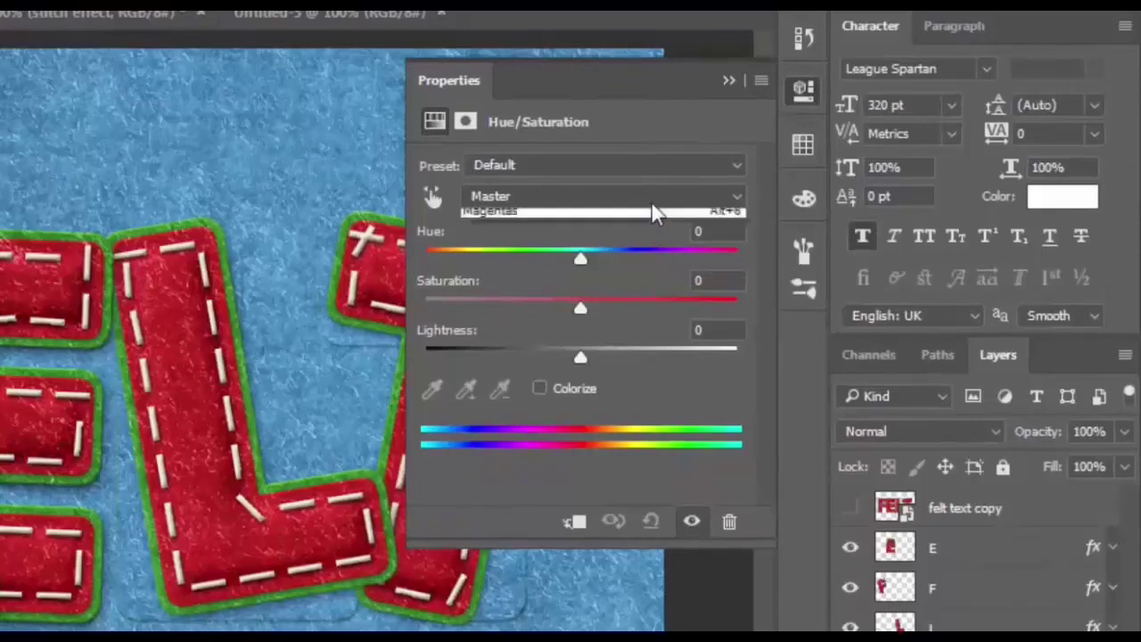
left_click(596, 239)
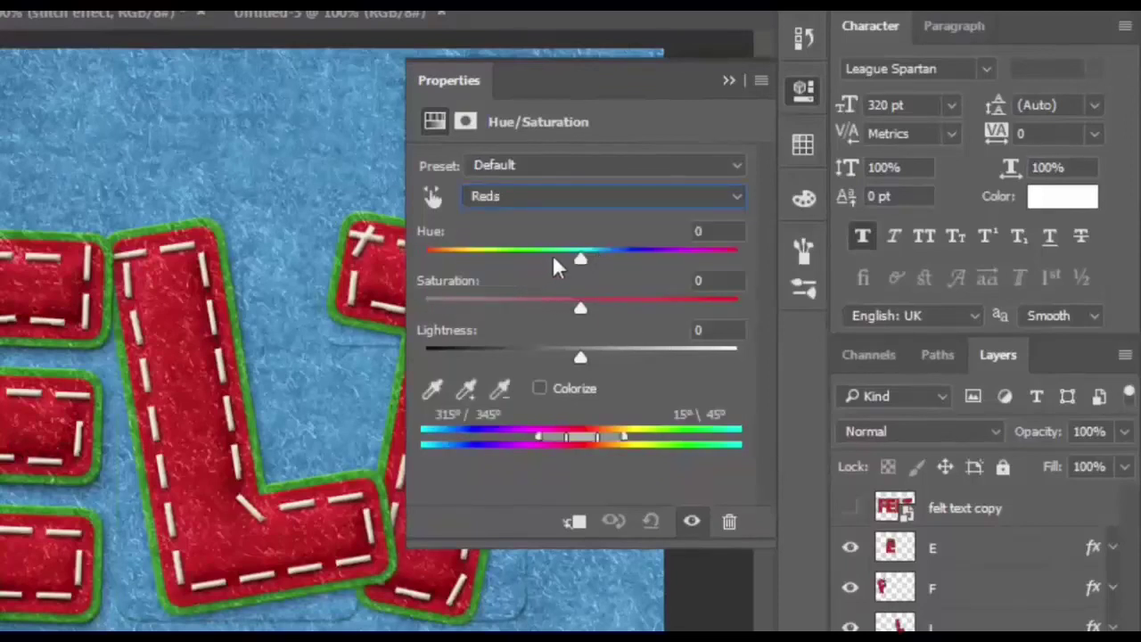
left_click_drag(582, 257, 656, 259)
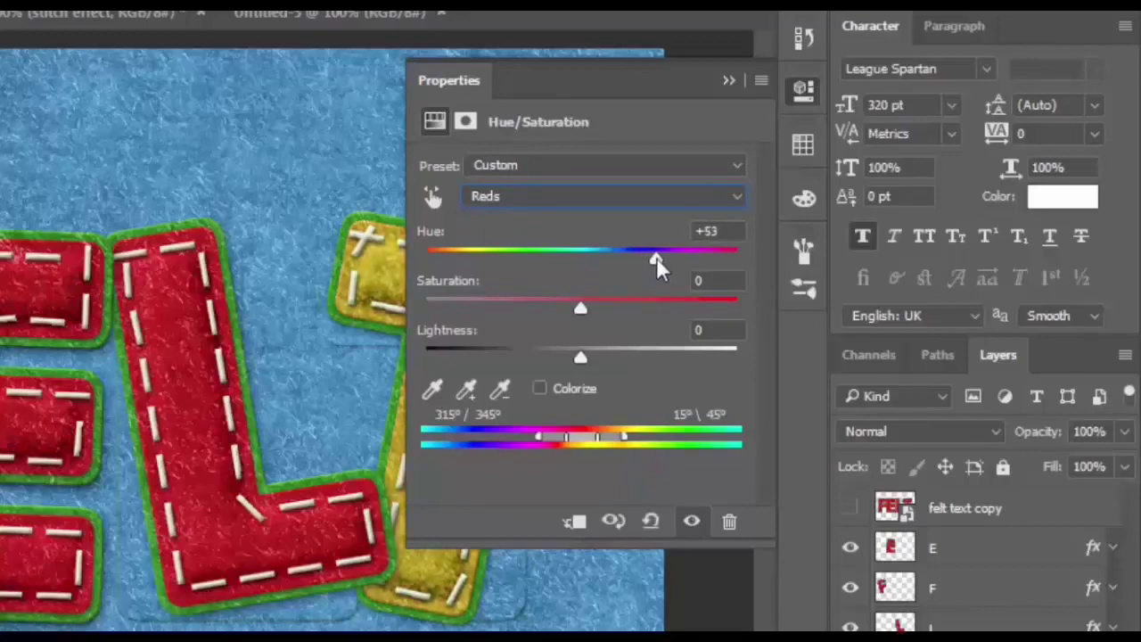
left_click(730, 82)
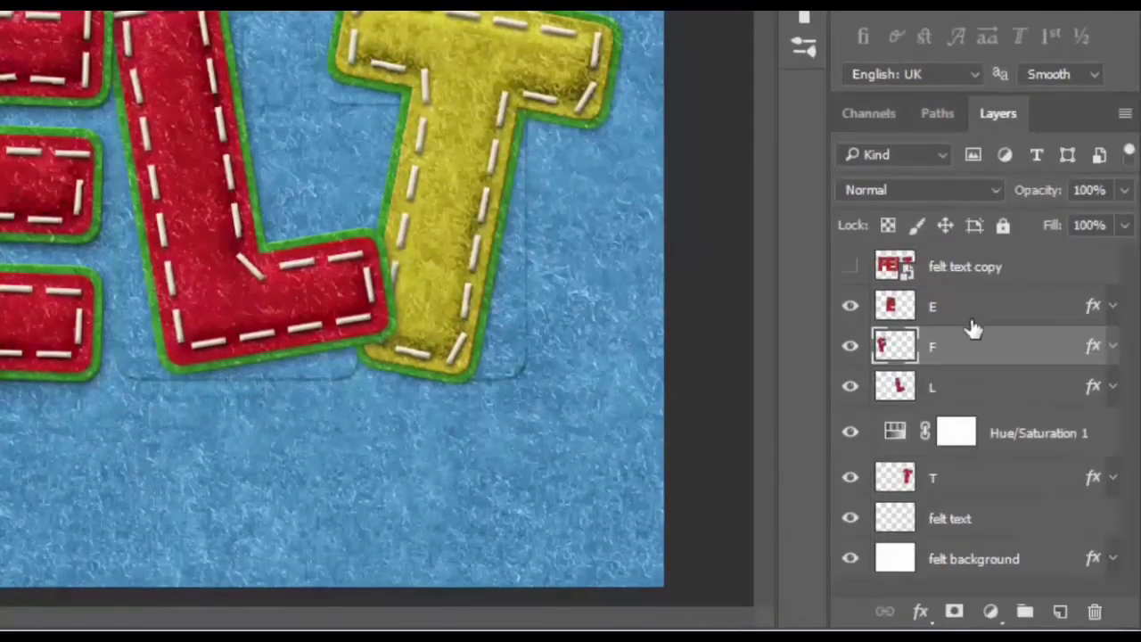
left_click(975, 312)
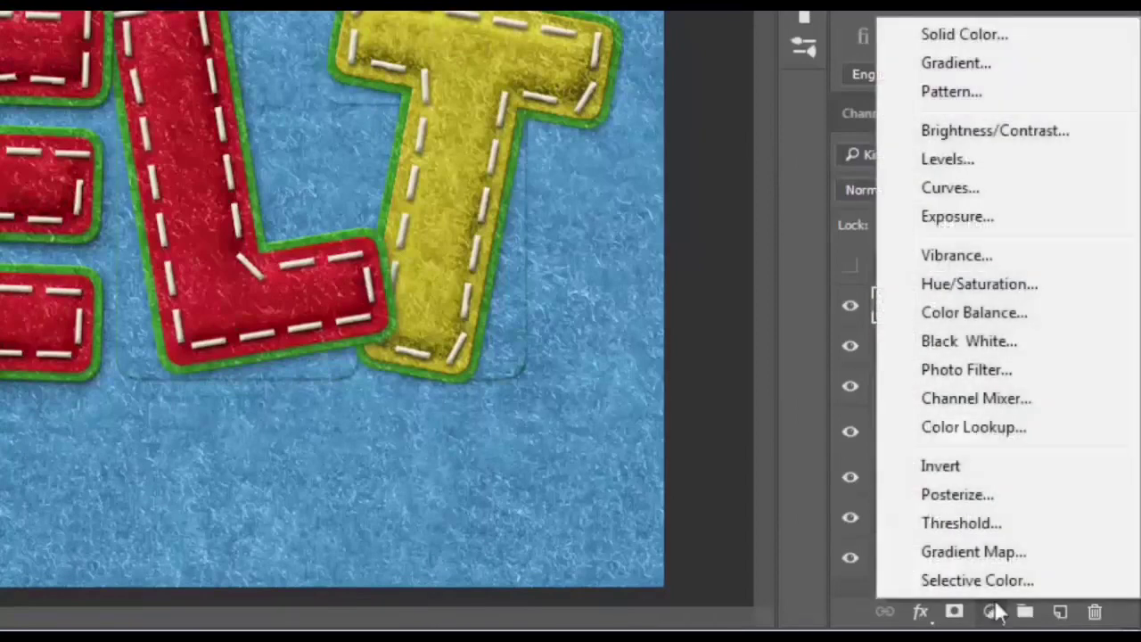
- Add a Hue/Saturation adjustment clipped to the E, shifting its hue to yellow
left_click(991, 612)
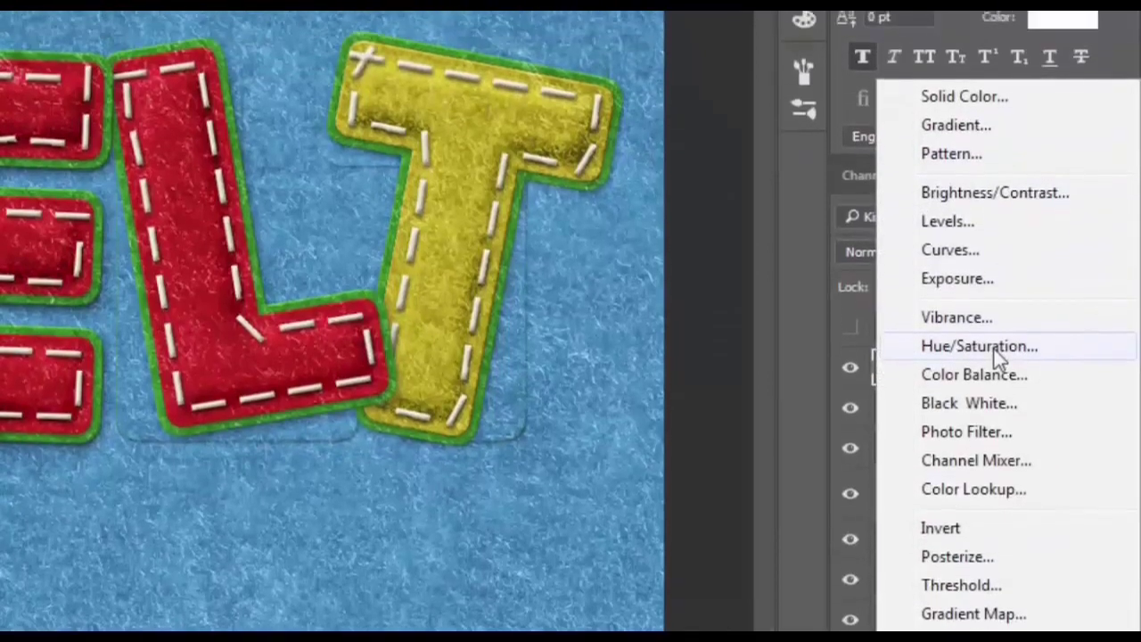
left_click(991, 283)
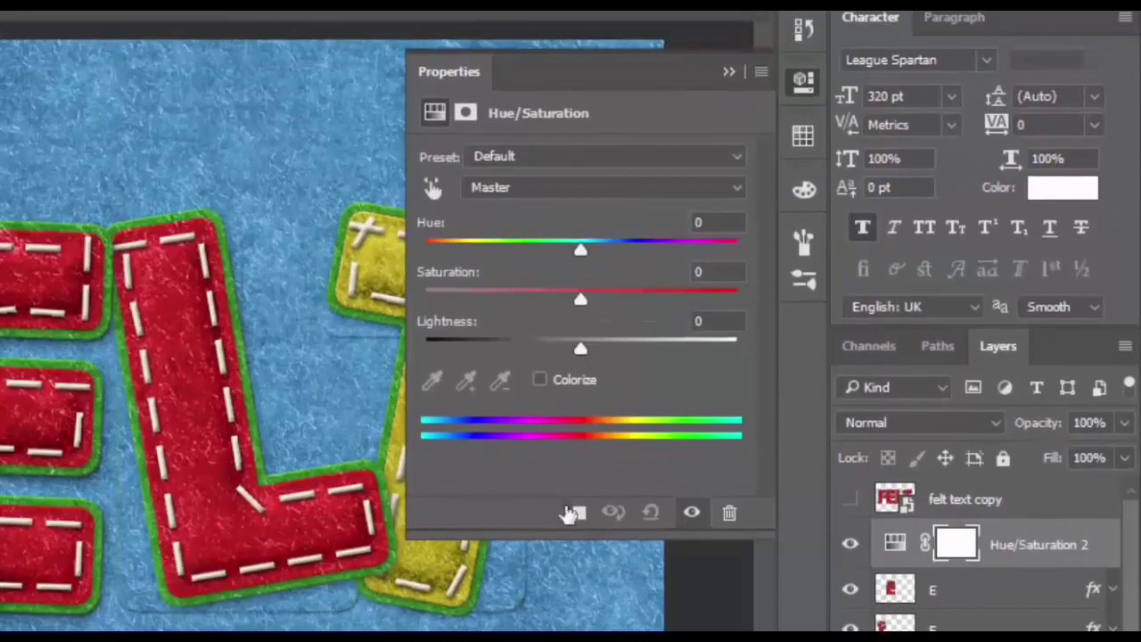
left_click(575, 513)
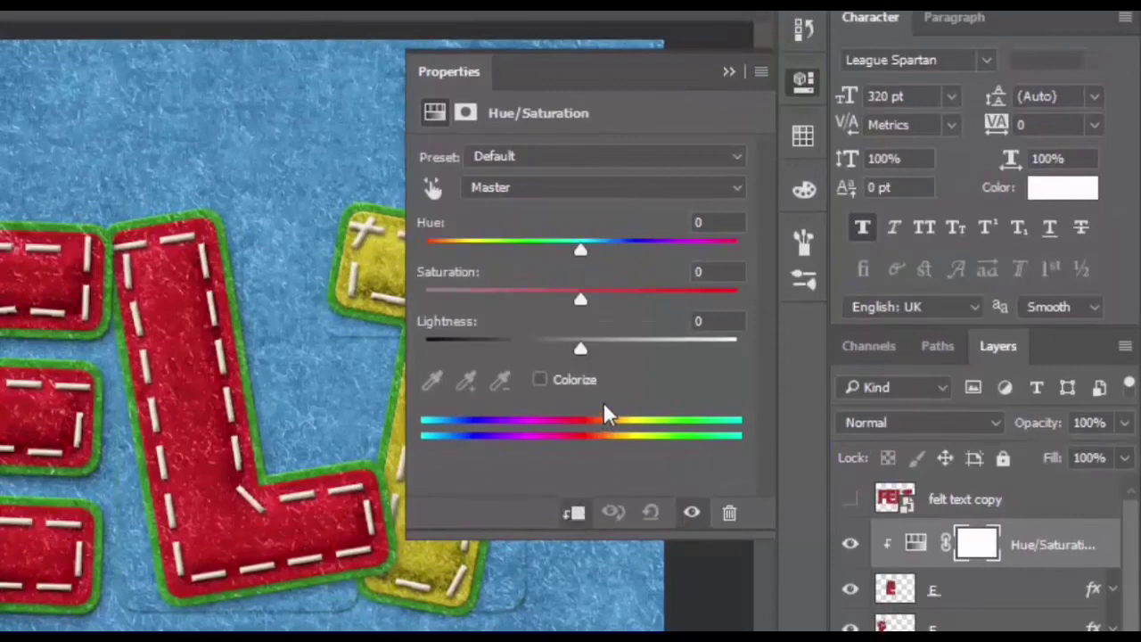
mouse_move(581, 250)
left_mouse_down()
mouse_move(565, 250)
mouse_move(653, 252)
left_mouse_up()
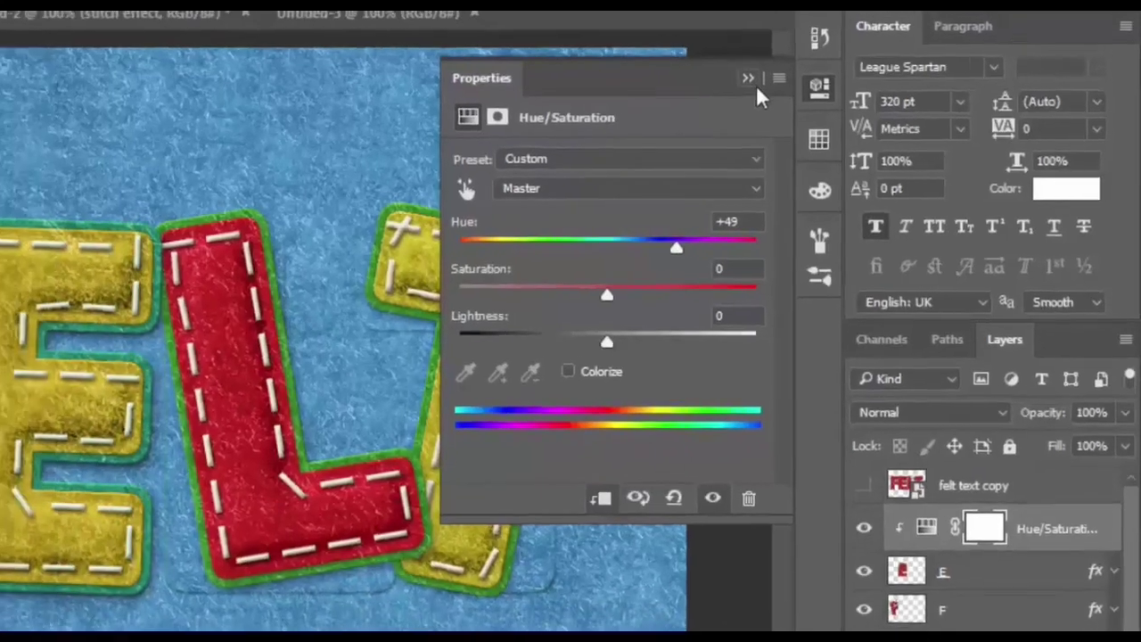
left_click(749, 80)
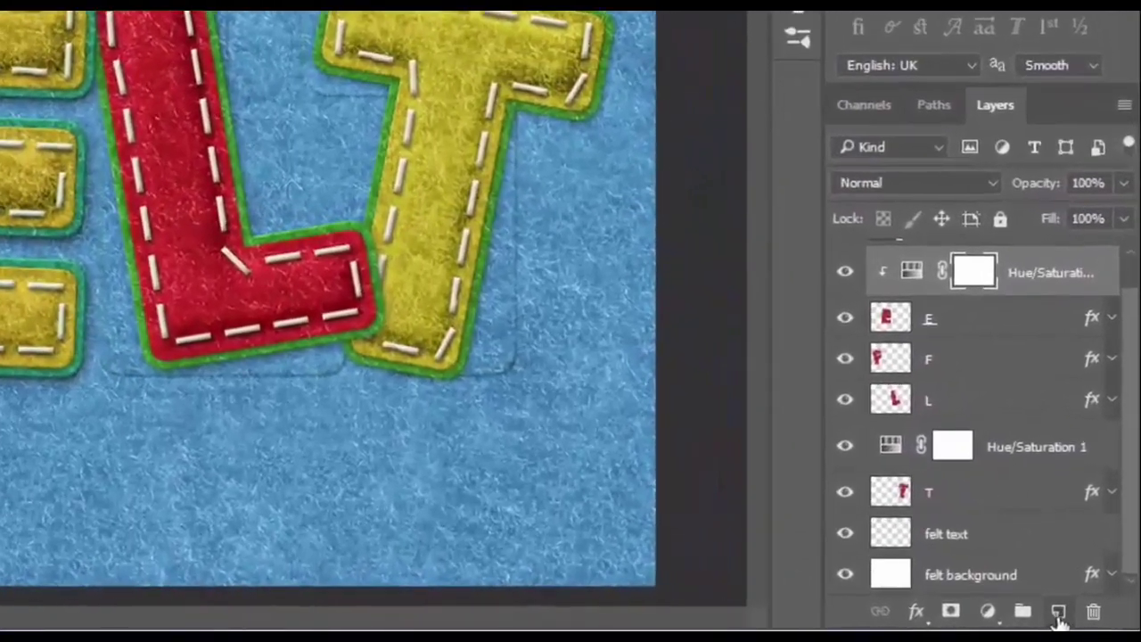
- Add a new empty layer named 'ornaments'
left_click(1059, 611)
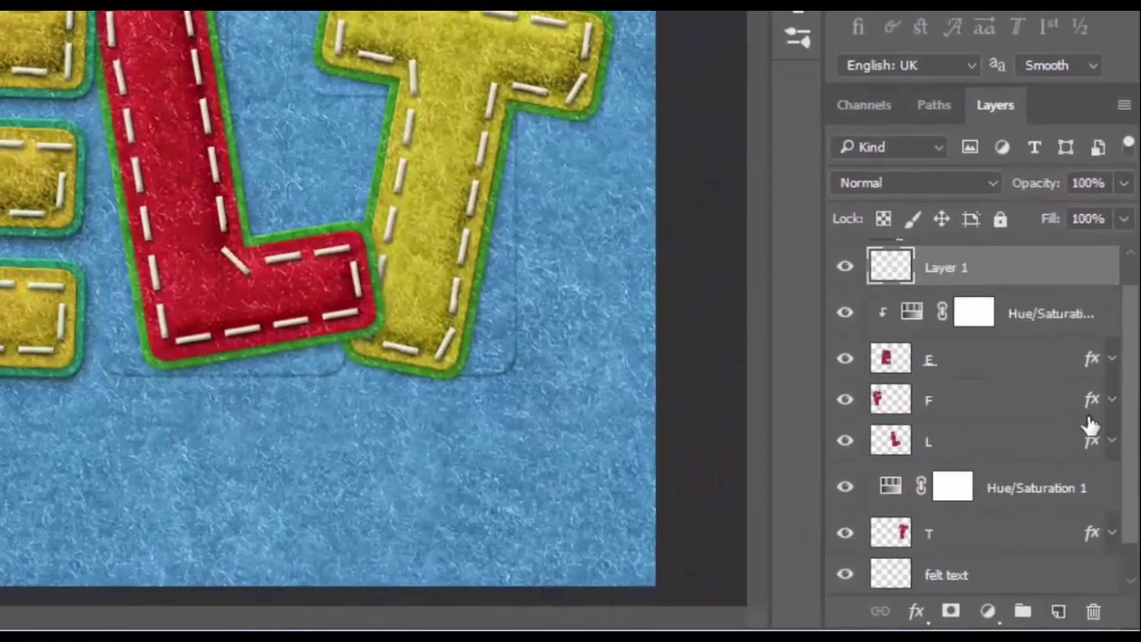
double_click(965, 273)
type("orna")
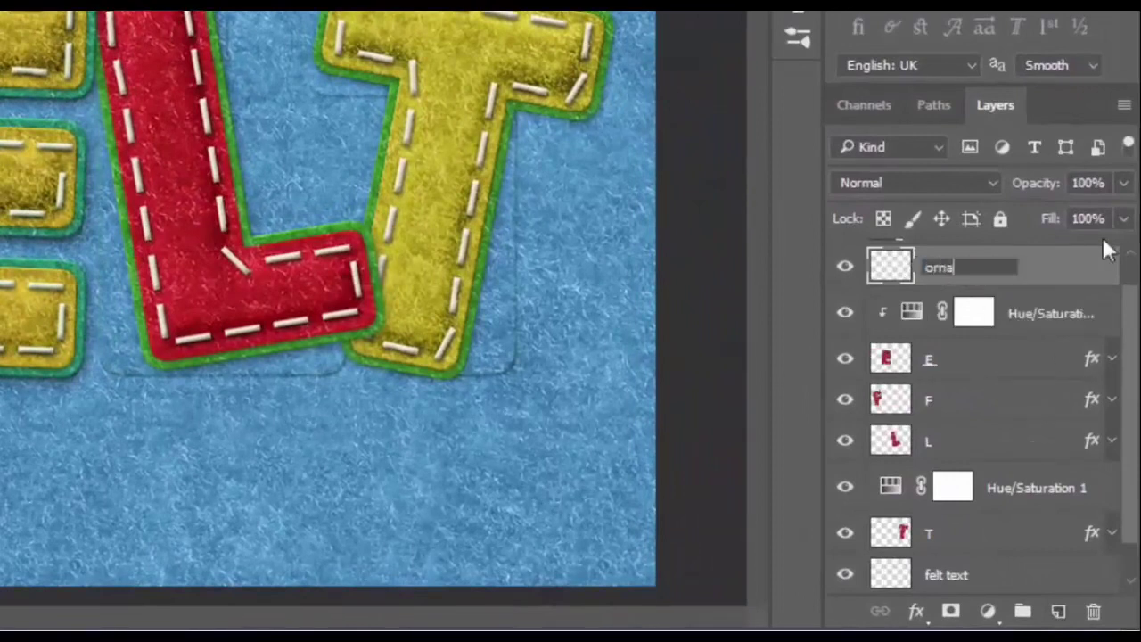
type("ments")
- Name the layer ornaments and outline the first tree with the Pen tool
key("Return")
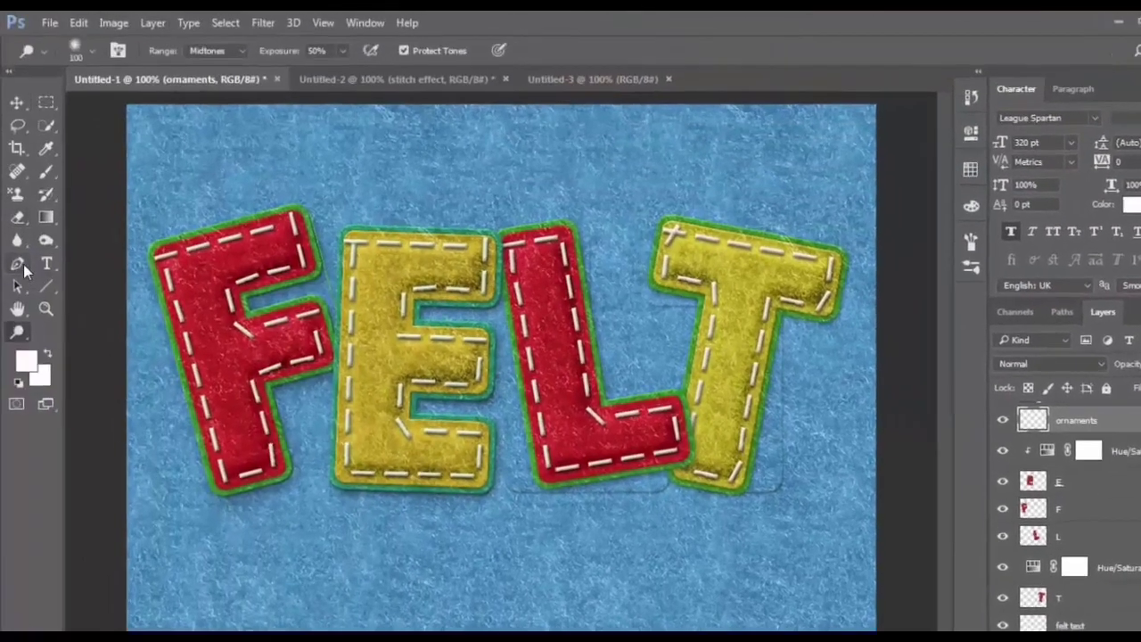
left_click(16, 251)
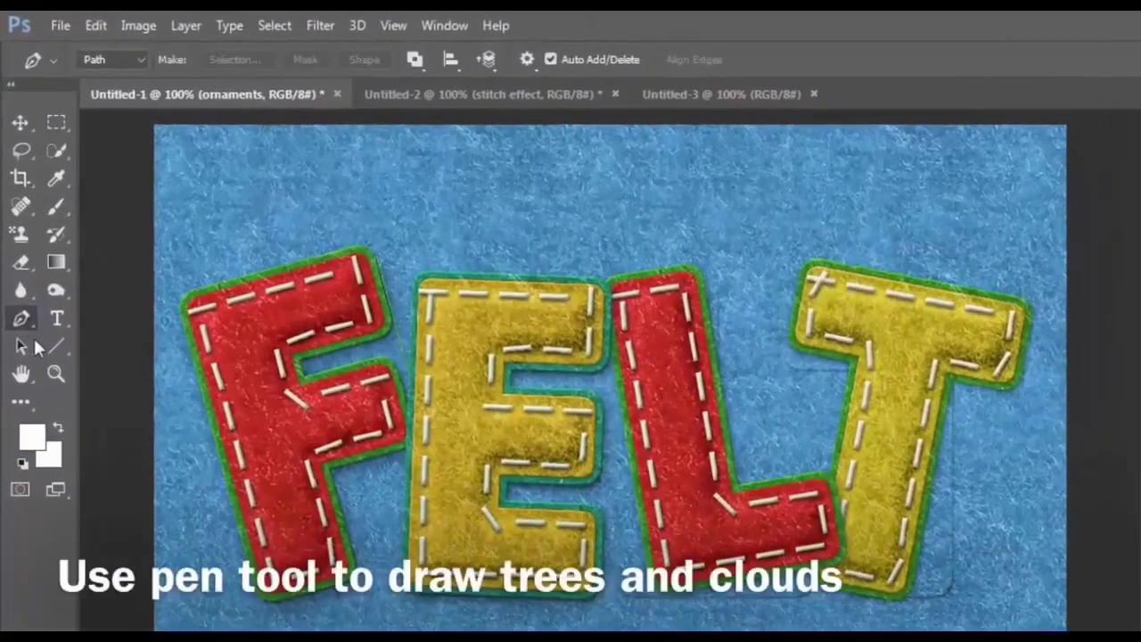
right_click(25, 321)
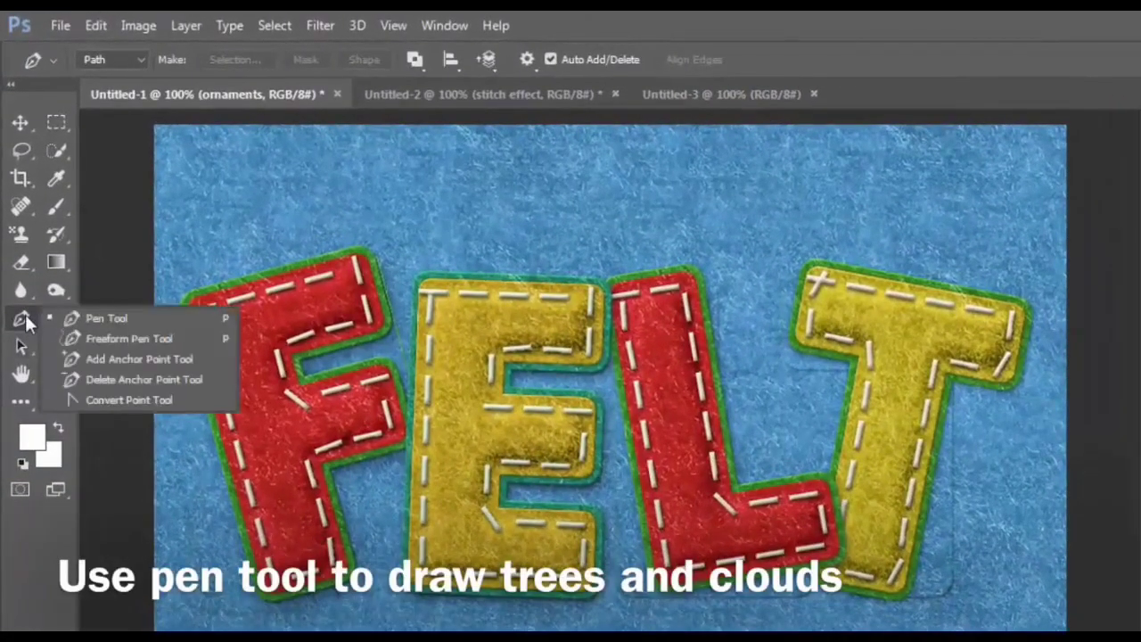
left_click(102, 317)
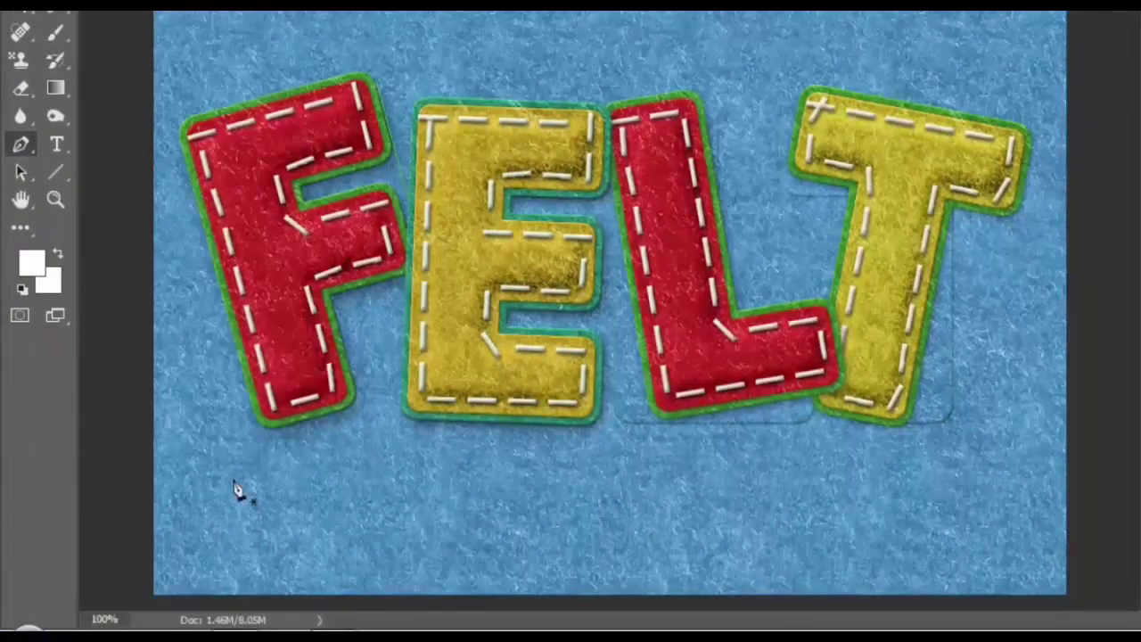
left_click(211, 420)
left_click_drag(223, 531, 248, 532)
- Fill the first tree path with grey at Normal mode, 100% opacity
key("d")
right_click(224, 490)
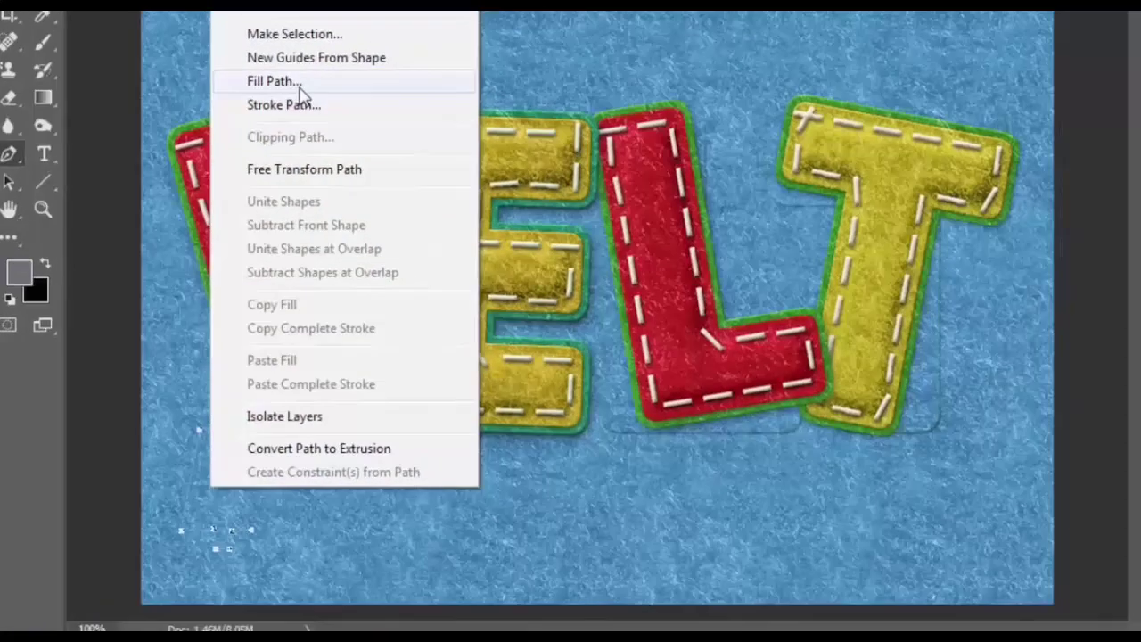
left_click(303, 73)
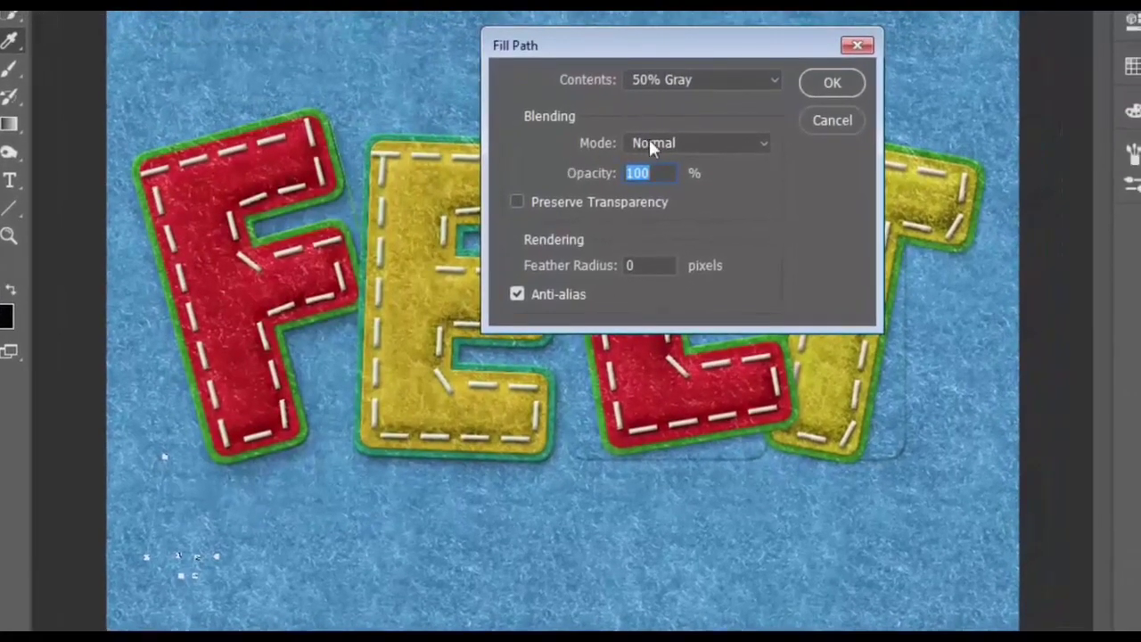
left_click(651, 143)
left_click(675, 108)
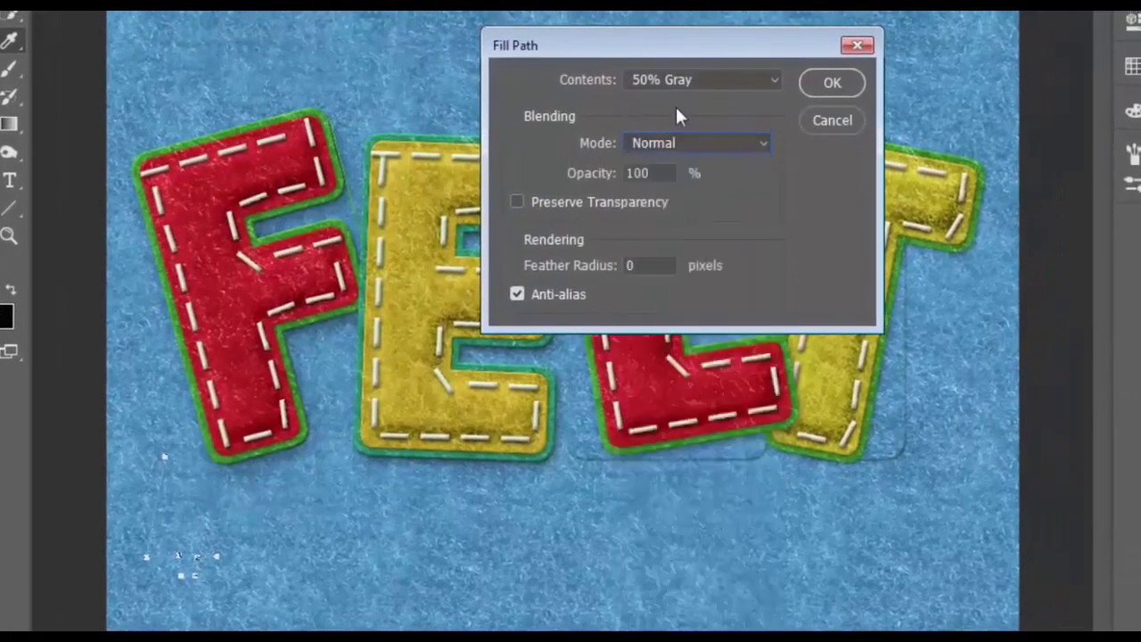
left_click(829, 85)
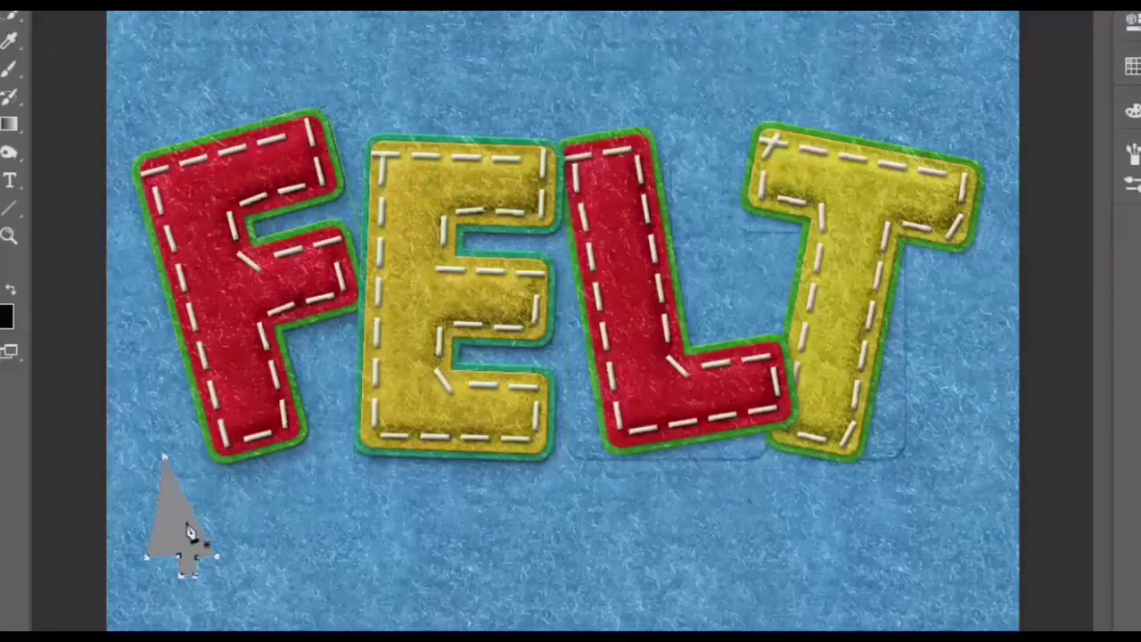
- Outline and grey-fill the remaining small and large trees along the bottom
left_click_drag(306, 530, 337, 556)
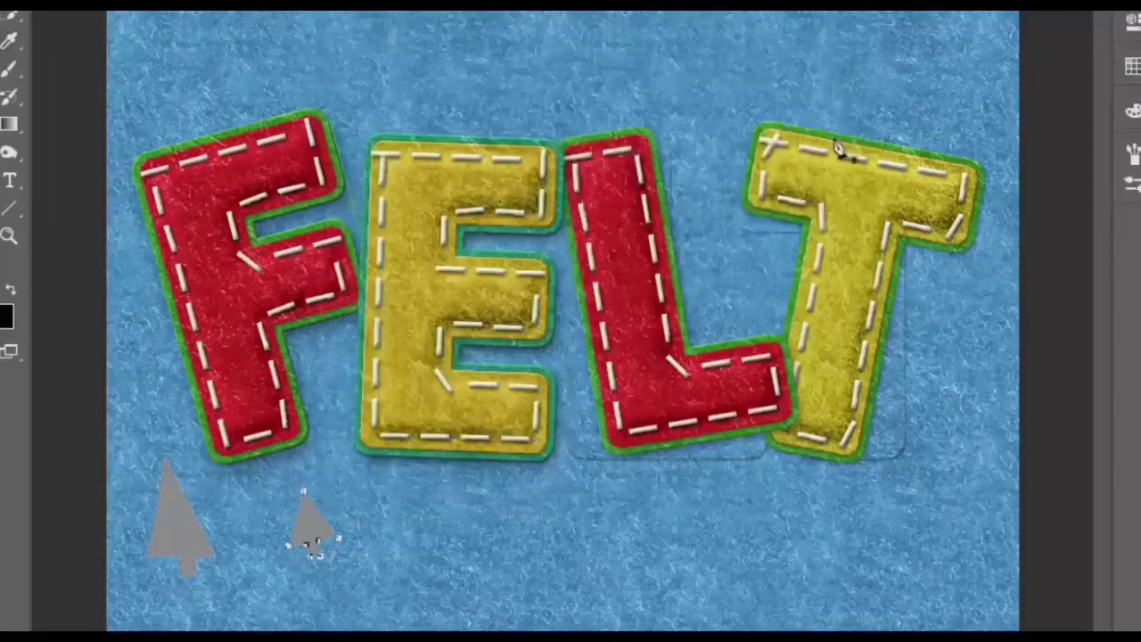
right_click(968, 535)
left_click(994, 51)
left_click(828, 81)
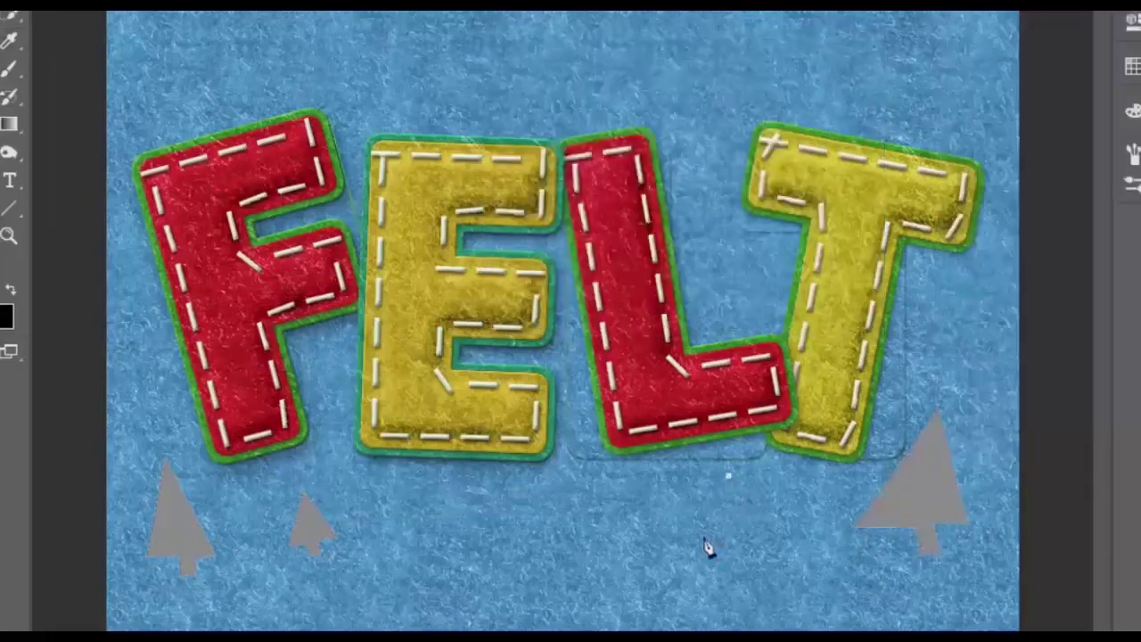
right_click(731, 544)
left_click(993, 51)
left_click(841, 82)
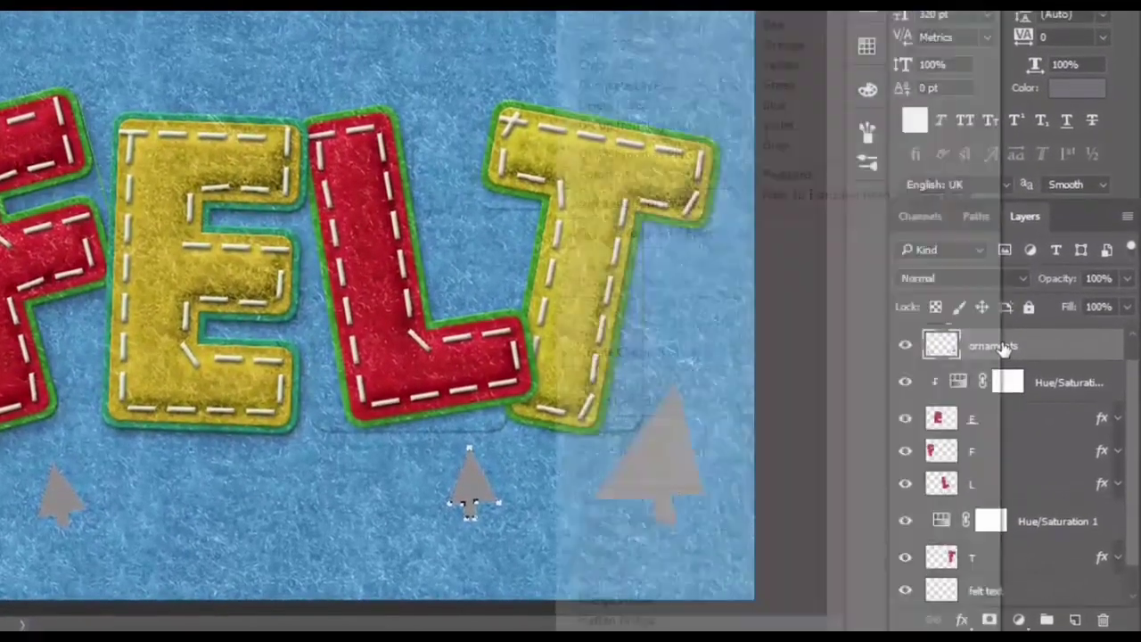
- Give the ornaments layer a drop shadow and a #4a4840 colour overlay
right_click(1003, 345)
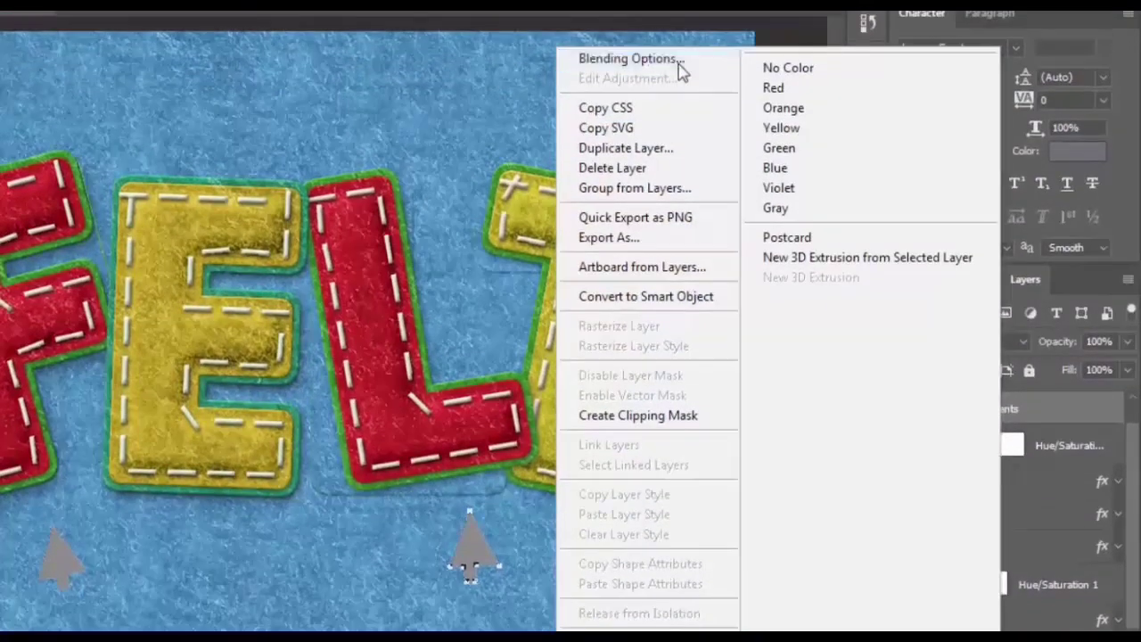
left_click(678, 62)
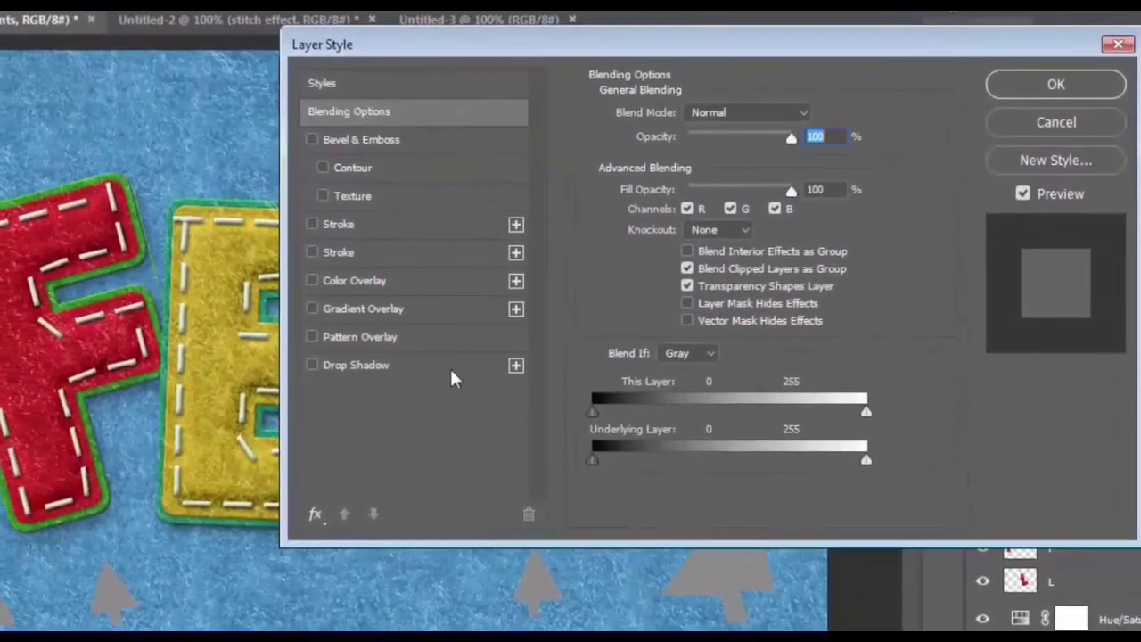
left_click(402, 361)
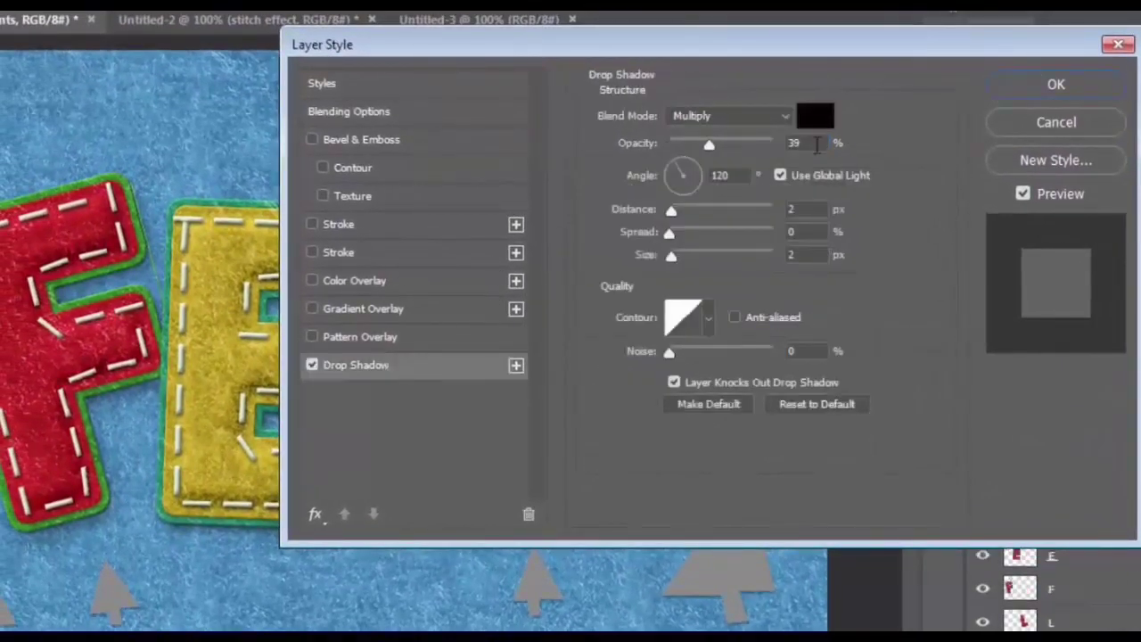
left_click(817, 144)
left_click(392, 281)
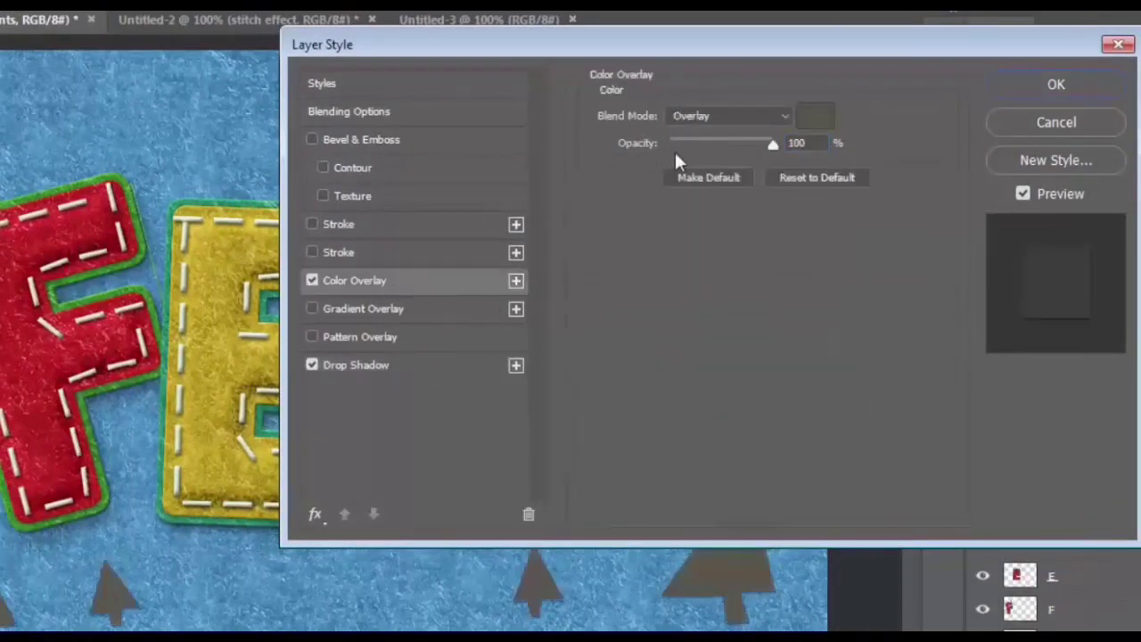
left_click(813, 117)
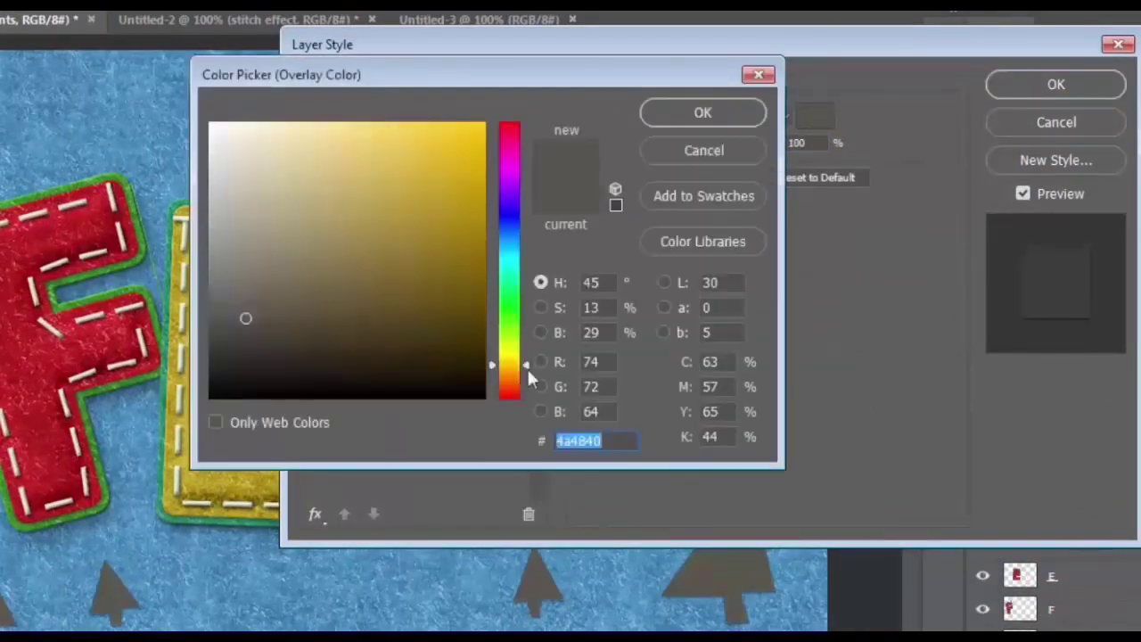
left_click(611, 444)
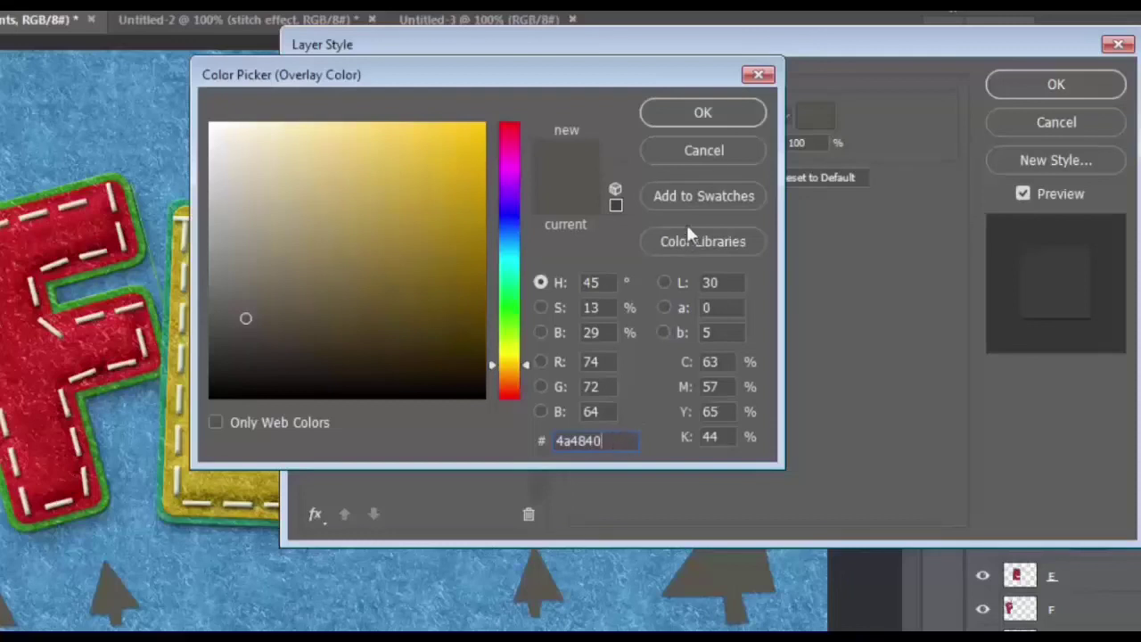
left_click(704, 113)
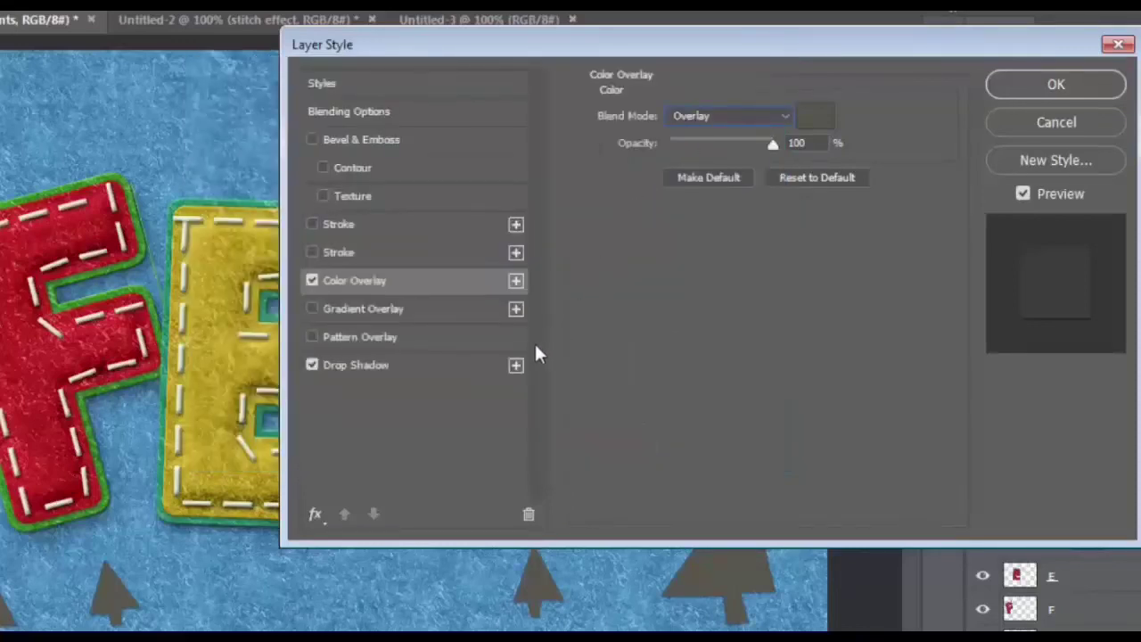
- Add a felt pattern overlay and a bevel and emboss, then apply the style
left_click(359, 338)
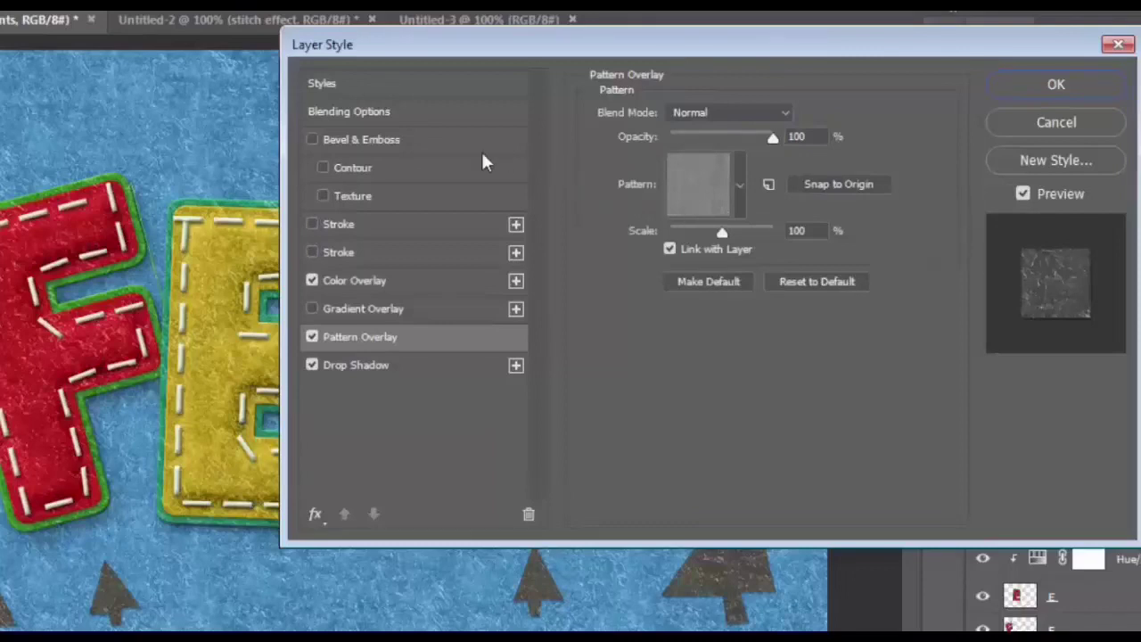
left_click(441, 143)
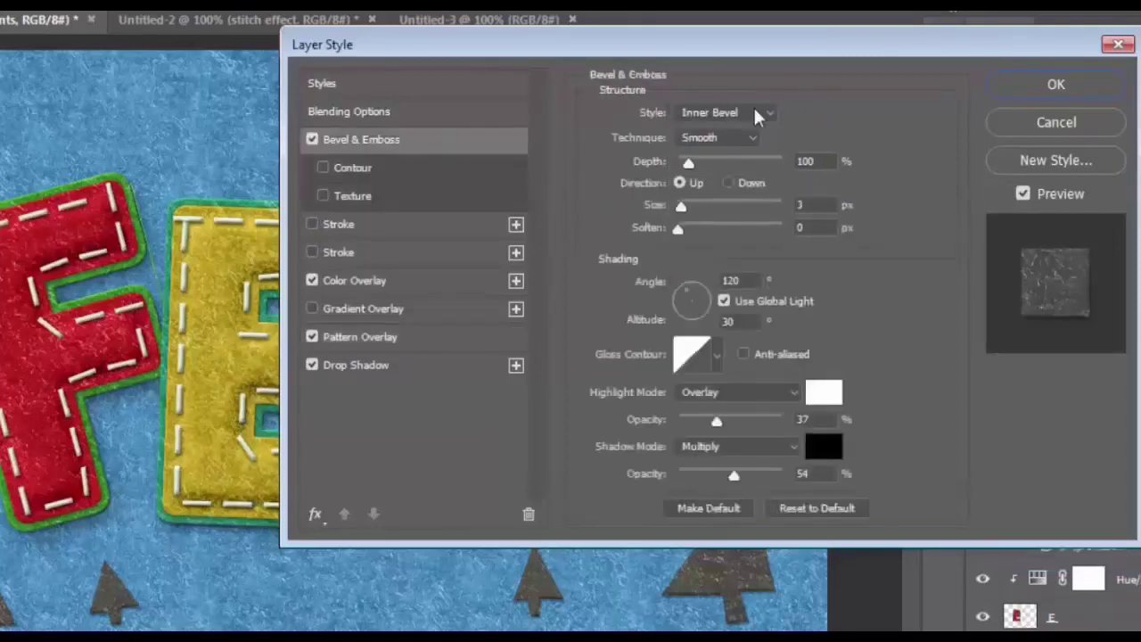
left_click(825, 162)
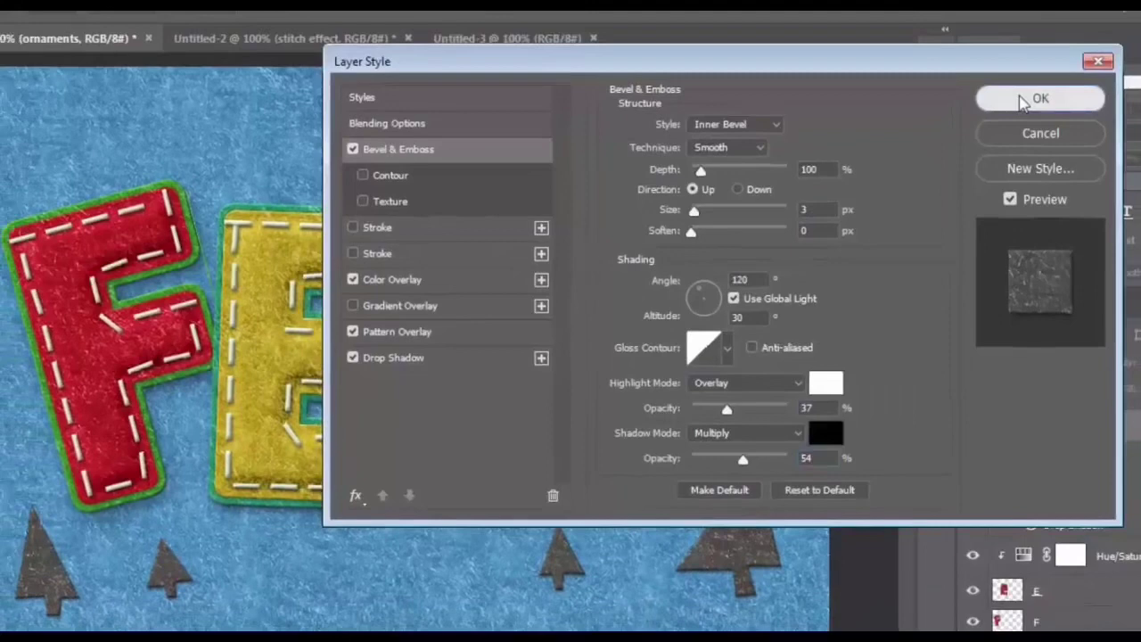
left_click(1056, 84)
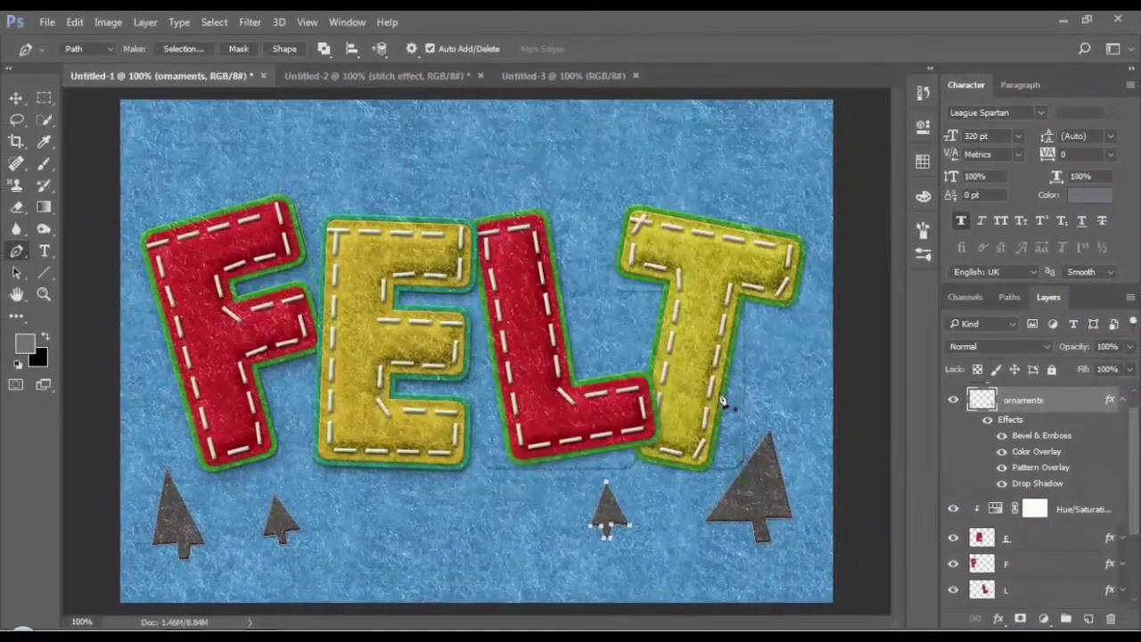
left_click(16, 99)
- Deselect the leftover selection around the small tree and reselect the ornaments layer
left_click(637, 501)
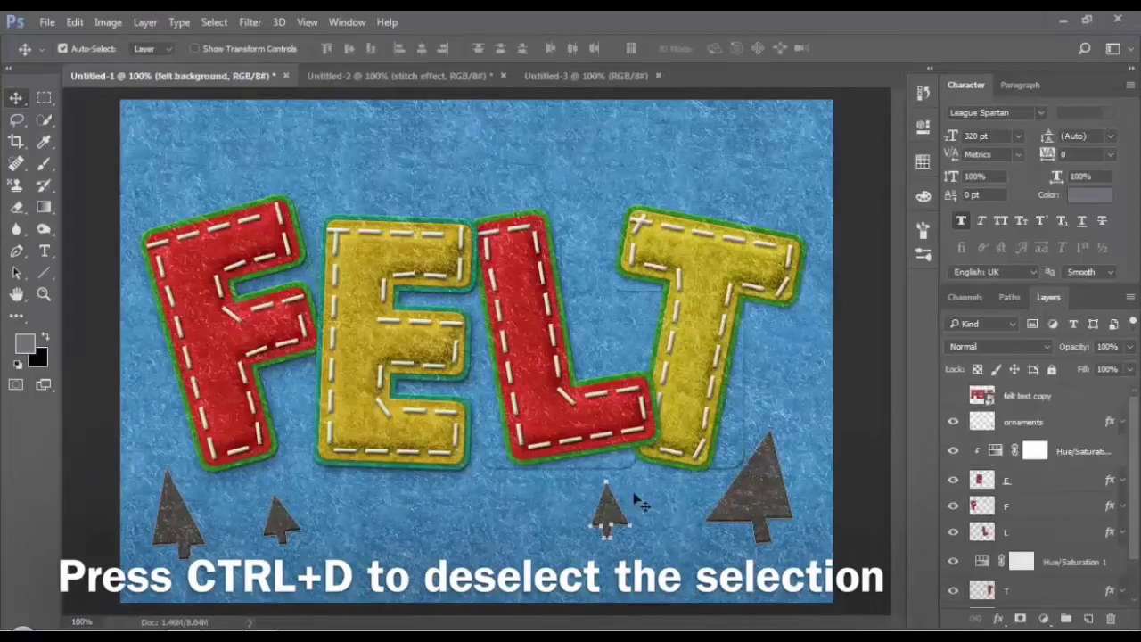
key("ctrl+d")
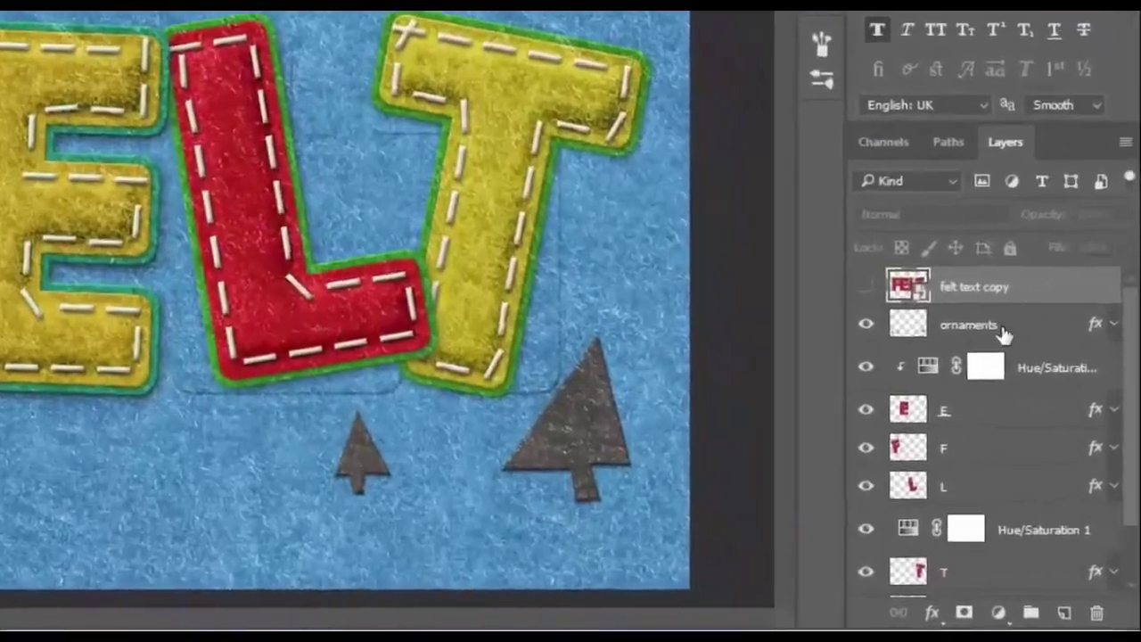
left_click(1003, 328)
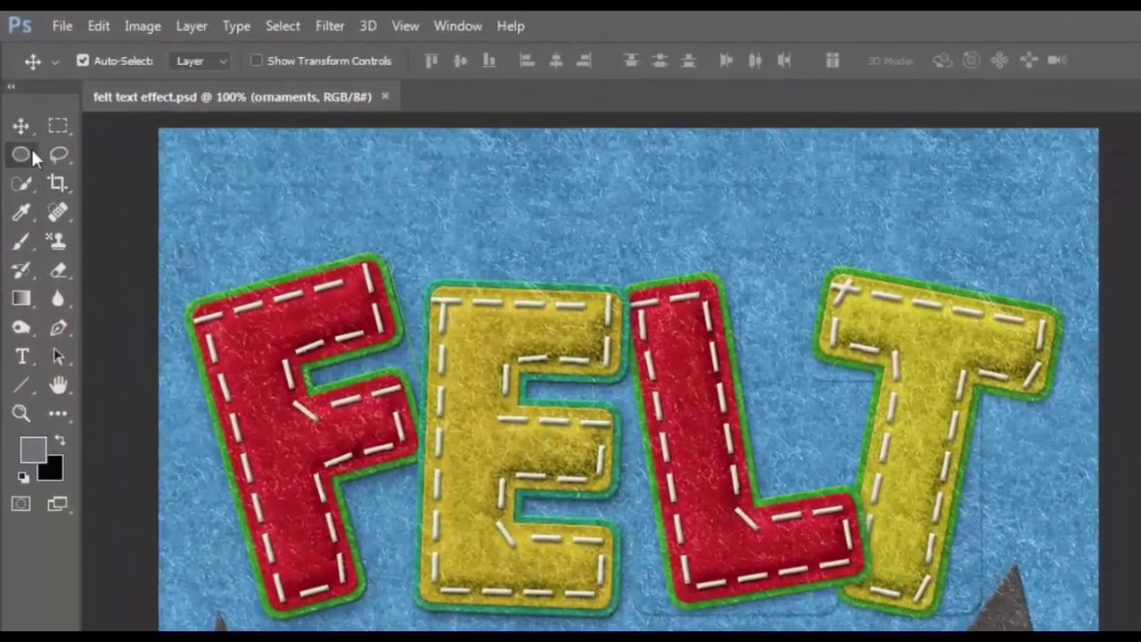
- Draw an 86 px grey button circle over the F and subtract a first hole
left_click(31, 156)
left_click(74, 153)
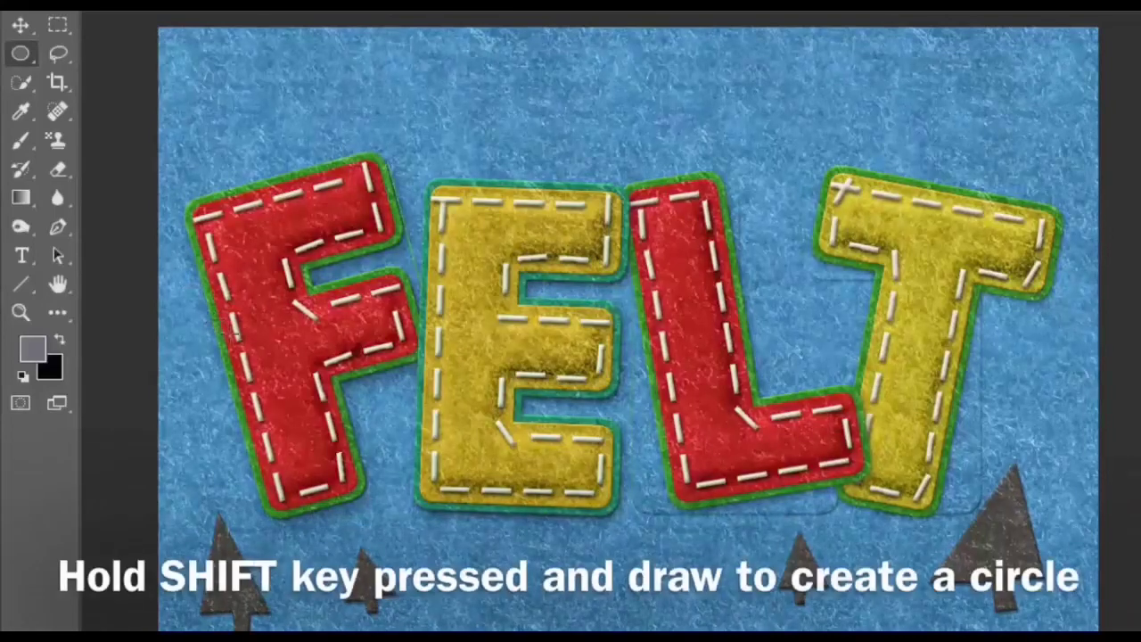
left_click_drag(214, 322, 284, 380)
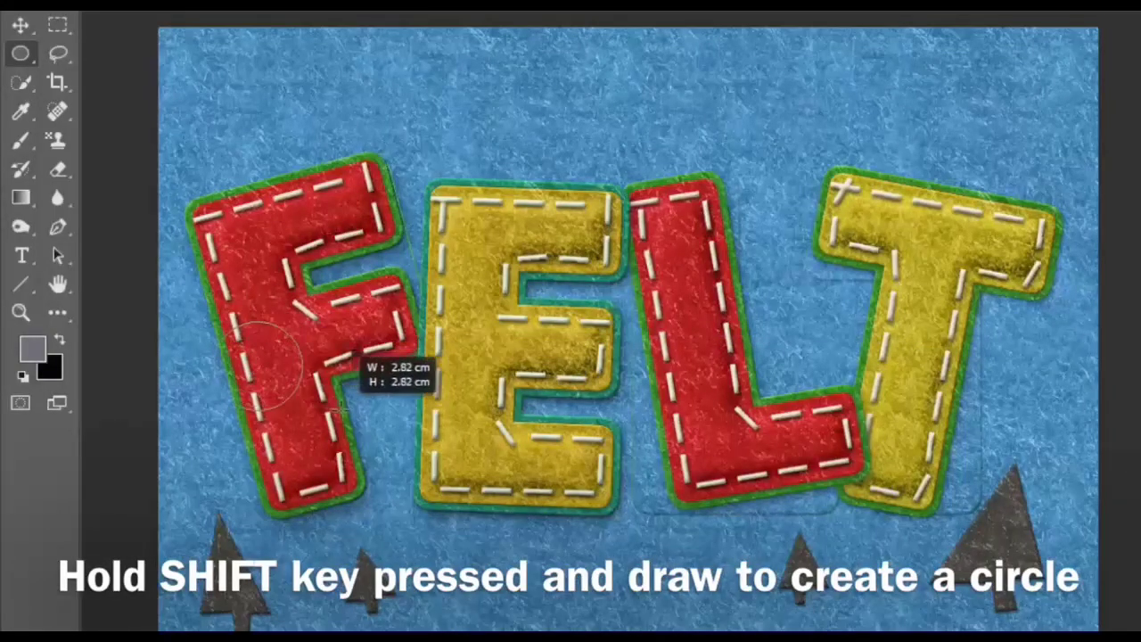
left_click_drag(323, 403, 314, 412)
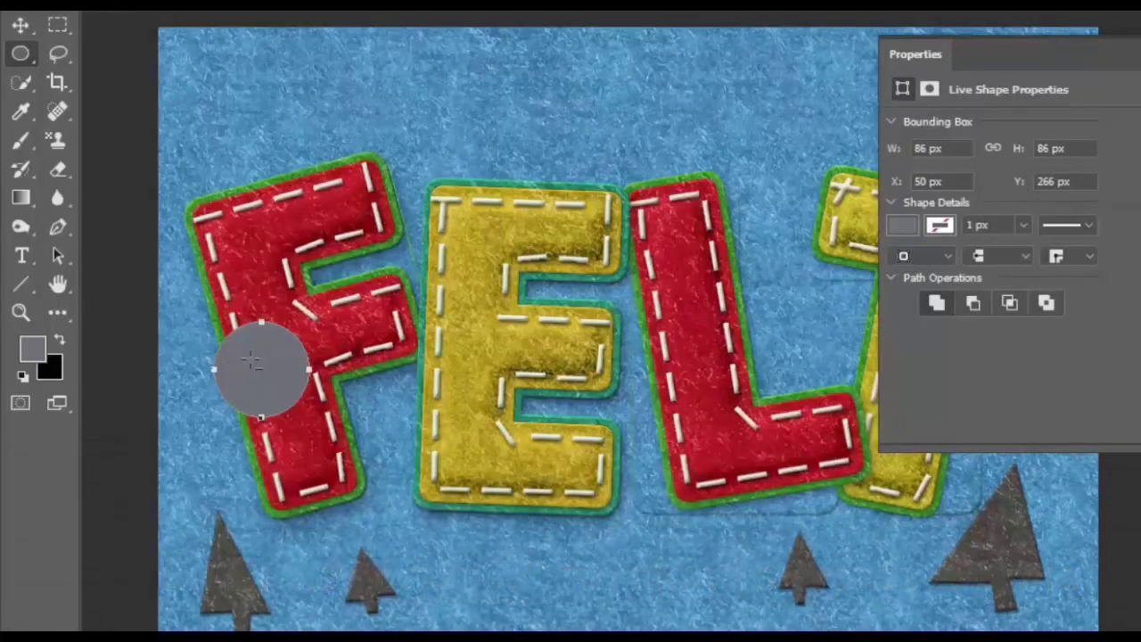
left_click_drag(253, 361, 264, 378)
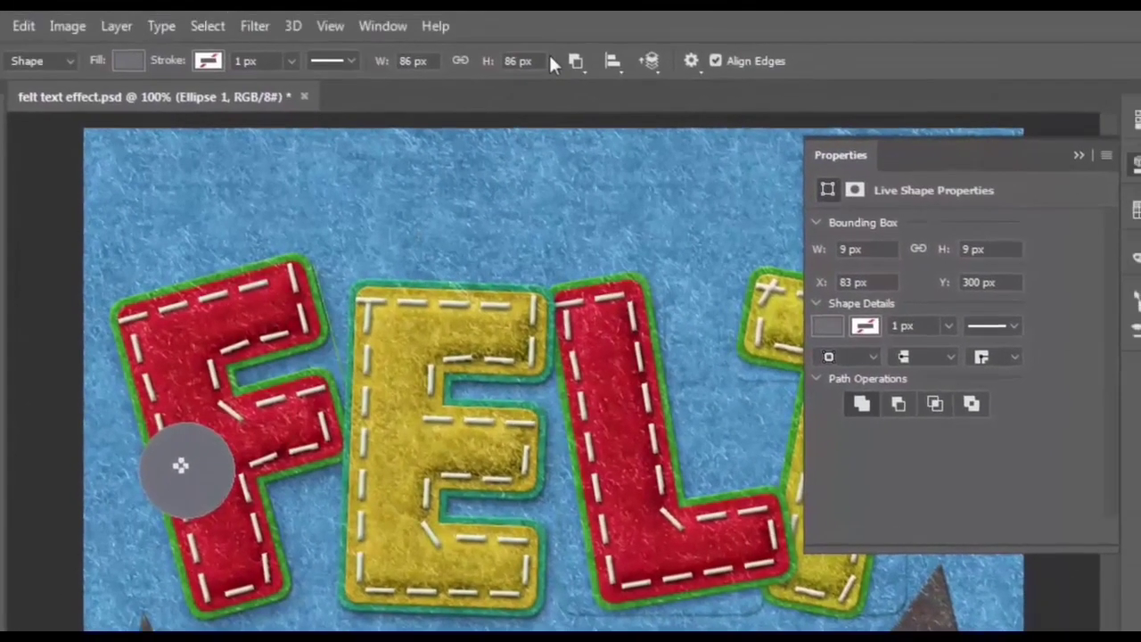
left_click(578, 60)
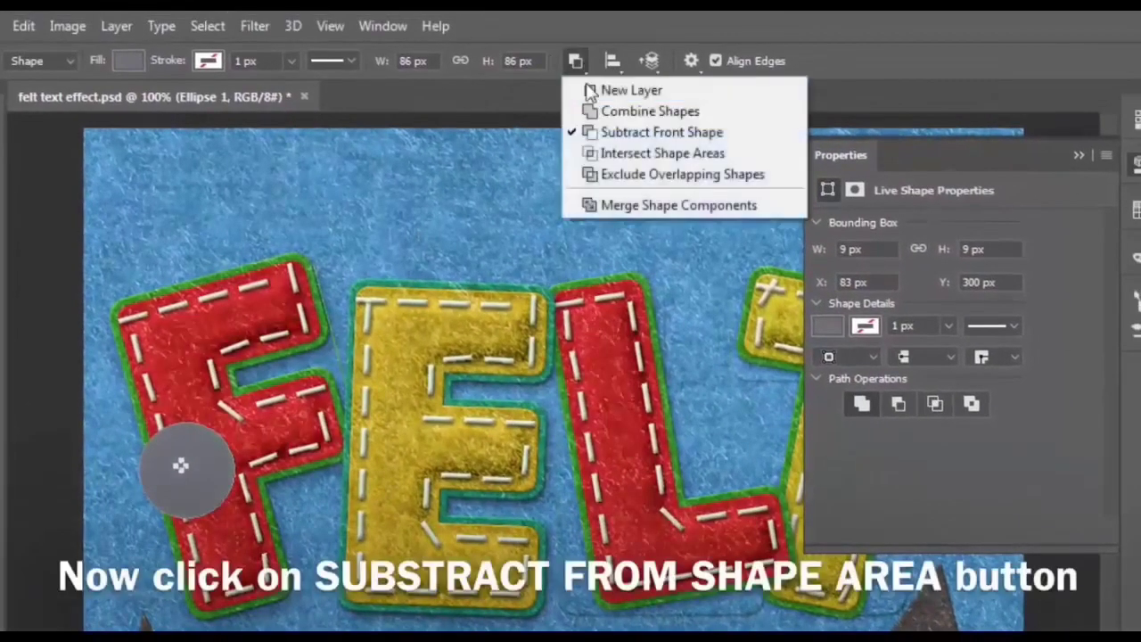
left_click(614, 132)
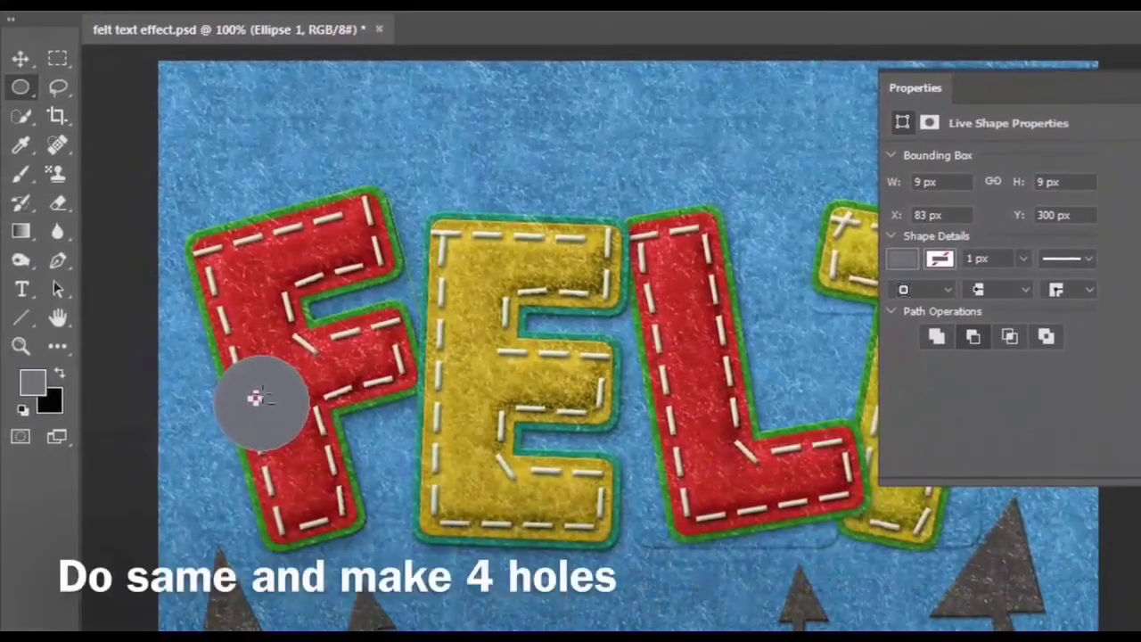
- Cut three more small buttonholes from the button using Subtract Front Shape
left_click_drag(260, 393, 268, 400)
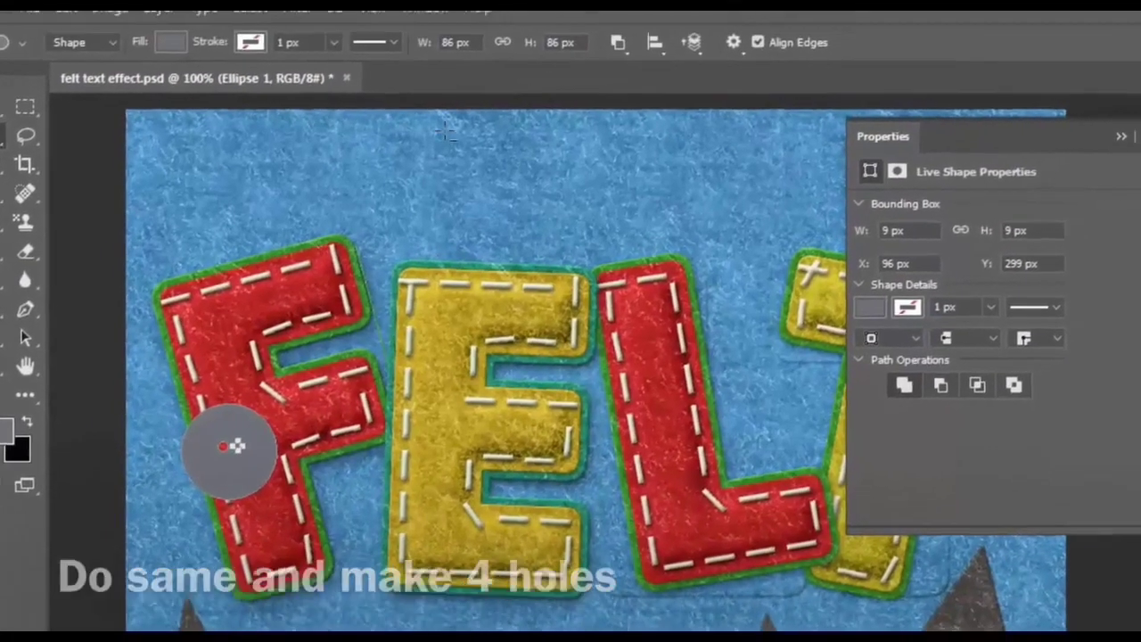
left_click(608, 63)
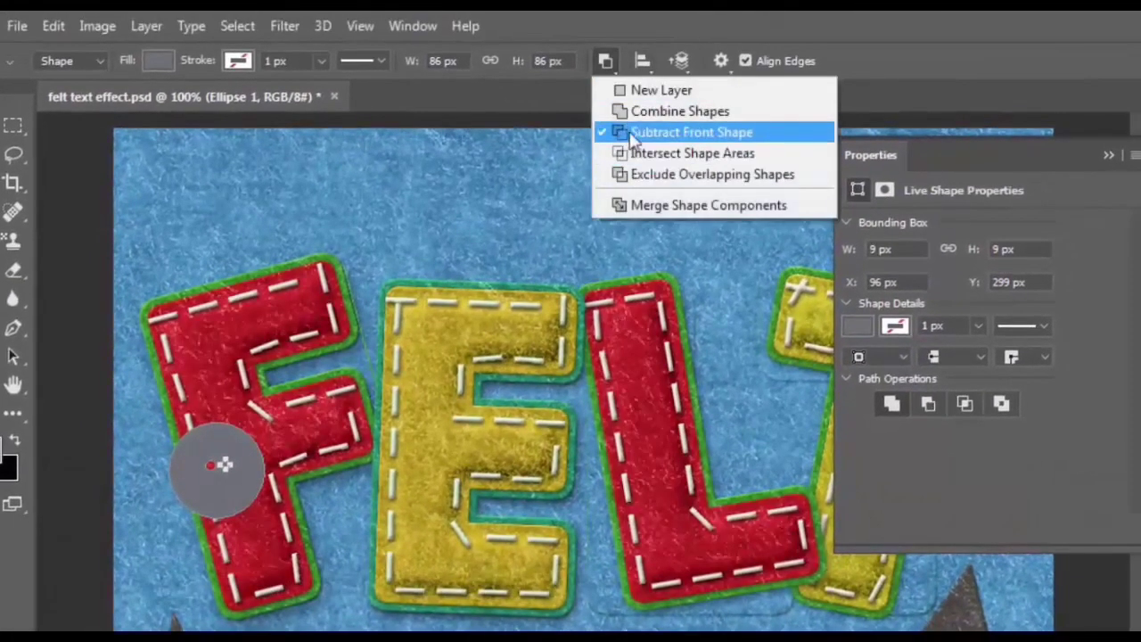
left_click(635, 132)
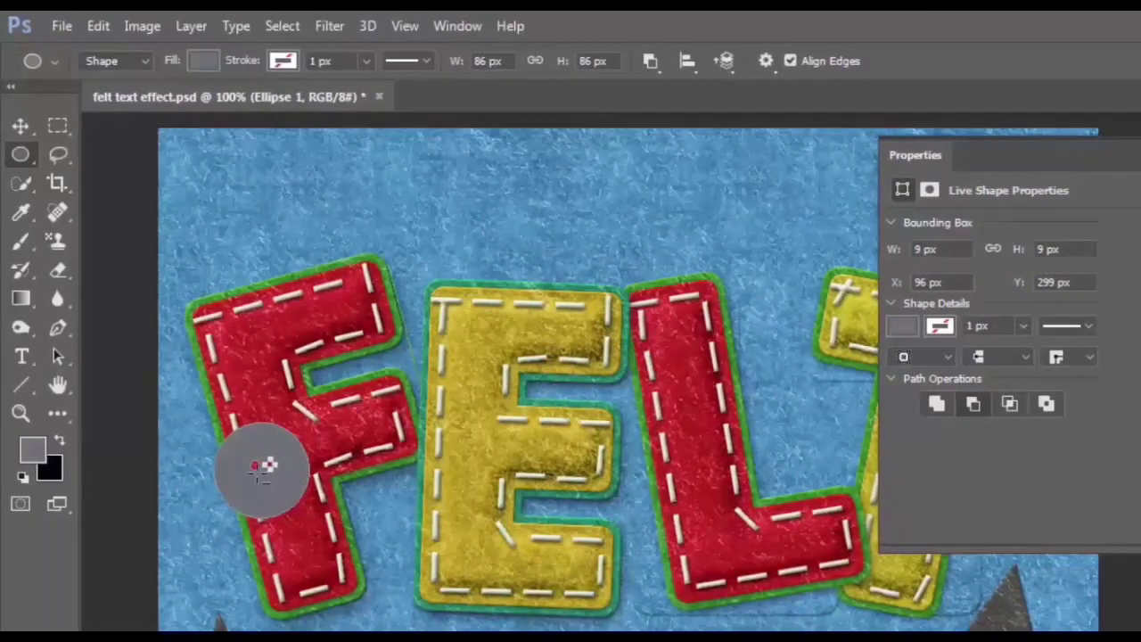
left_click_drag(251, 470, 256, 477)
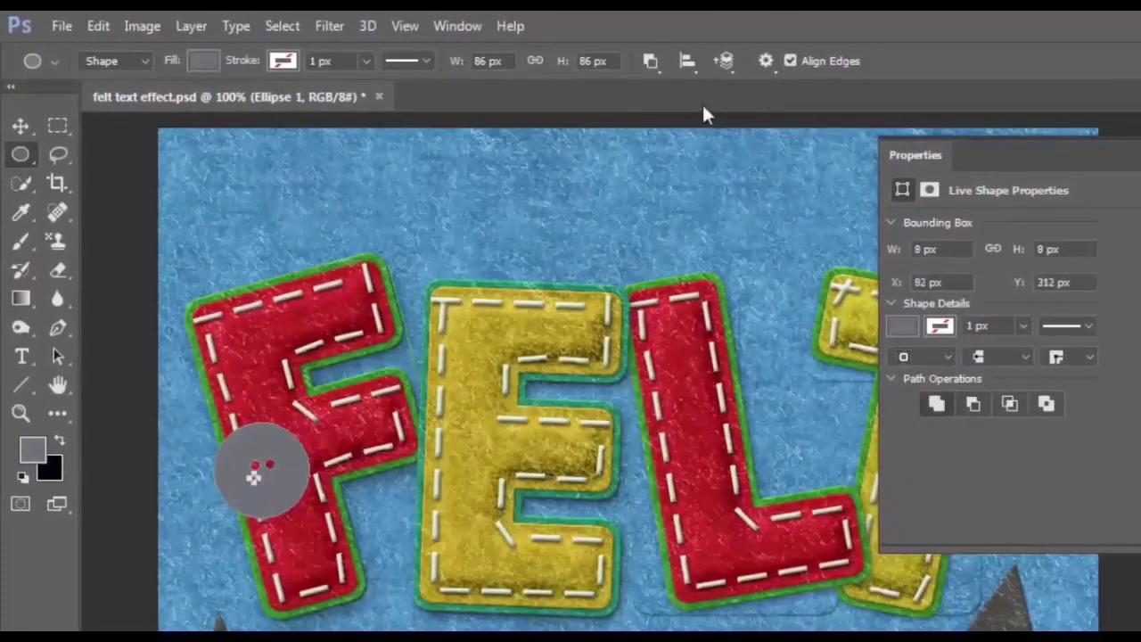
left_click(649, 60)
left_click(678, 132)
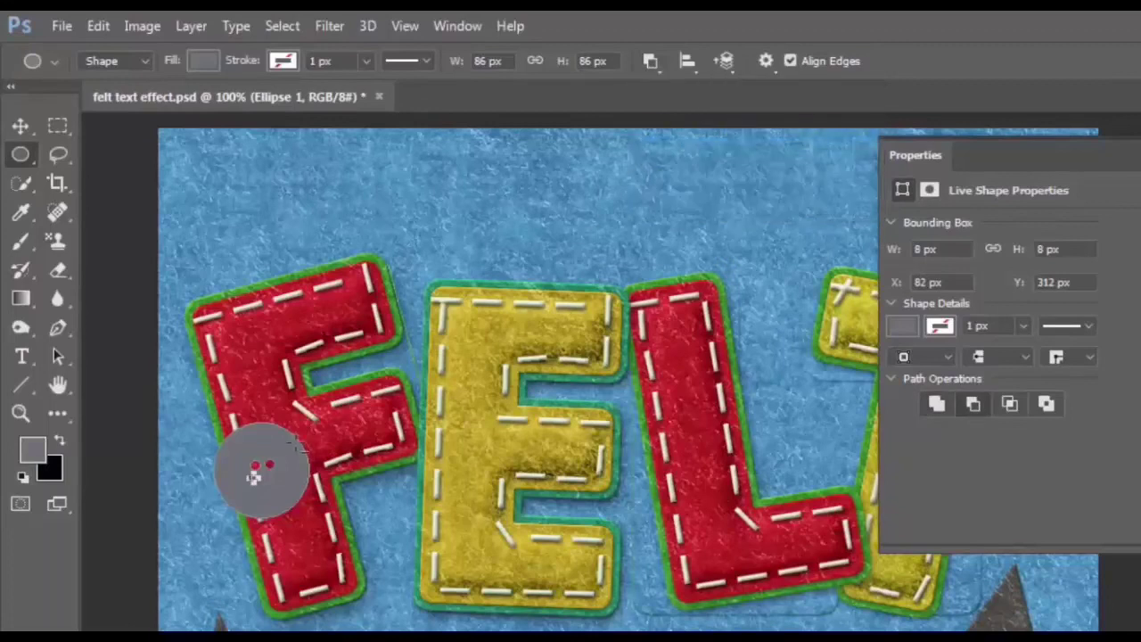
left_click_drag(259, 468, 268, 475)
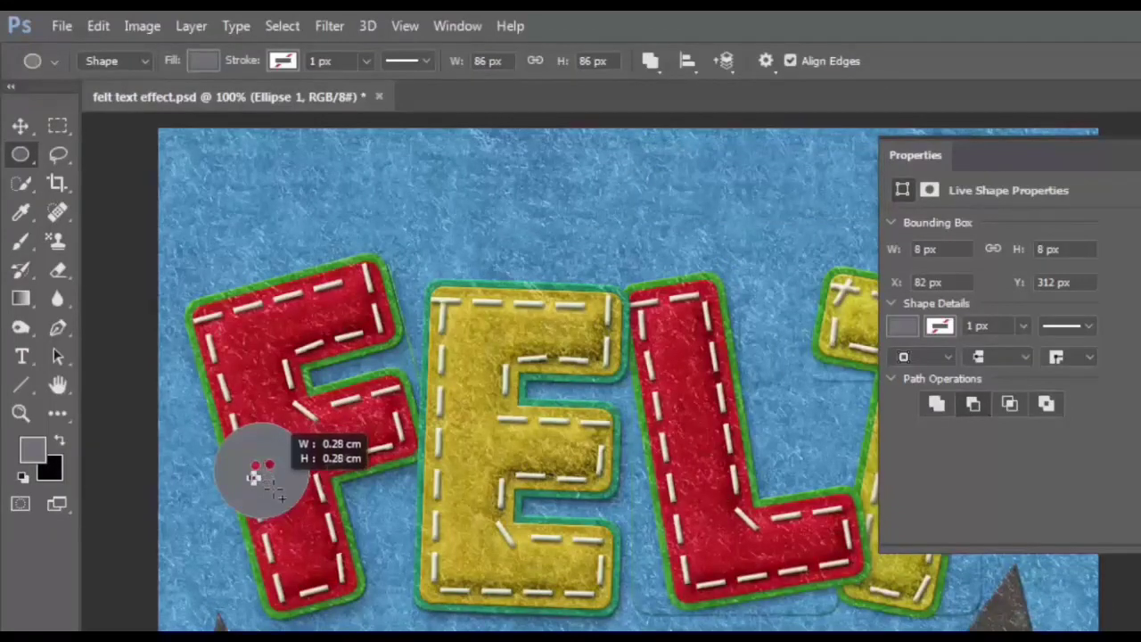
left_click(658, 66)
left_click(683, 135)
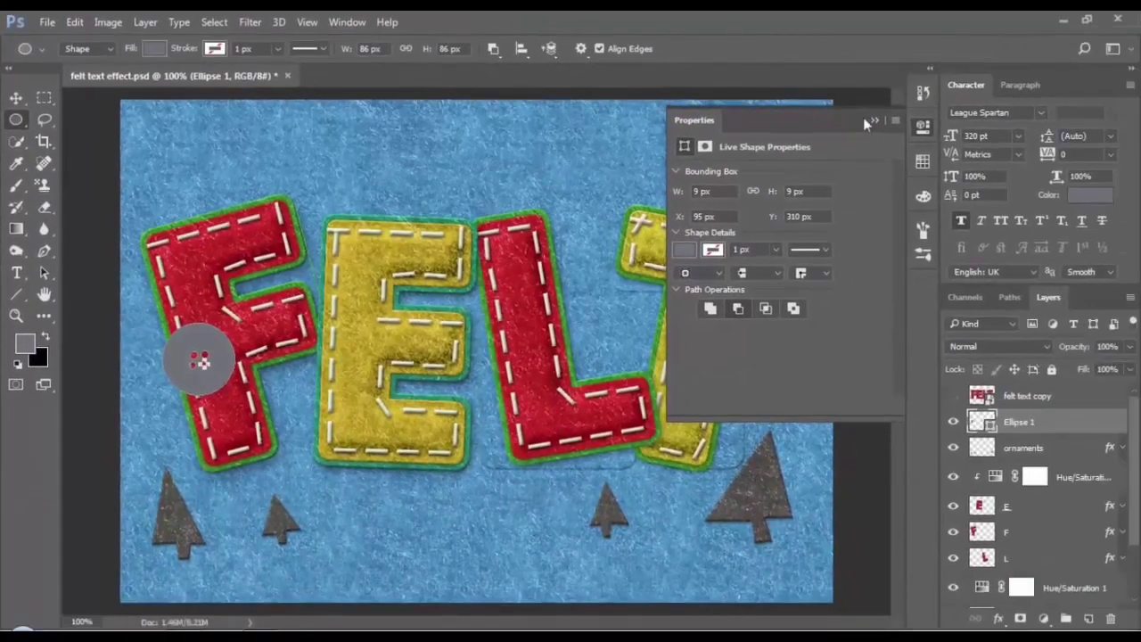
left_click(875, 117)
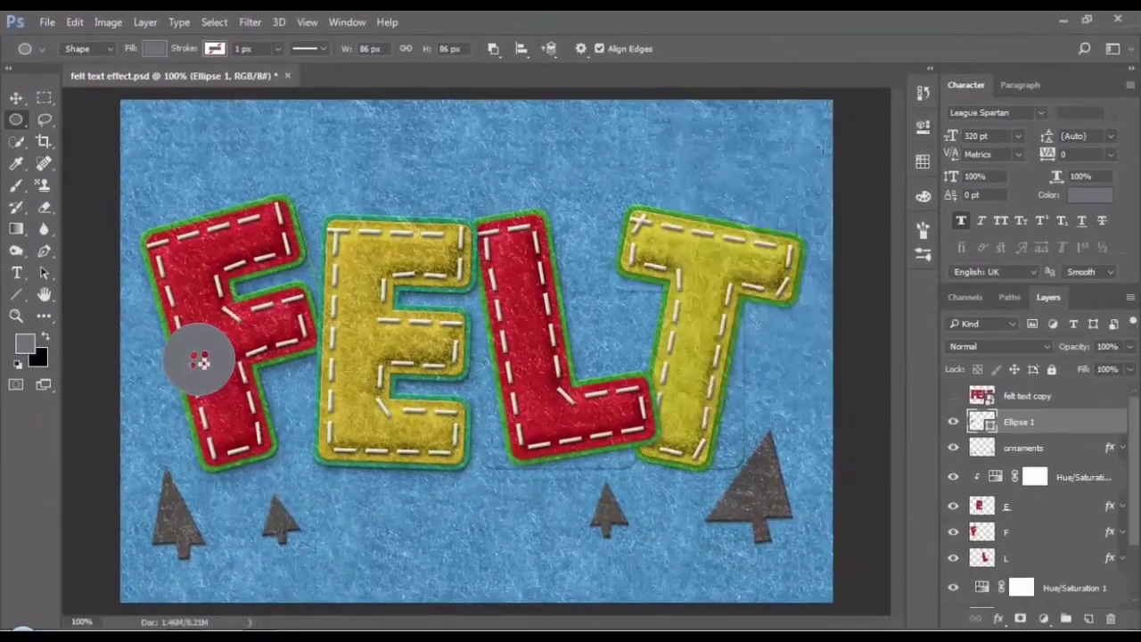
- Give Ellipse 1 a drop shadow with 75% opacity, 5 px distance and 5 px size
left_click(16, 99)
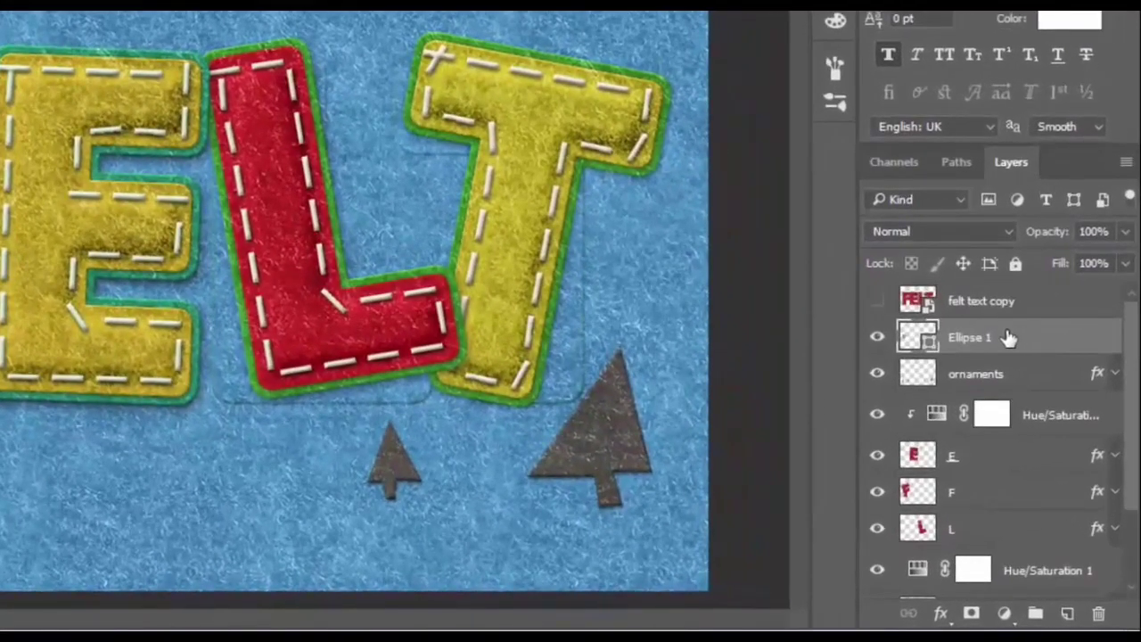
right_click(986, 340)
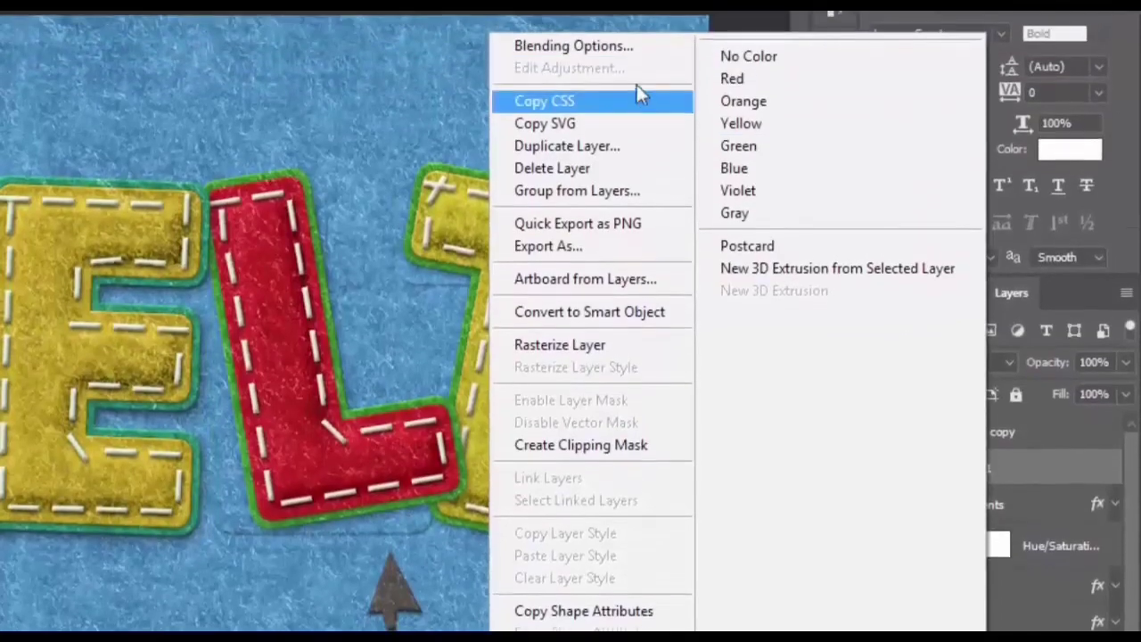
left_click(629, 49)
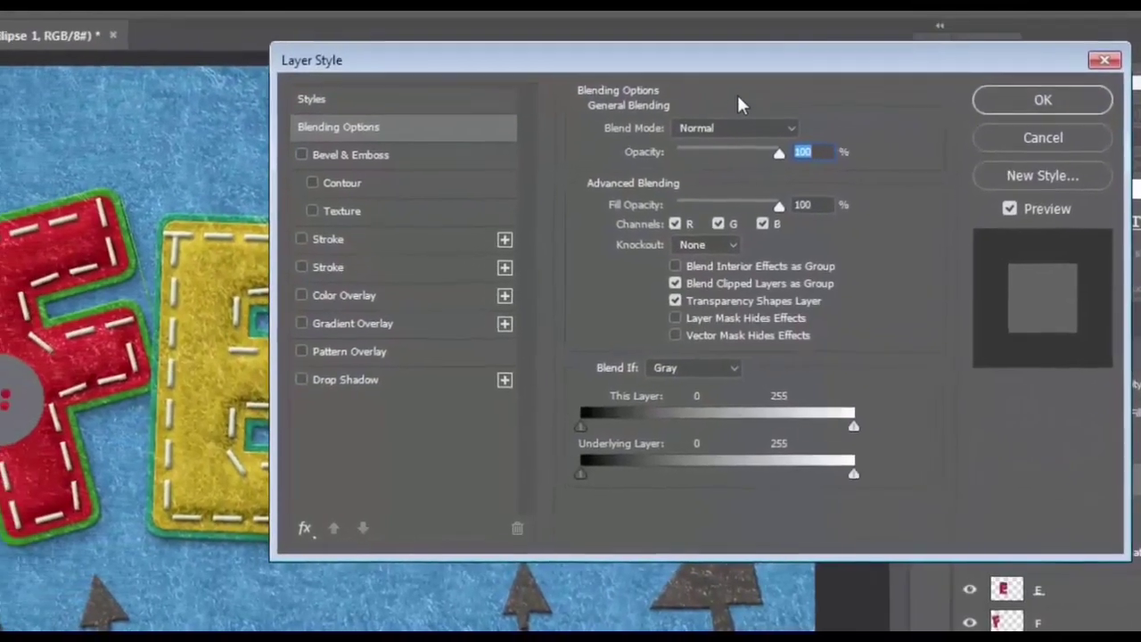
left_click(417, 382)
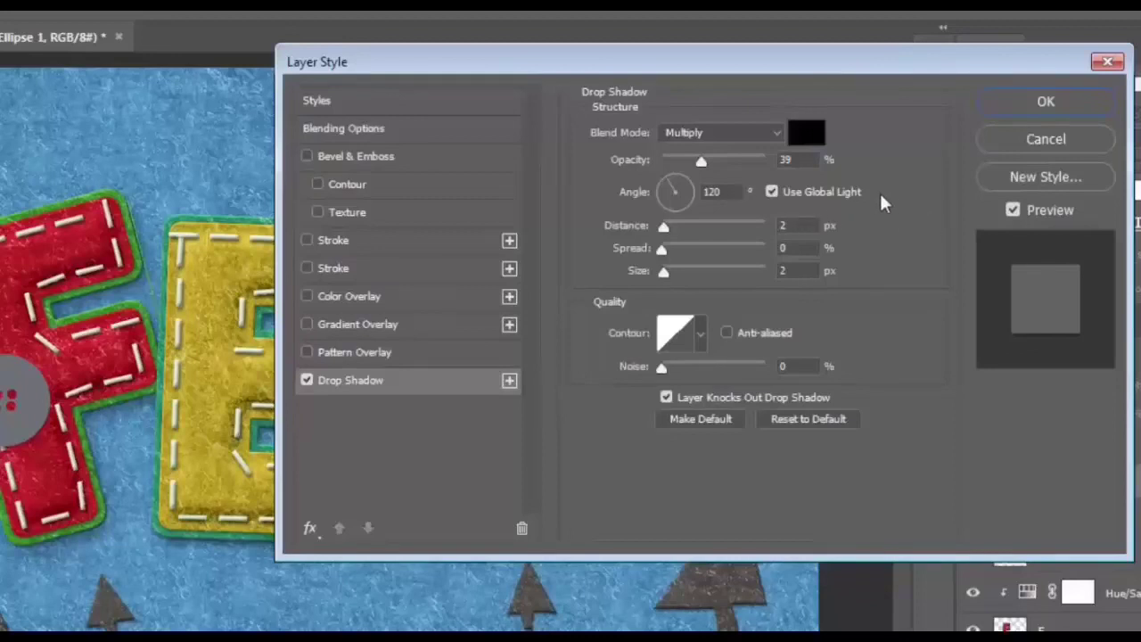
left_click(807, 134)
left_click(722, 131)
double_click(808, 160)
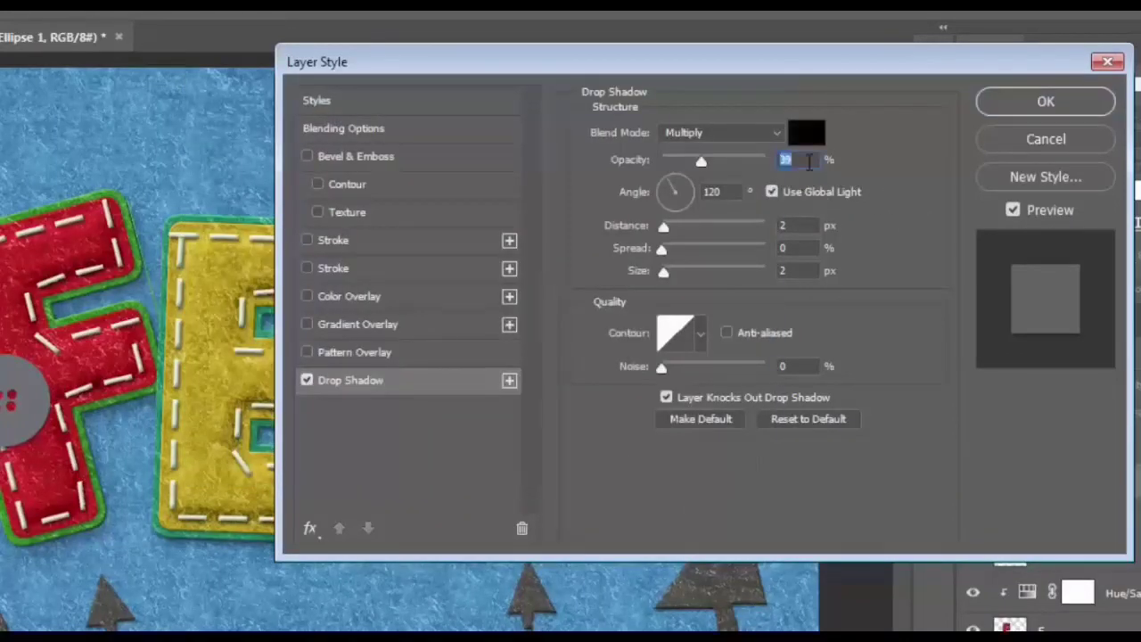
type("75")
double_click(811, 226)
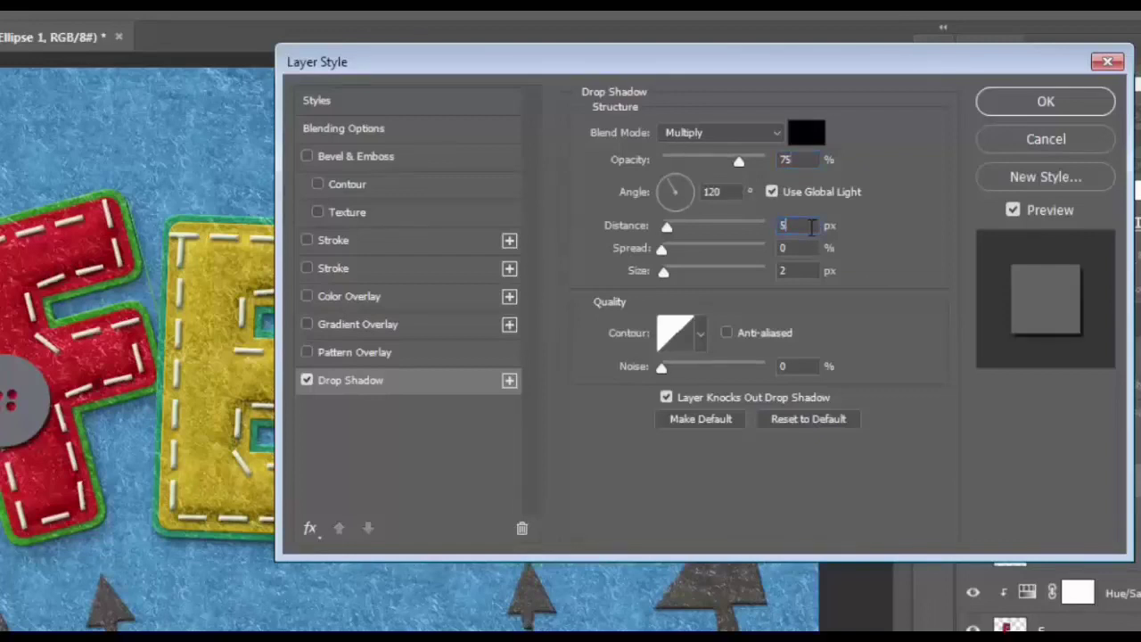
type("5")
double_click(805, 269)
type("5")
- Add a #c8350d colour overlay to the button in Normal blend mode
left_click(392, 298)
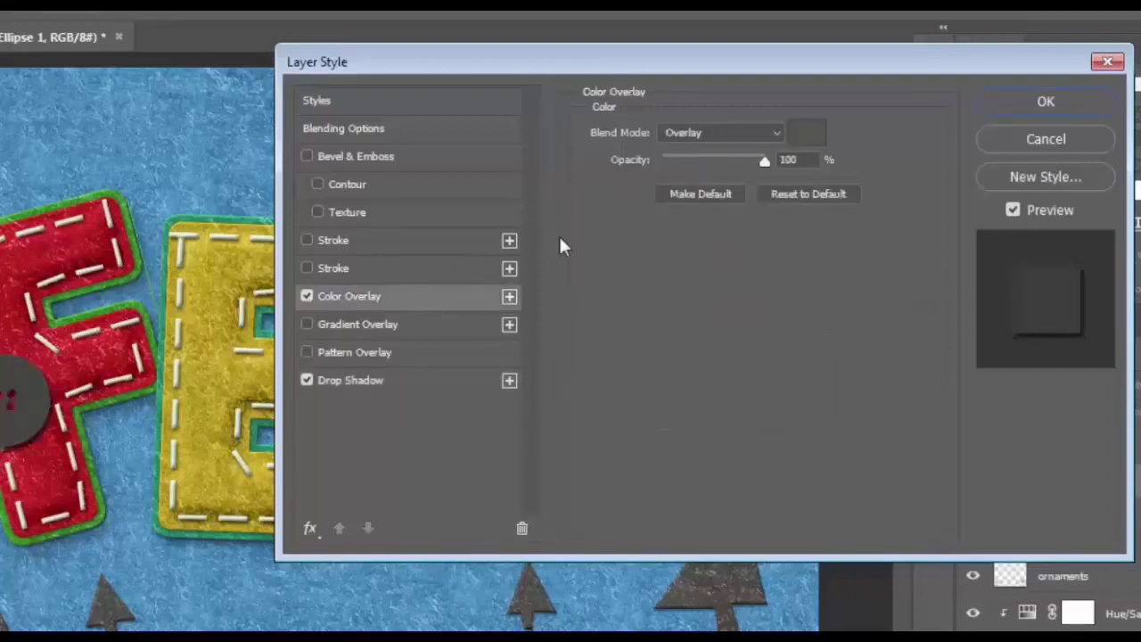
left_click(793, 133)
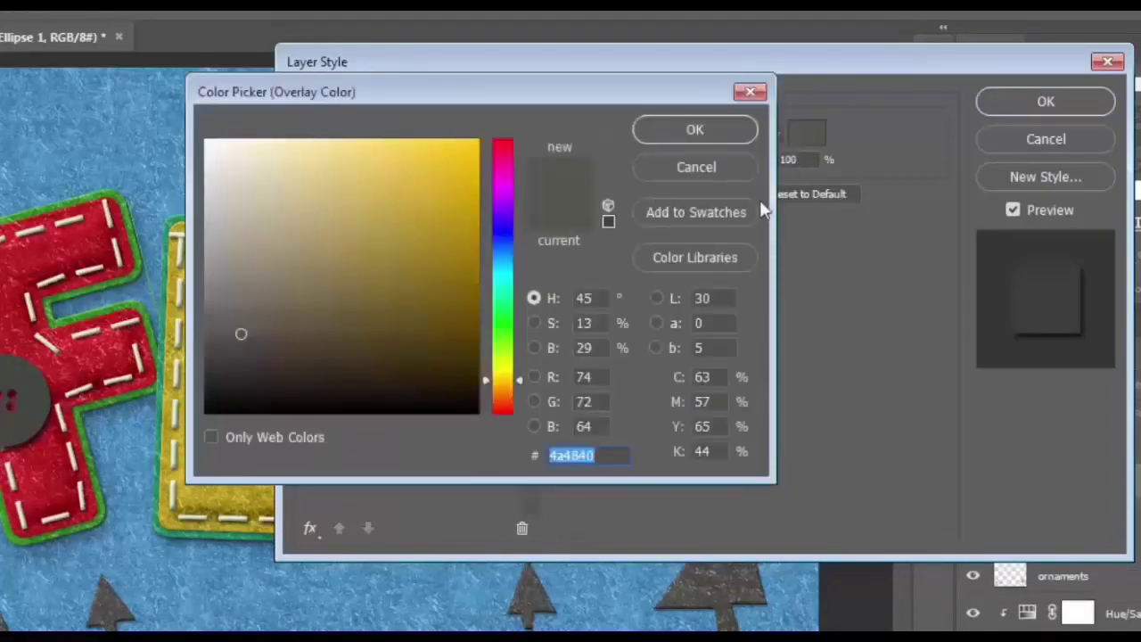
type("c8")
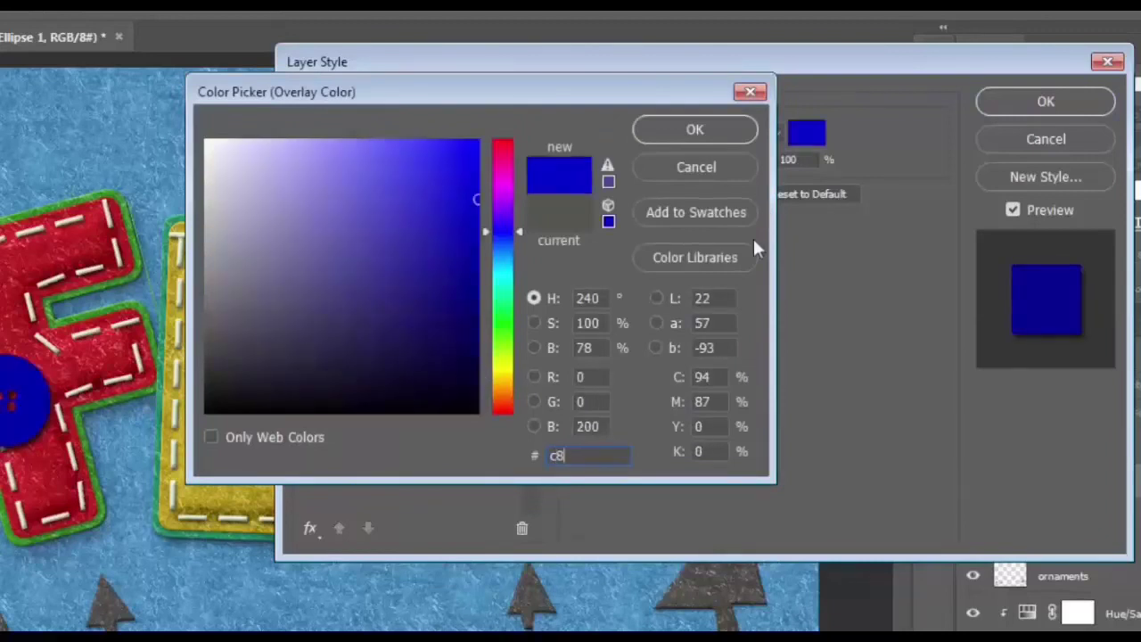
type("350d")
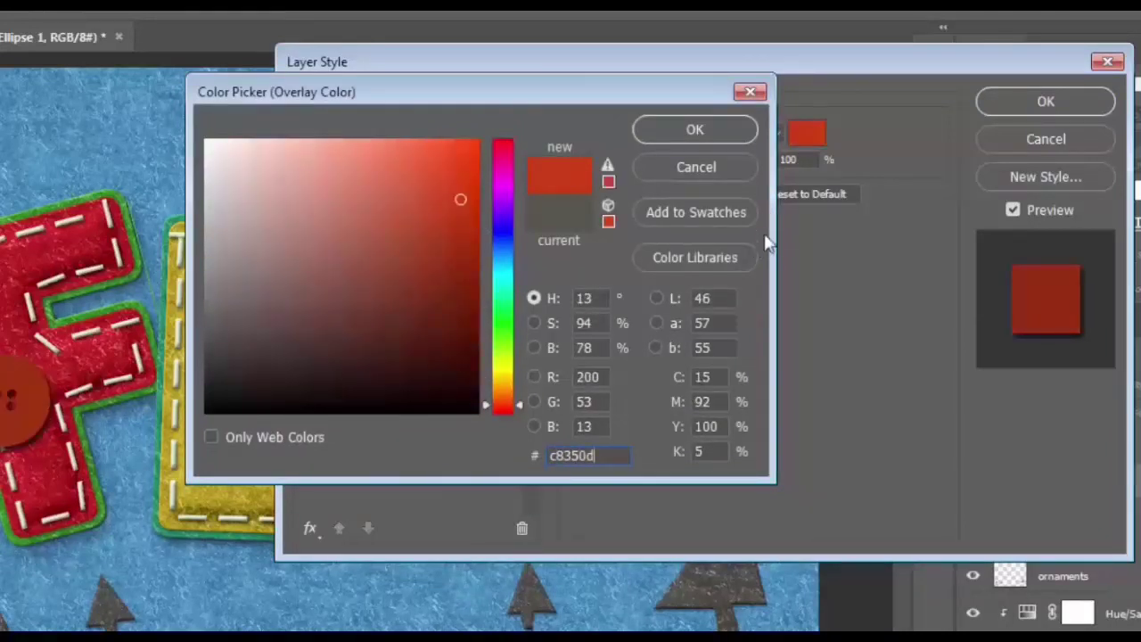
left_click(725, 131)
left_click(690, 132)
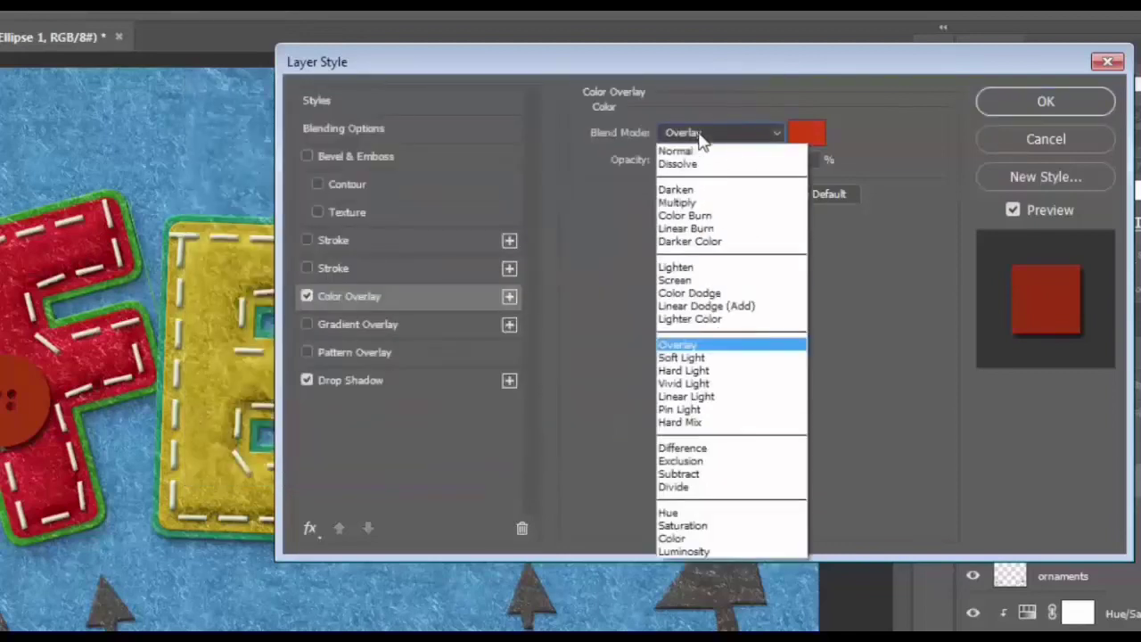
left_click(695, 149)
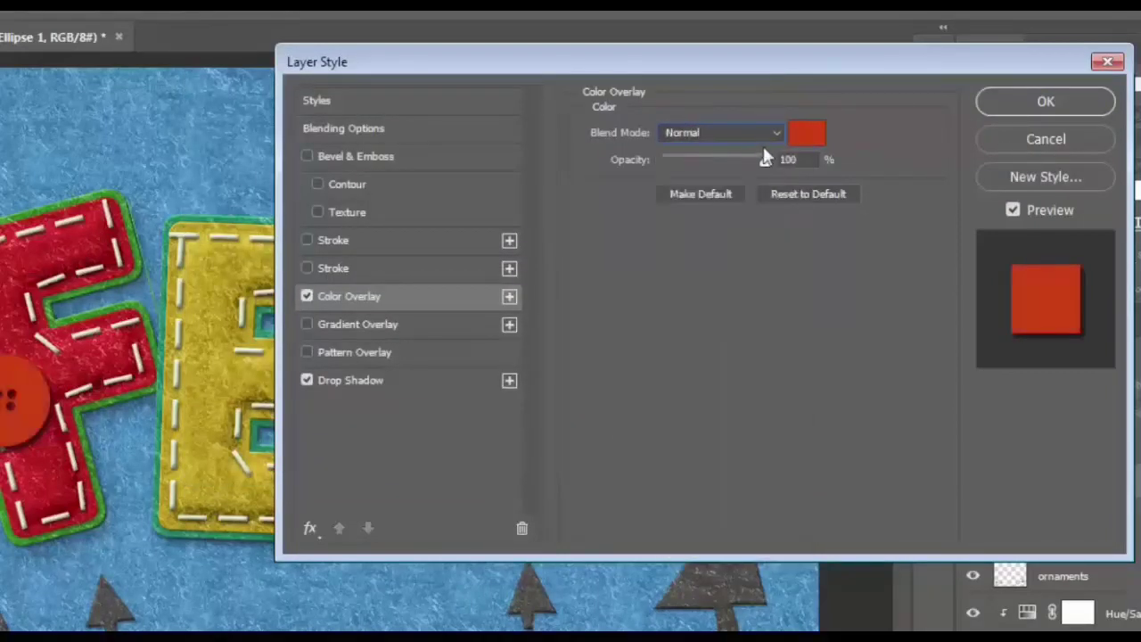
- Add a 5 px bevel with 75% highlight and 53% shadow opacity, and apply it
left_click(455, 166)
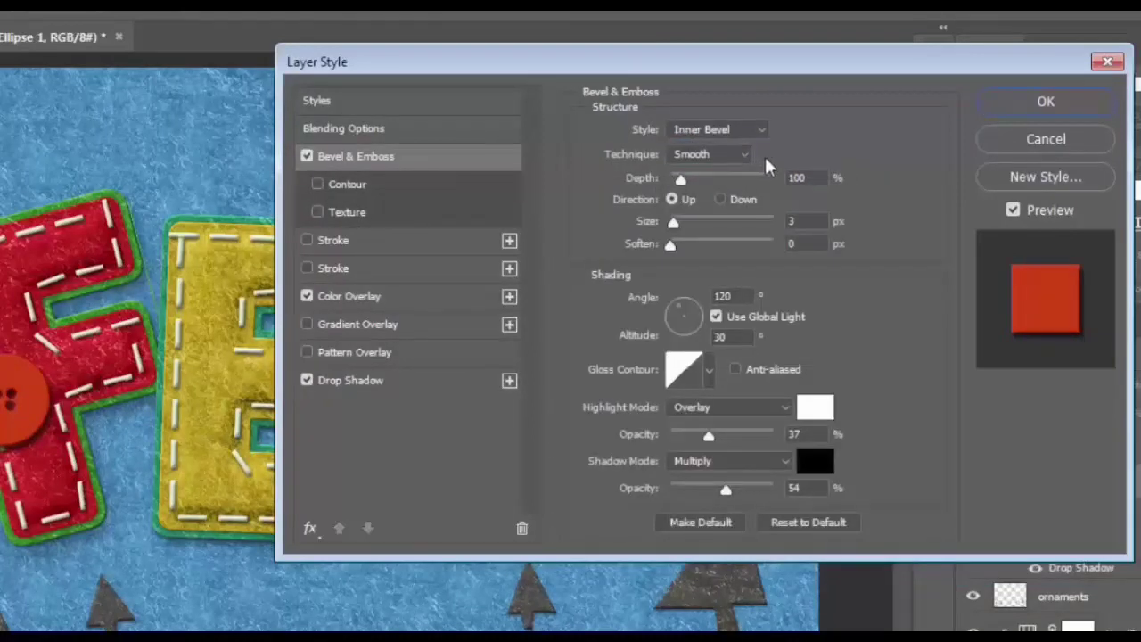
double_click(806, 220)
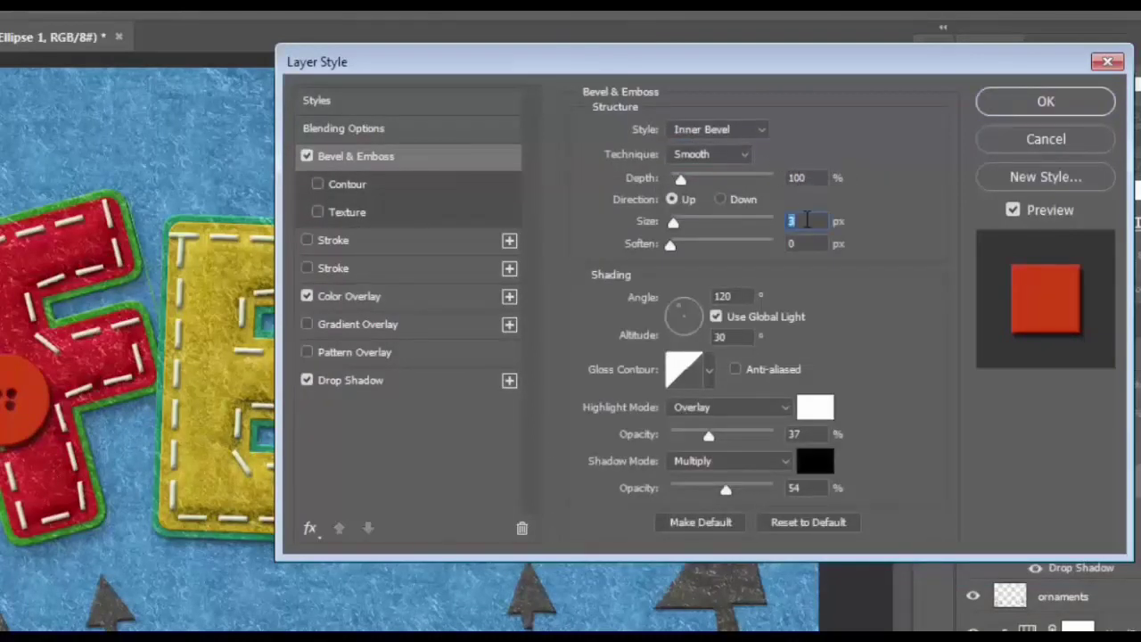
type("5")
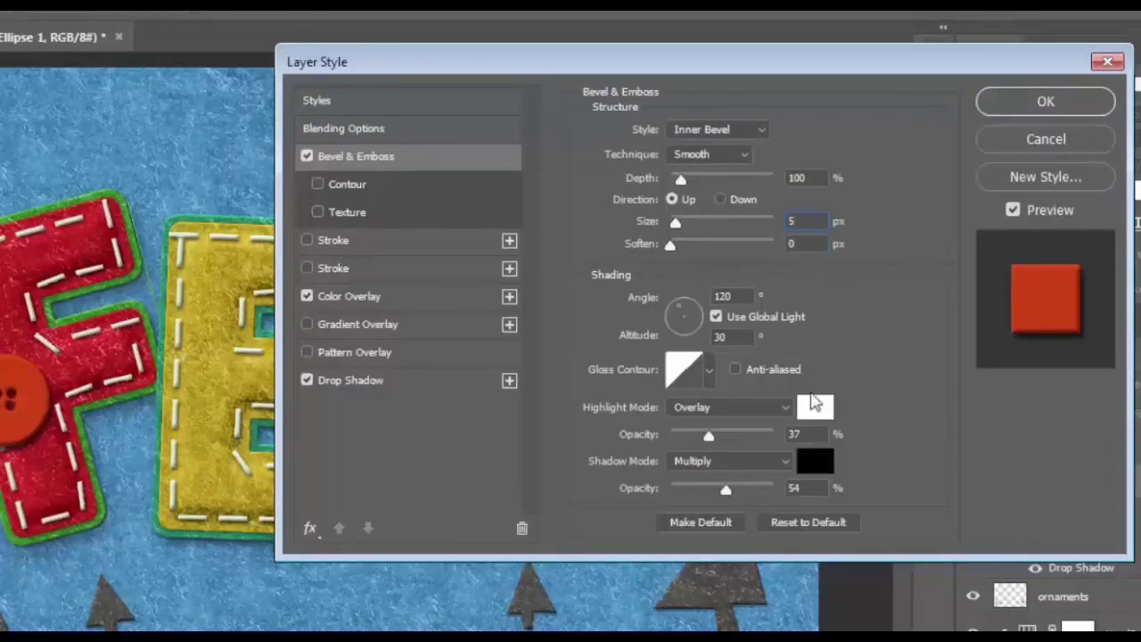
left_click(772, 407)
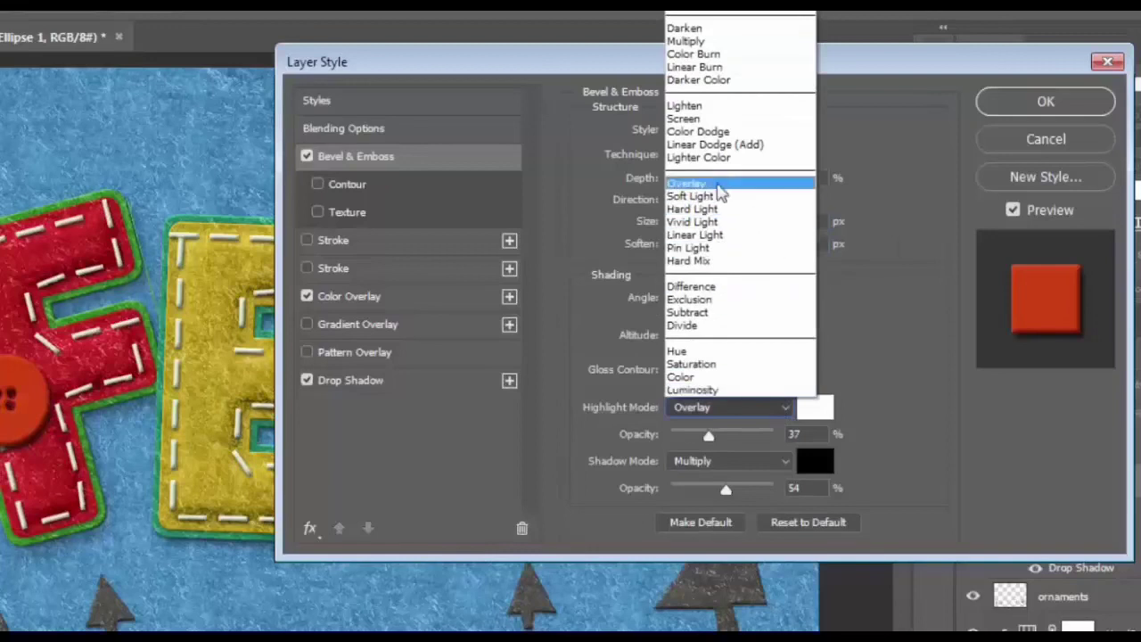
left_click(720, 185)
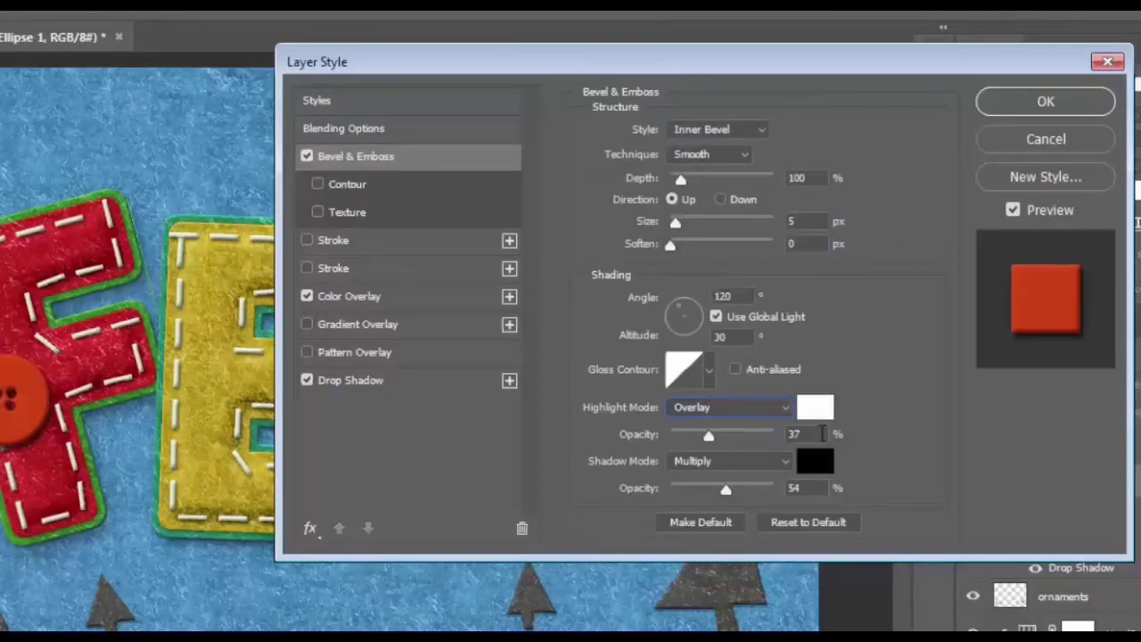
double_click(821, 433)
type("75")
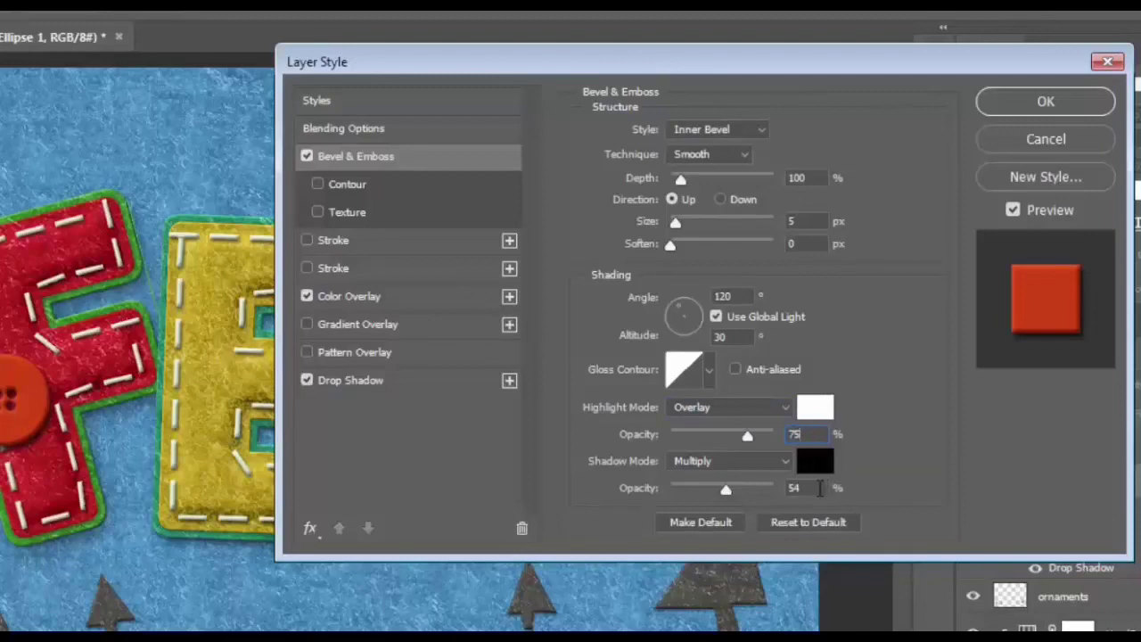
double_click(820, 488)
type("53")
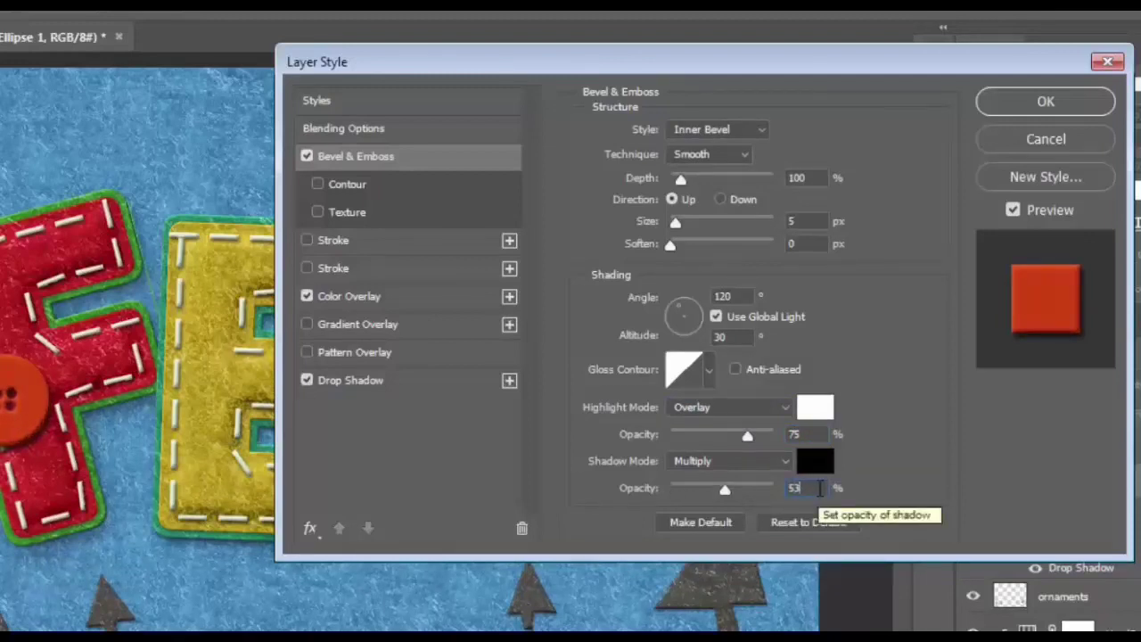
left_click(1048, 107)
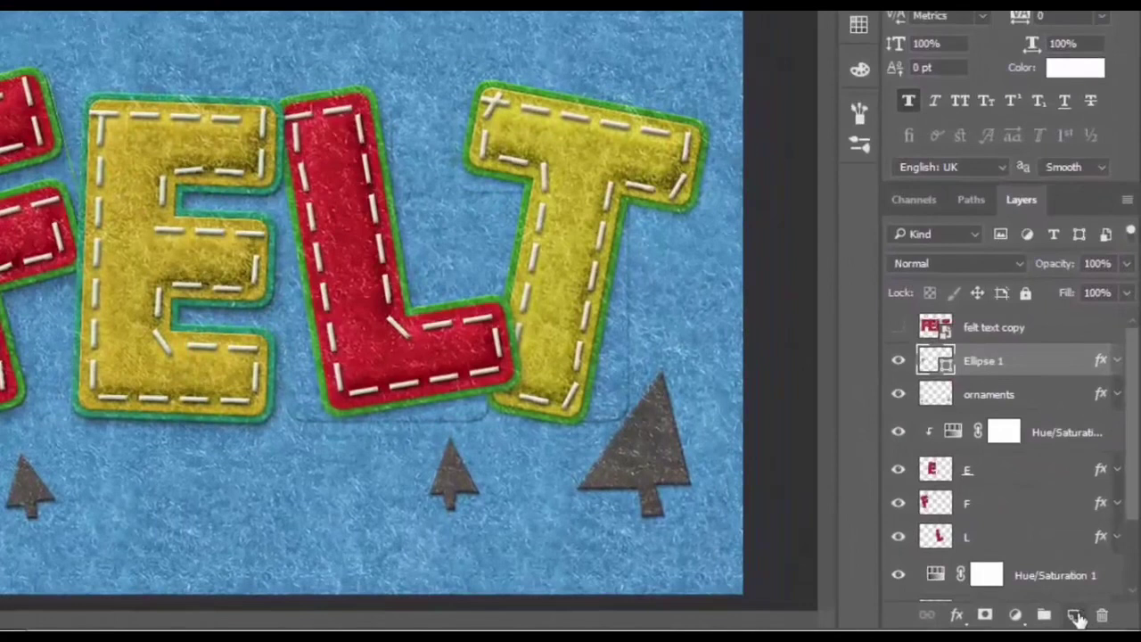
- Add a new empty layer above the button and name it THREAD
left_click(1088, 618)
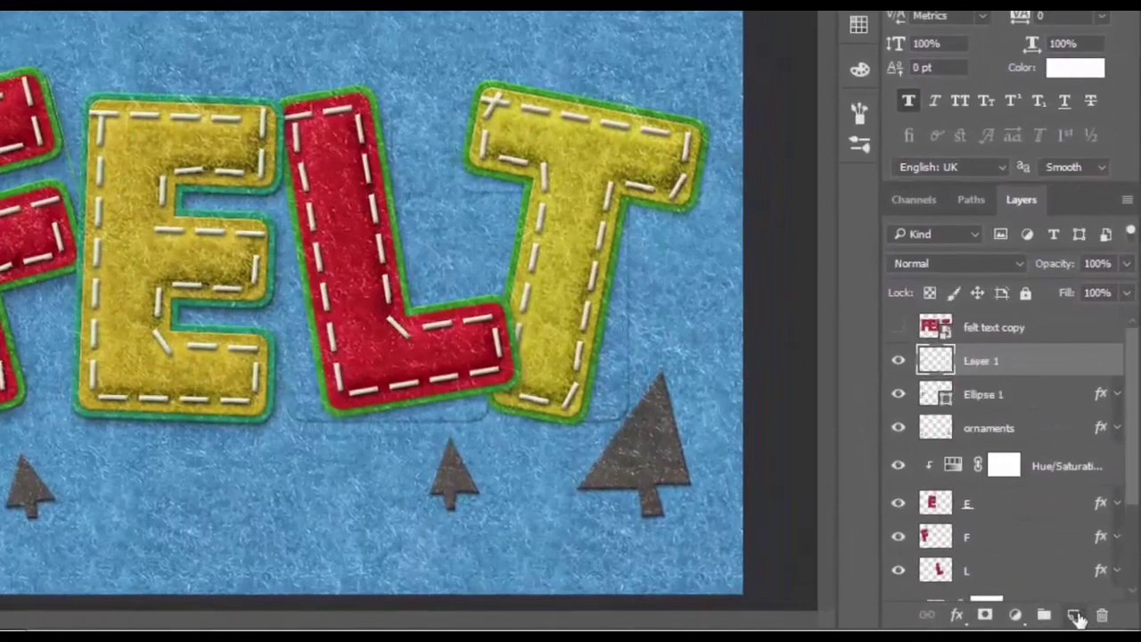
double_click(996, 366)
type("T")
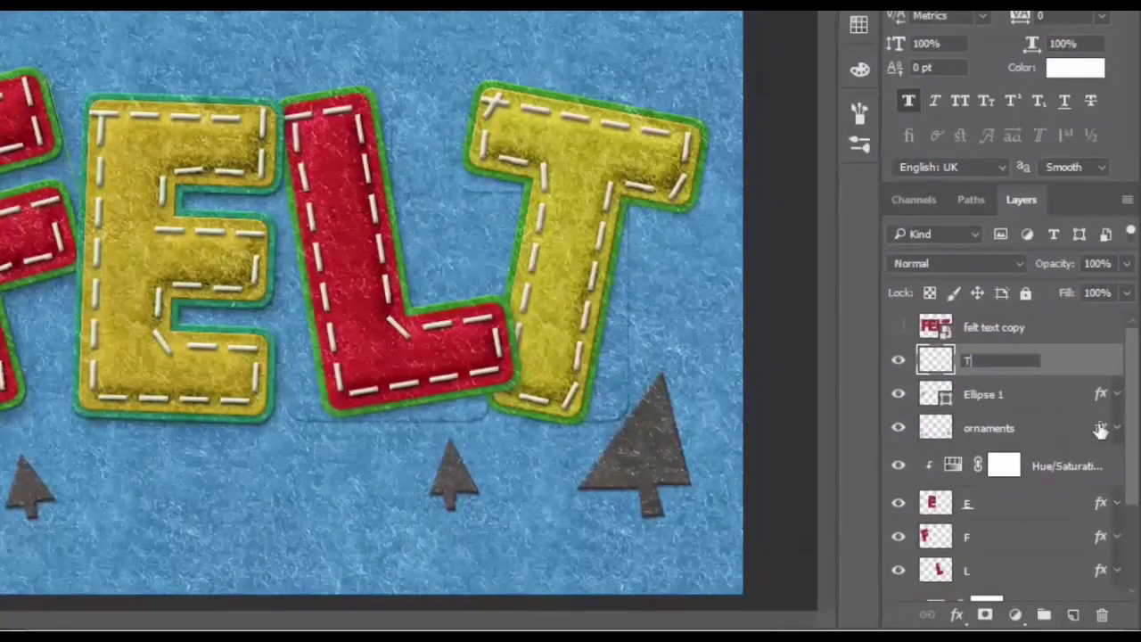
type("HREAD")
key("Return")
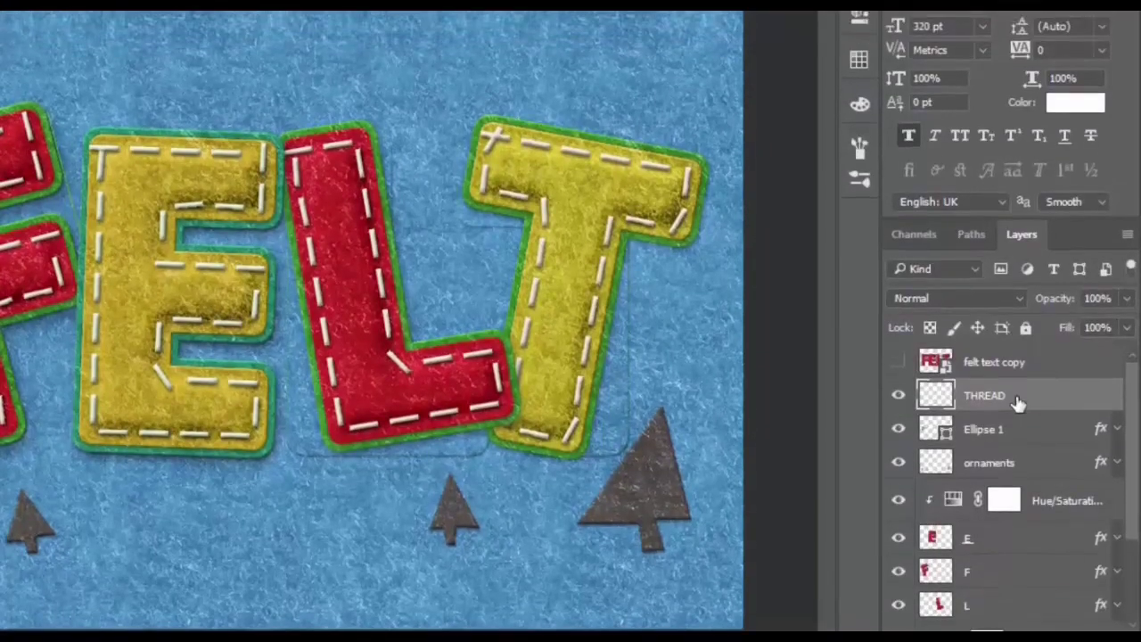
- Give the THREAD layer a drop shadow and a #b9b9b9 colour overlay
right_click(1014, 360)
left_click(553, 76)
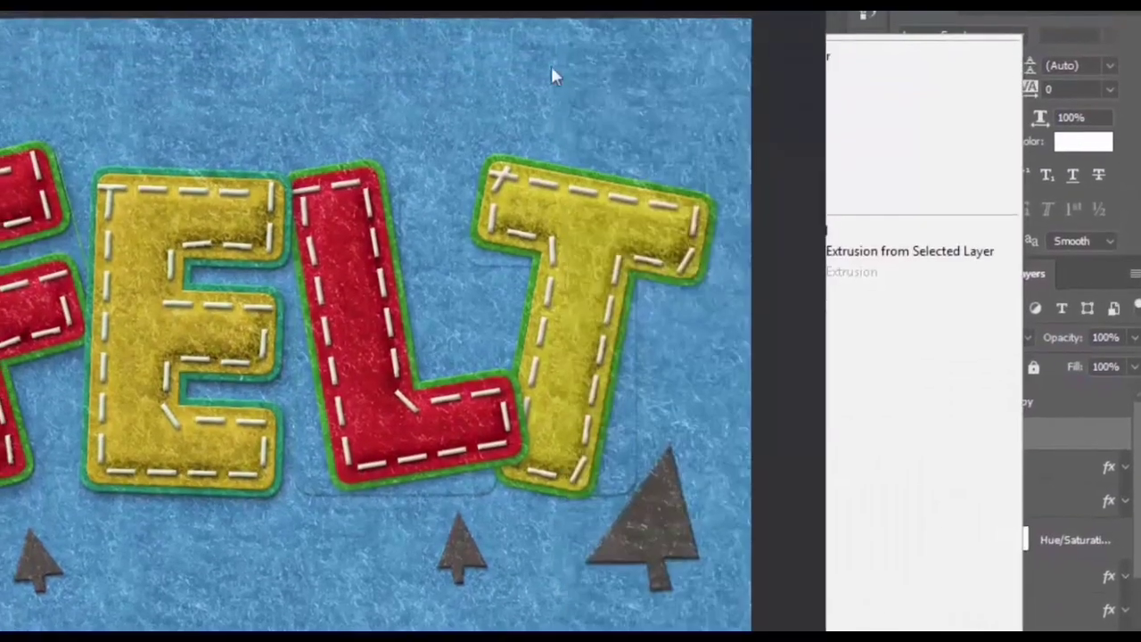
left_click(383, 375)
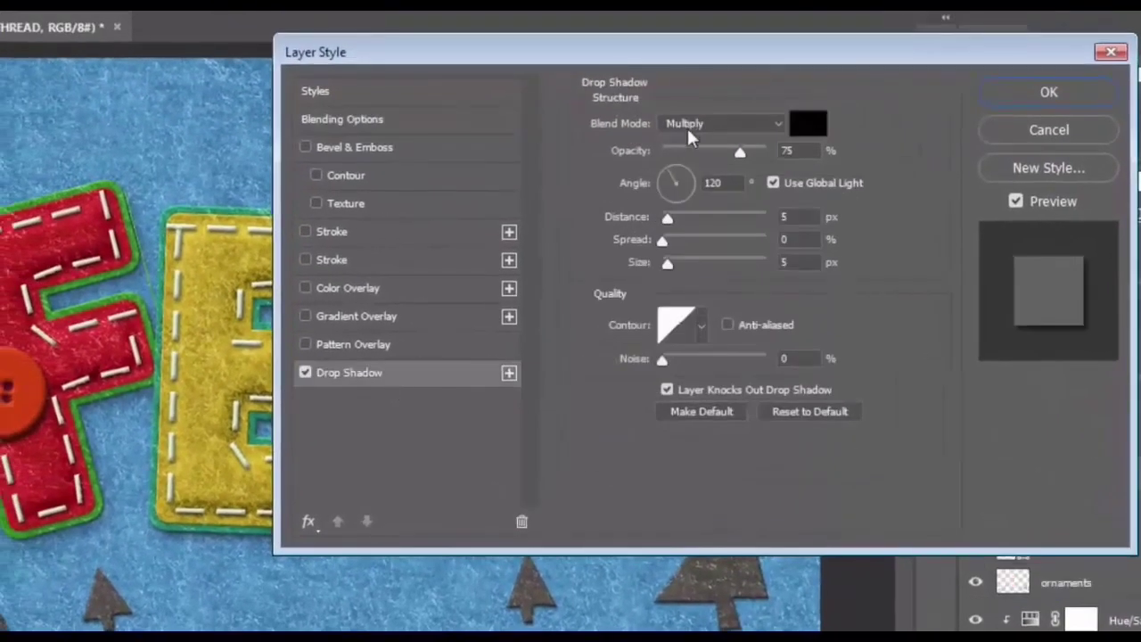
left_click(423, 290)
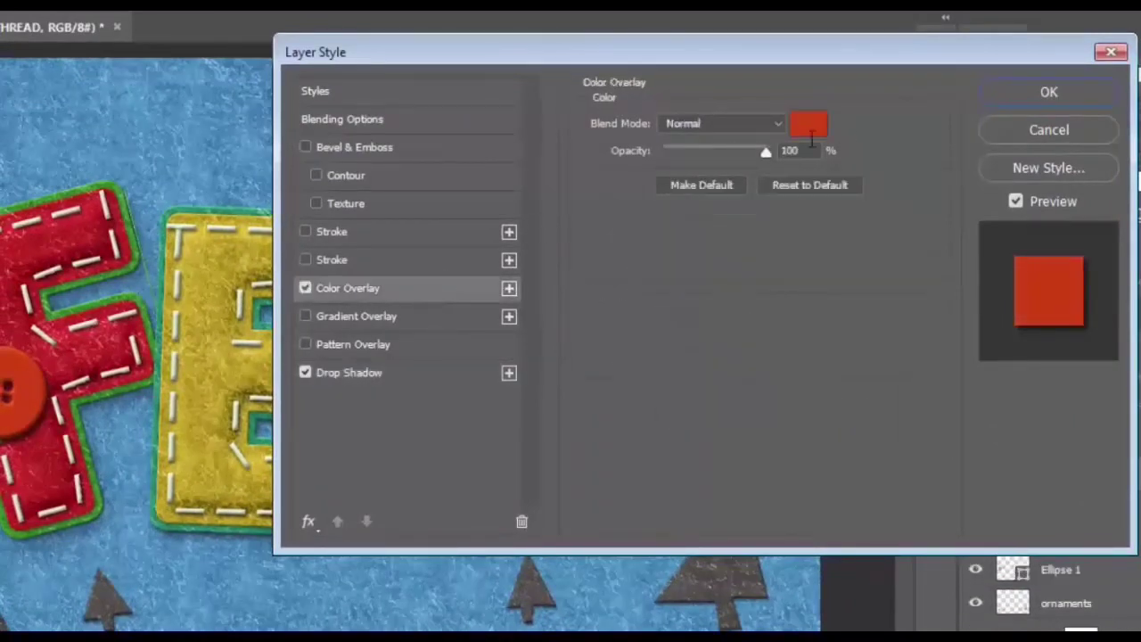
left_click(809, 126)
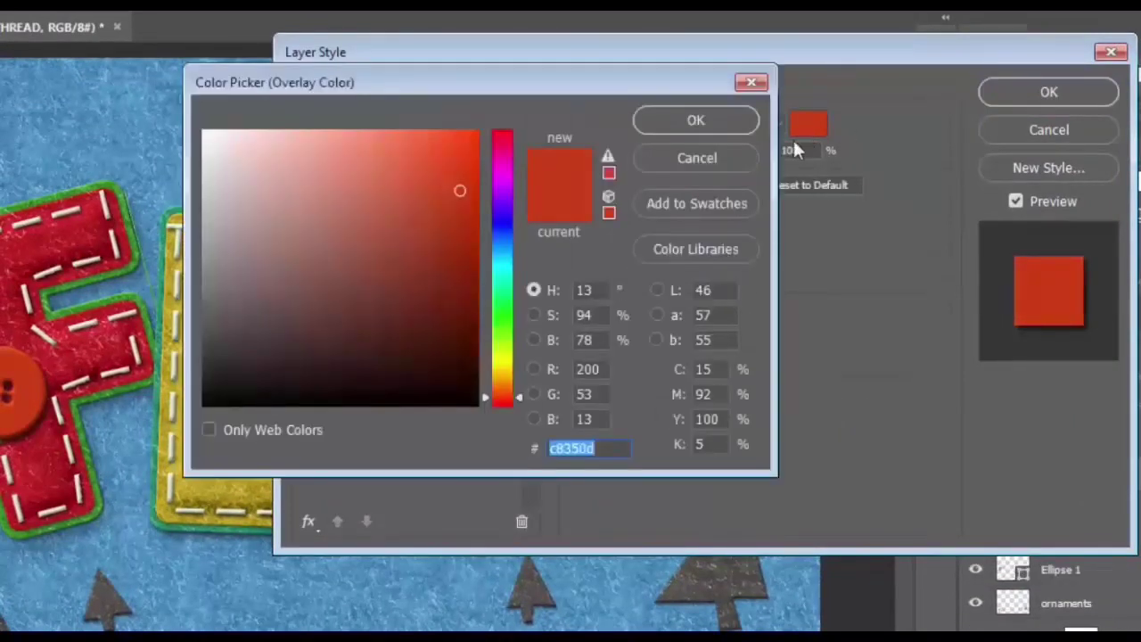
type("b9")
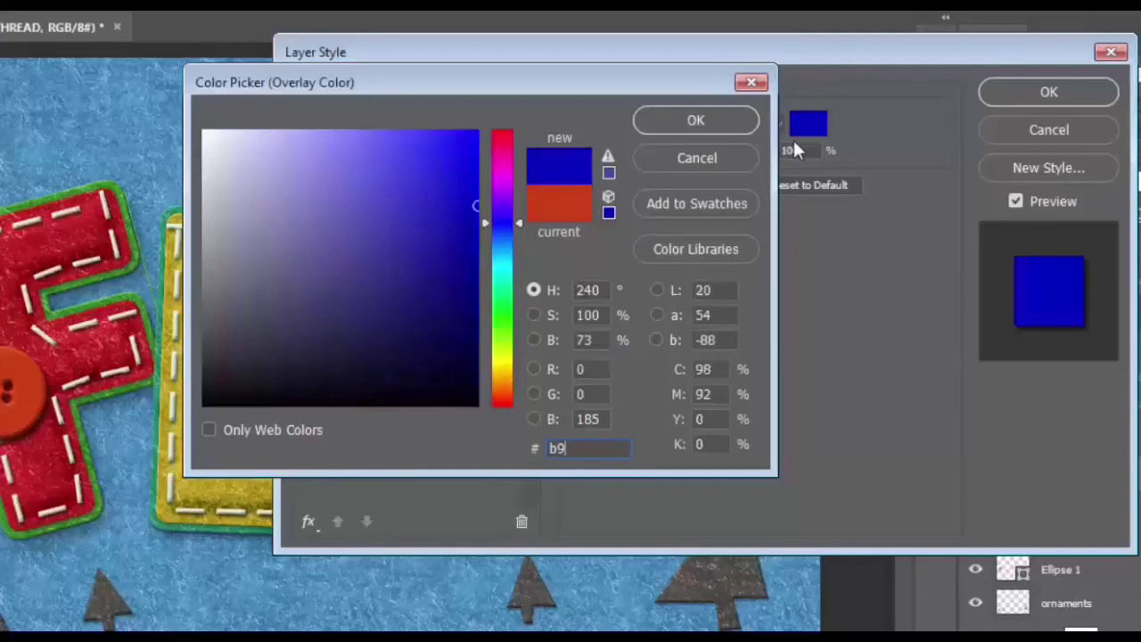
type("b9b9")
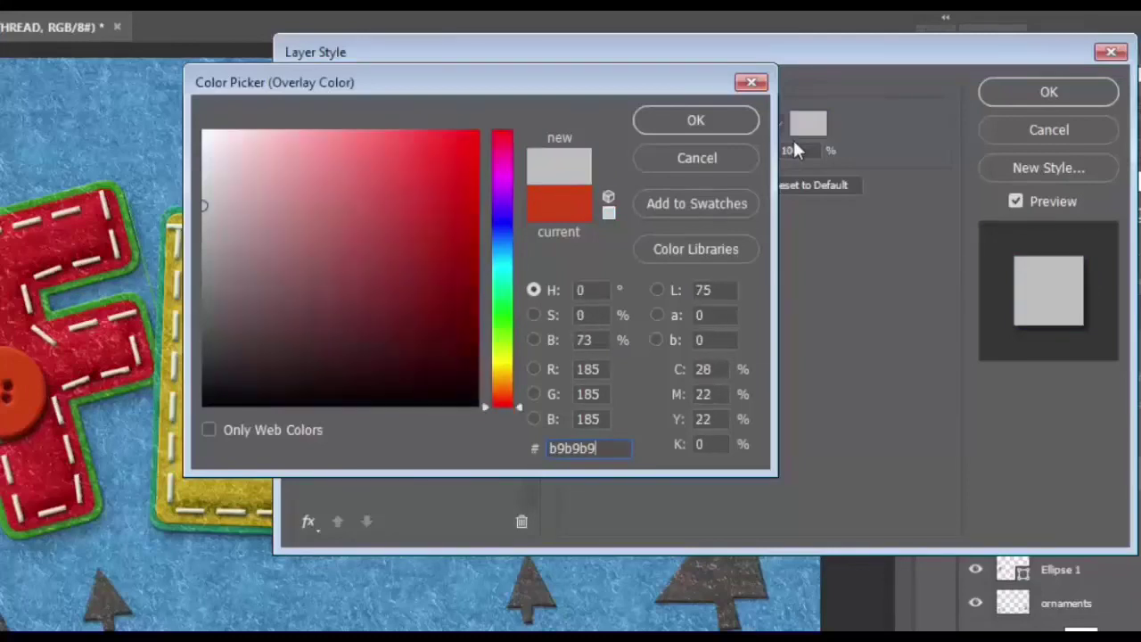
left_click(711, 124)
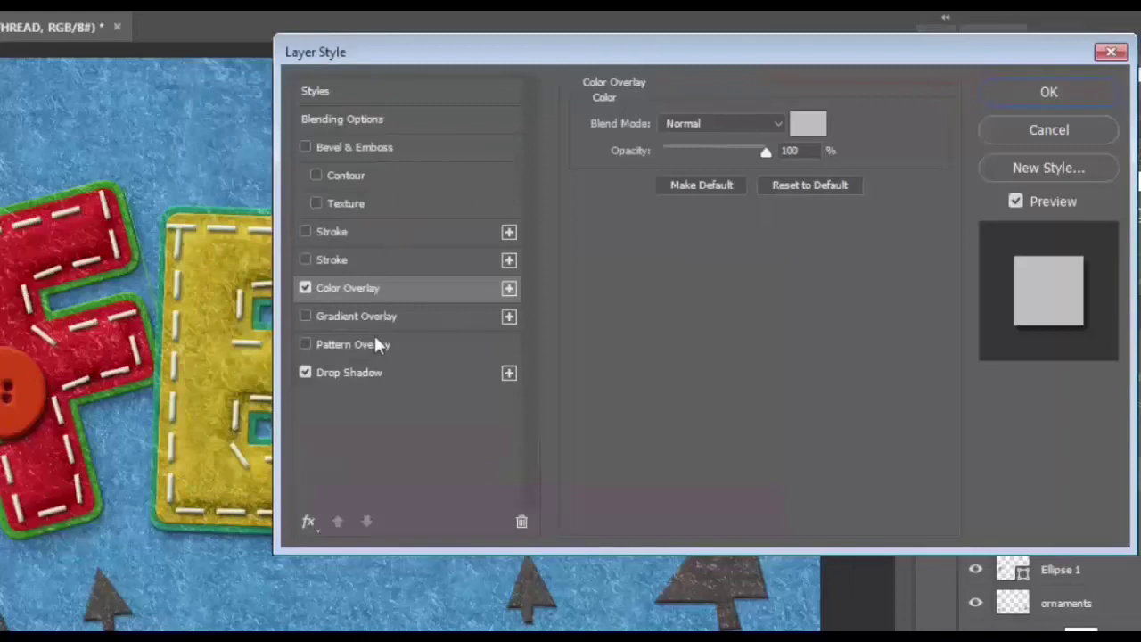
left_click(309, 520)
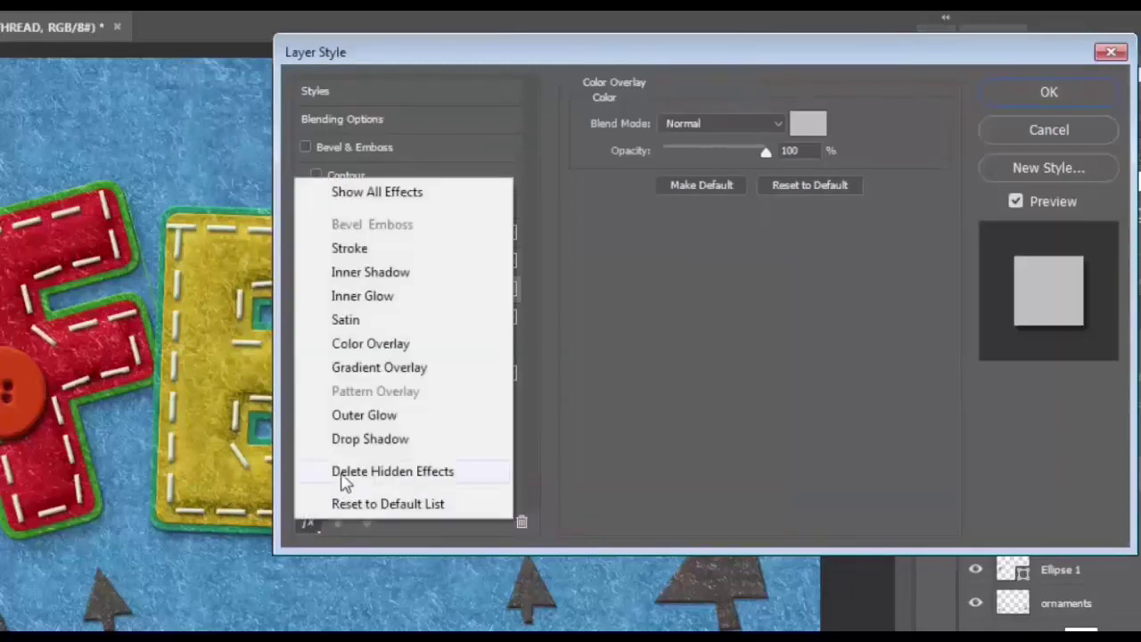
- Add an inner shadow at 30% opacity, local angle -84° and 2 px distance
left_click(370, 272)
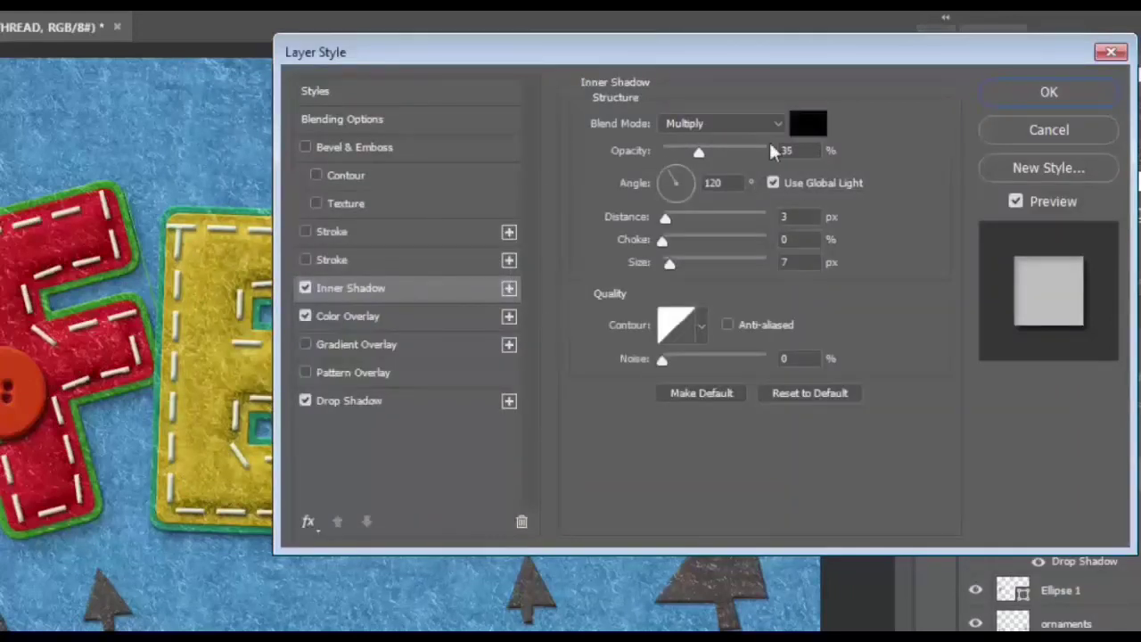
double_click(815, 149)
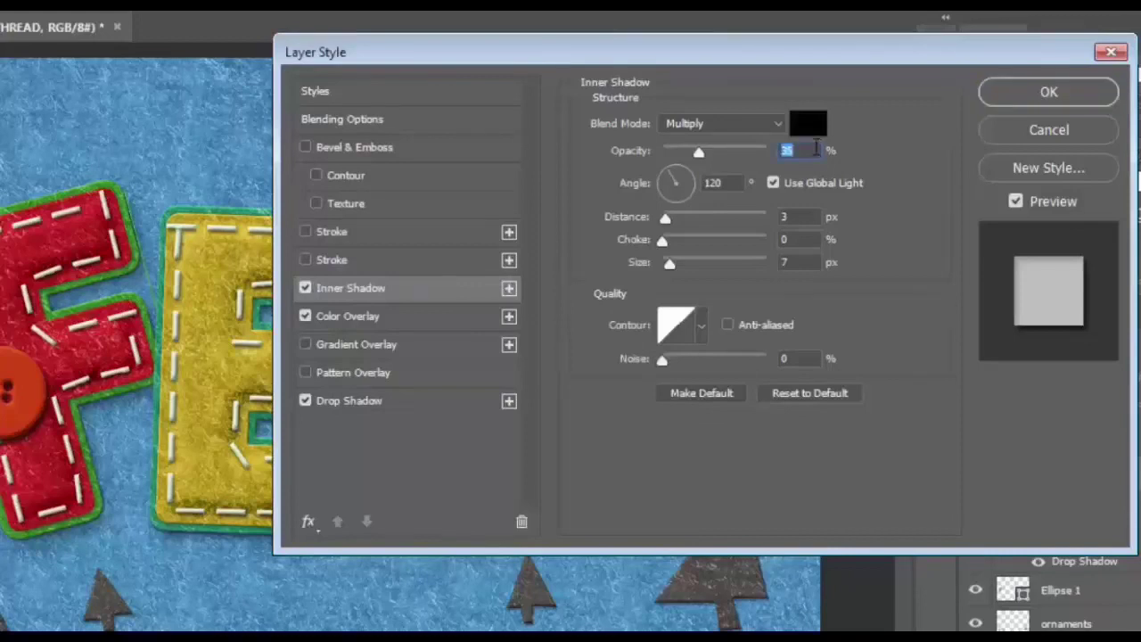
type("30")
left_click(773, 183)
key("Tab")
type("90")
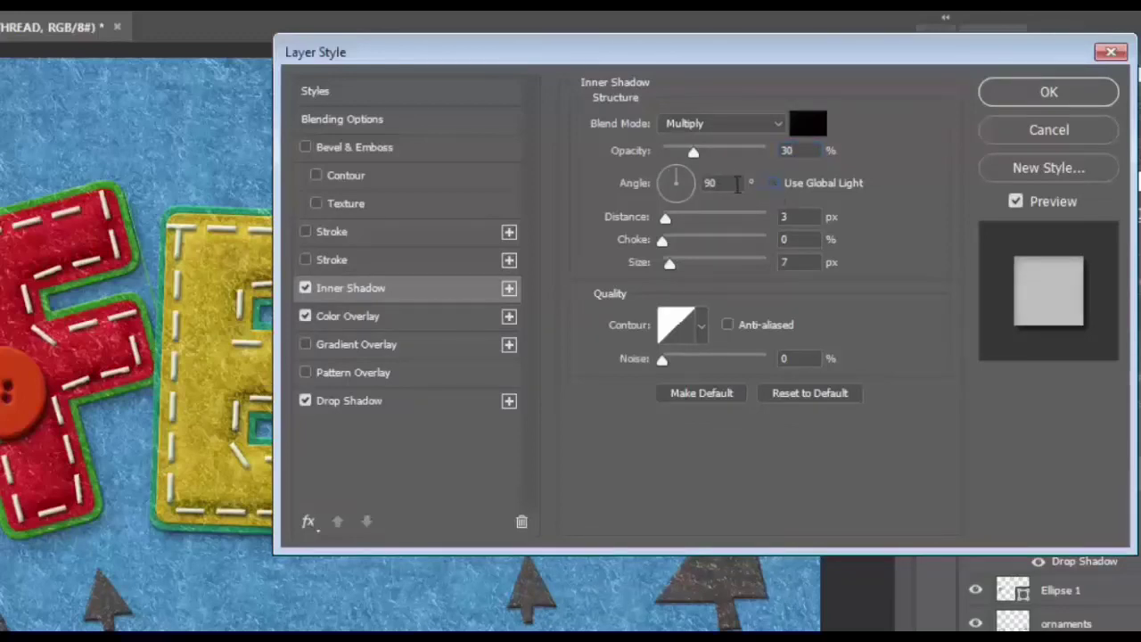
double_click(729, 183)
type("-")
type("84")
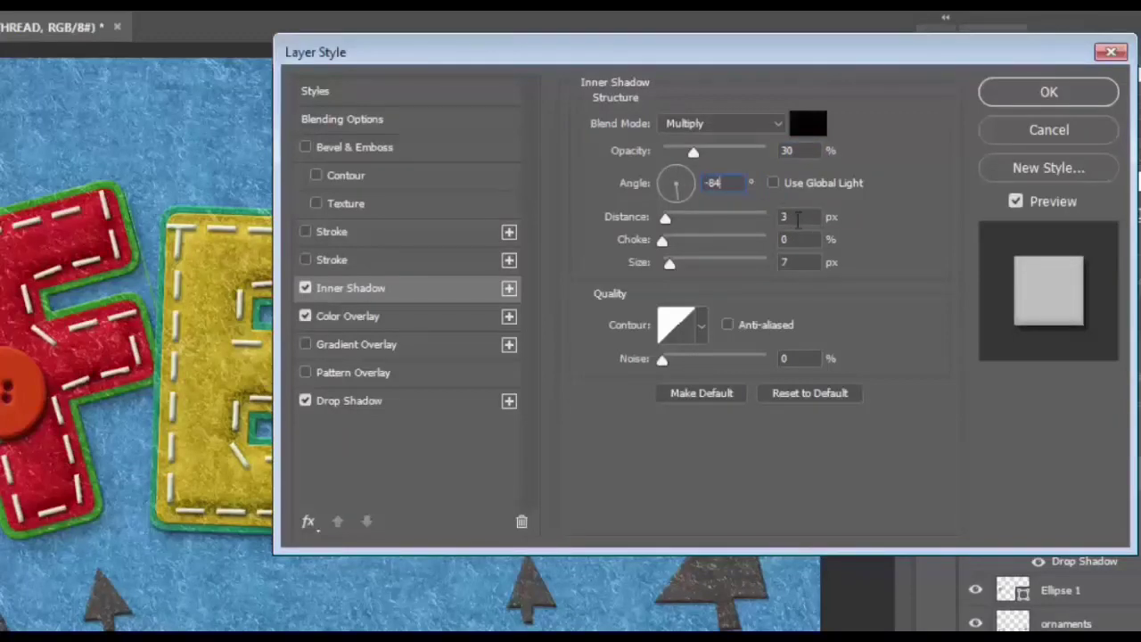
double_click(798, 217)
type("2")
type("0")
key("Tab")
type("0")
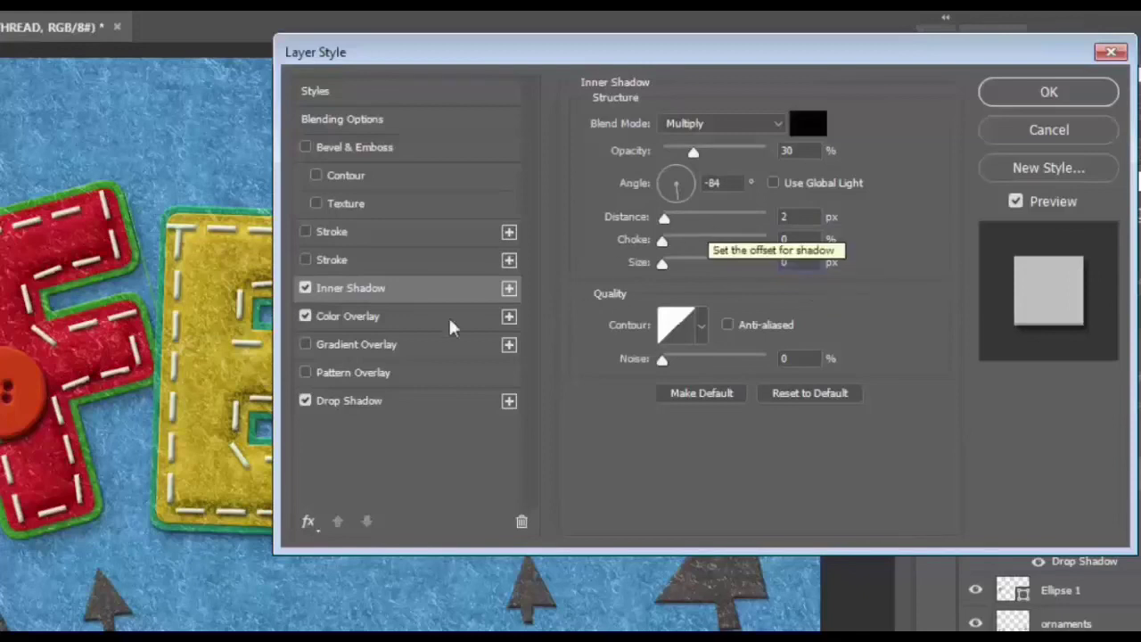
left_click(422, 149)
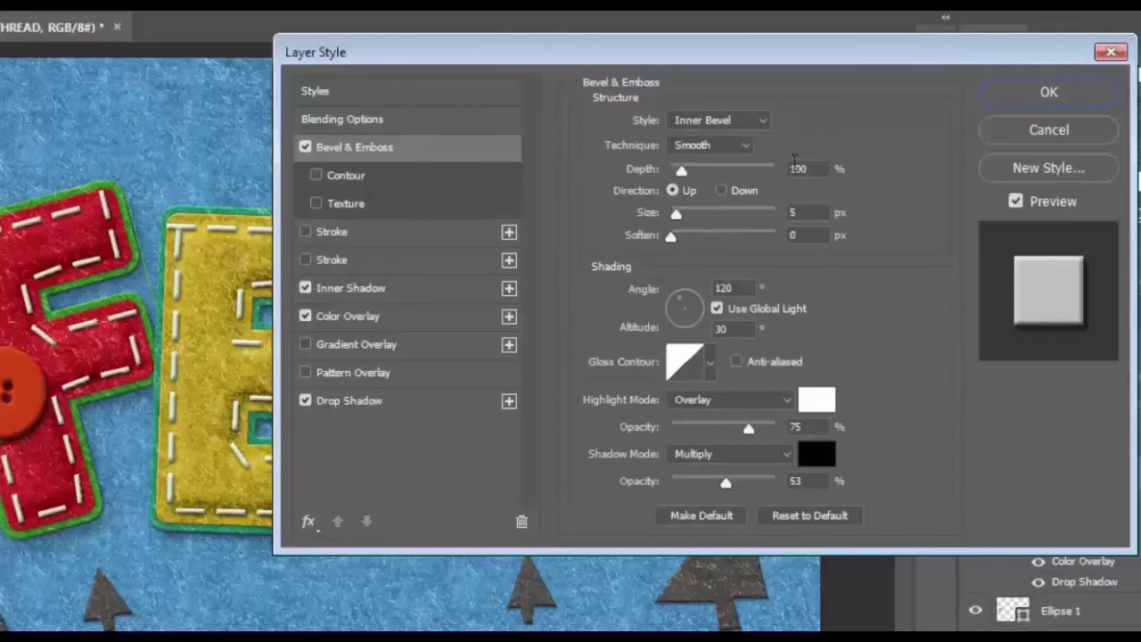
- Set the THREAD bevel depth to 327% and shadow opacity to 37%, then apply it
double_click(798, 169)
type("32")
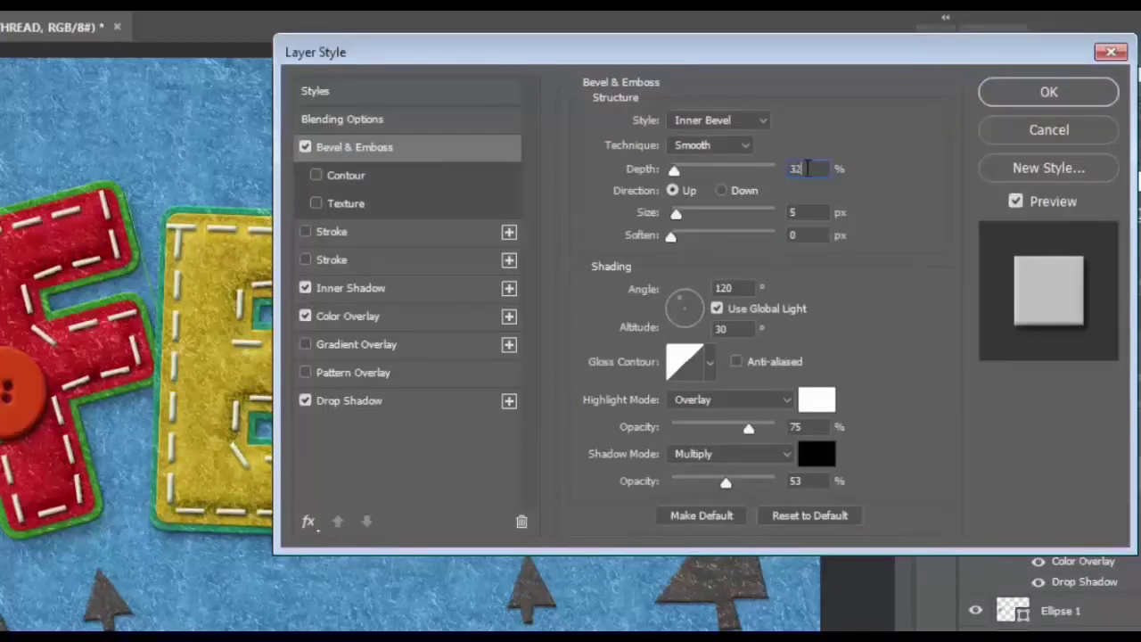
type("7")
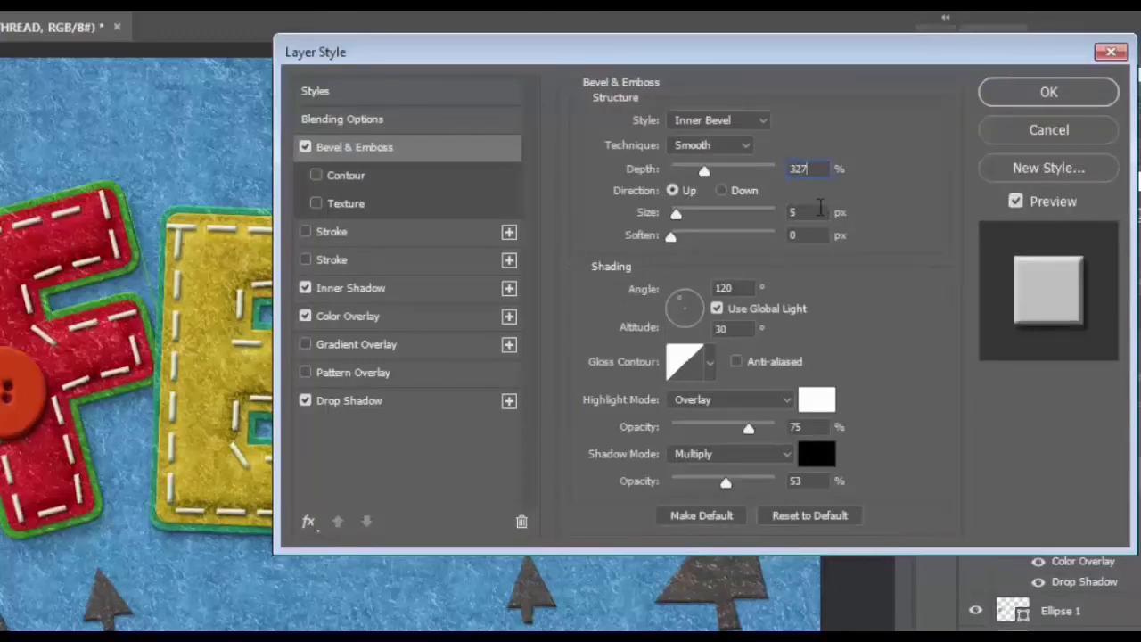
double_click(820, 215)
double_click(814, 237)
double_click(815, 482)
type("37")
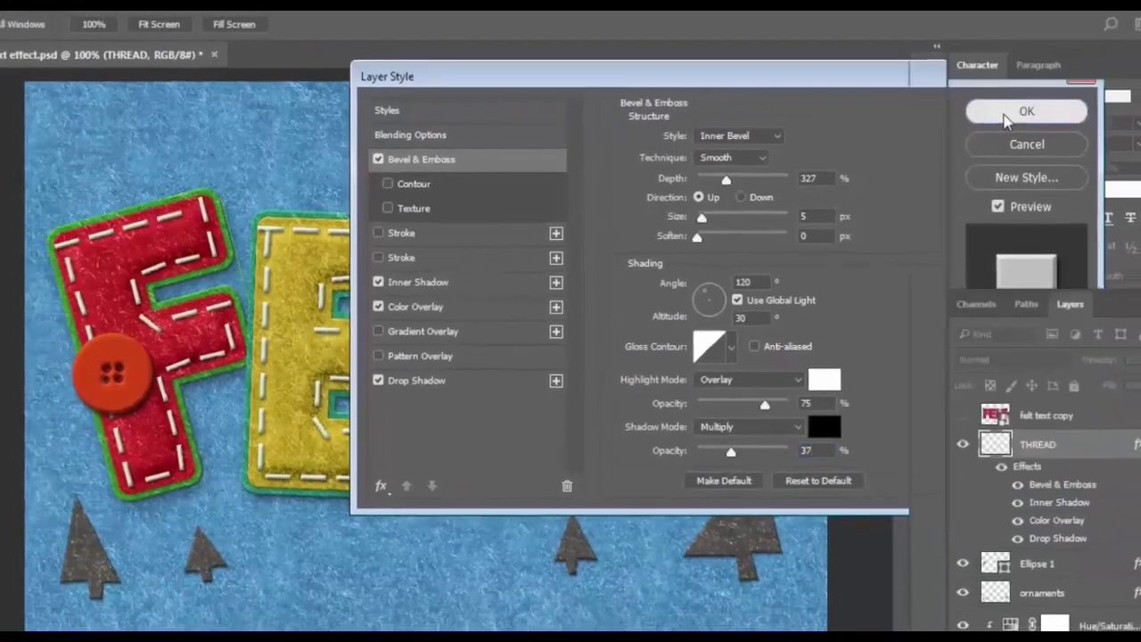
left_click(1025, 105)
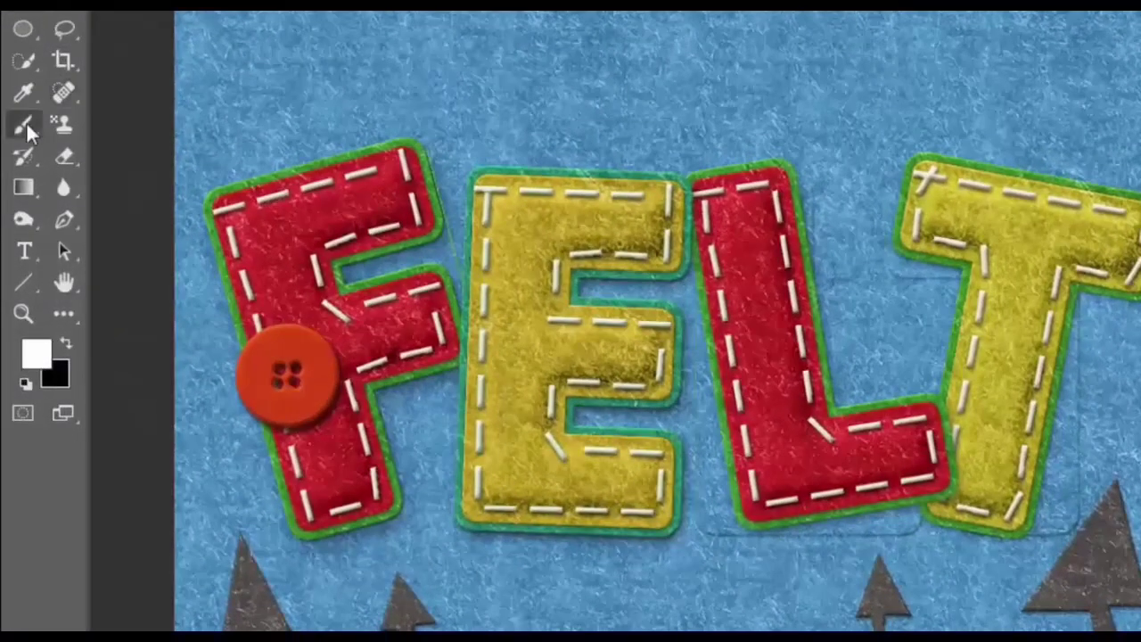
- Paint two crossing thread stitches over the button holes with a rotated 23 px brush
left_click(27, 132)
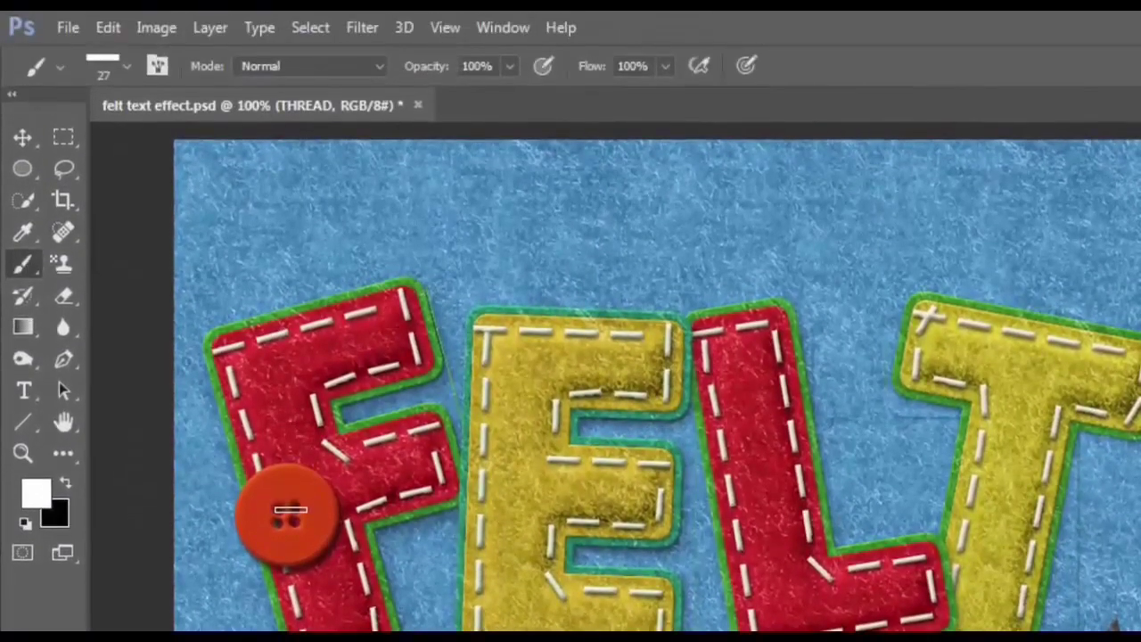
left_click(126, 67)
left_click_drag(107, 163, 96, 178)
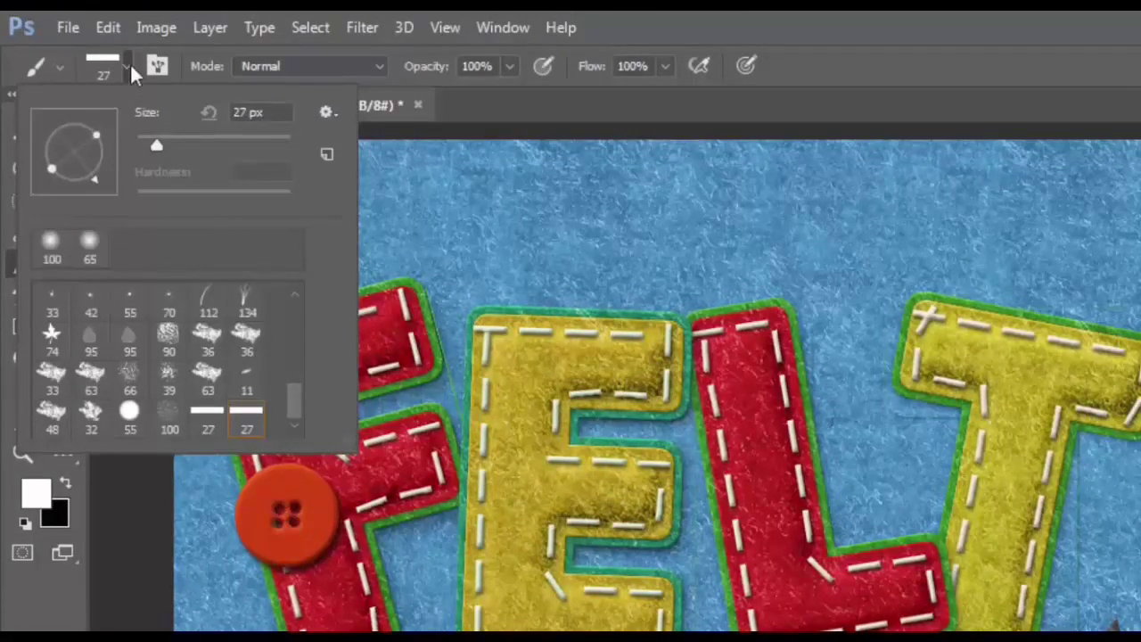
left_click_drag(93, 178, 98, 174)
left_click_drag(153, 148, 153, 145)
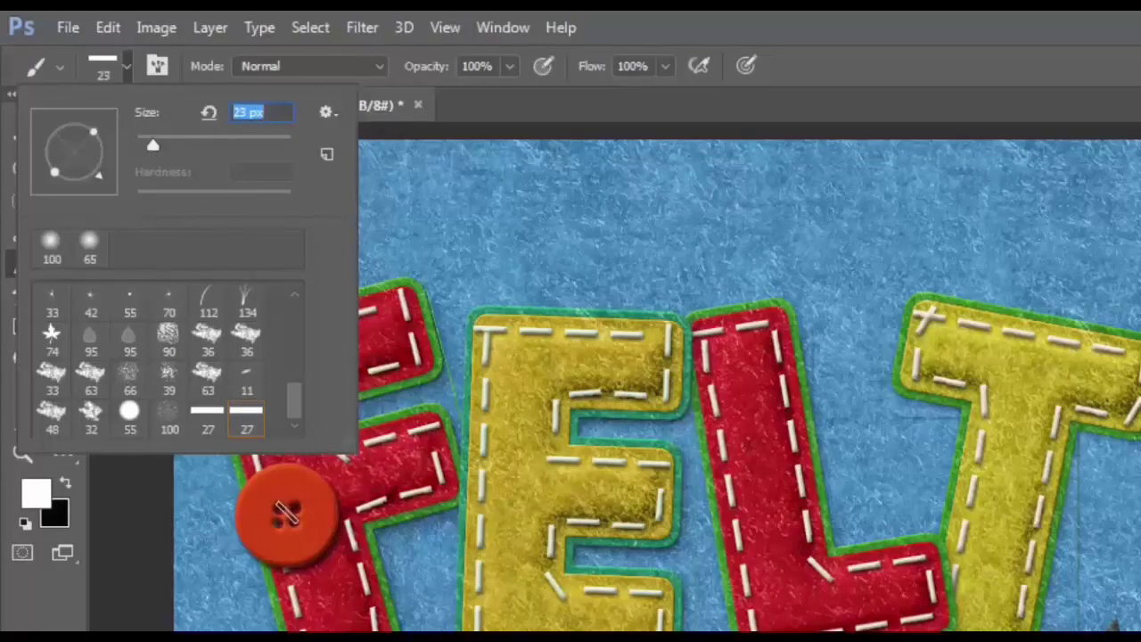
key("Return")
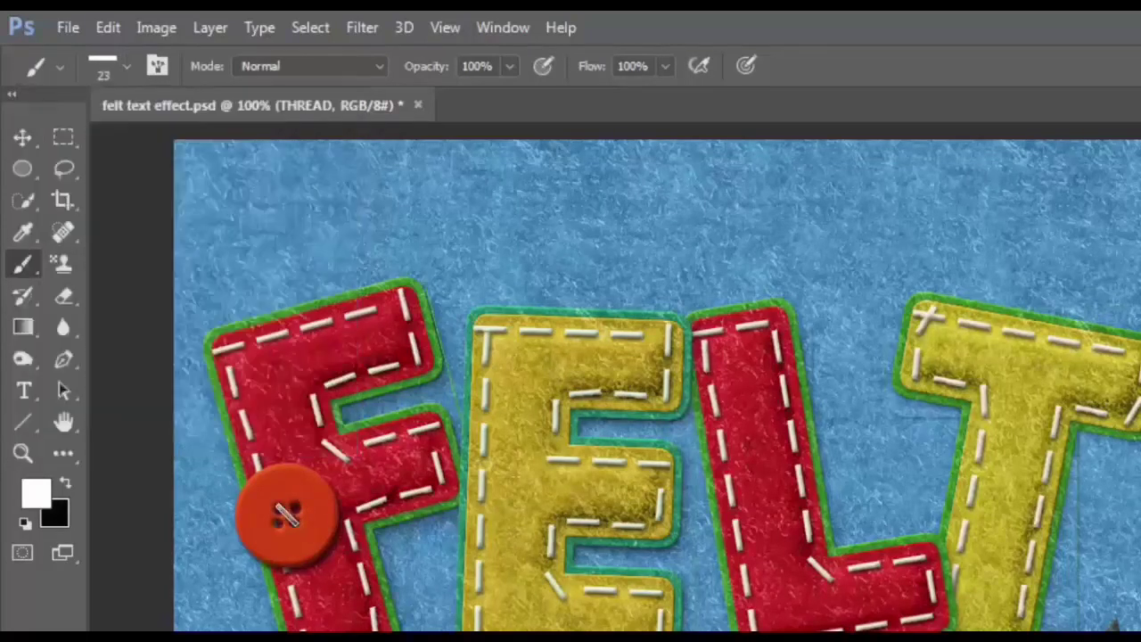
left_click(125, 68)
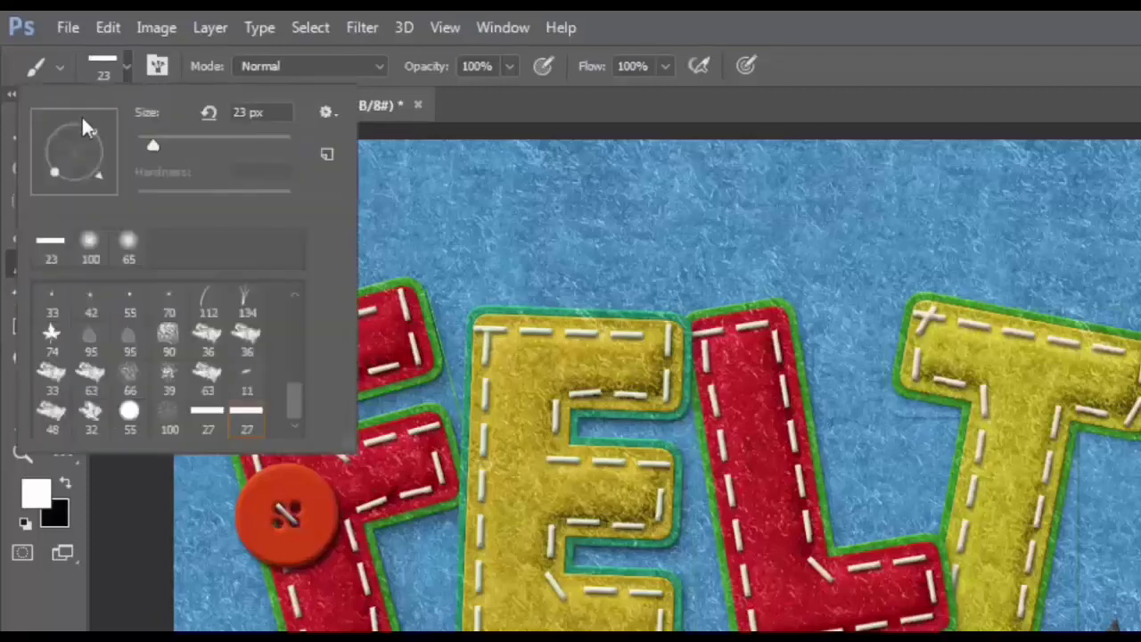
left_click_drag(100, 174, 41, 180)
key("Return")
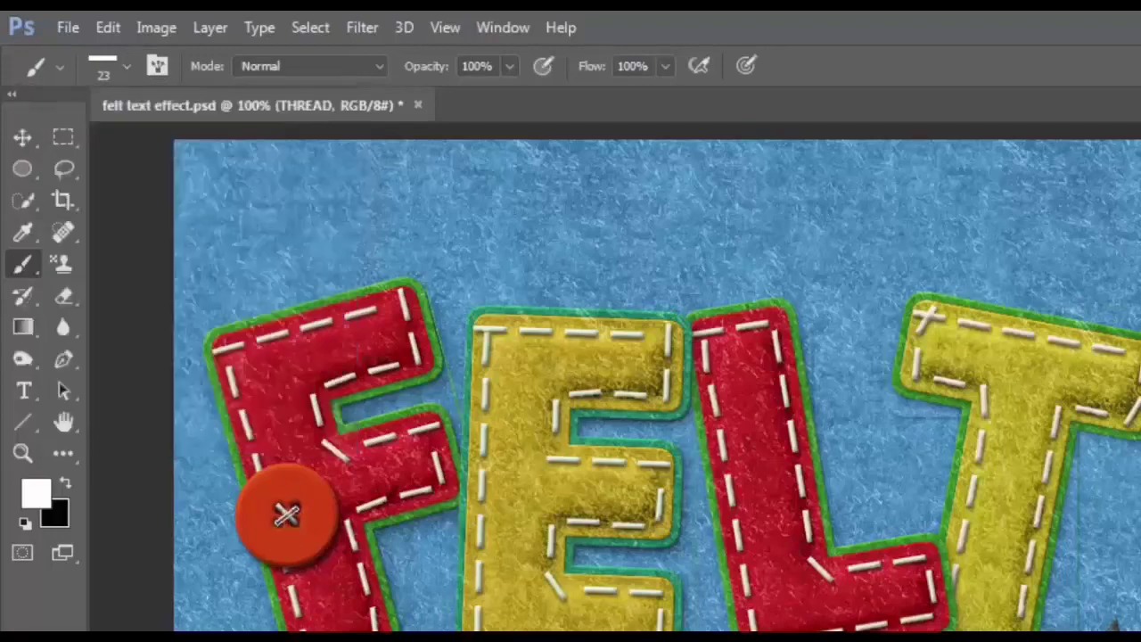